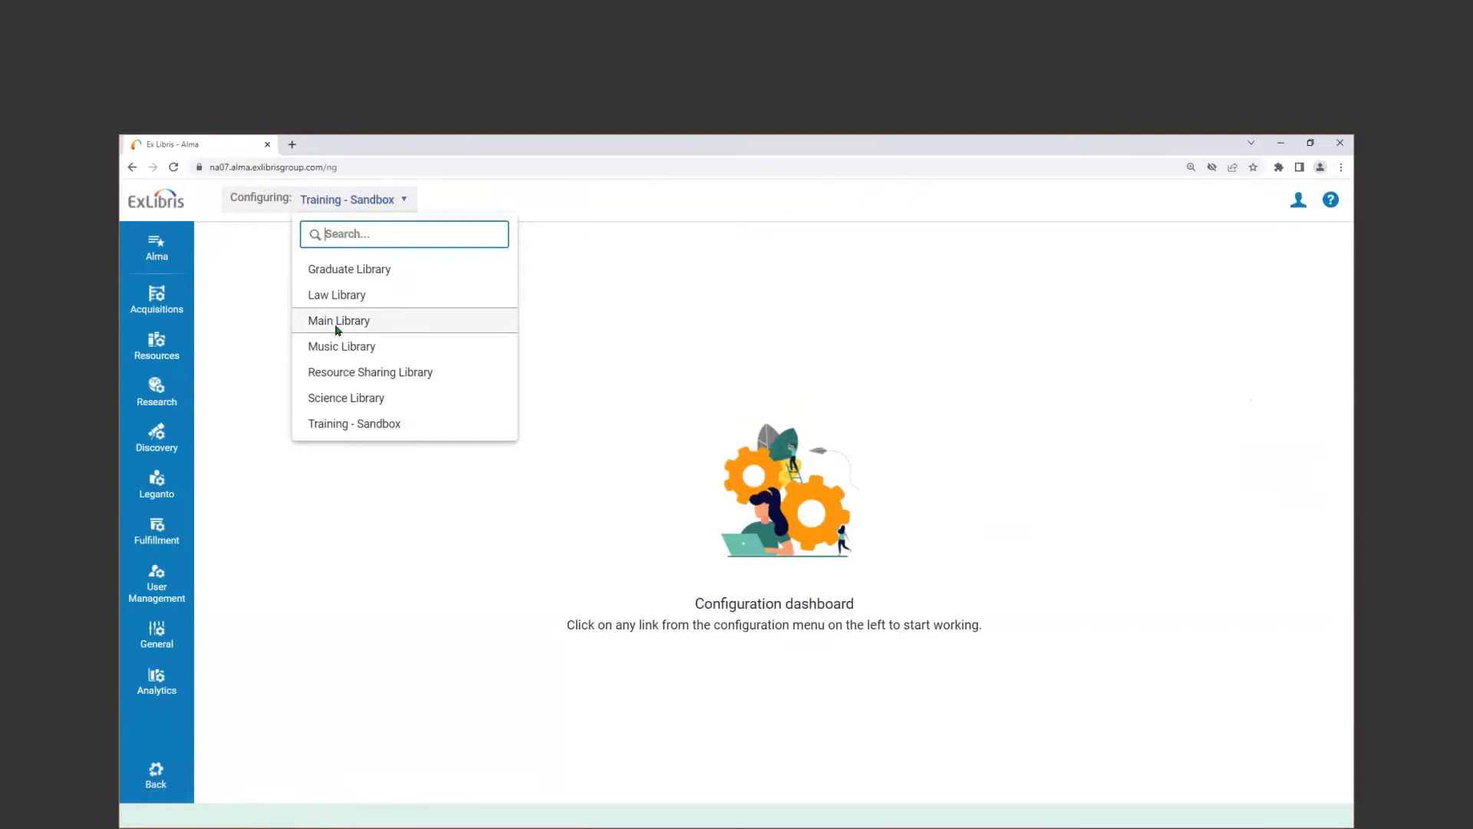
# Switch the configuration to Main Library and open its Main Library Circulation desk for editing in the fulfillment settings.
pyautogui.click(335, 322)
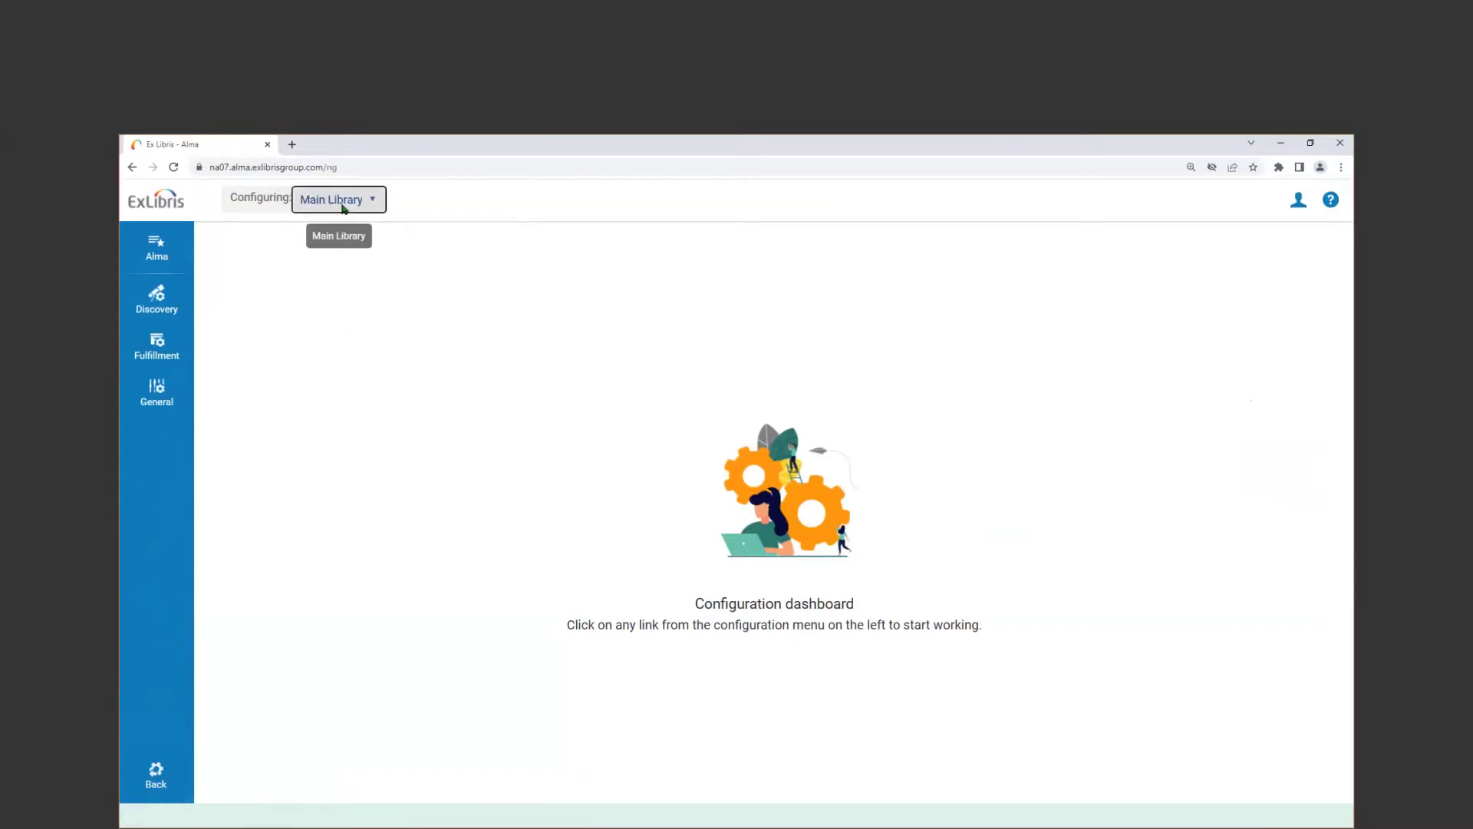
pyautogui.click(152, 357)
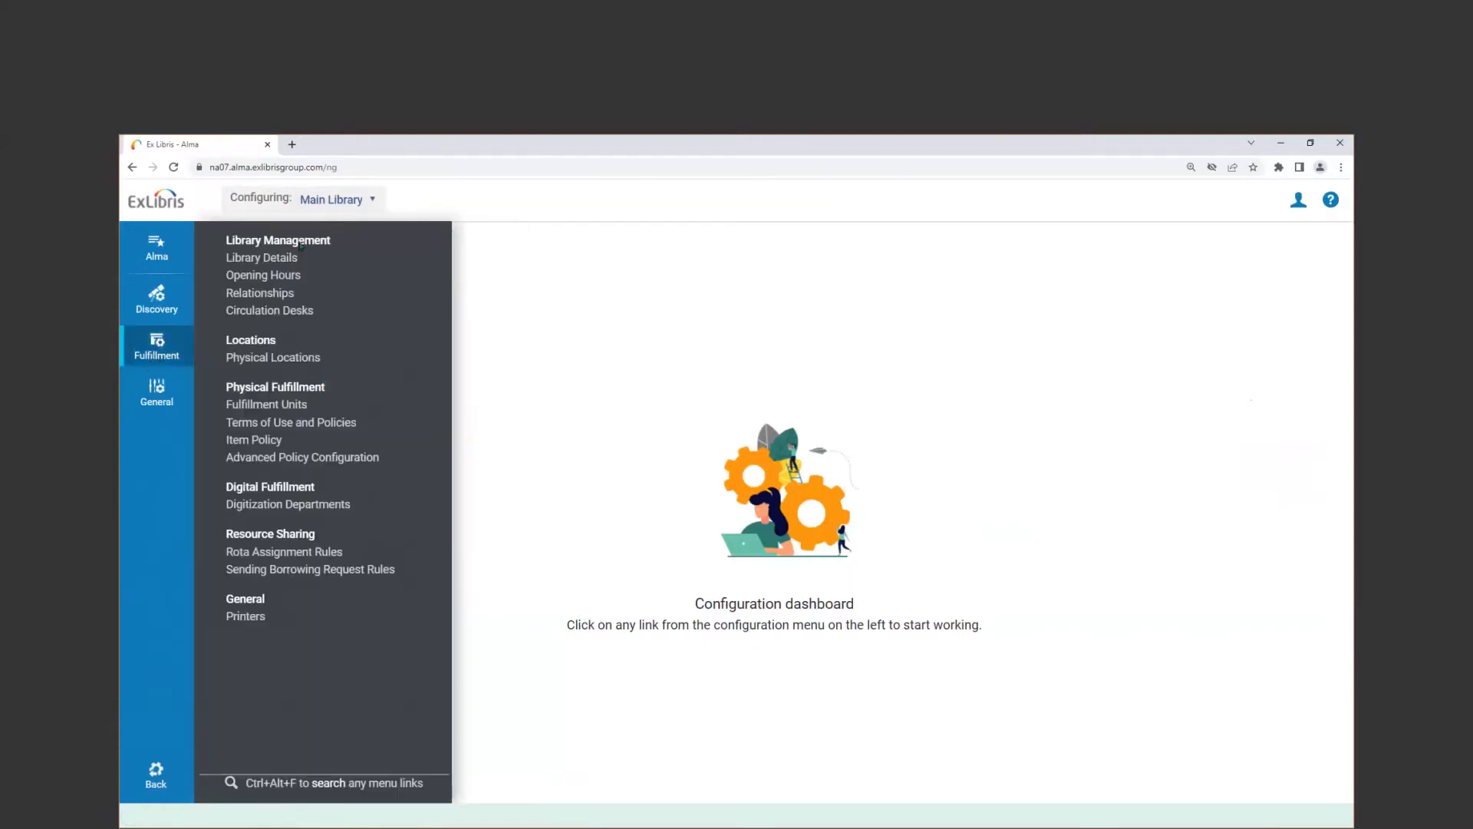
pyautogui.click(261, 313)
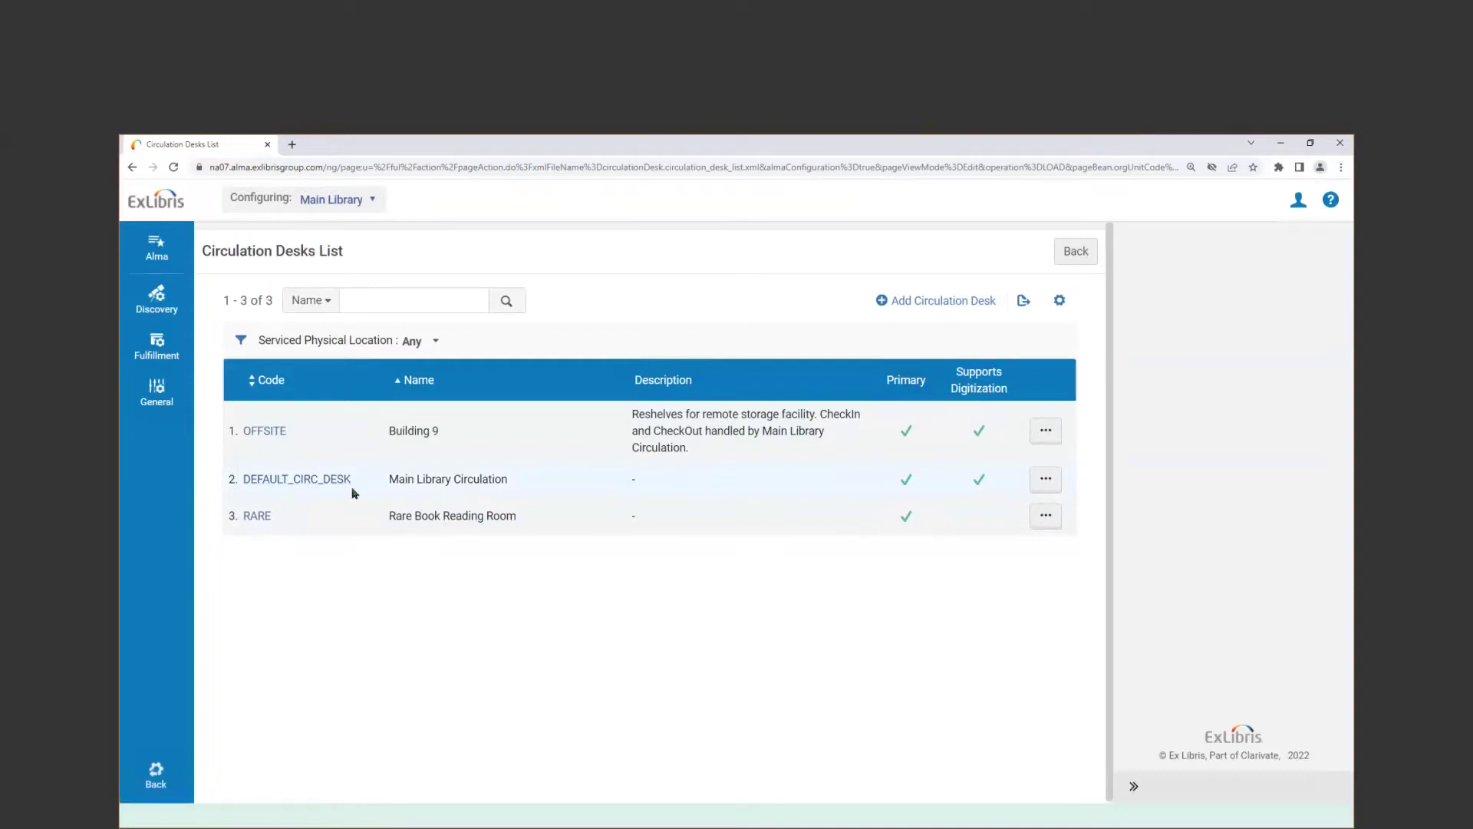
pyautogui.click(1046, 479)
pyautogui.click(1007, 516)
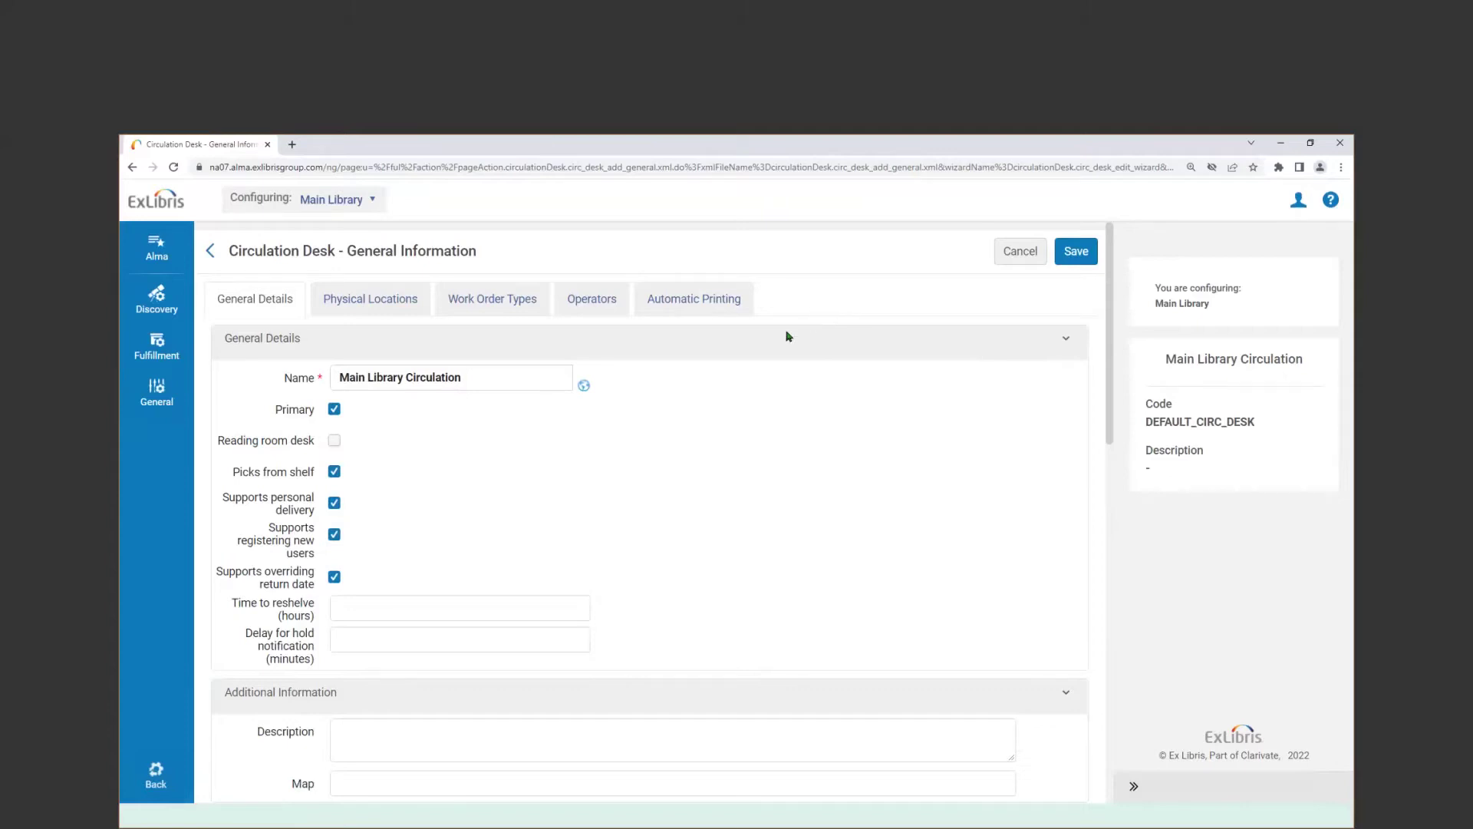
# Set the circulation desk's time to reshelve to 1 hour and its hold notification delay to 15 minutes.
pyautogui.click(486, 384)
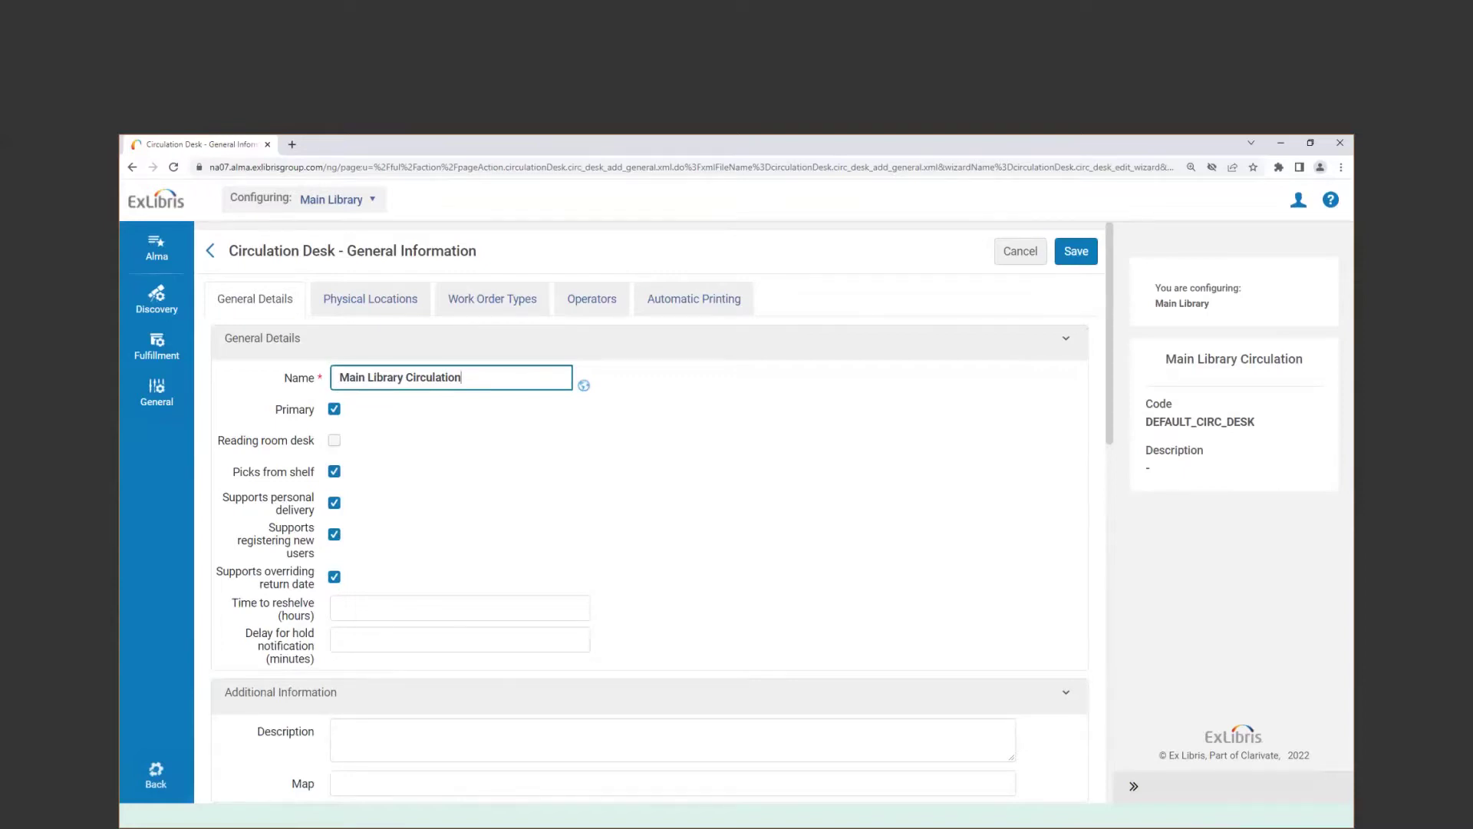
pyautogui.scroll(-2, 537, 552)
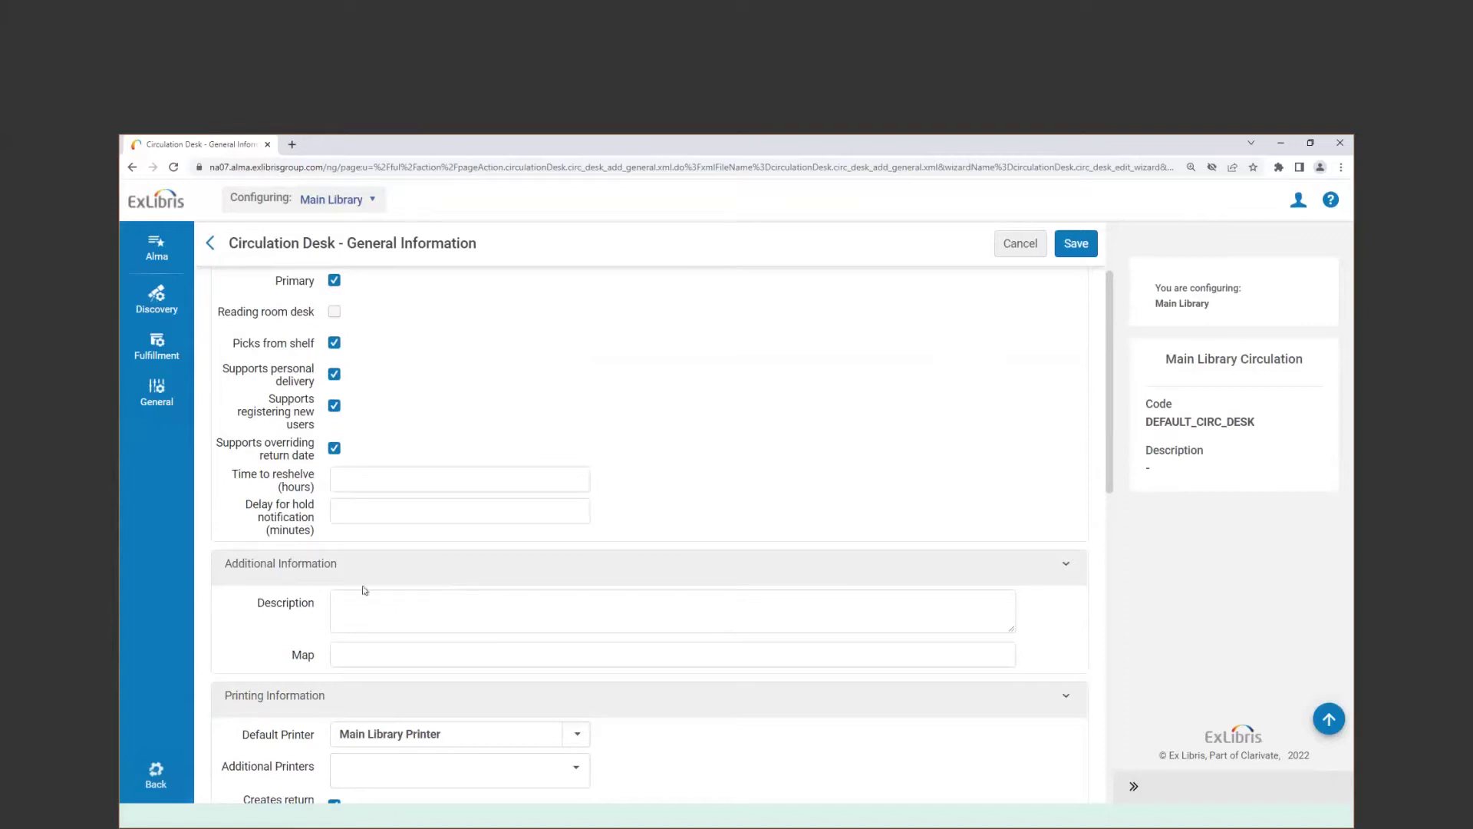
pyautogui.click(367, 479)
pyautogui.write('1')
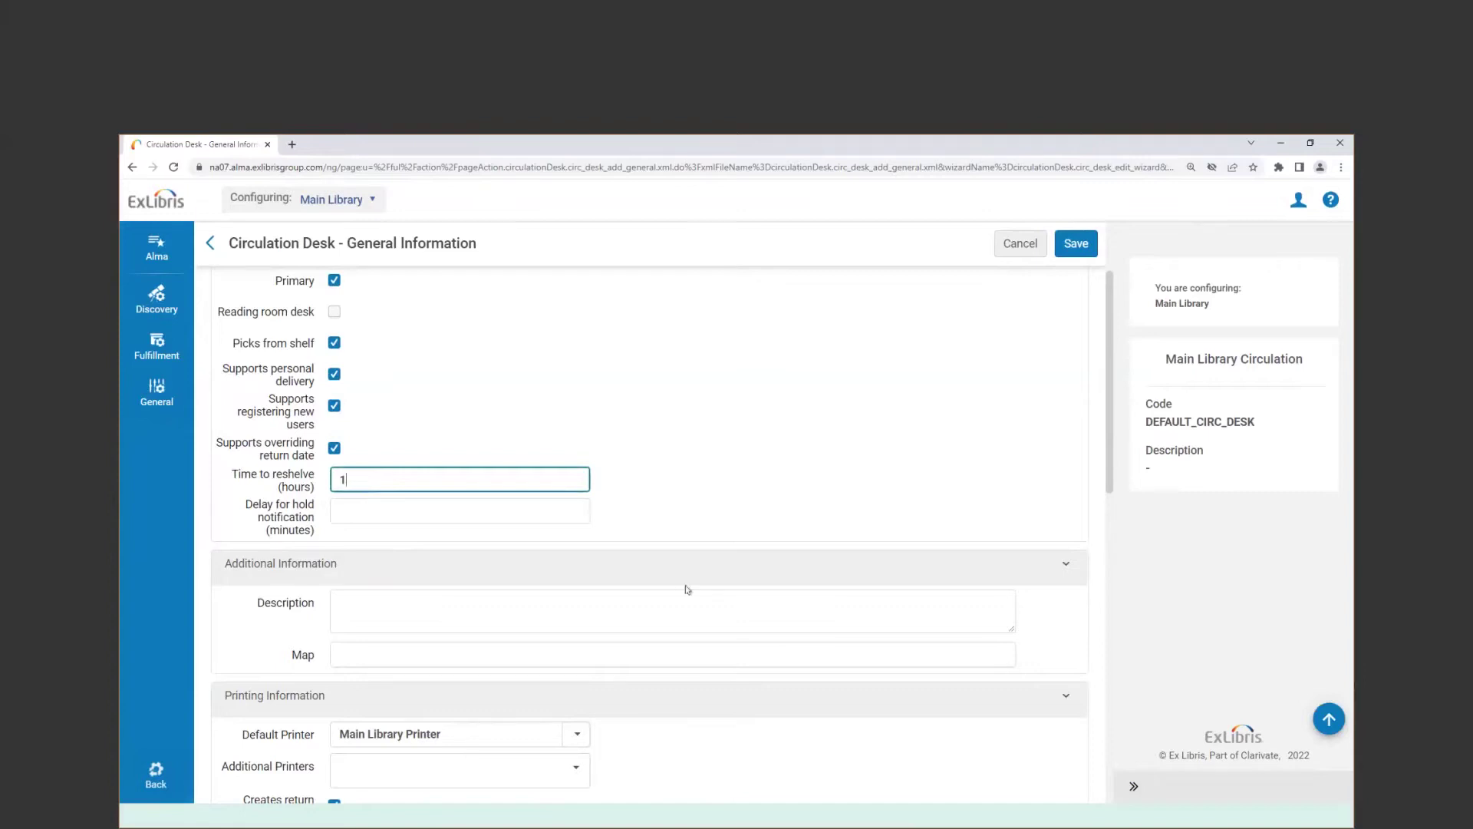
pyautogui.click(356, 512)
pyautogui.write('15')
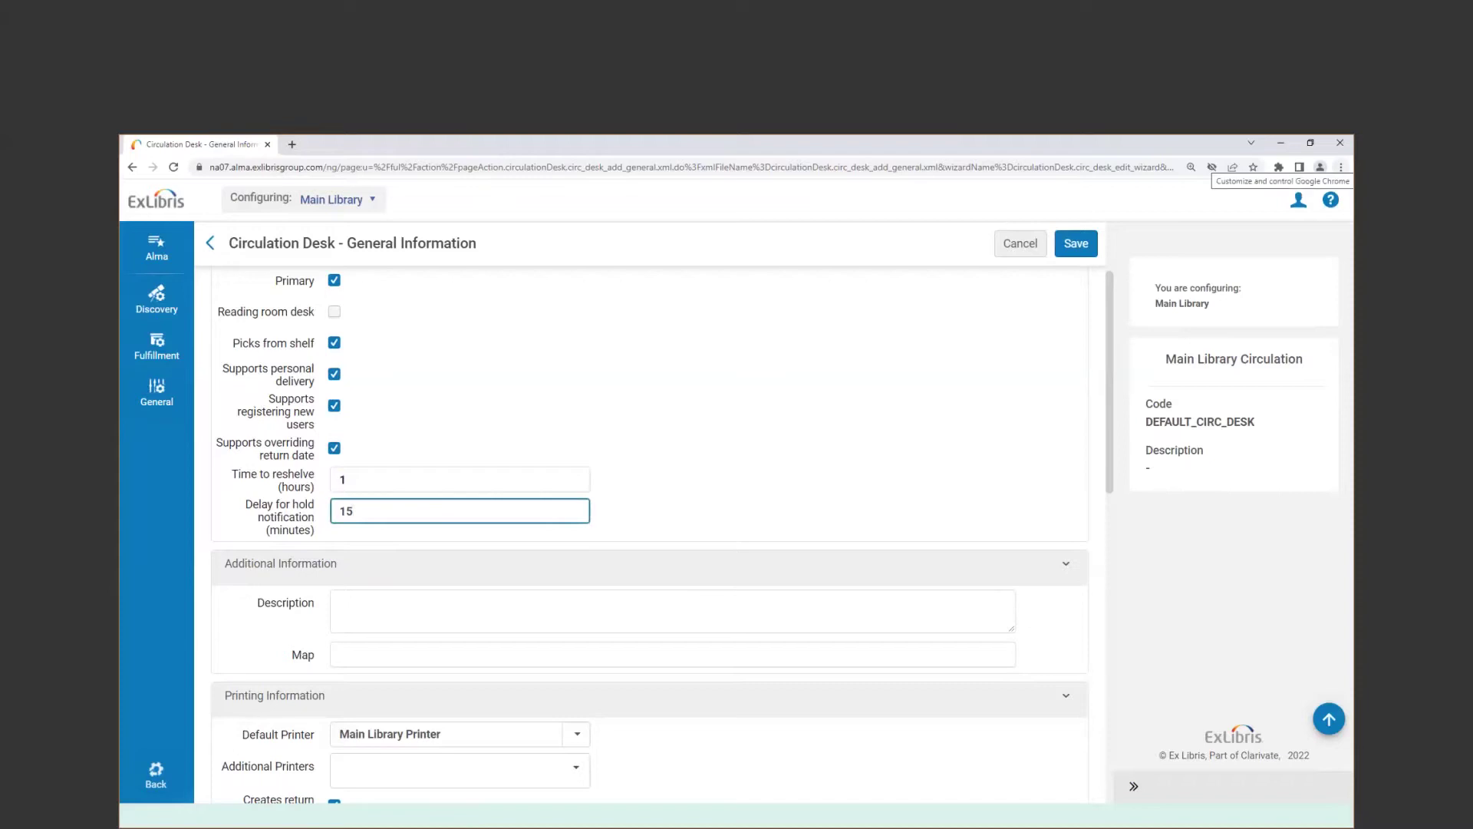
# Clear the time to reshelve and the hold notification delay.
pyautogui.moveTo(349, 480); pyautogui.dragTo(296, 476)
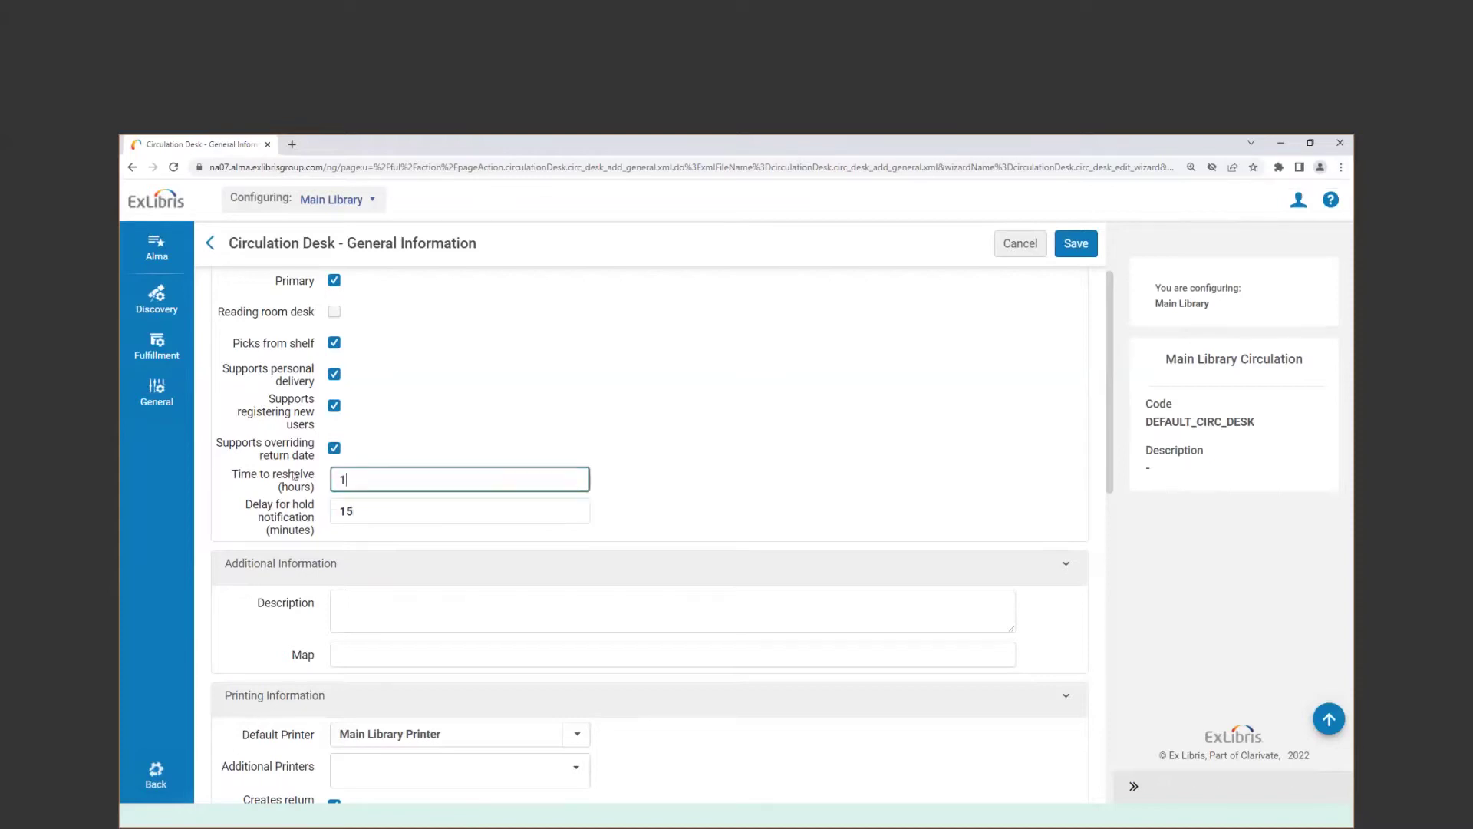
pyautogui.moveTo(384, 509); pyautogui.dragTo(329, 491)
pyautogui.press('BackSpace')
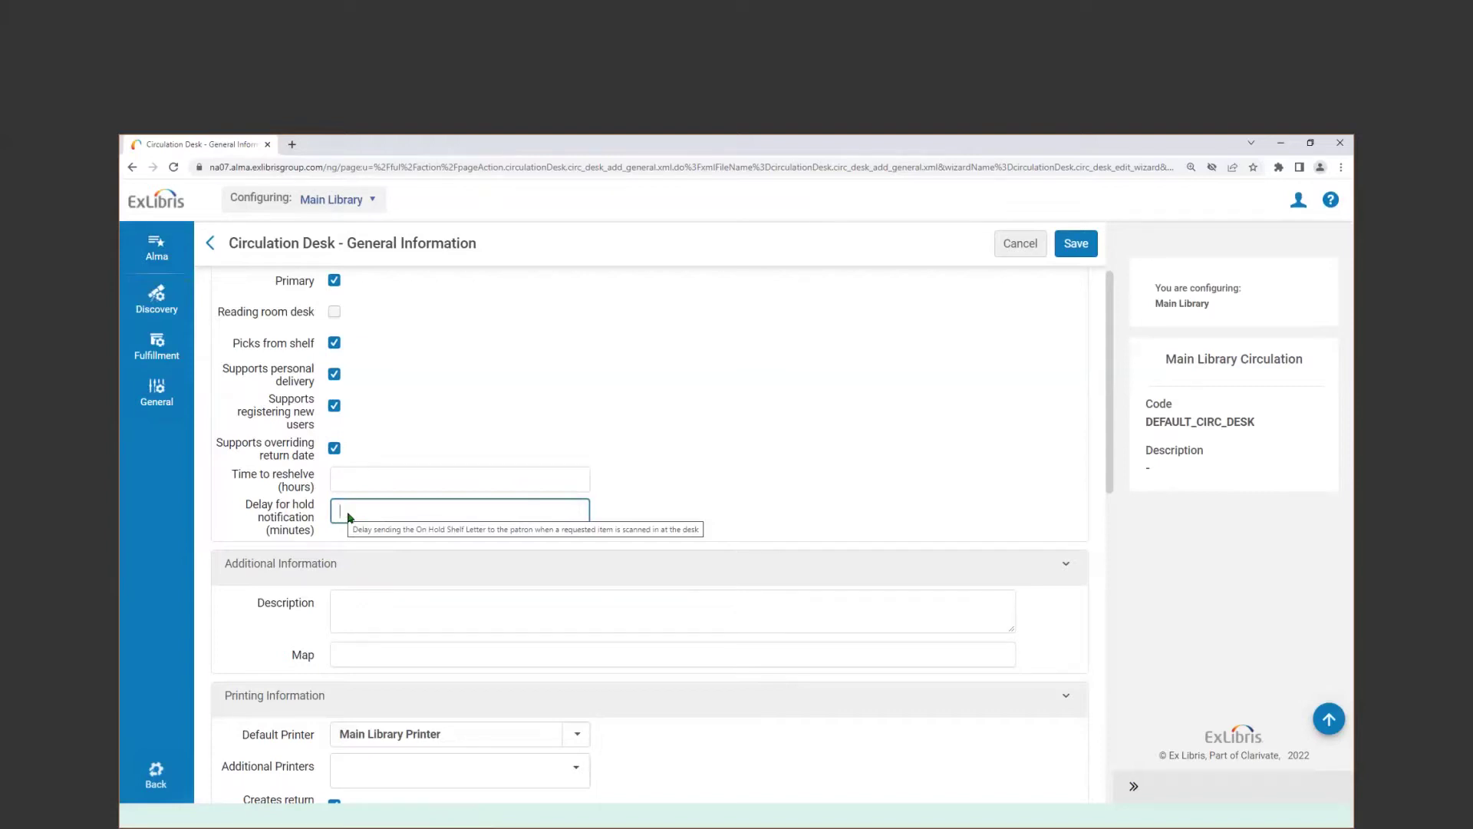
# Select Main Library Printer as the desk's default printer and look at the choices for additional printers.
pyautogui.scroll(-2, 349, 516)
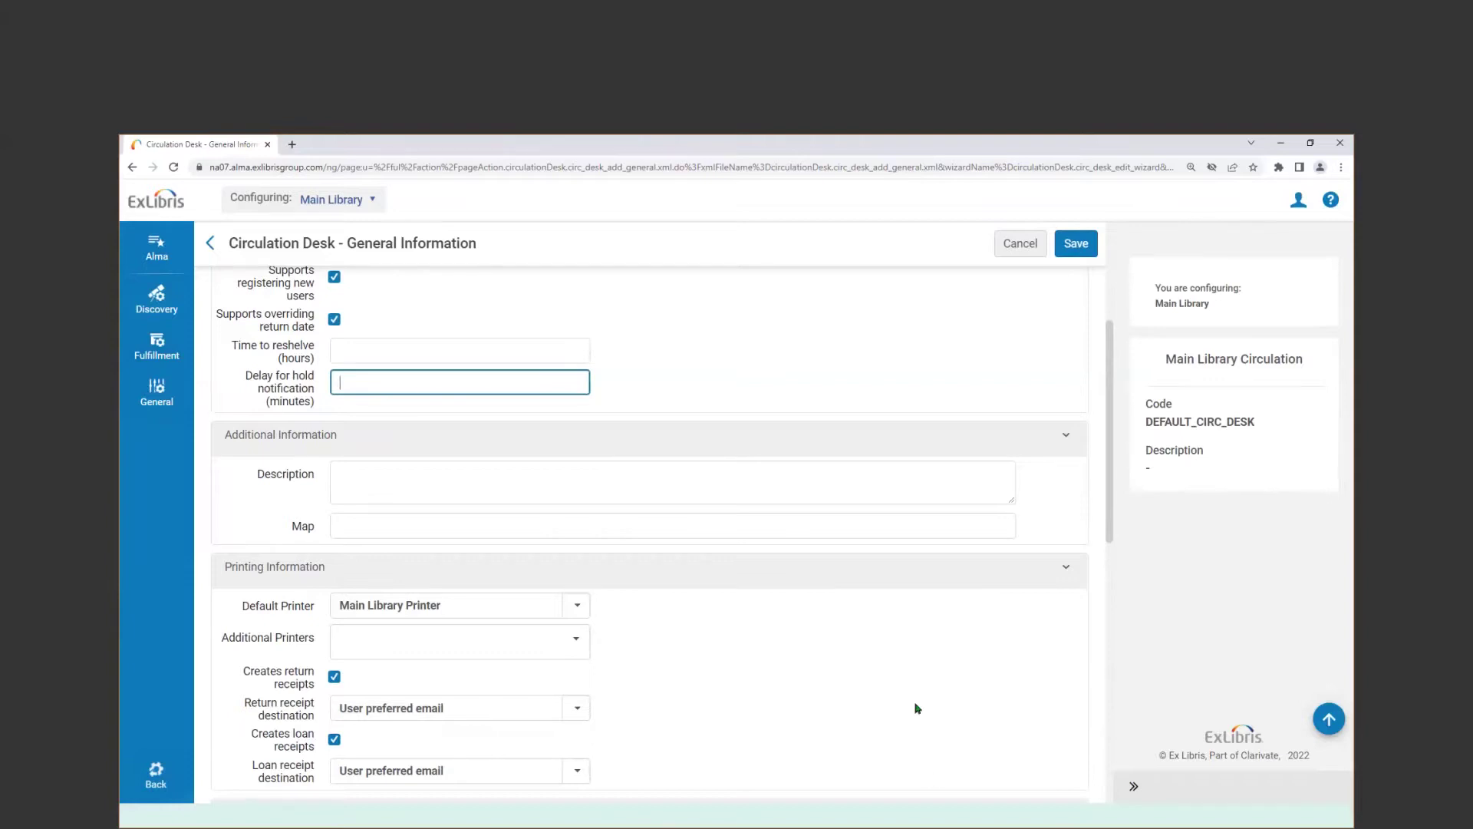
pyautogui.scroll(-4, 918, 707)
pyautogui.scroll(2, 917, 708)
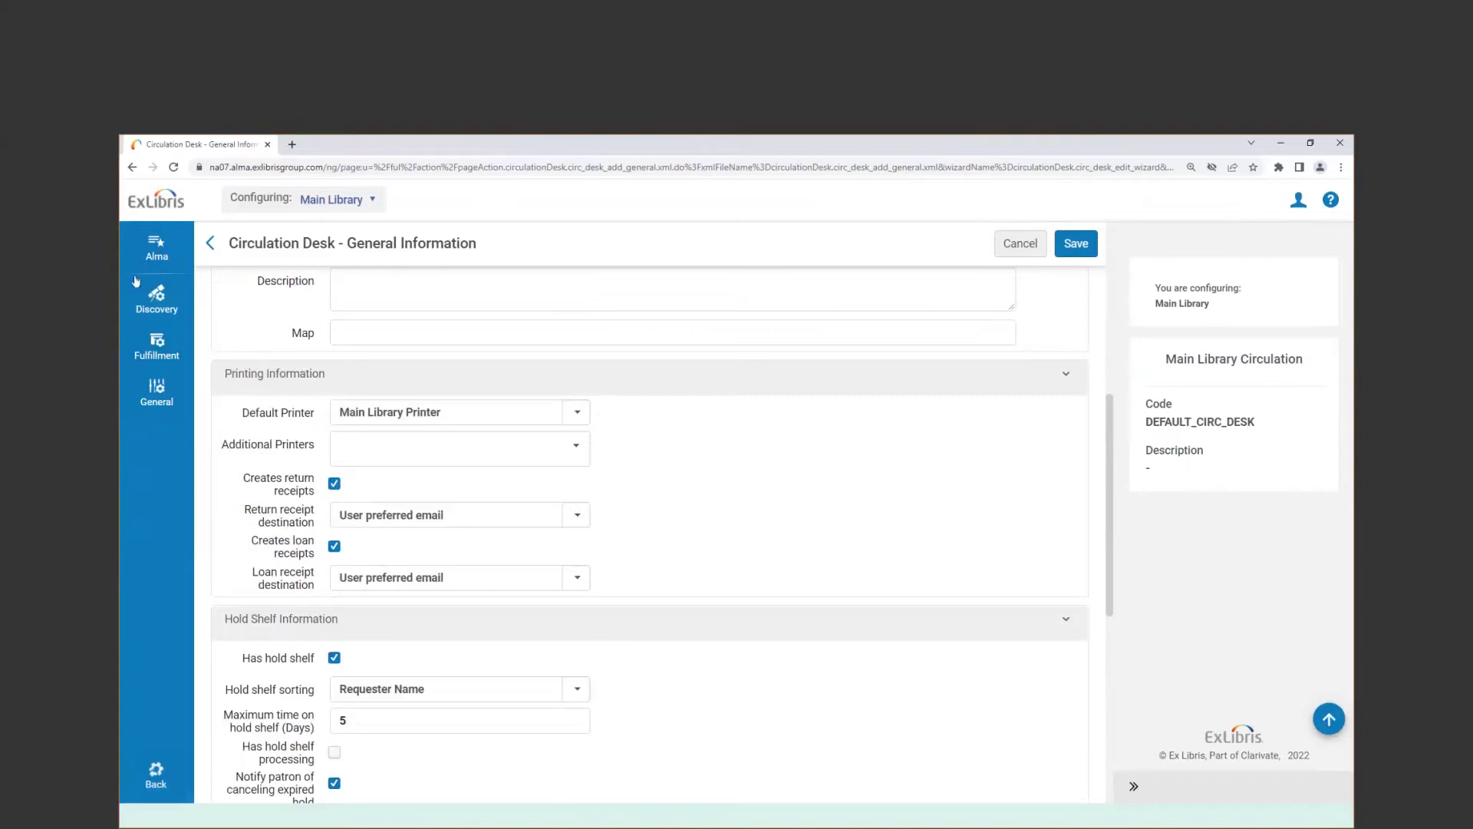
pyautogui.click(577, 415)
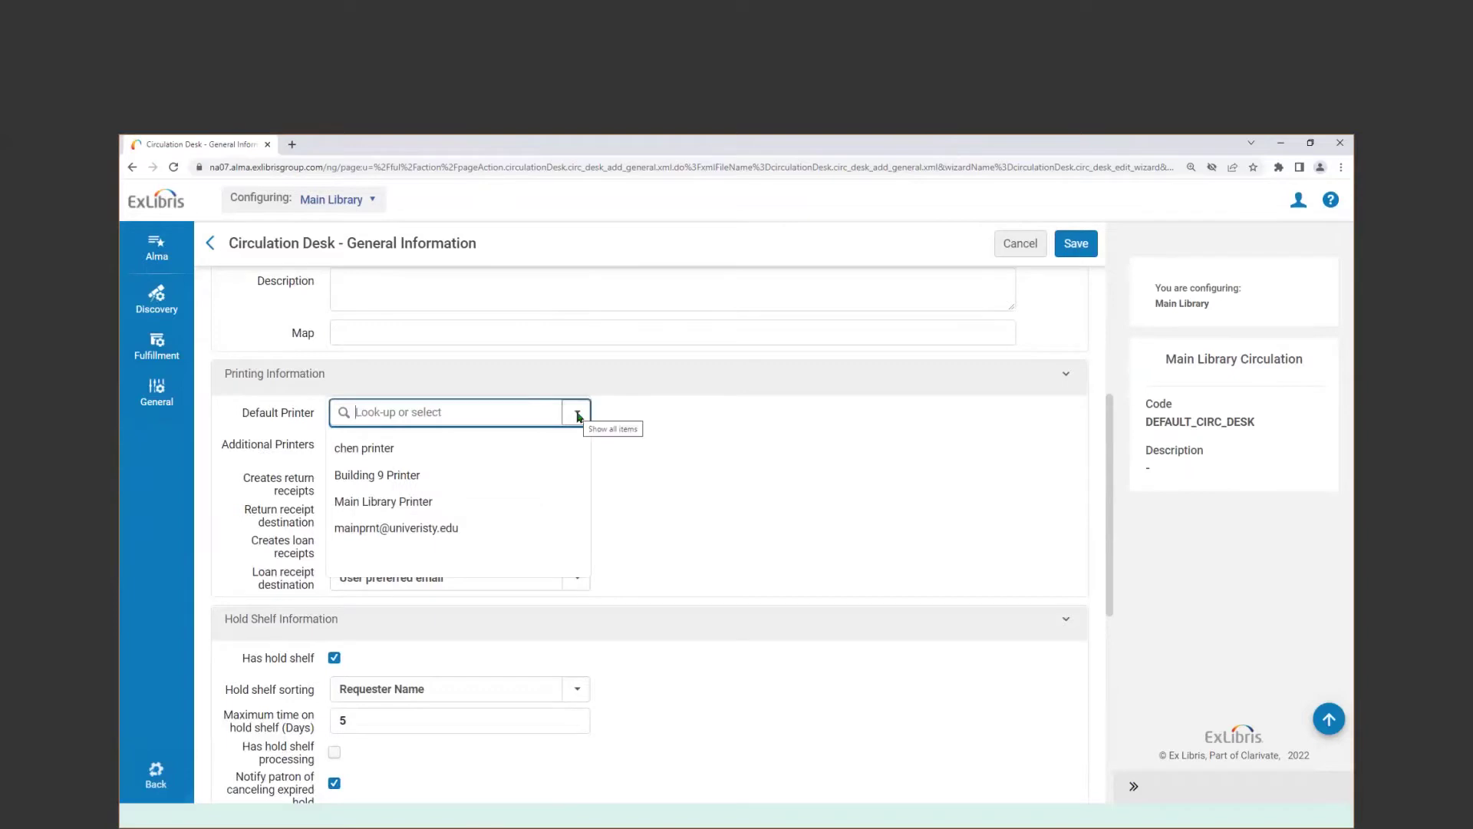
pyautogui.click(383, 501)
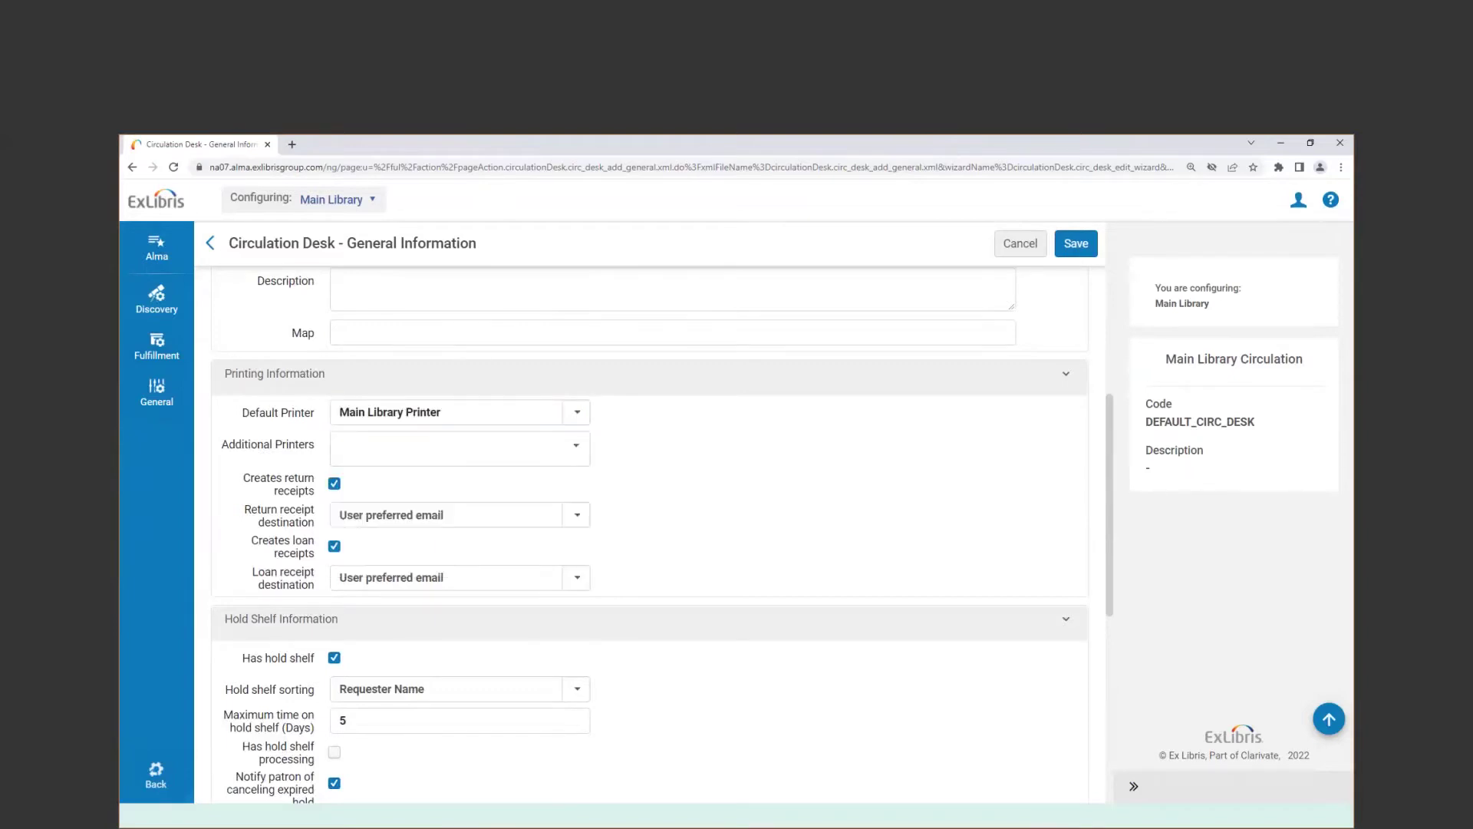
pyautogui.click(583, 451)
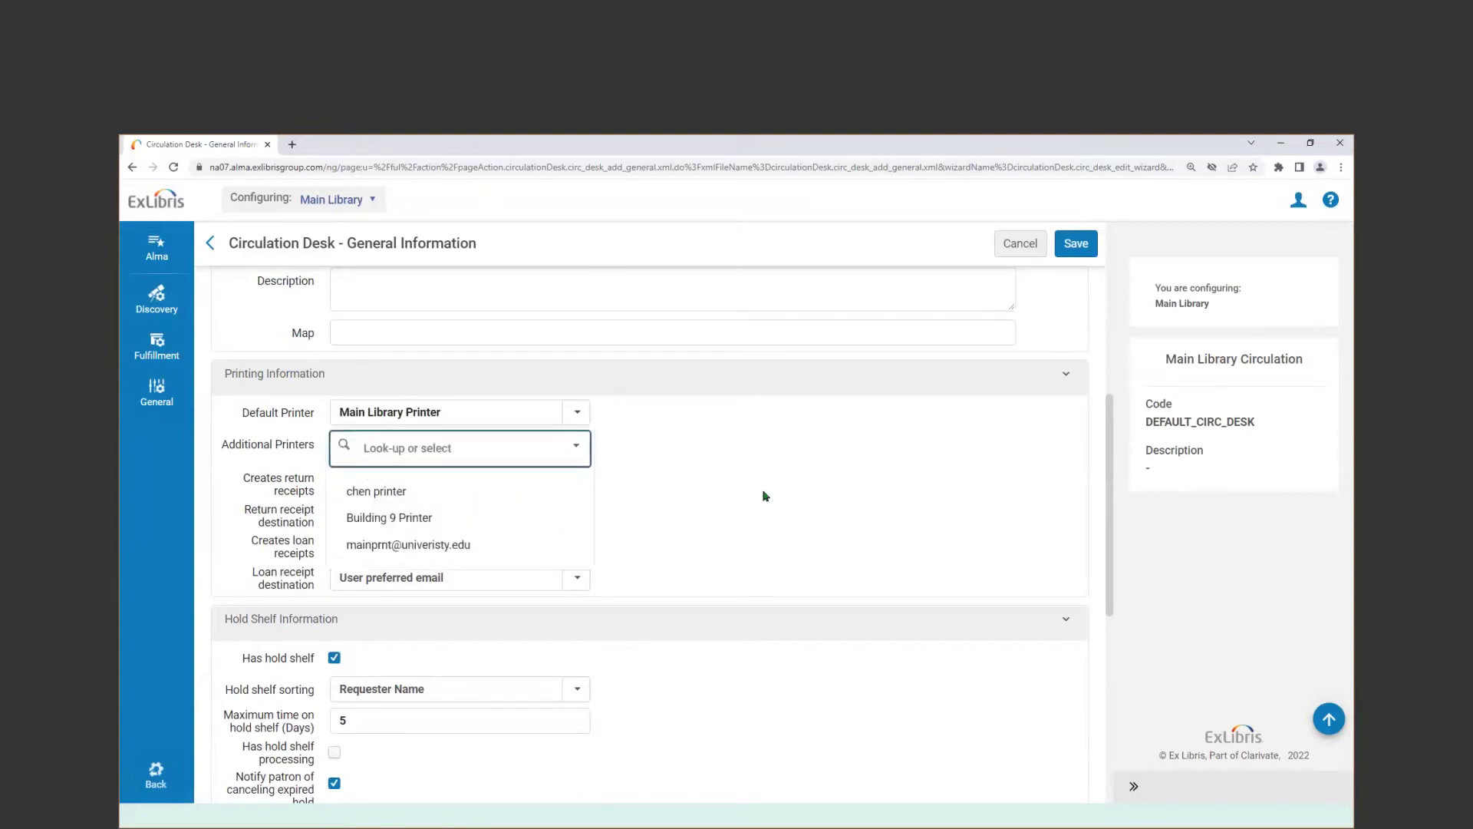
pyautogui.click(901, 531)
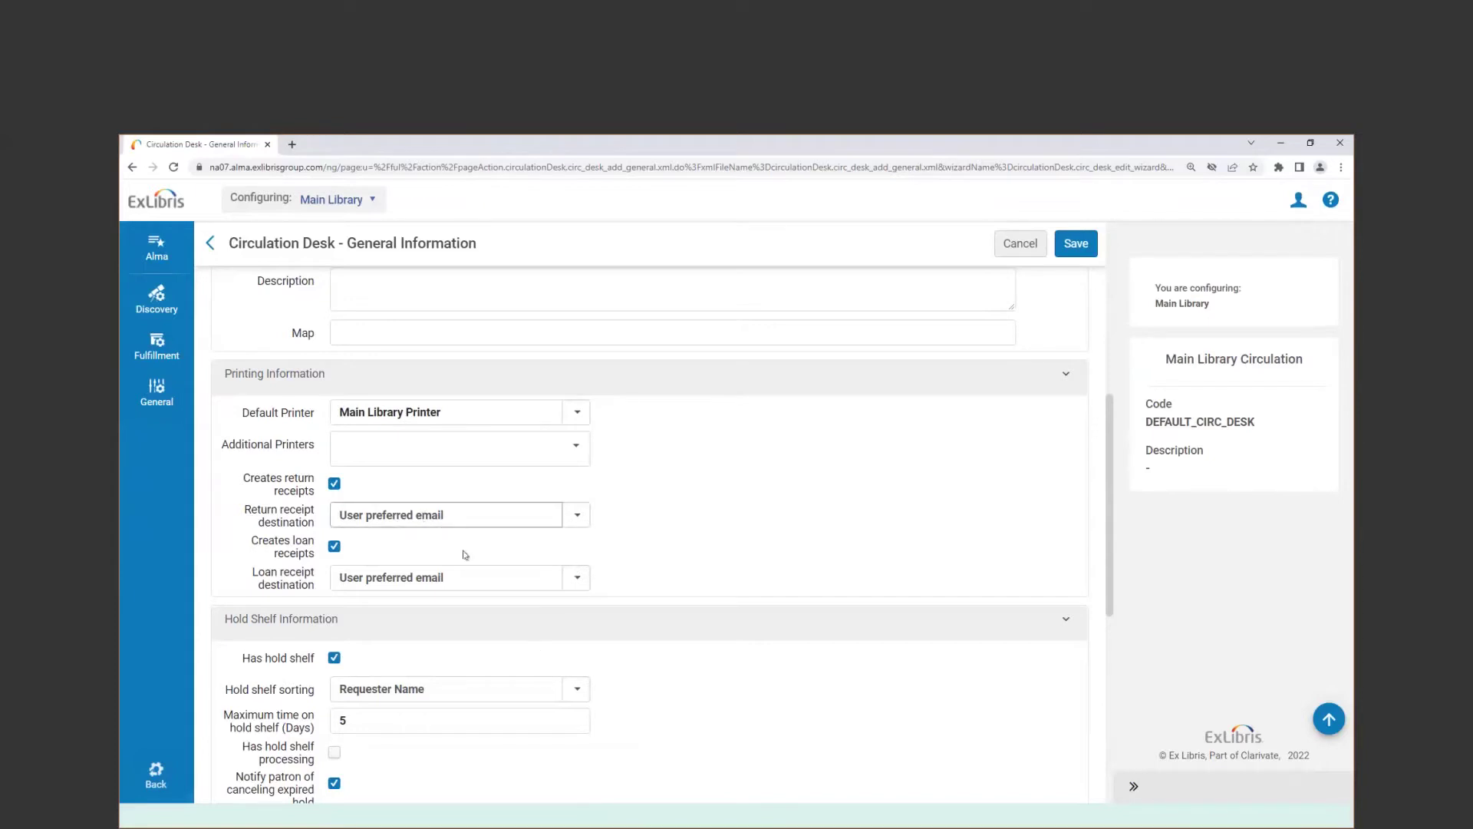
# Turn the desk's return receipt creation off and back on.
pyautogui.click(334, 485)
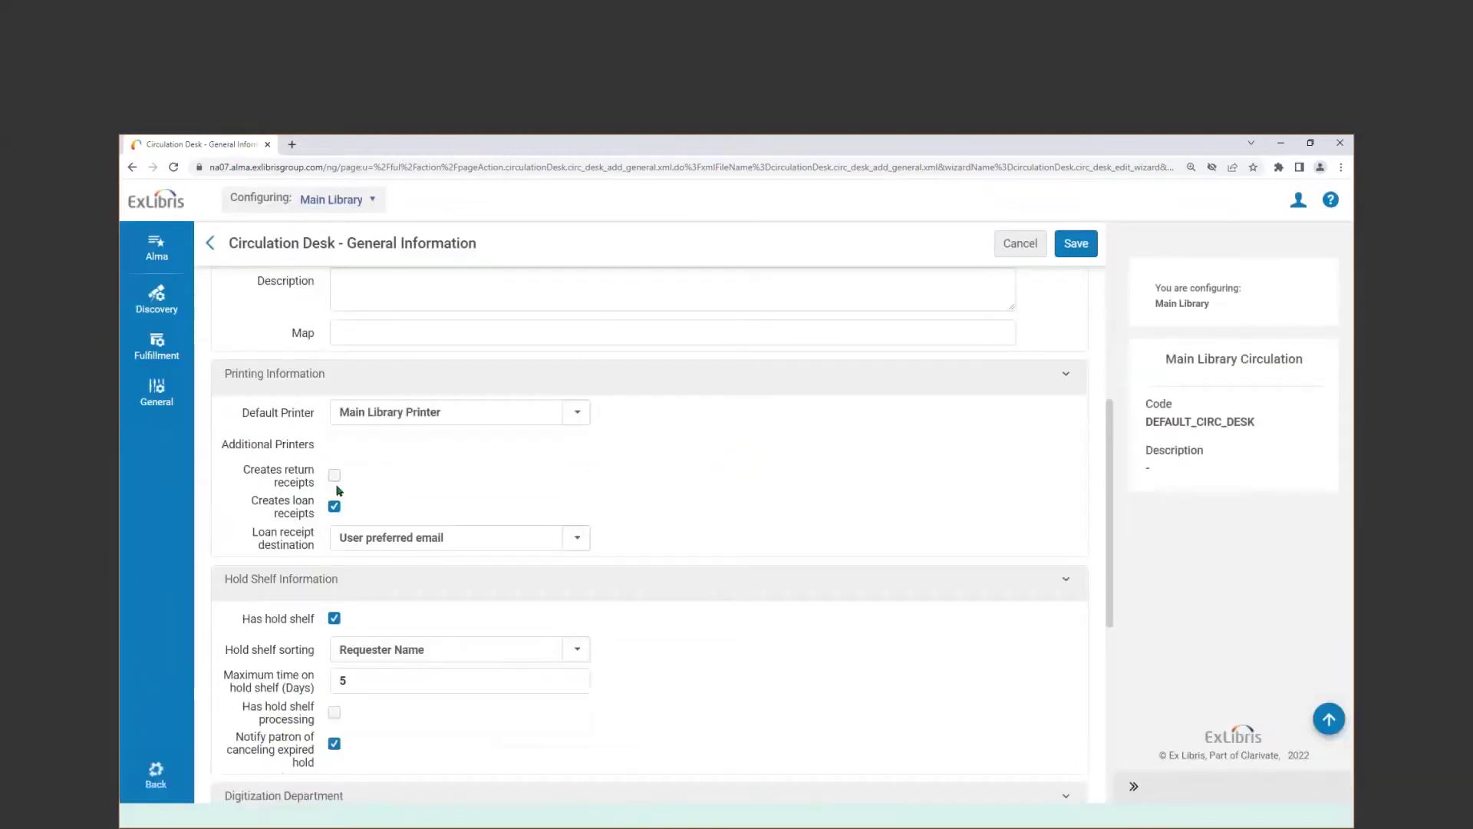
pyautogui.click(334, 484)
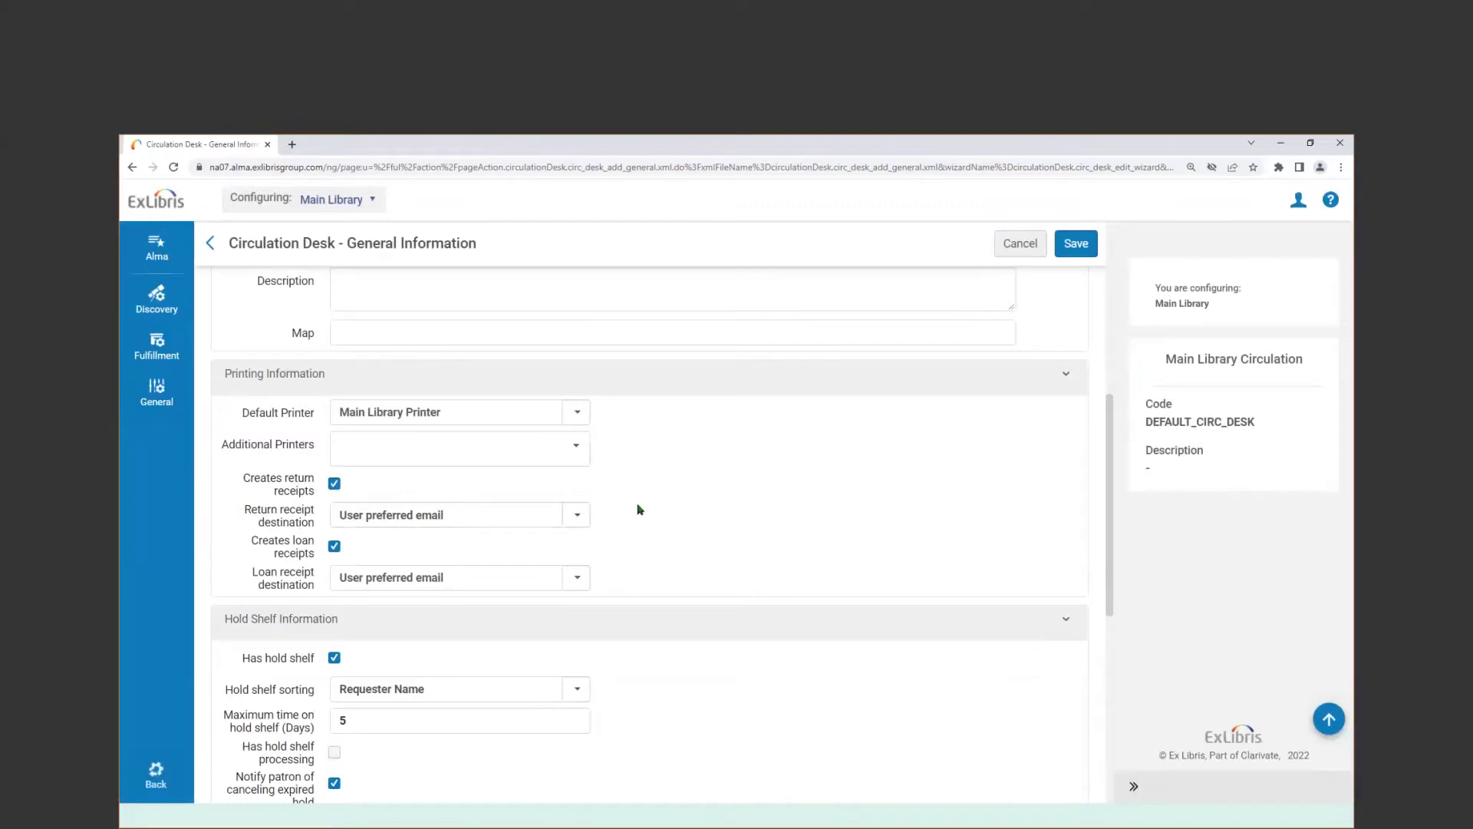
# Choose Requester Name as the desk's hold shelf sorting.
pyautogui.scroll(-3, 638, 509)
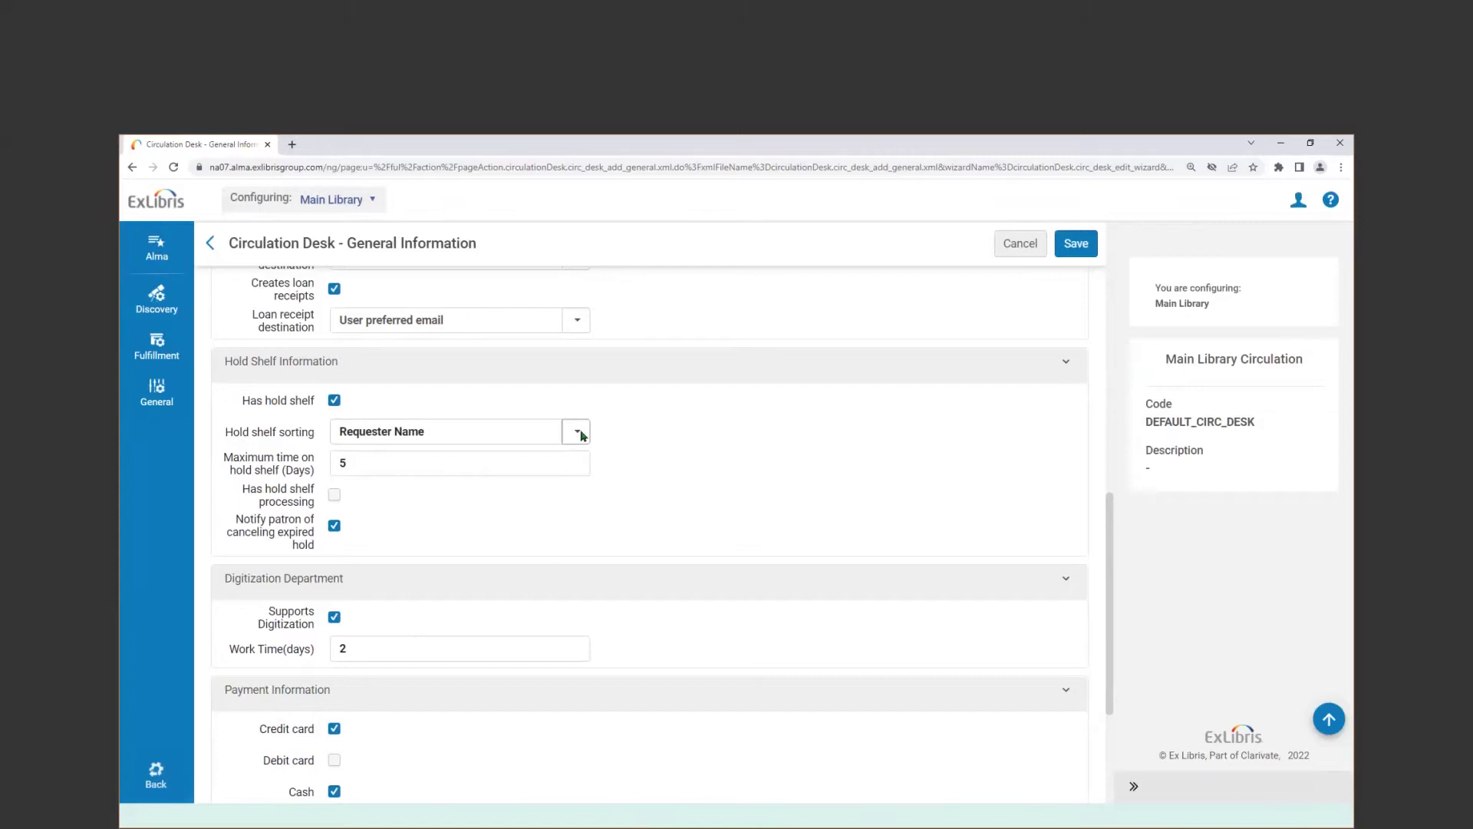
pyautogui.click(577, 433)
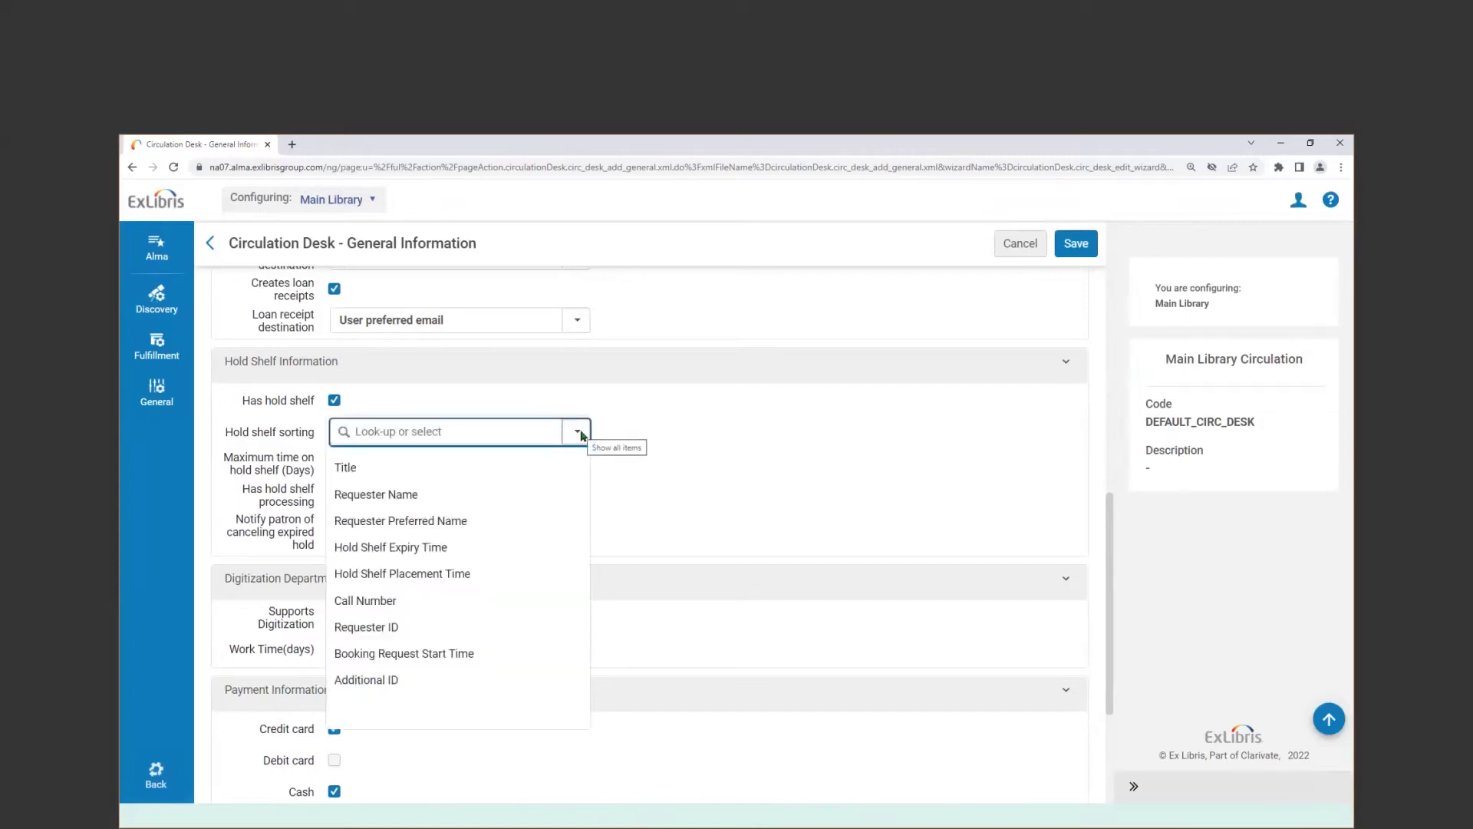
pyautogui.press('Down')
pyautogui.press('Down')
pyautogui.press('Return')
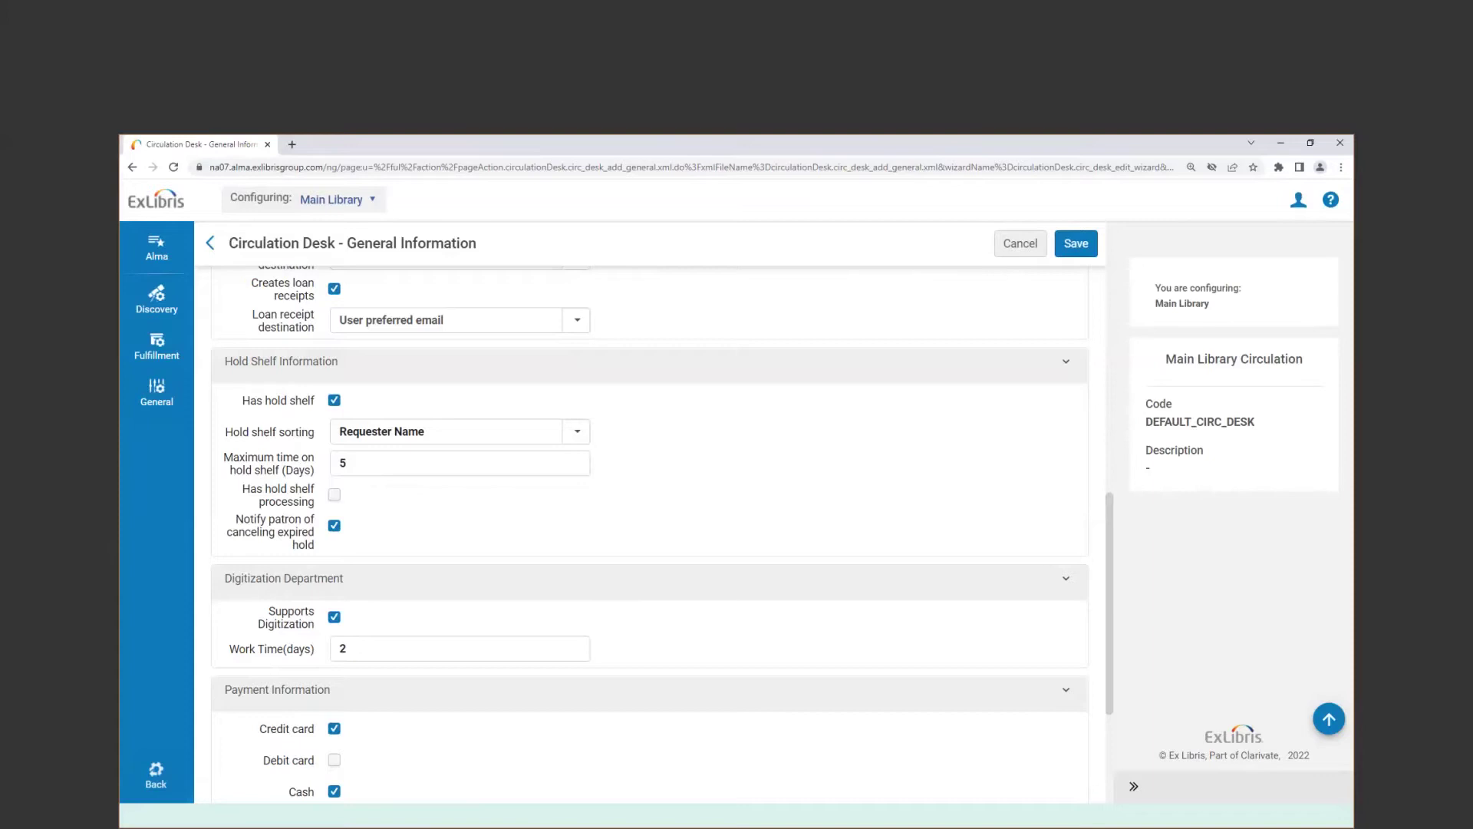
# Turn on self check for the desk to view its integration settings, and turn it off again.
pyautogui.scroll(-1, 701, 615)
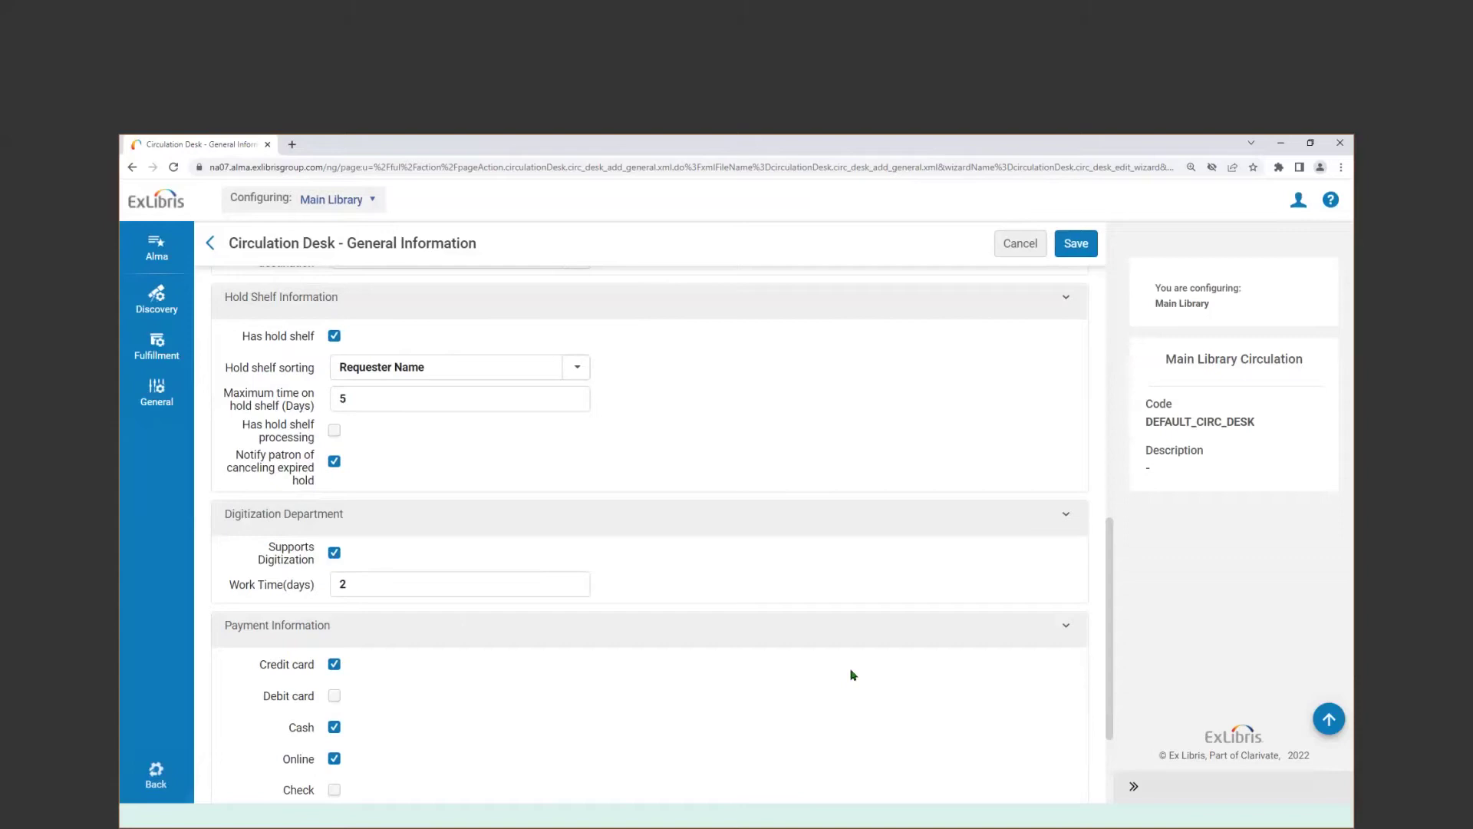
pyautogui.scroll(-2, 851, 674)
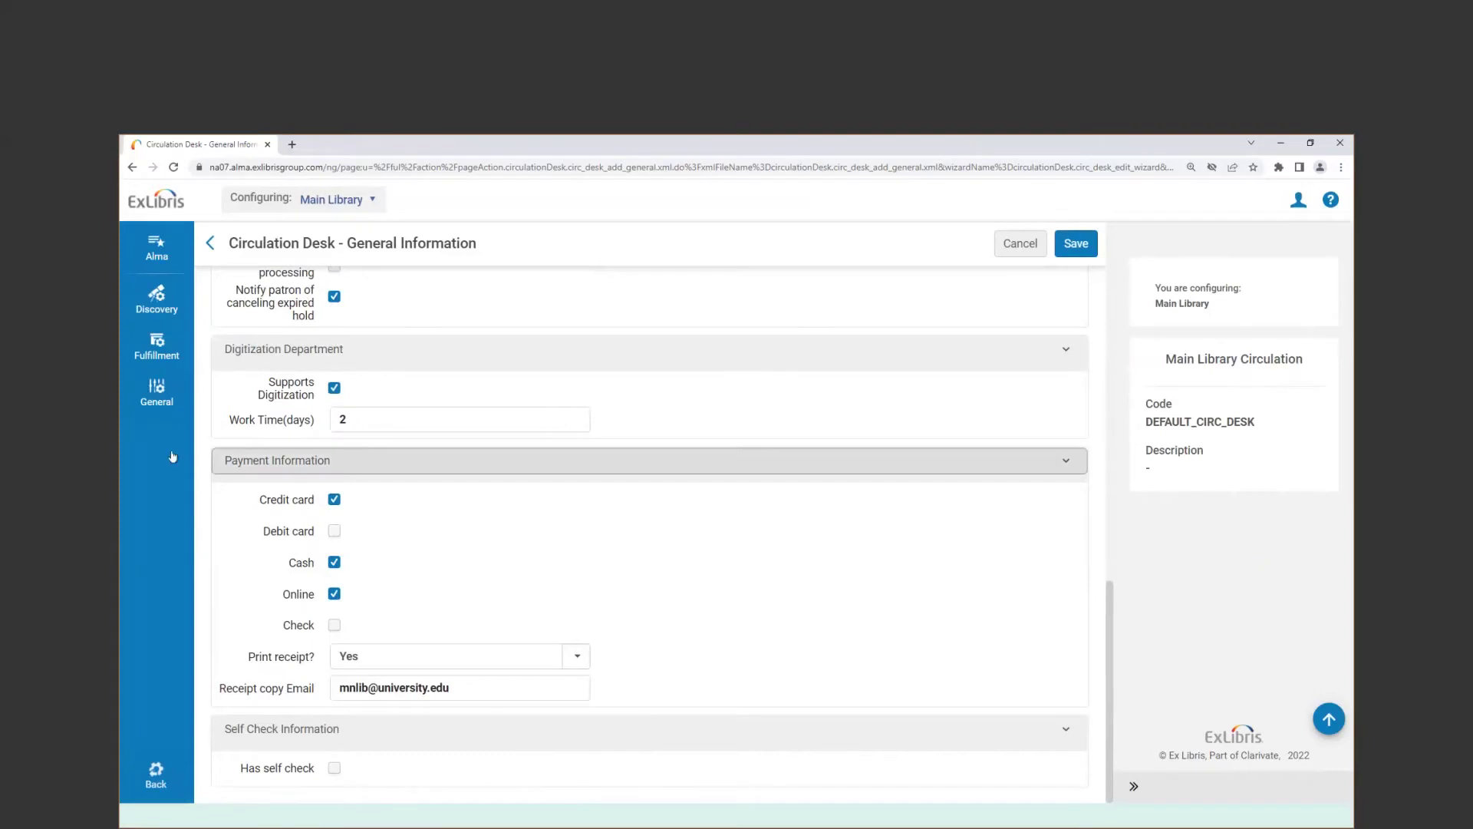
pyautogui.click(334, 768)
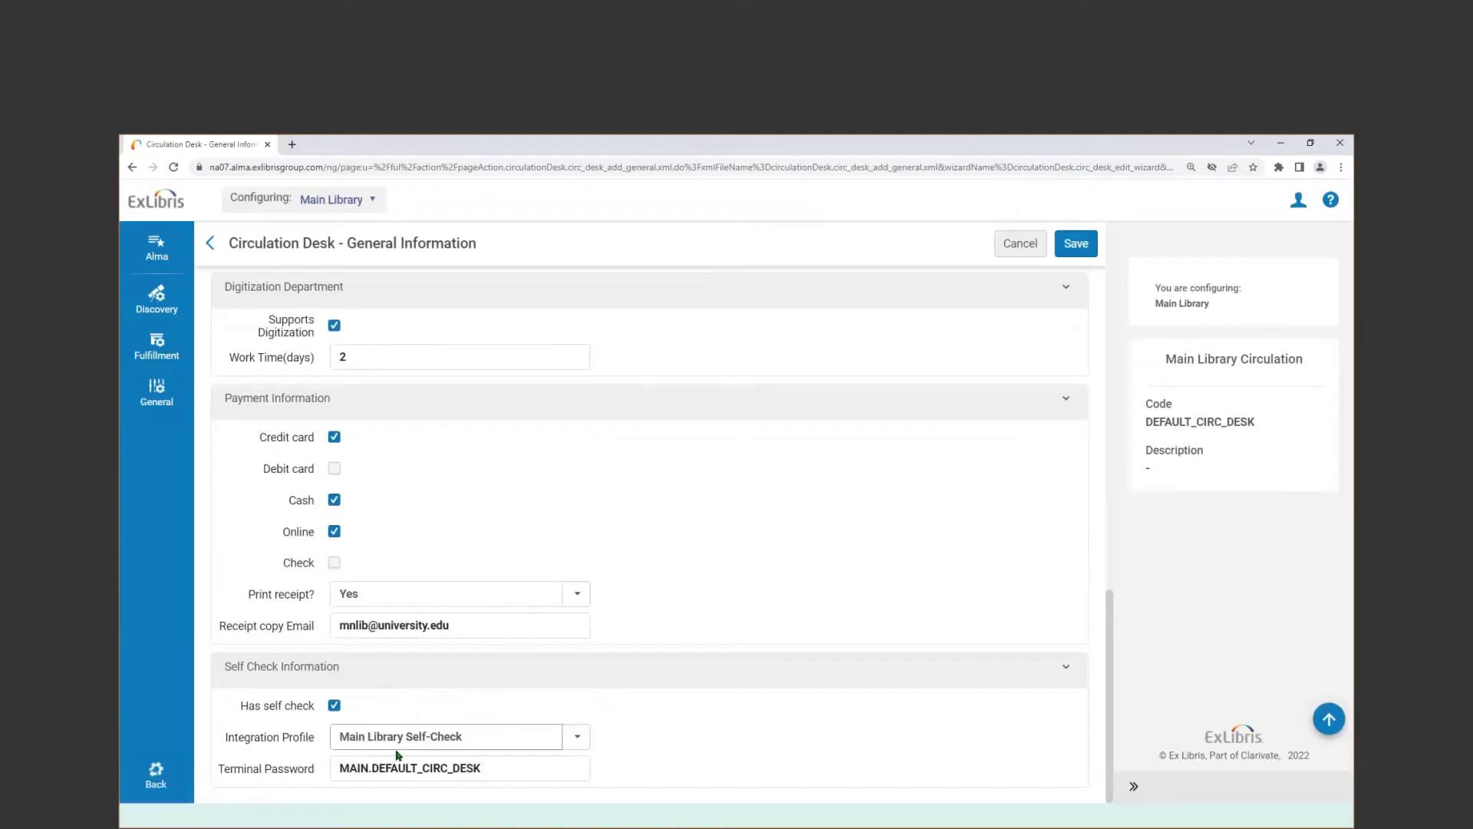
pyautogui.click(334, 706)
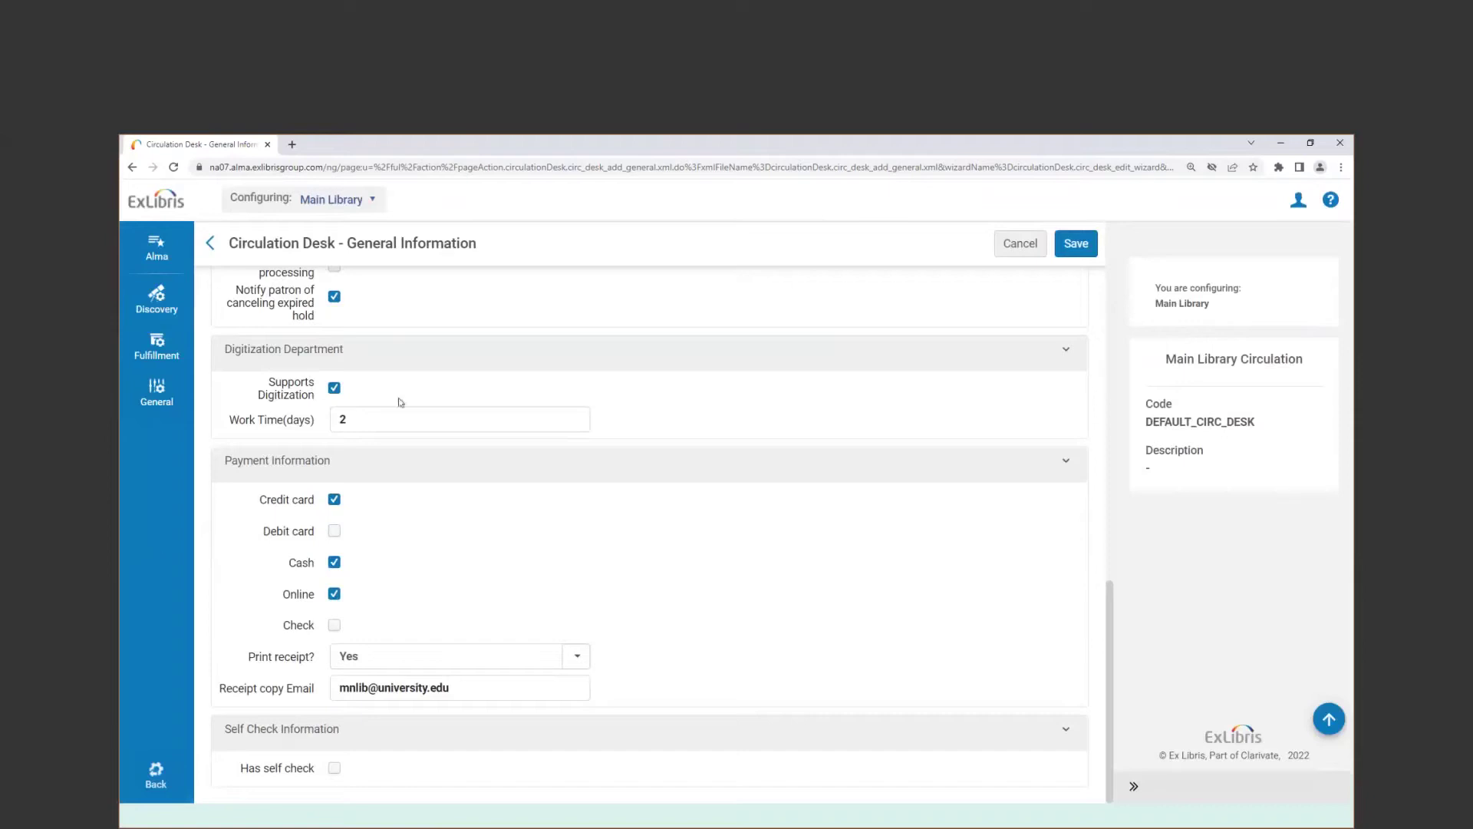
# Review the circulation desk's attached physical locations and its work order types.
pyautogui.scroll(10, 399, 401)
pyautogui.click(376, 299)
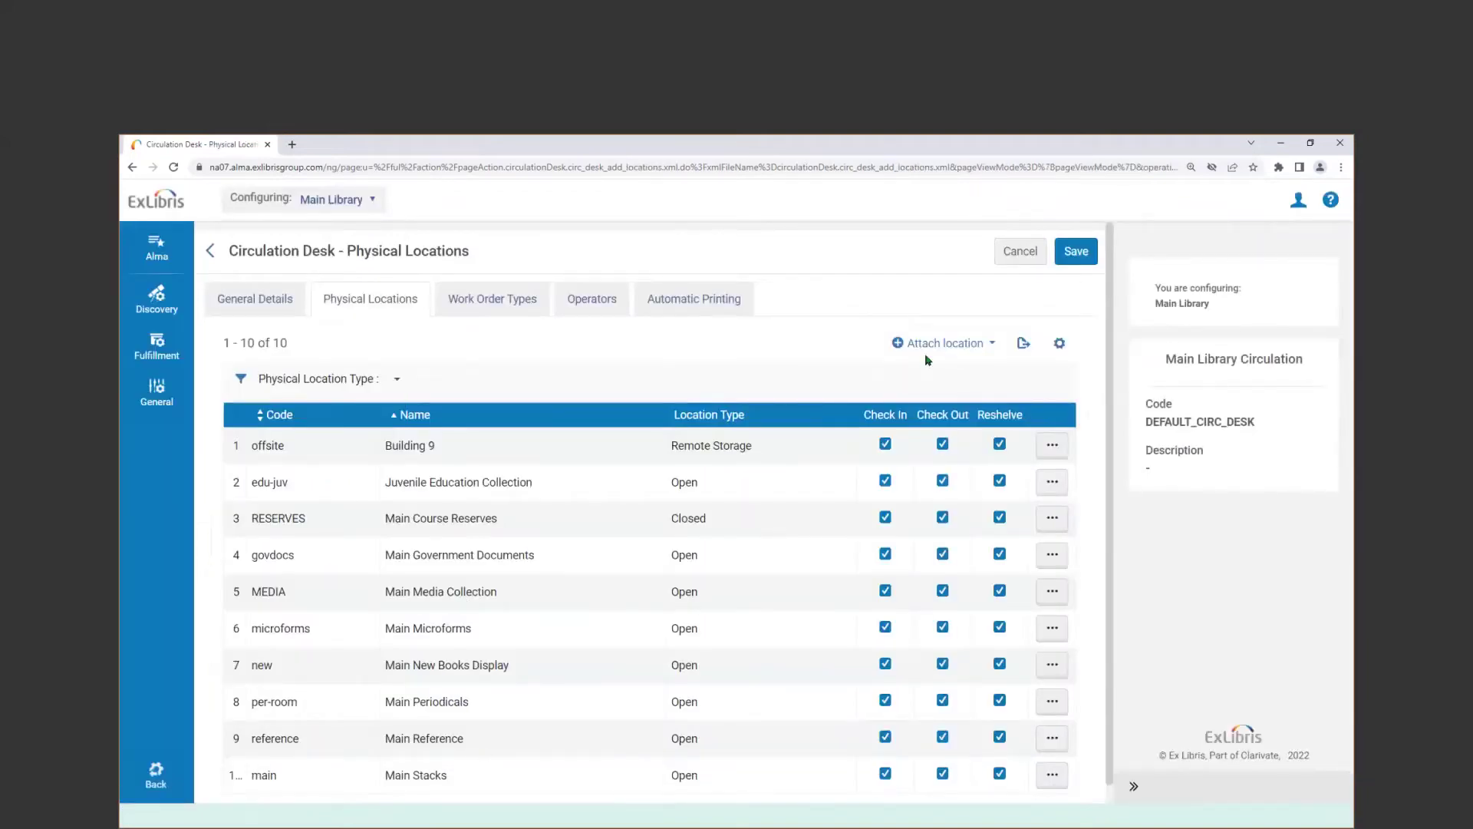
pyautogui.scroll(-1, 632, 534)
pyautogui.click(495, 303)
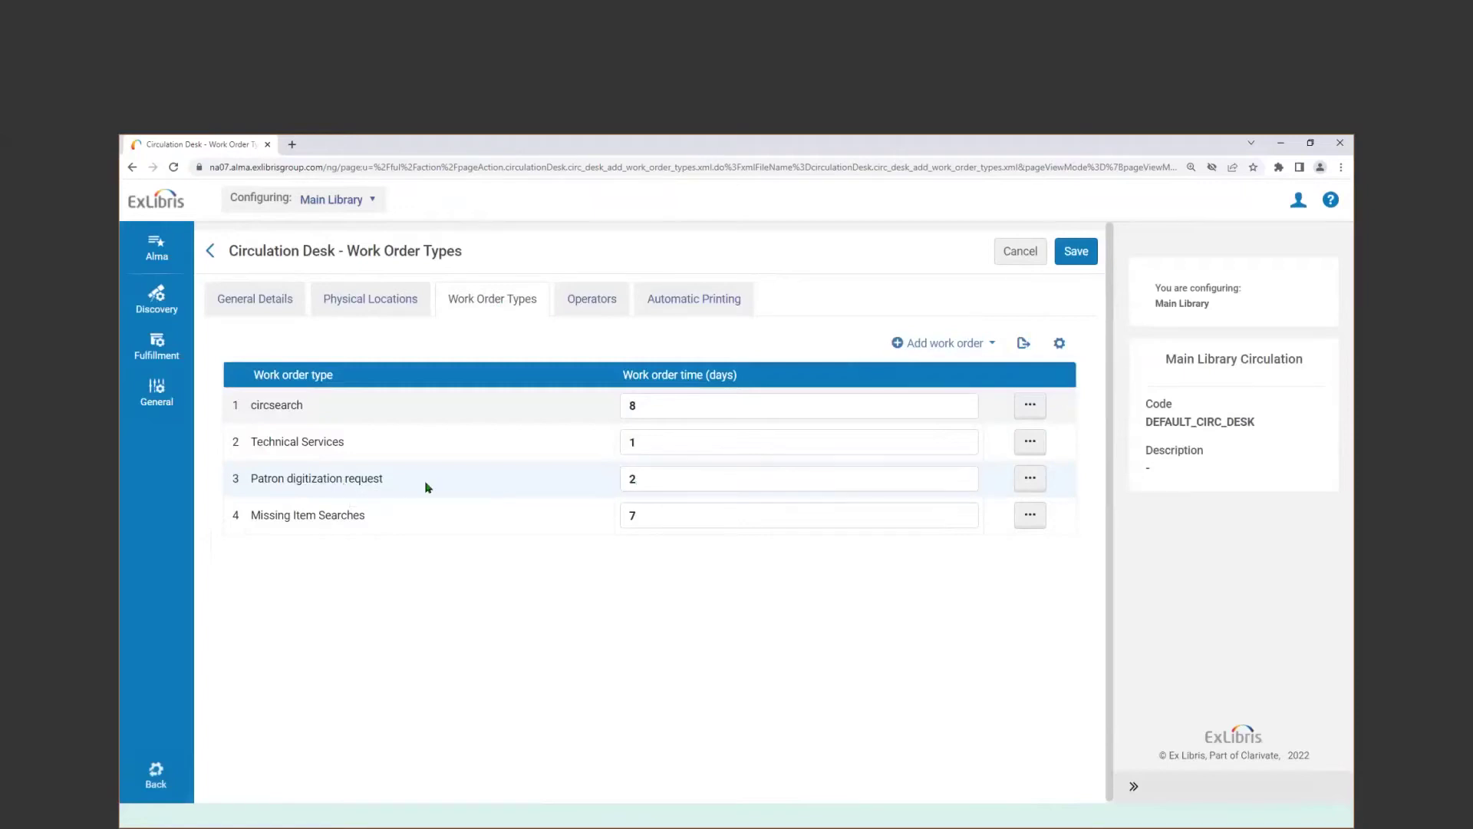
# Remove the sixth operator in the list from the circulation desk's operators.
pyautogui.click(592, 307)
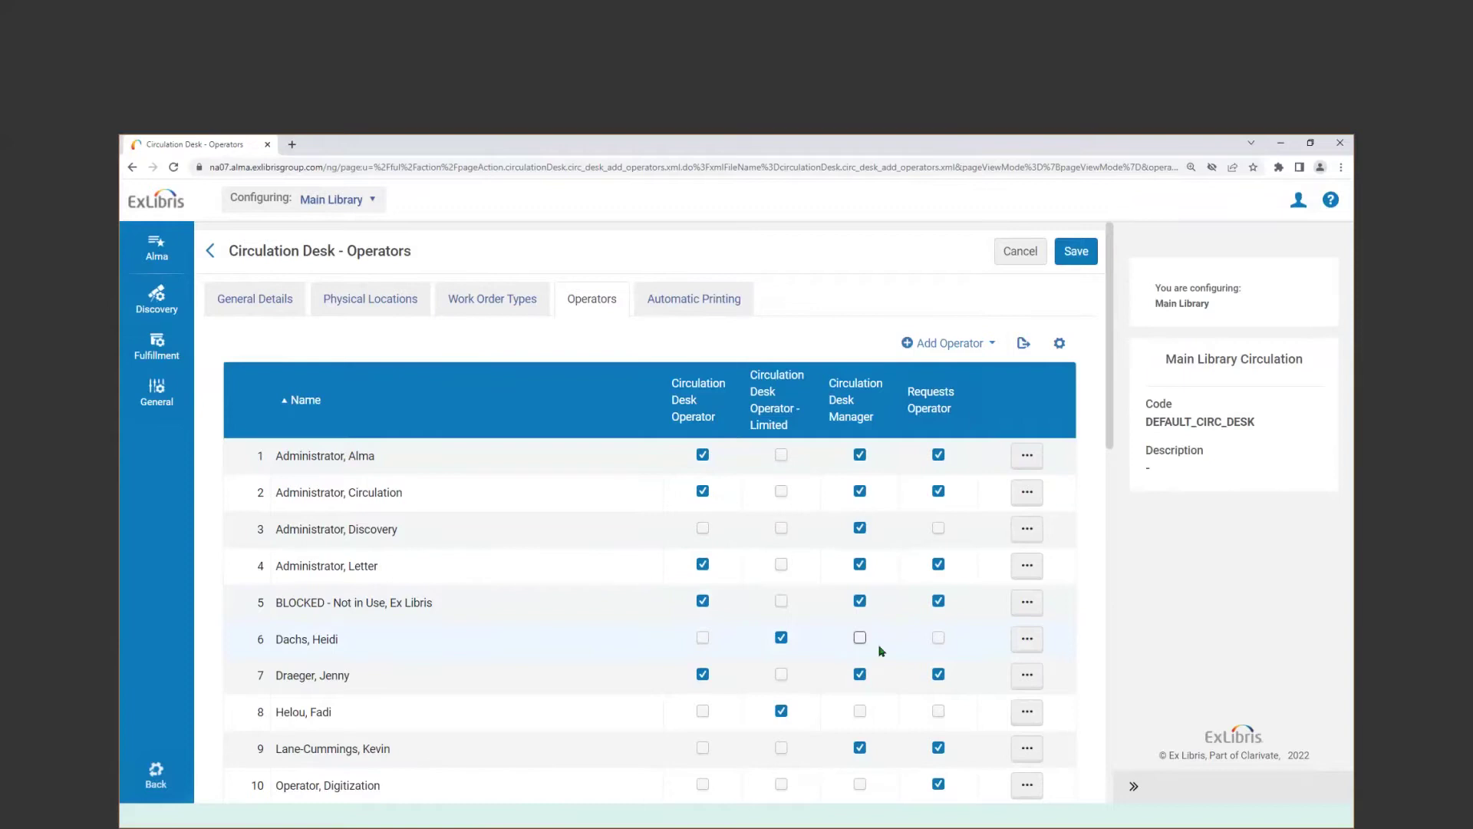
pyautogui.scroll(-3, 882, 651)
pyautogui.scroll(3, 886, 637)
pyautogui.click(1025, 643)
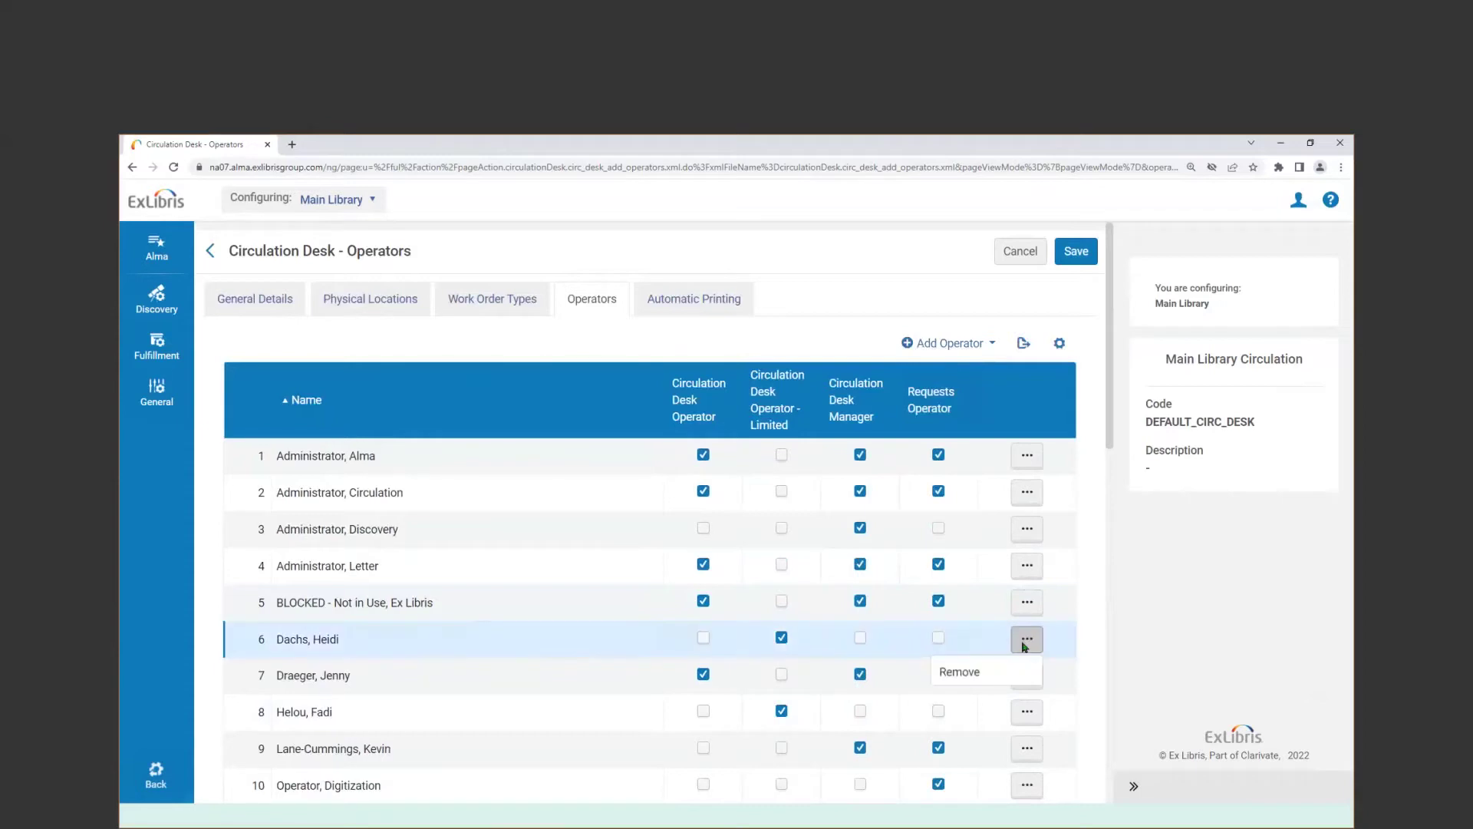
pyautogui.click(960, 673)
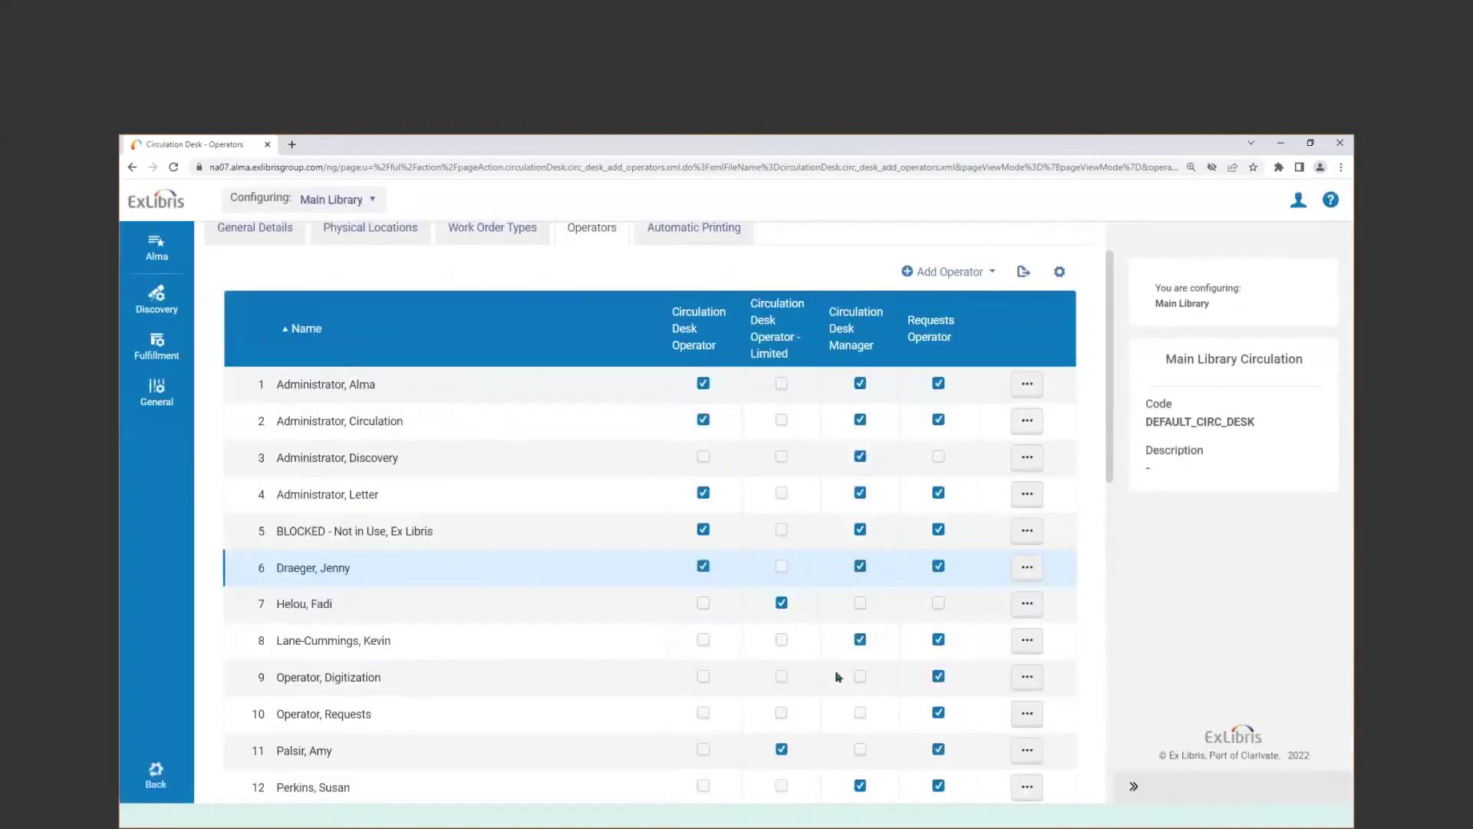
# Look through the desk's remaining operators and the role options for adding an operator, and close the form.
pyautogui.scroll(-4, 844, 679)
pyautogui.scroll(-3, 1033, 707)
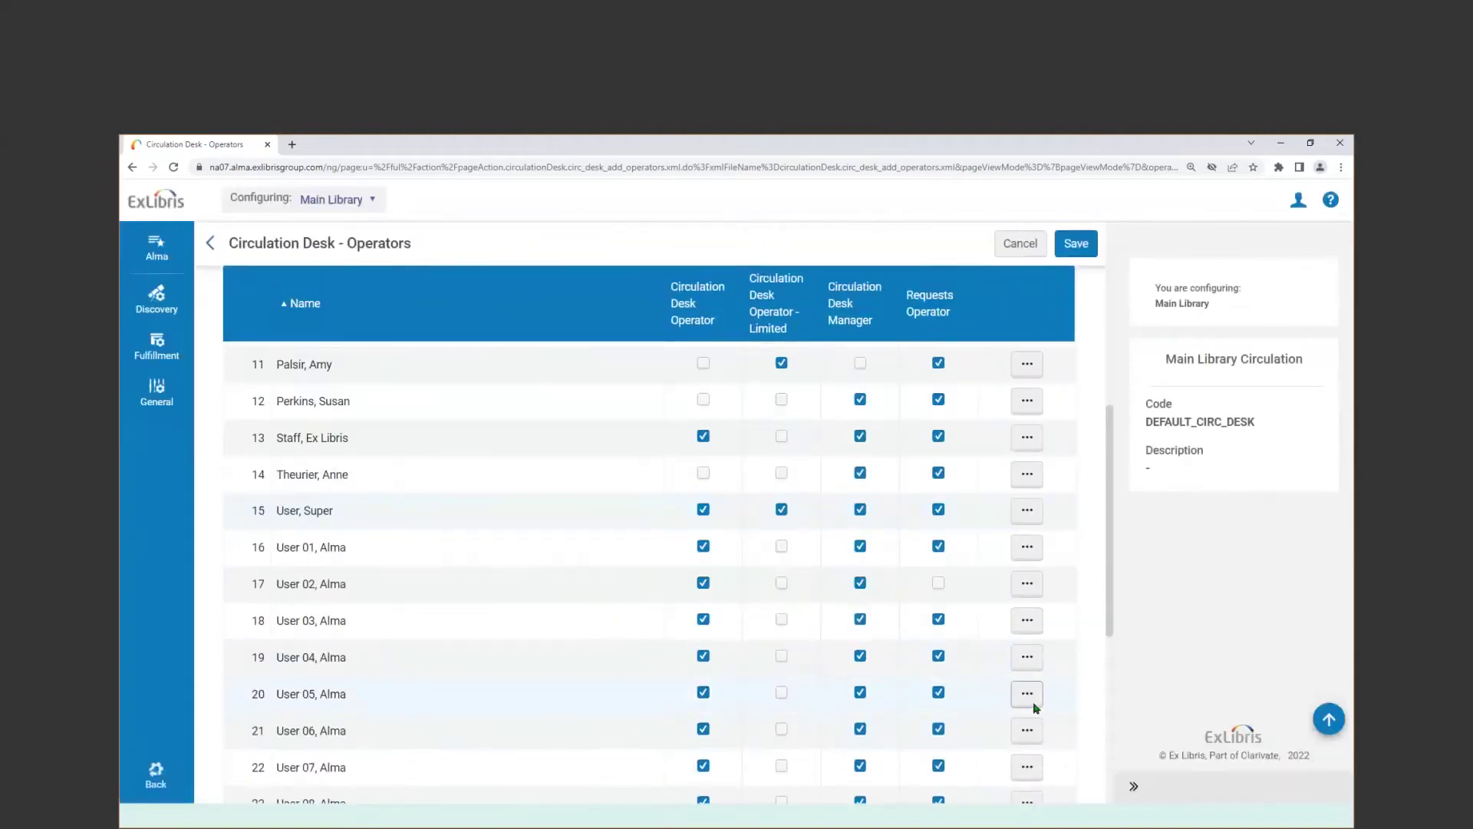
pyautogui.scroll(-1, 1034, 707)
pyautogui.scroll(7, 1035, 707)
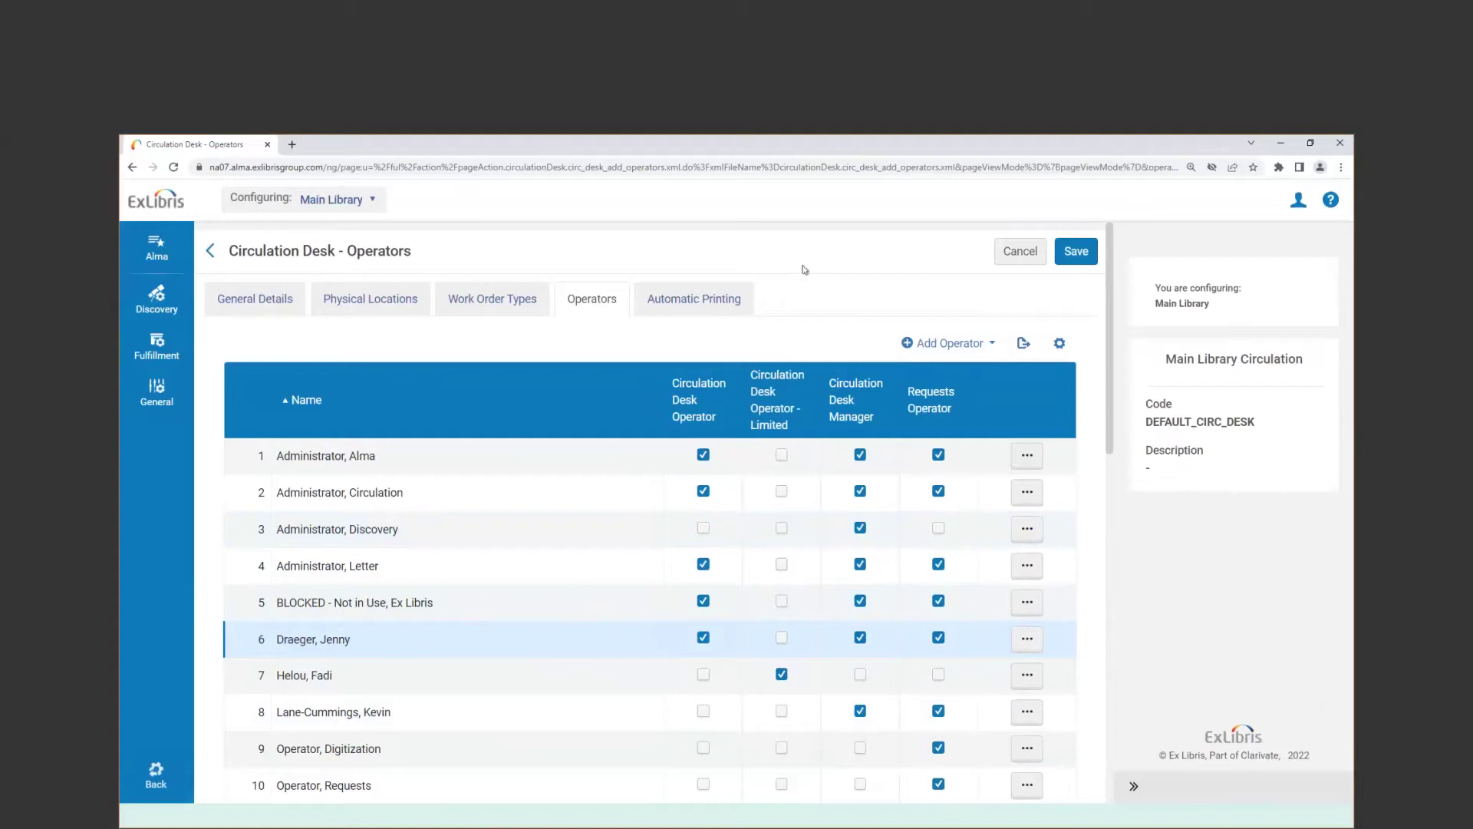
pyautogui.click(950, 343)
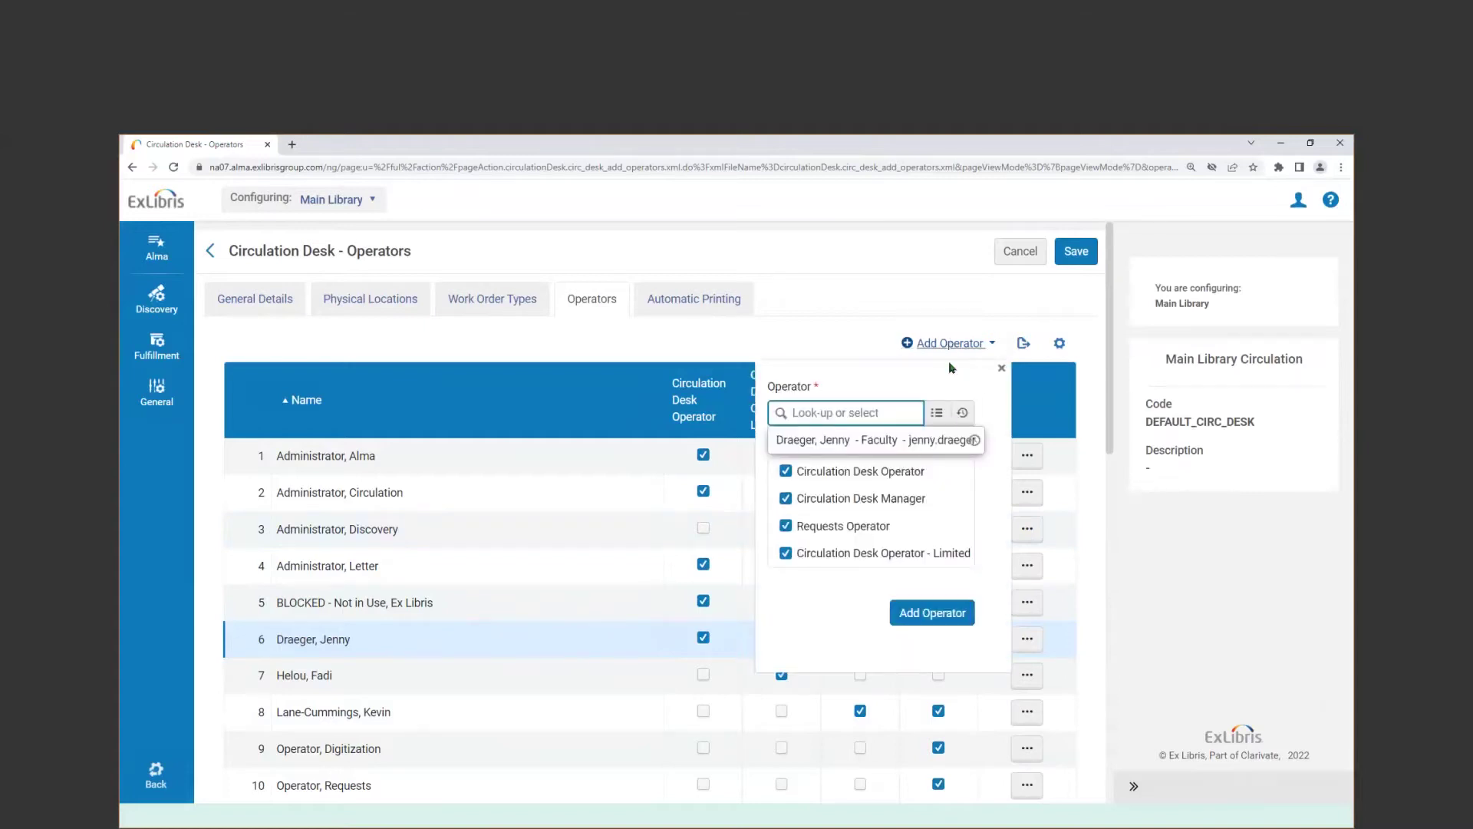
pyautogui.click(845, 465)
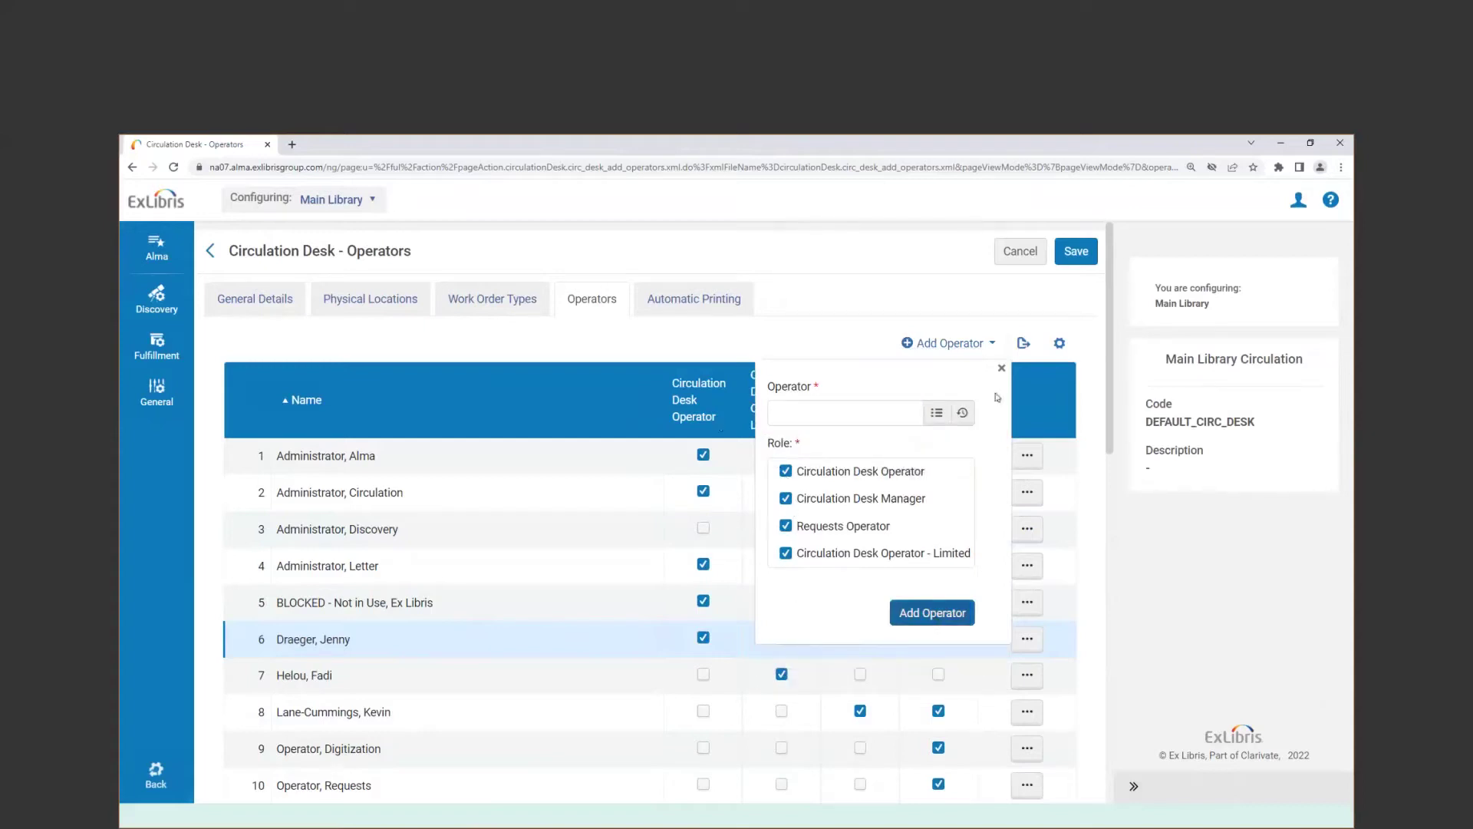
pyautogui.click(1001, 370)
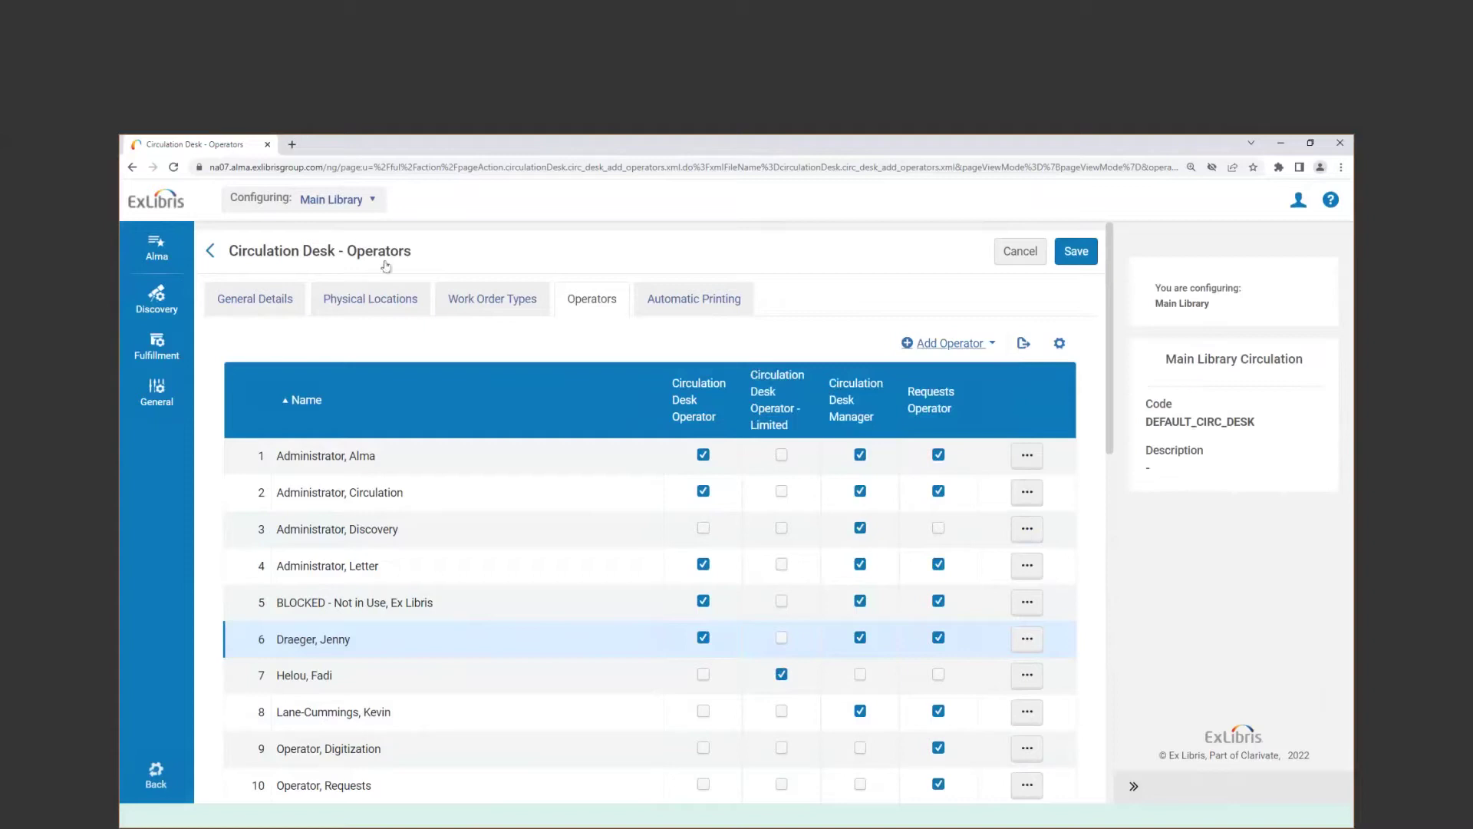
# Review the circulation desk's automatic printing rules and the printer options of the default printing rule, leaving the rule without saving.
pyautogui.click(693, 300)
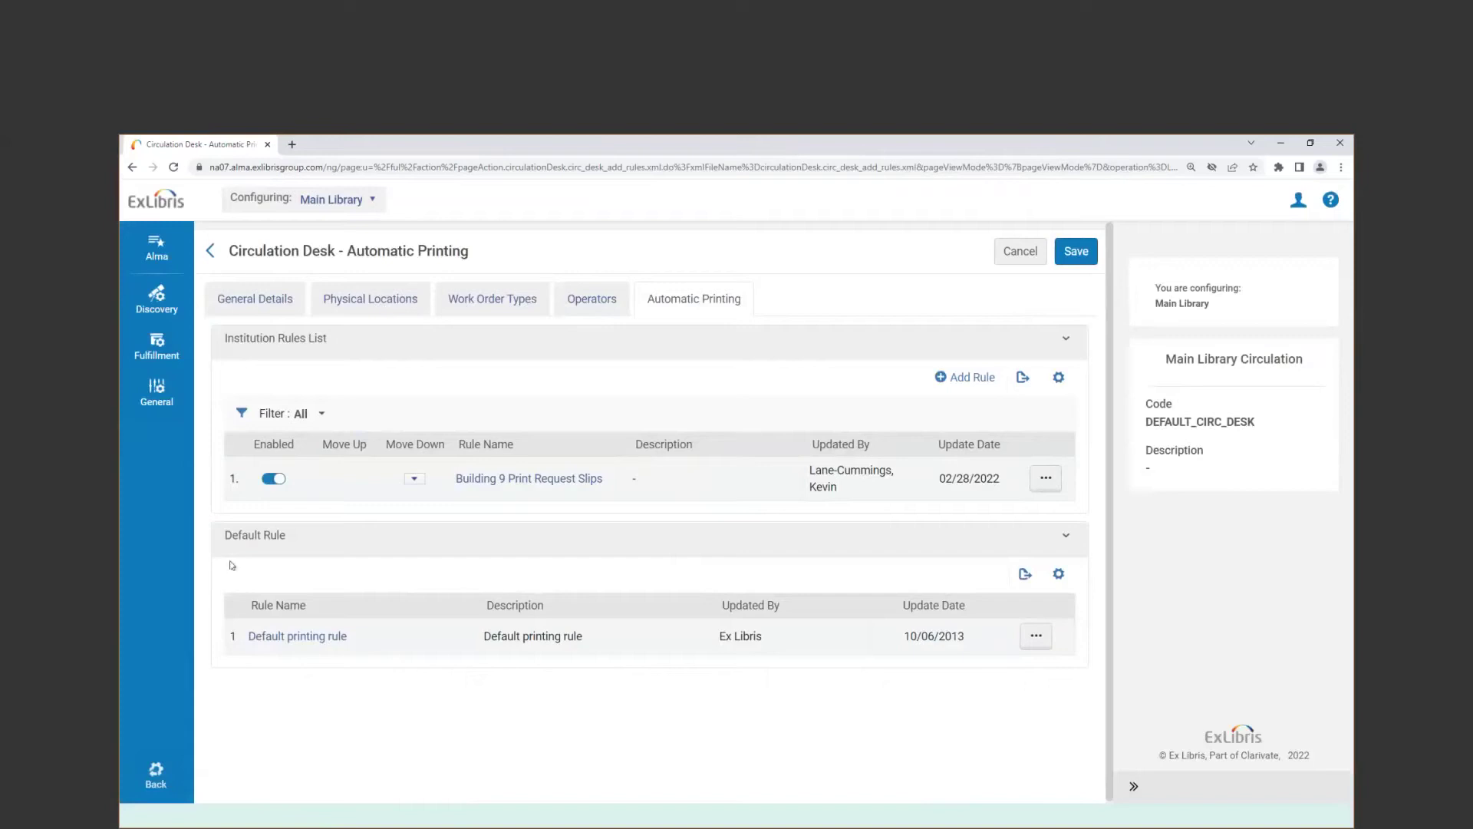
pyautogui.click(1035, 635)
pyautogui.click(955, 676)
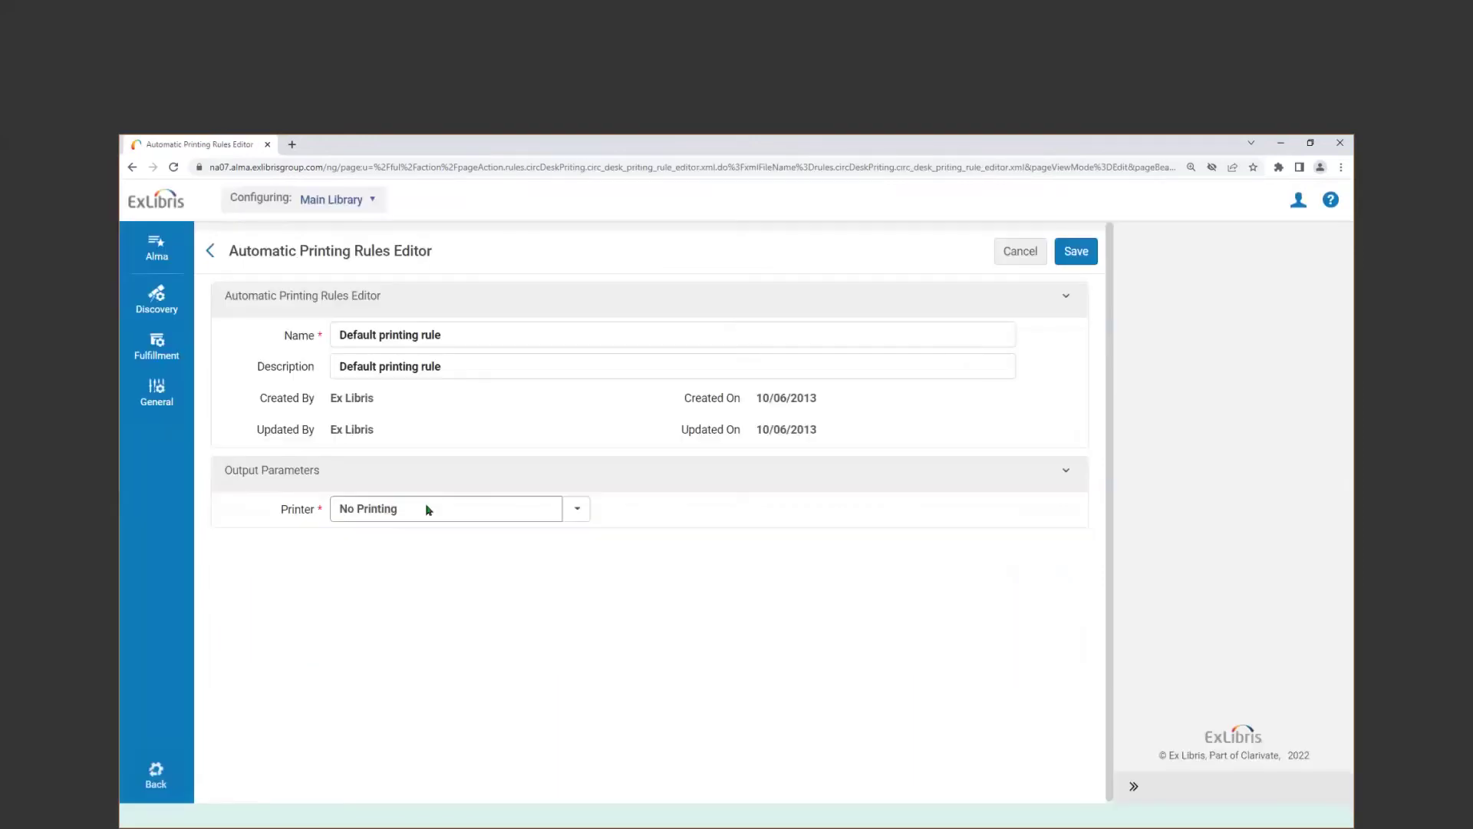
pyautogui.click(1022, 253)
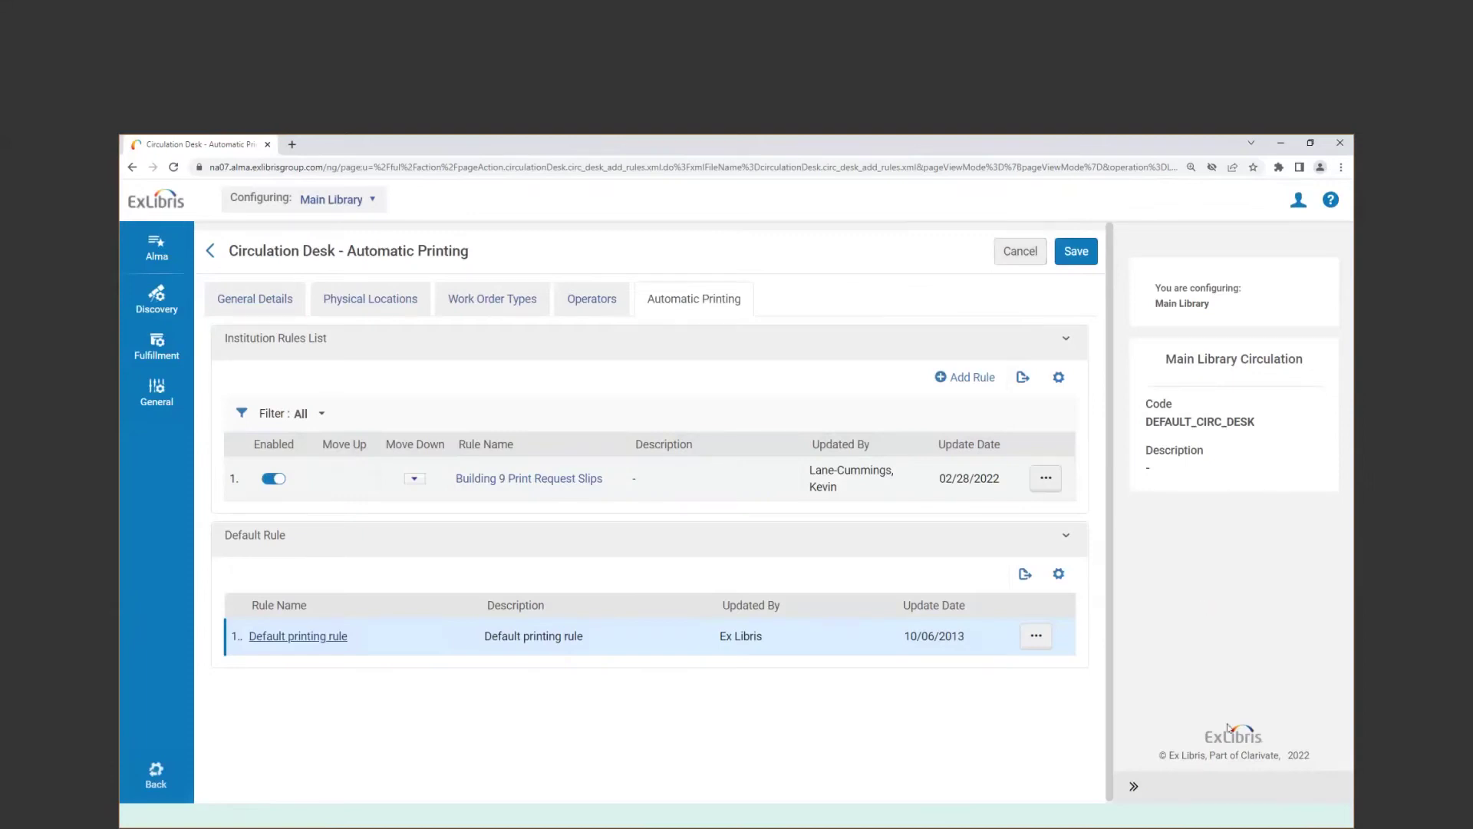
pyautogui.click(1036, 636)
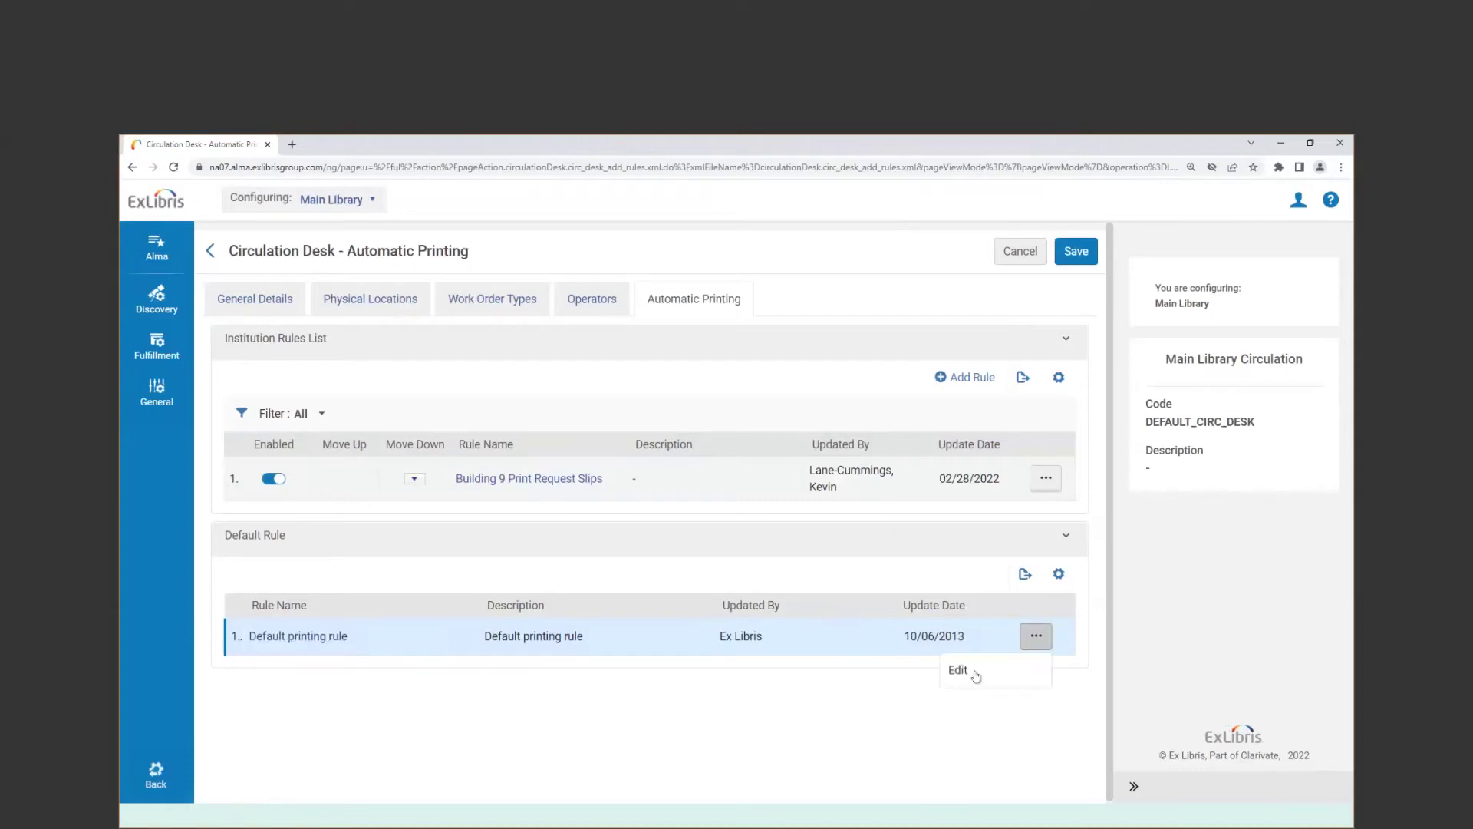
pyautogui.click(971, 672)
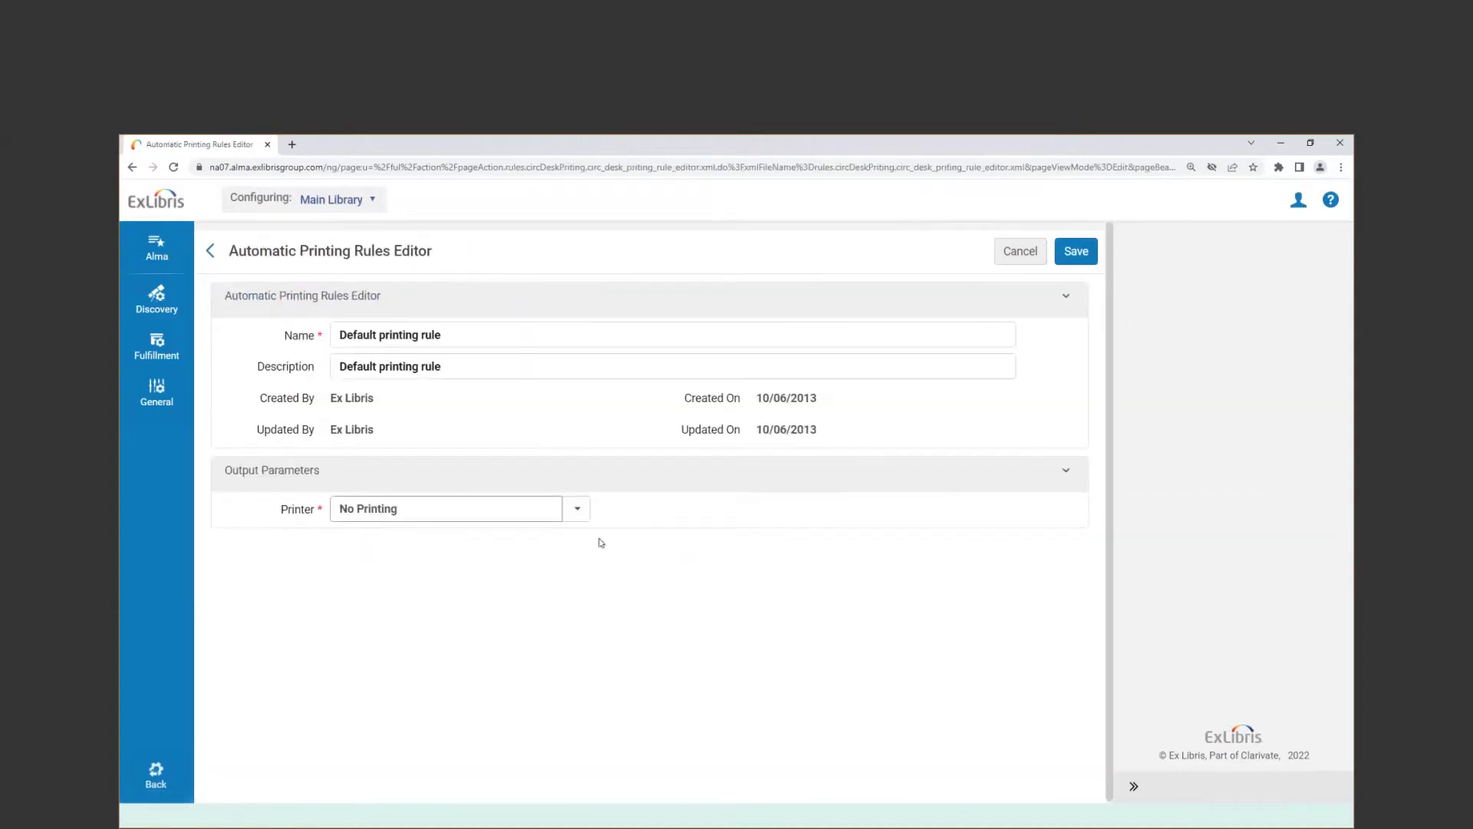
pyautogui.click(575, 513)
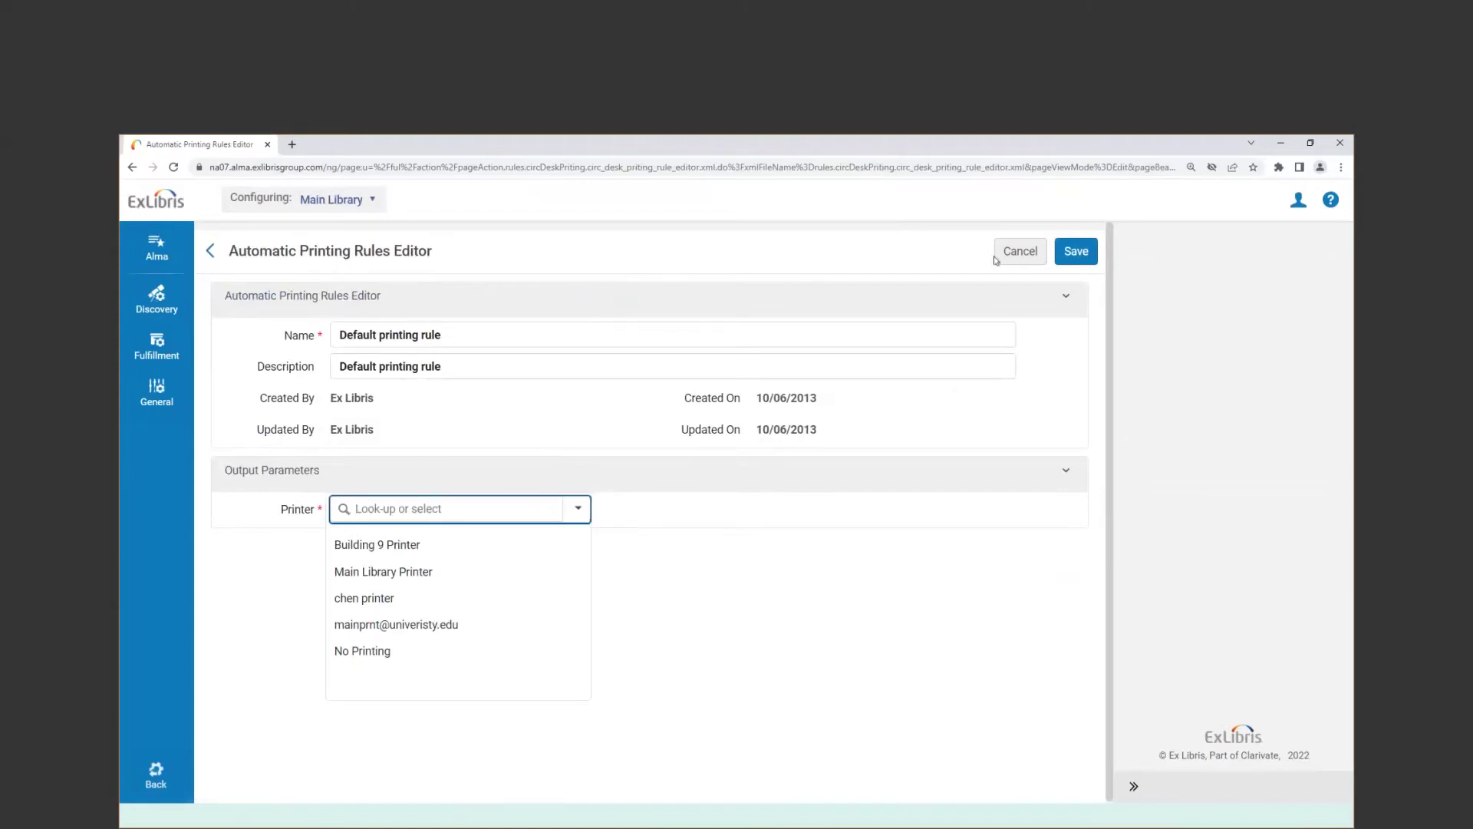
pyautogui.click(1018, 253)
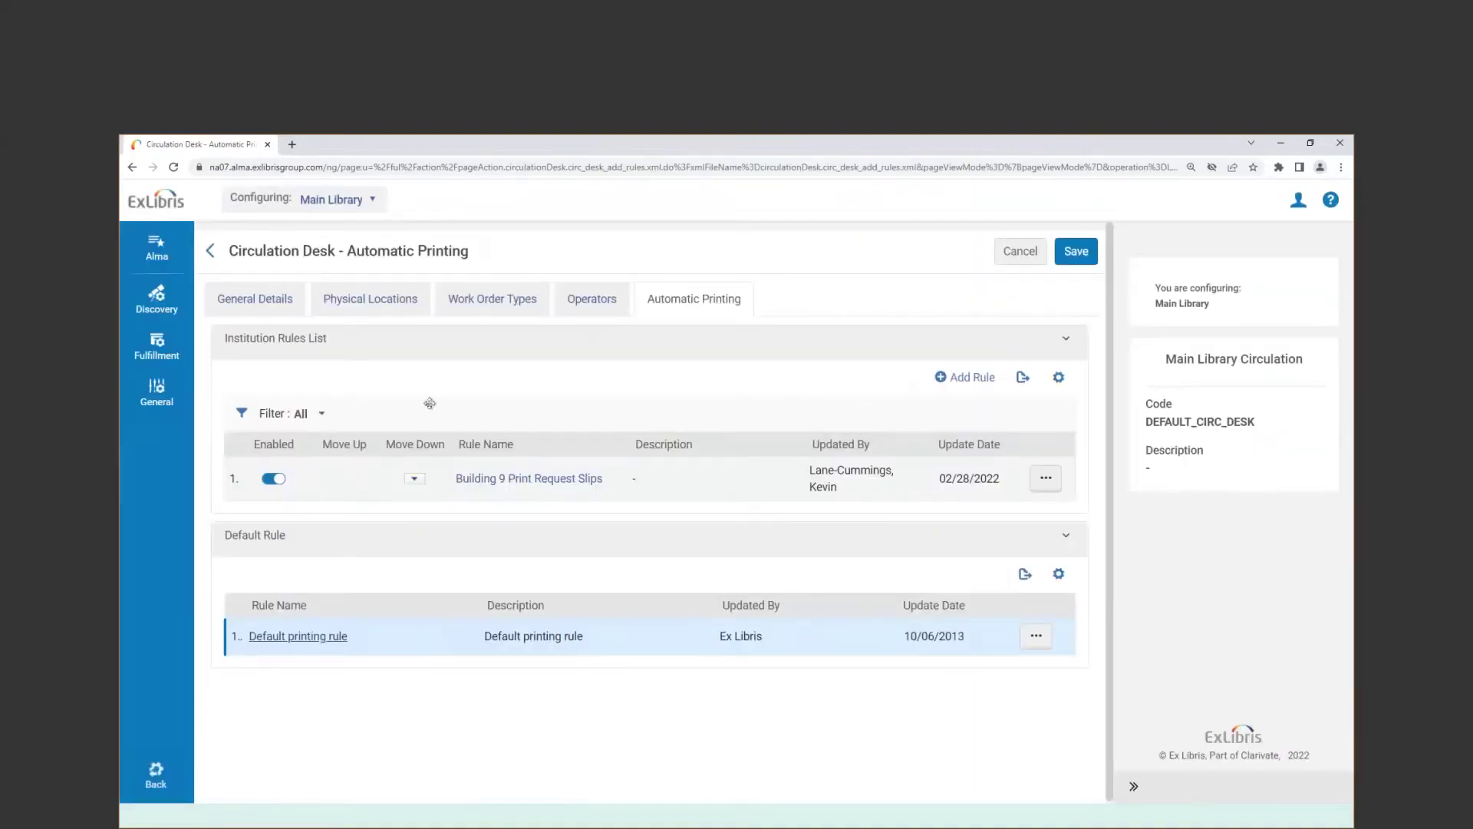
# View the Building 9 Print Request Slips rule and its form for adding a parameter, and leave the rule without saving.
pyautogui.click(1045, 478)
pyautogui.click(969, 512)
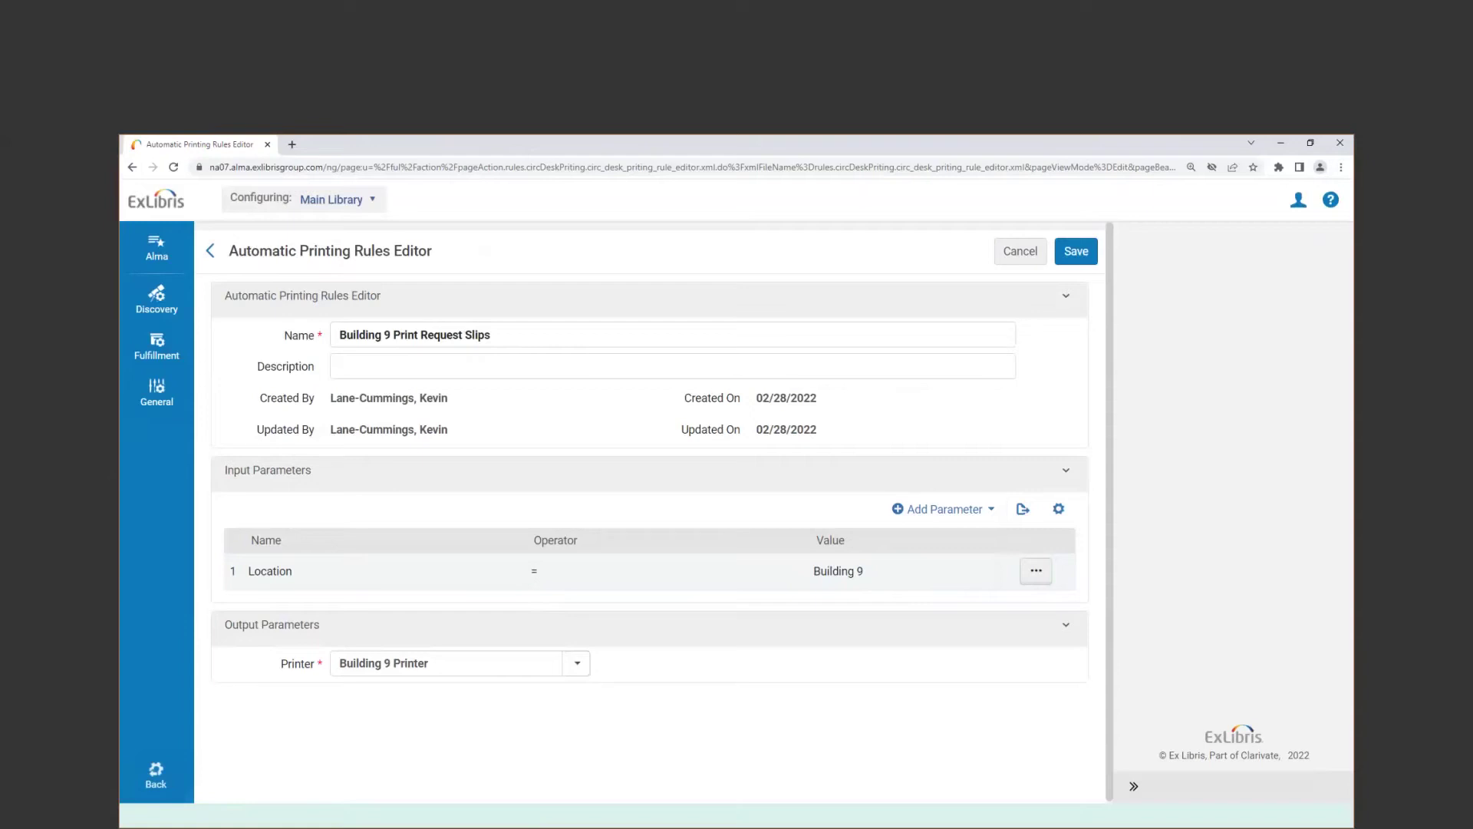
pyautogui.click(941, 513)
pyautogui.click(963, 583)
pyautogui.click(962, 580)
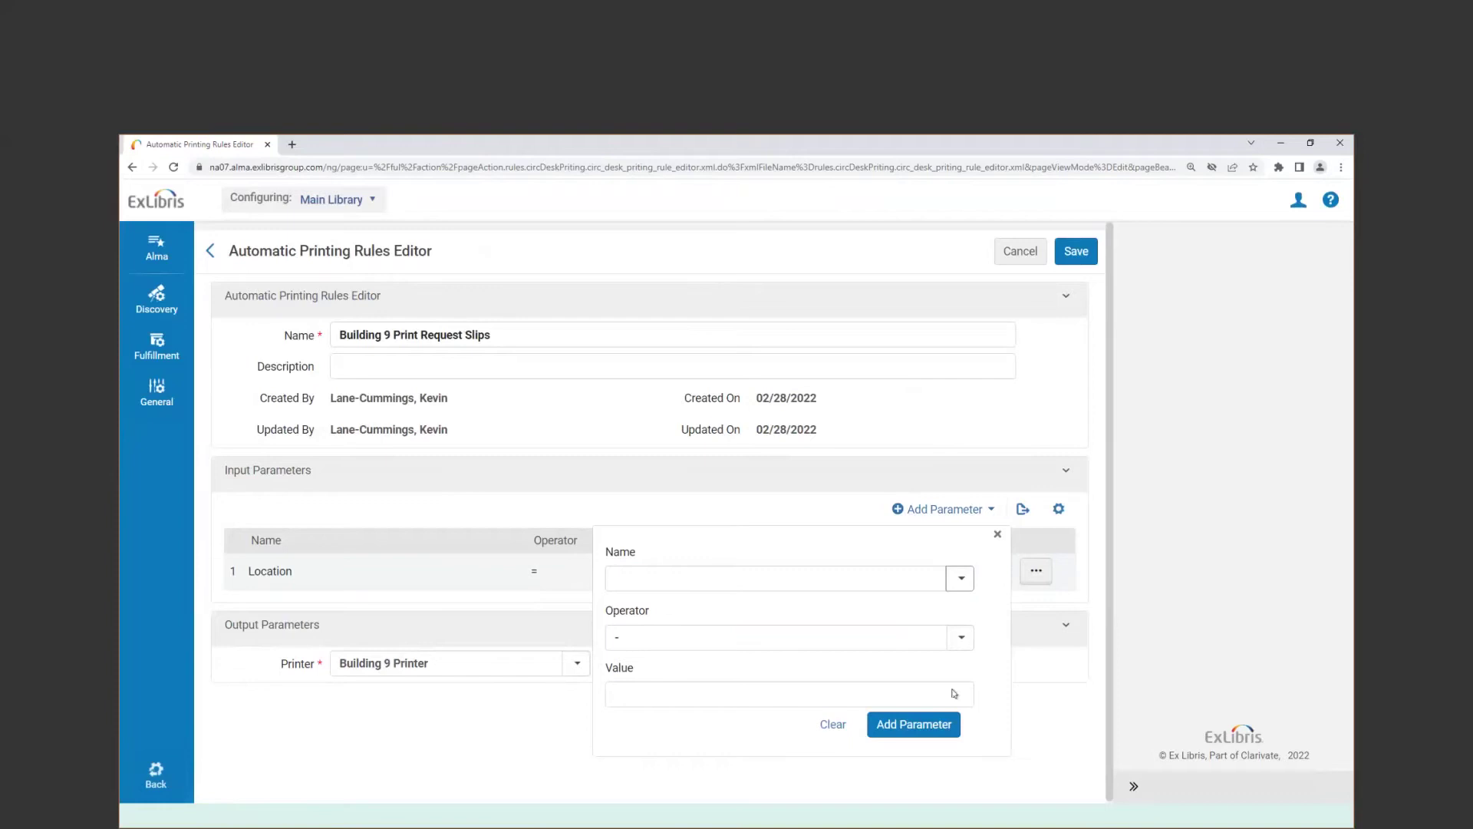
pyautogui.click(833, 725)
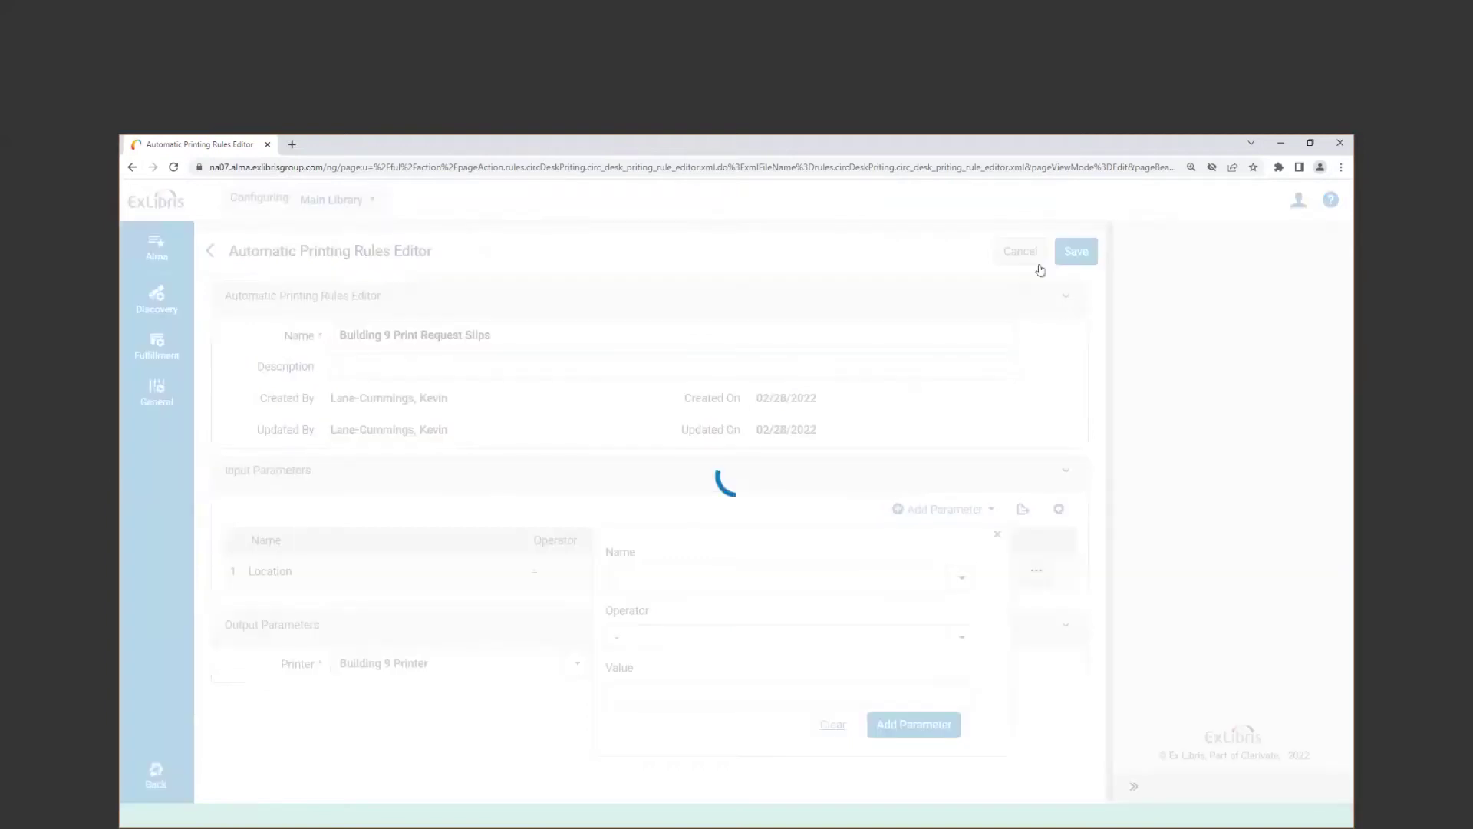
pyautogui.click(1026, 251)
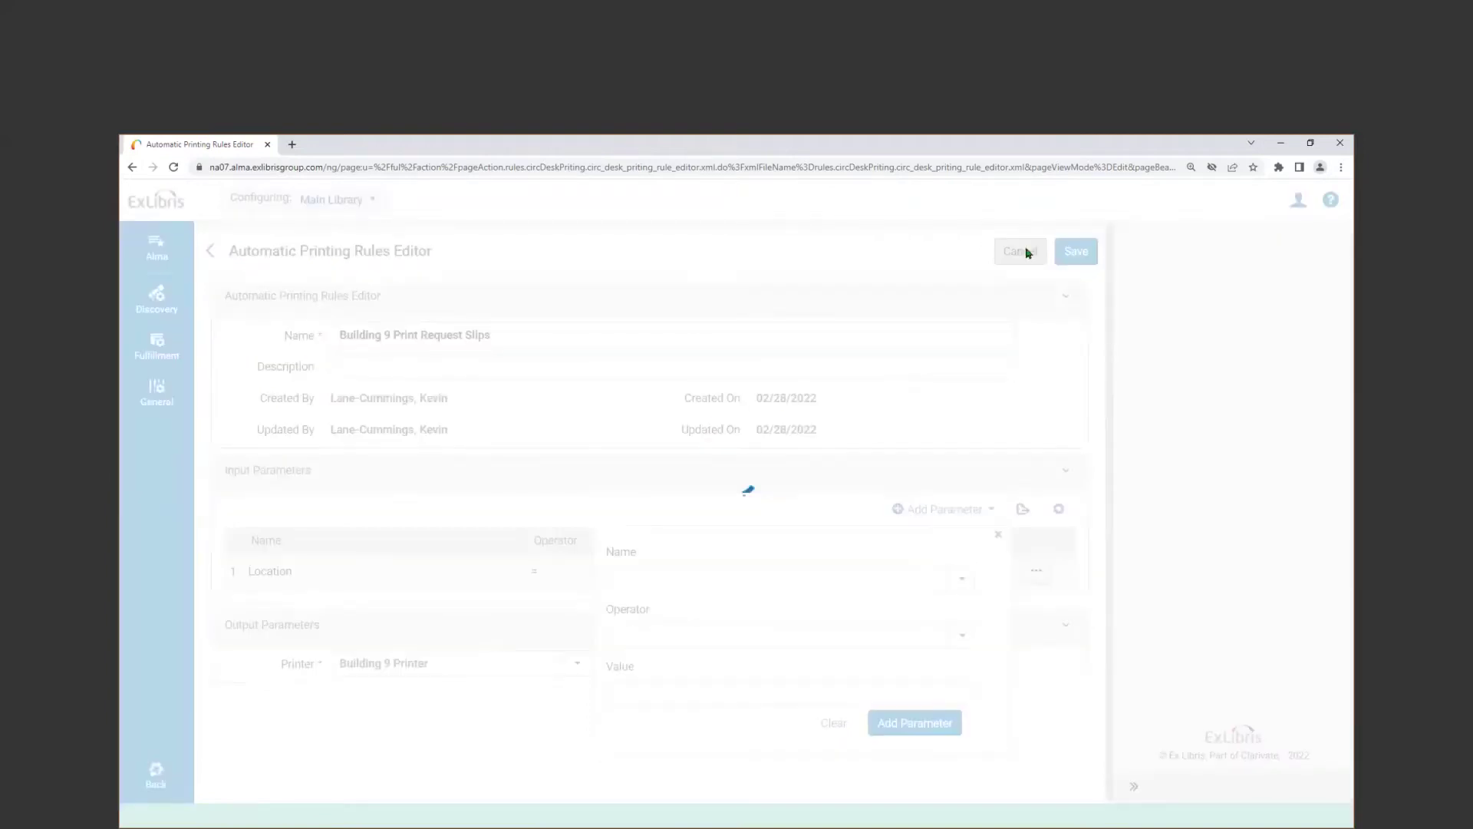
# Start a new automatic printing rule, try a Location parameter with the InList operator to view the available locations, and clear it.
pyautogui.click(965, 377)
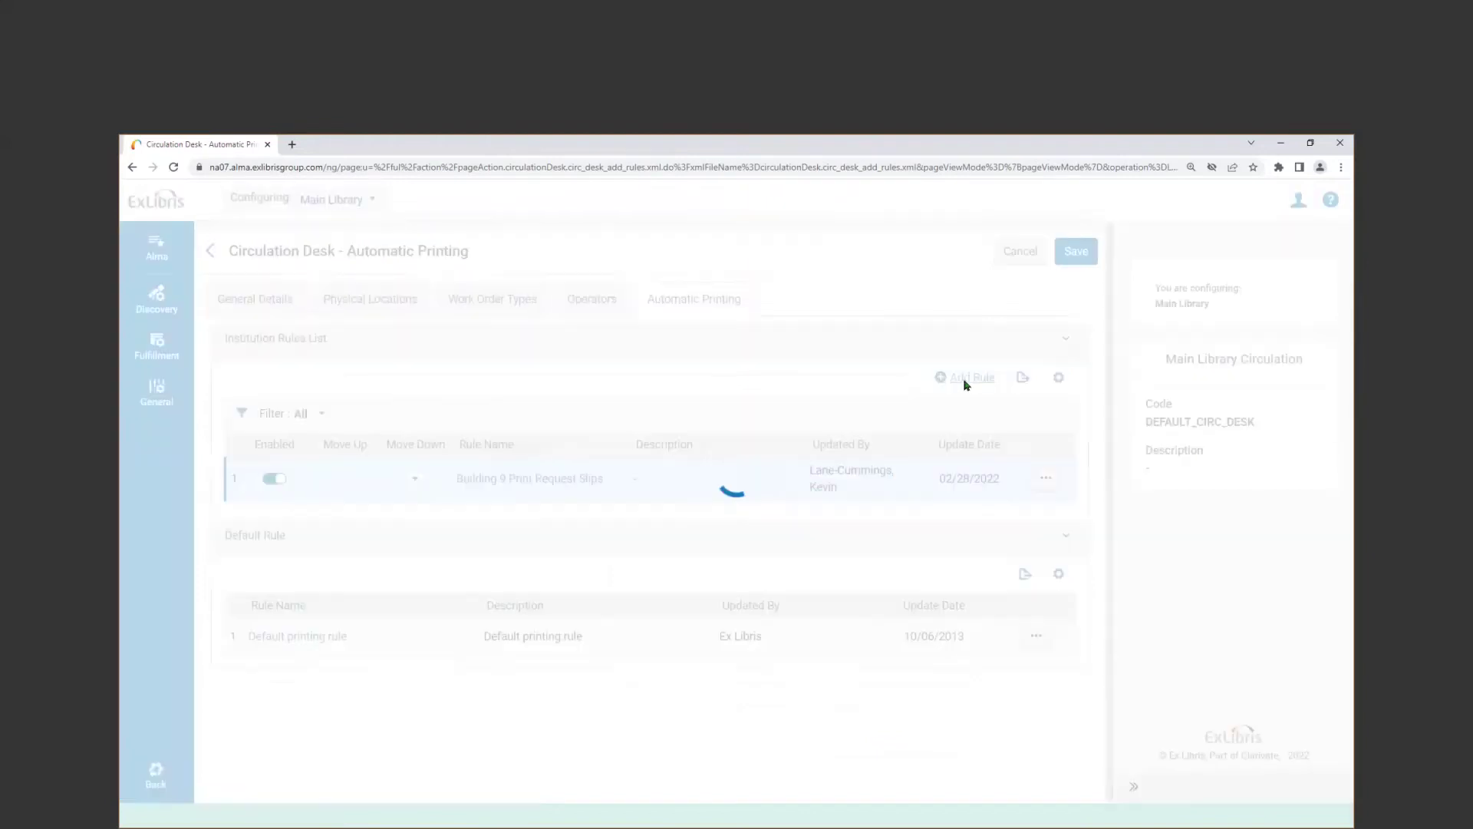
pyautogui.click(1028, 511)
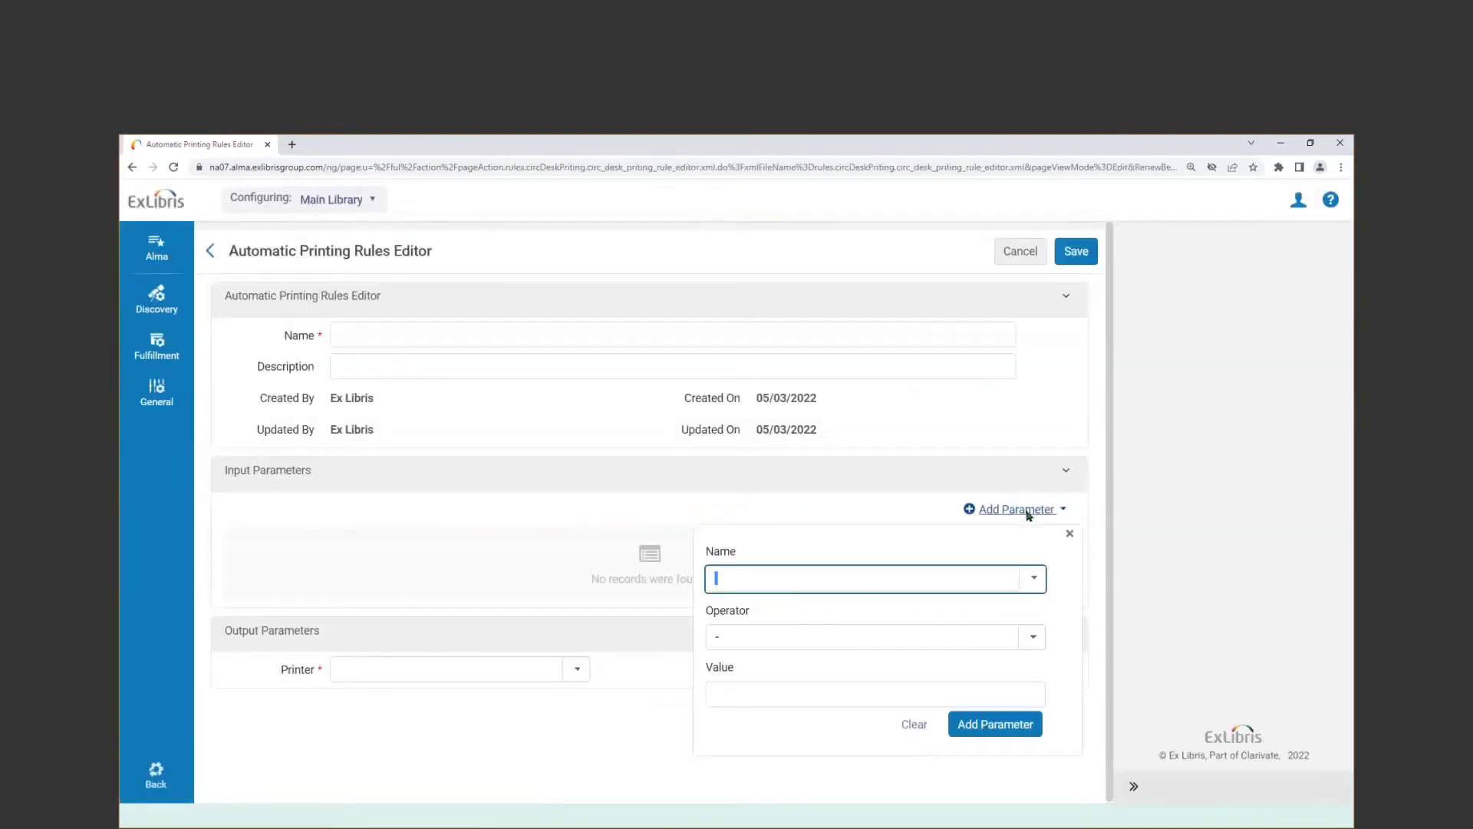
pyautogui.click(1031, 578)
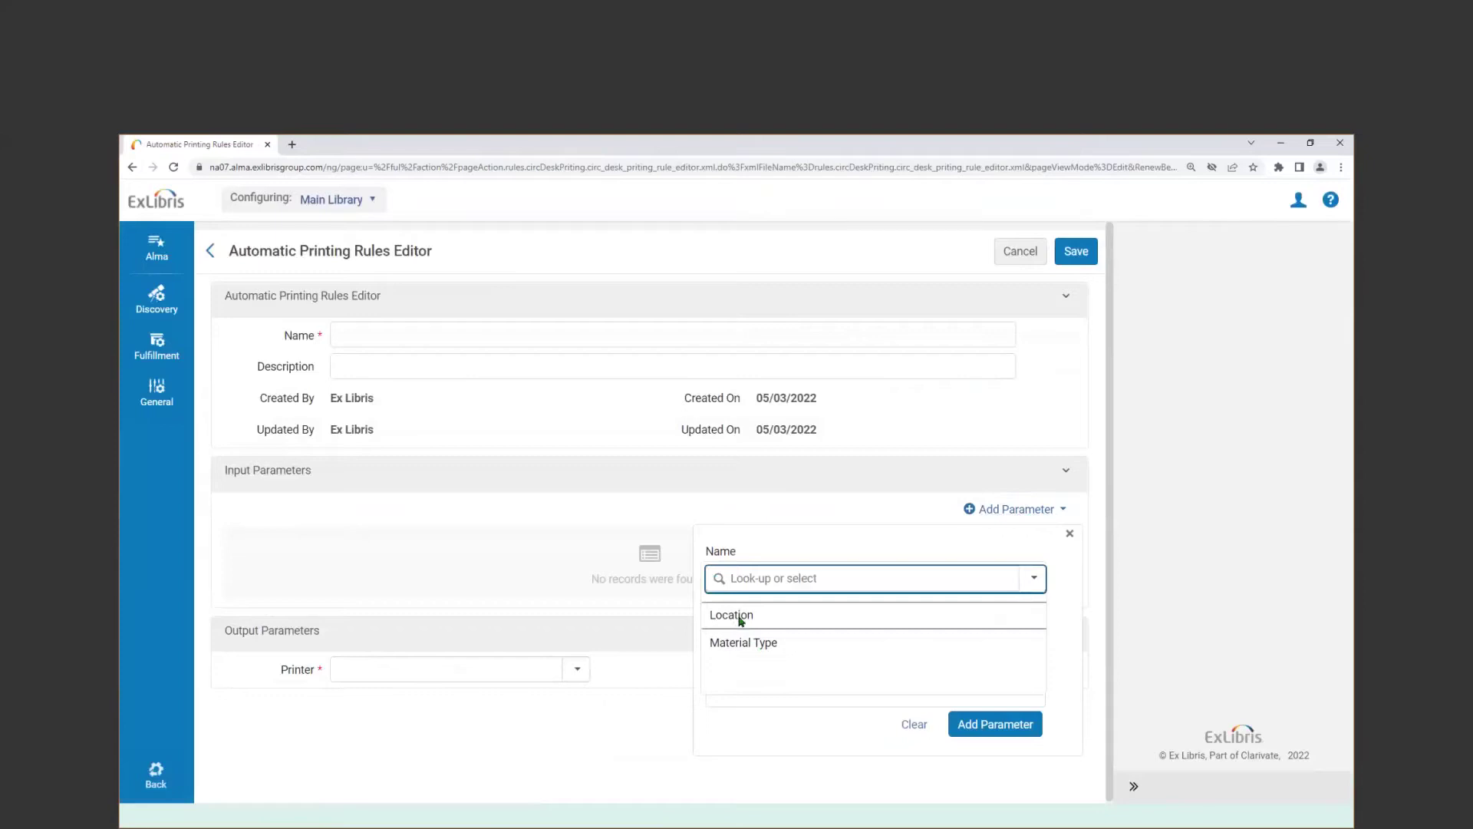
pyautogui.click(741, 618)
pyautogui.click(790, 638)
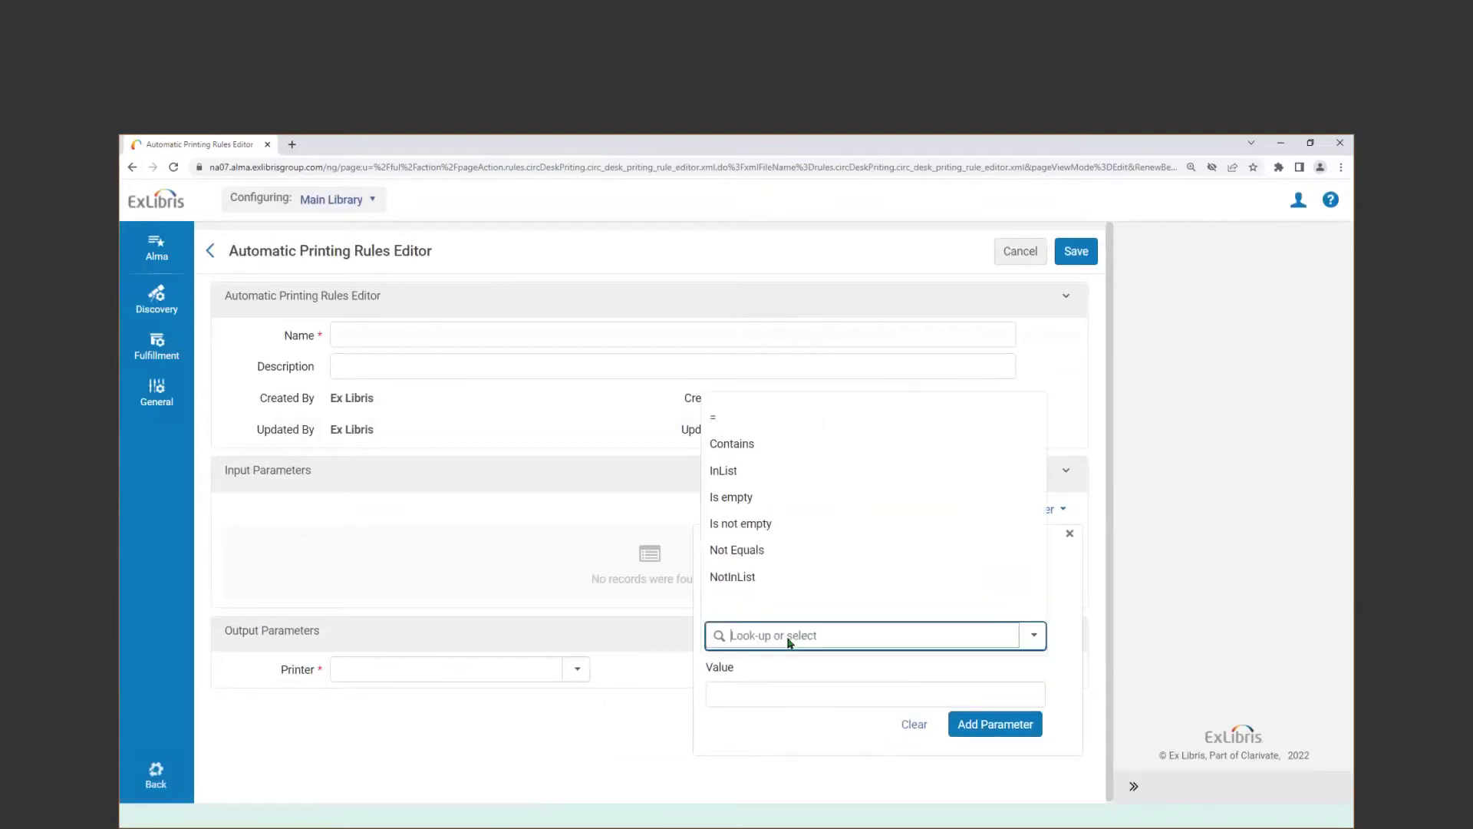
pyautogui.click(724, 470)
pyautogui.click(808, 699)
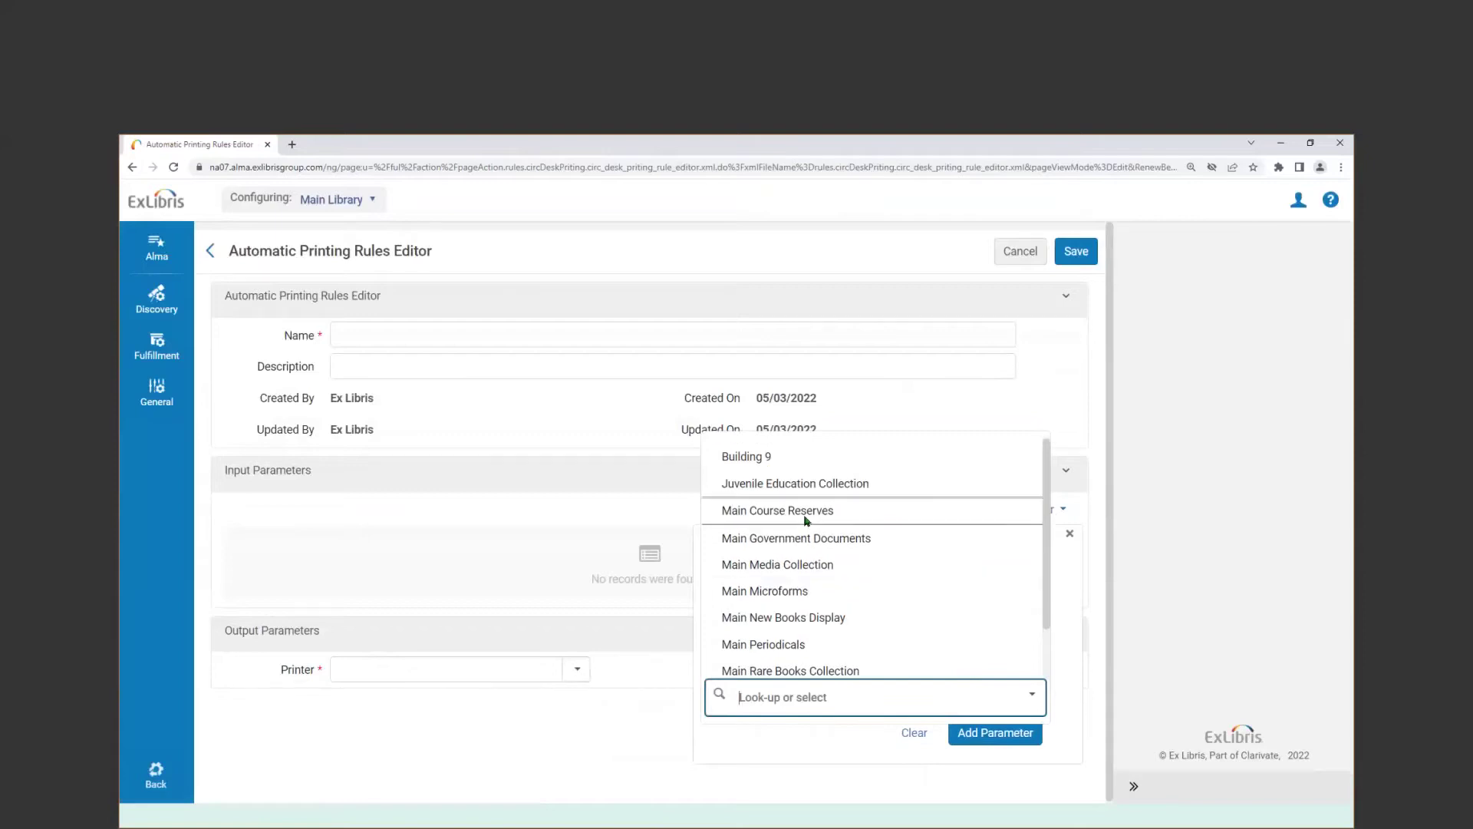
pyautogui.click(882, 750)
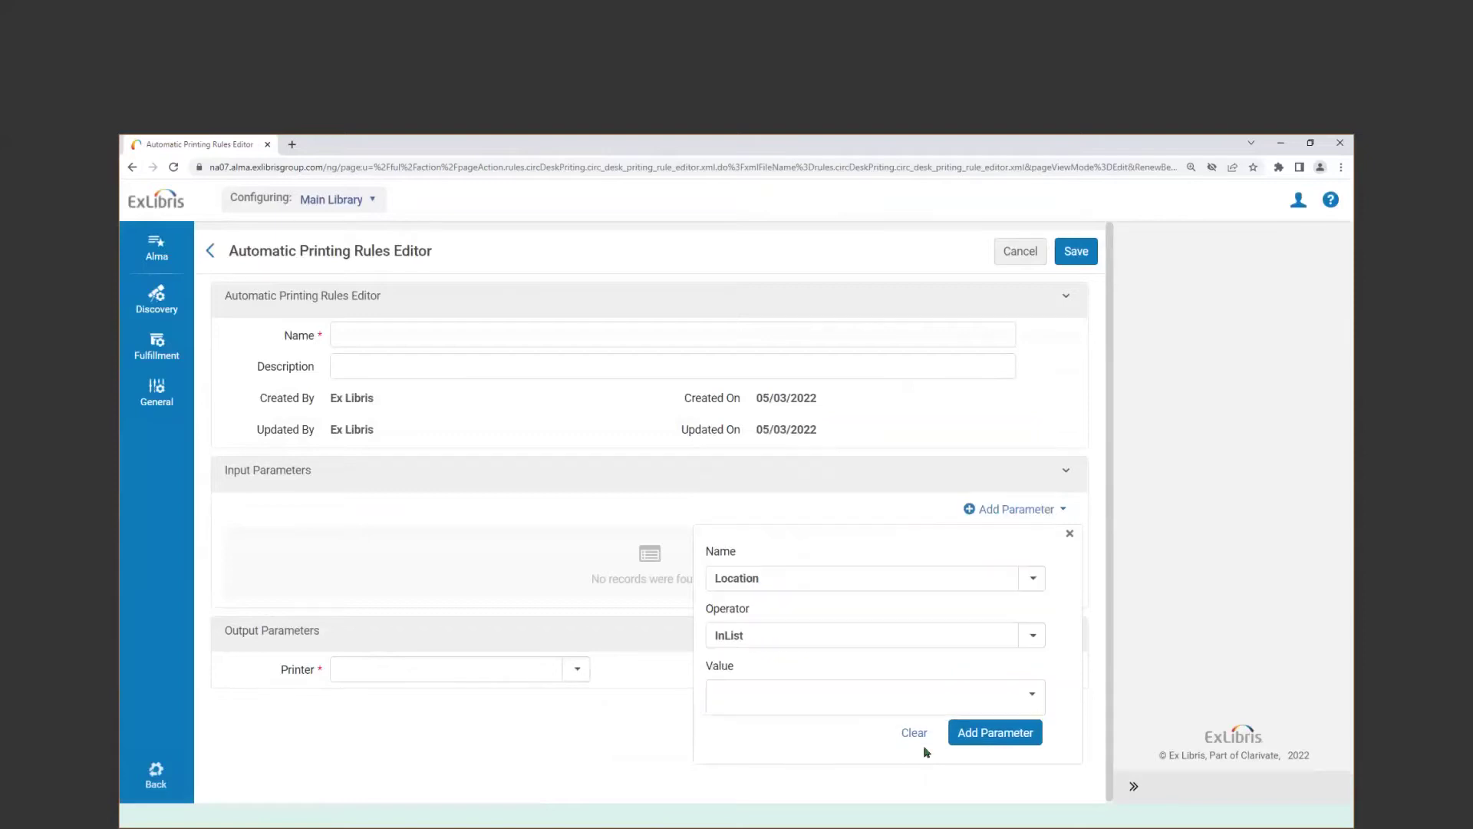
pyautogui.click(913, 732)
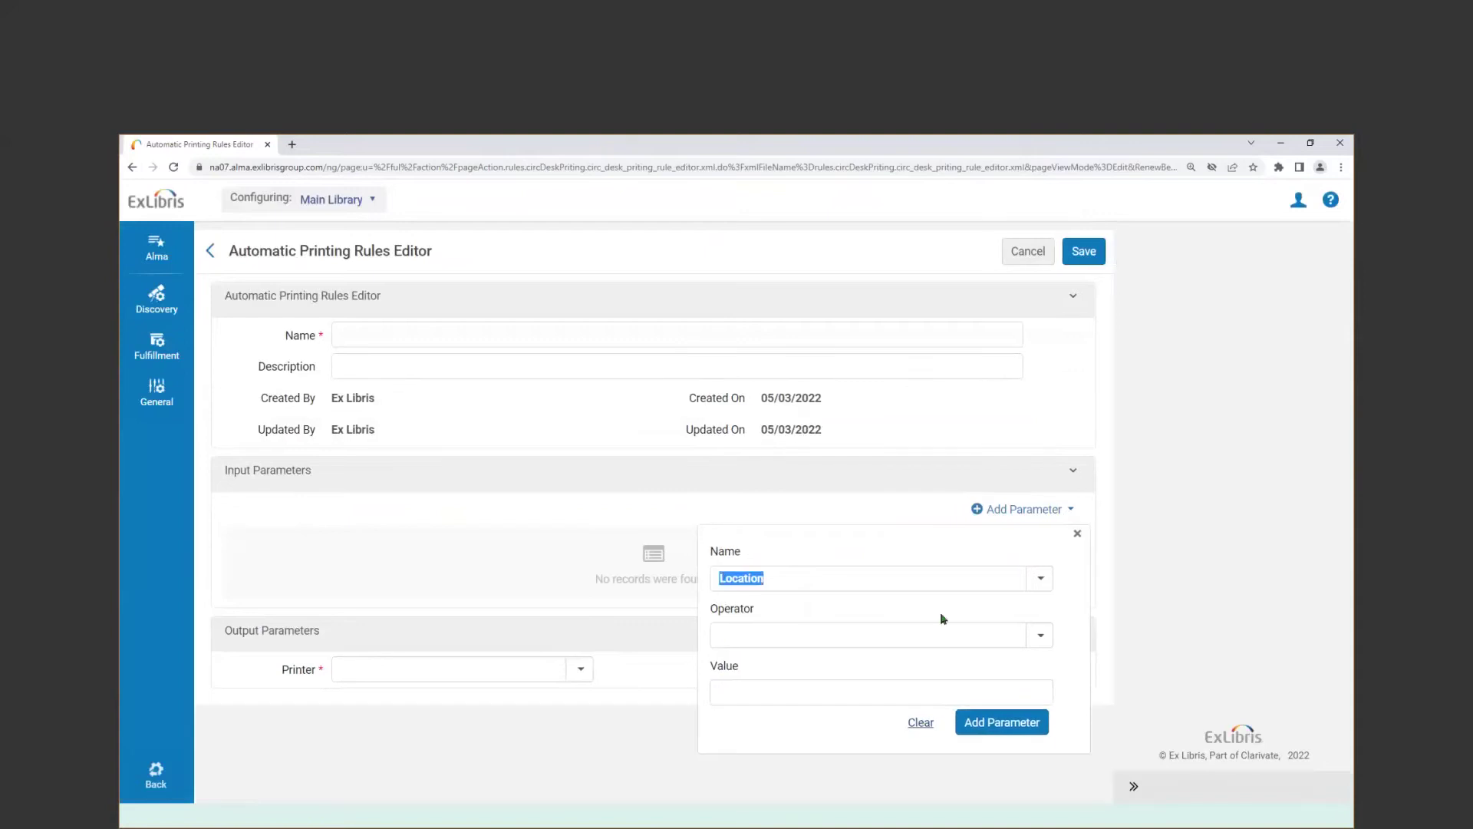
# Try a Material Type parameter to view its operators, clear it, and cancel the new printing rule.
pyautogui.click(1032, 578)
pyautogui.click(743, 641)
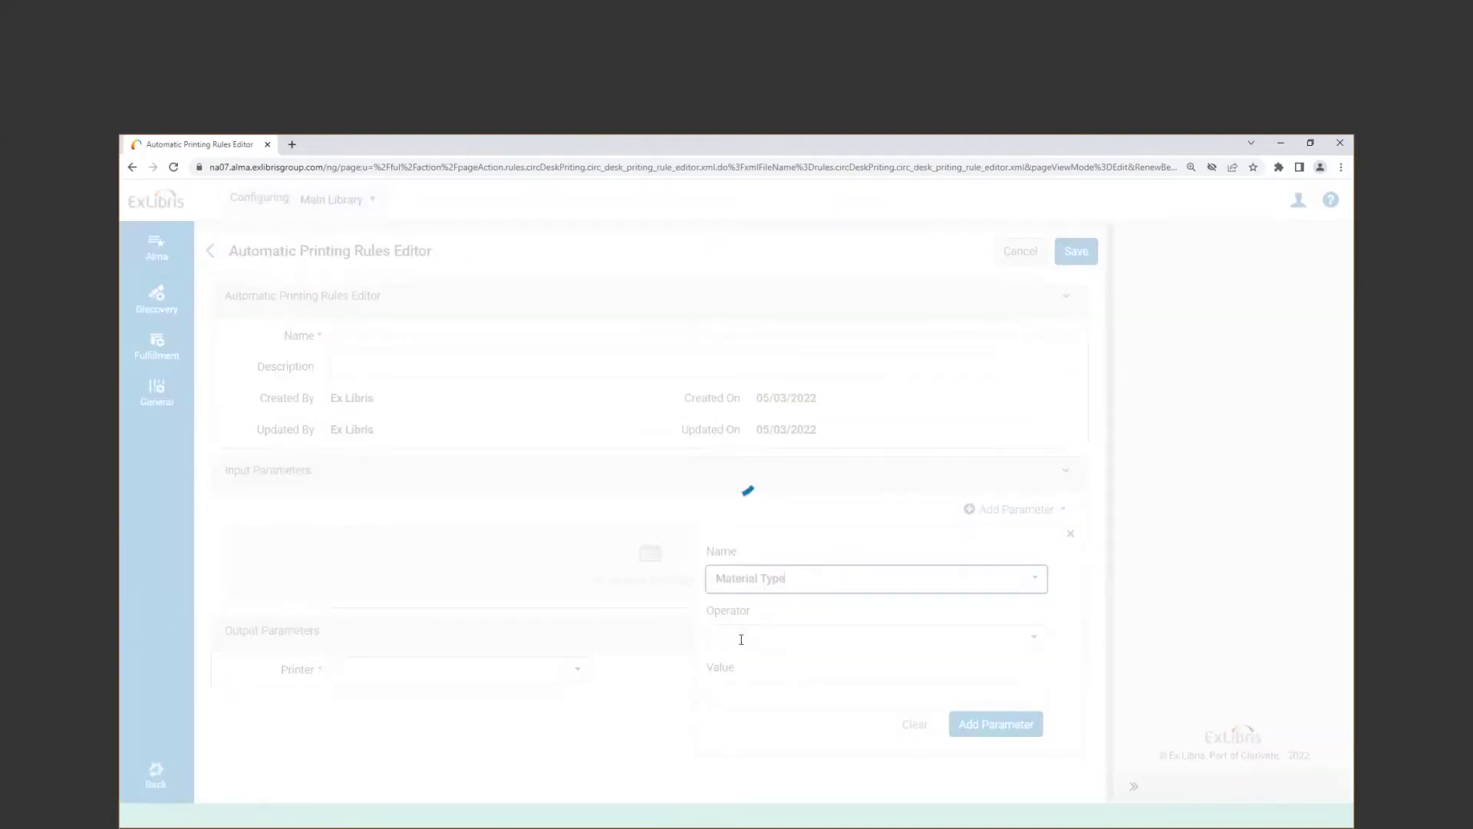
pyautogui.click(766, 635)
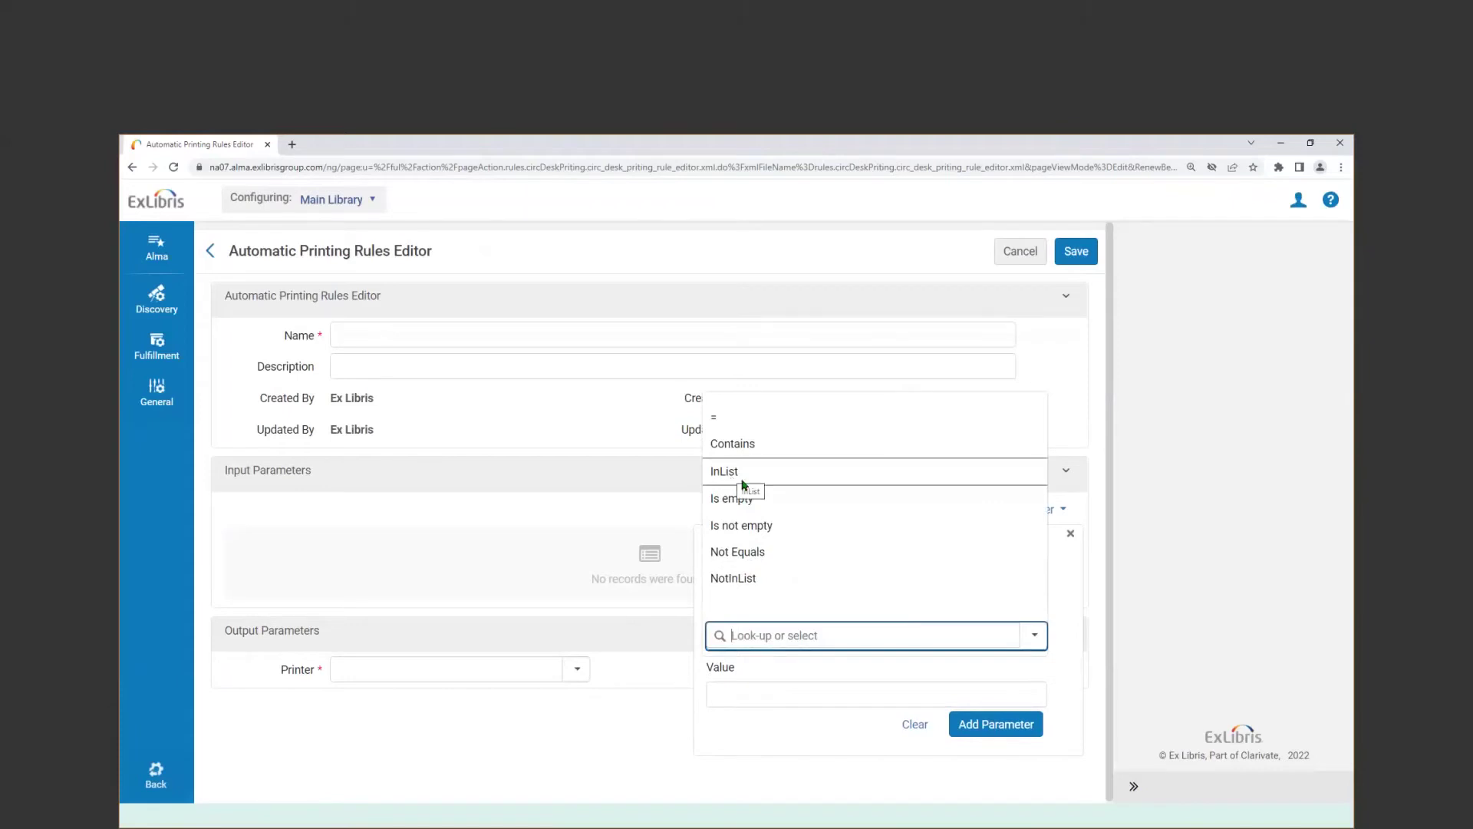
pyautogui.click(916, 726)
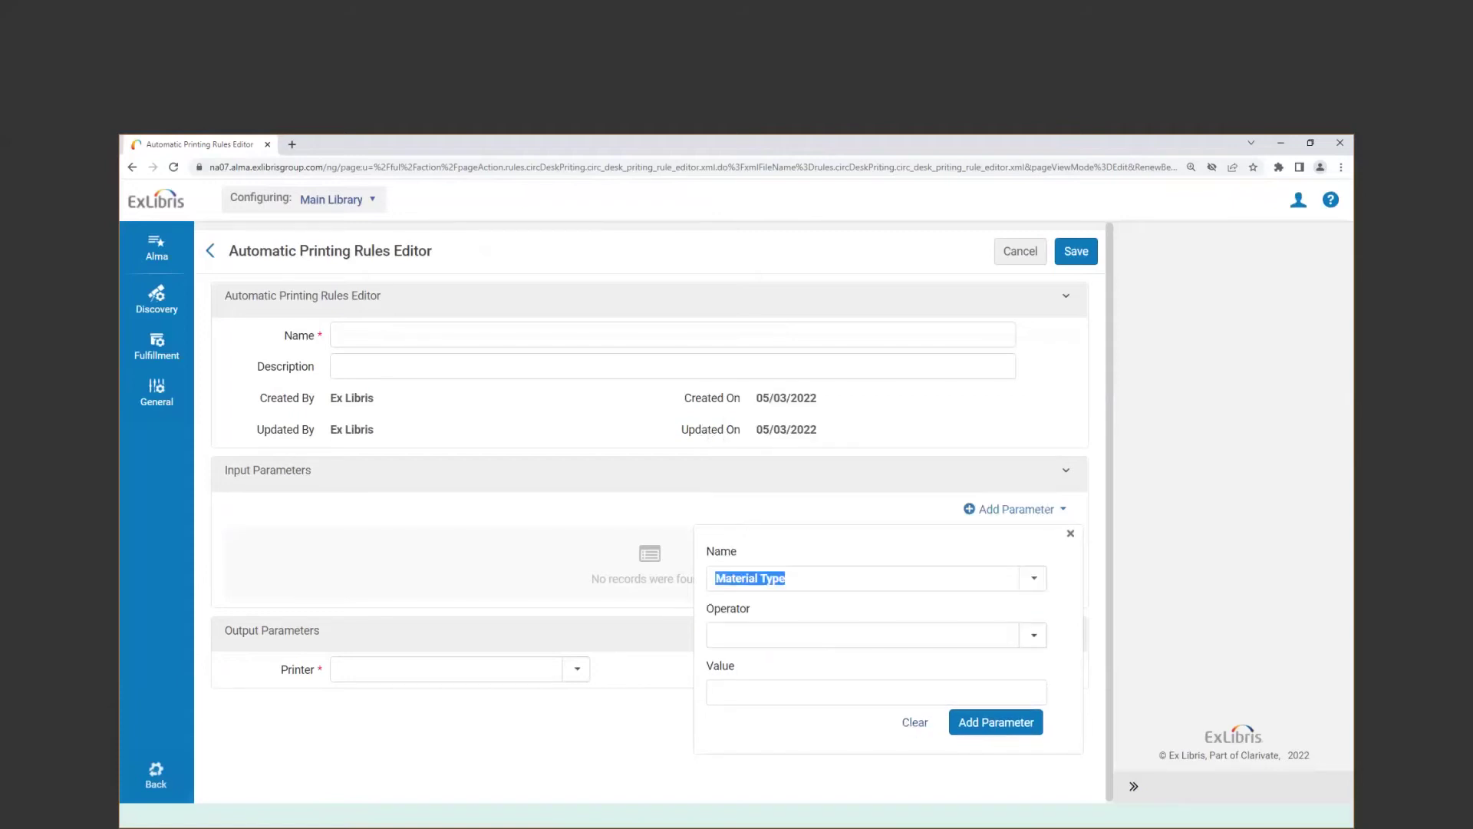
pyautogui.click(1020, 251)
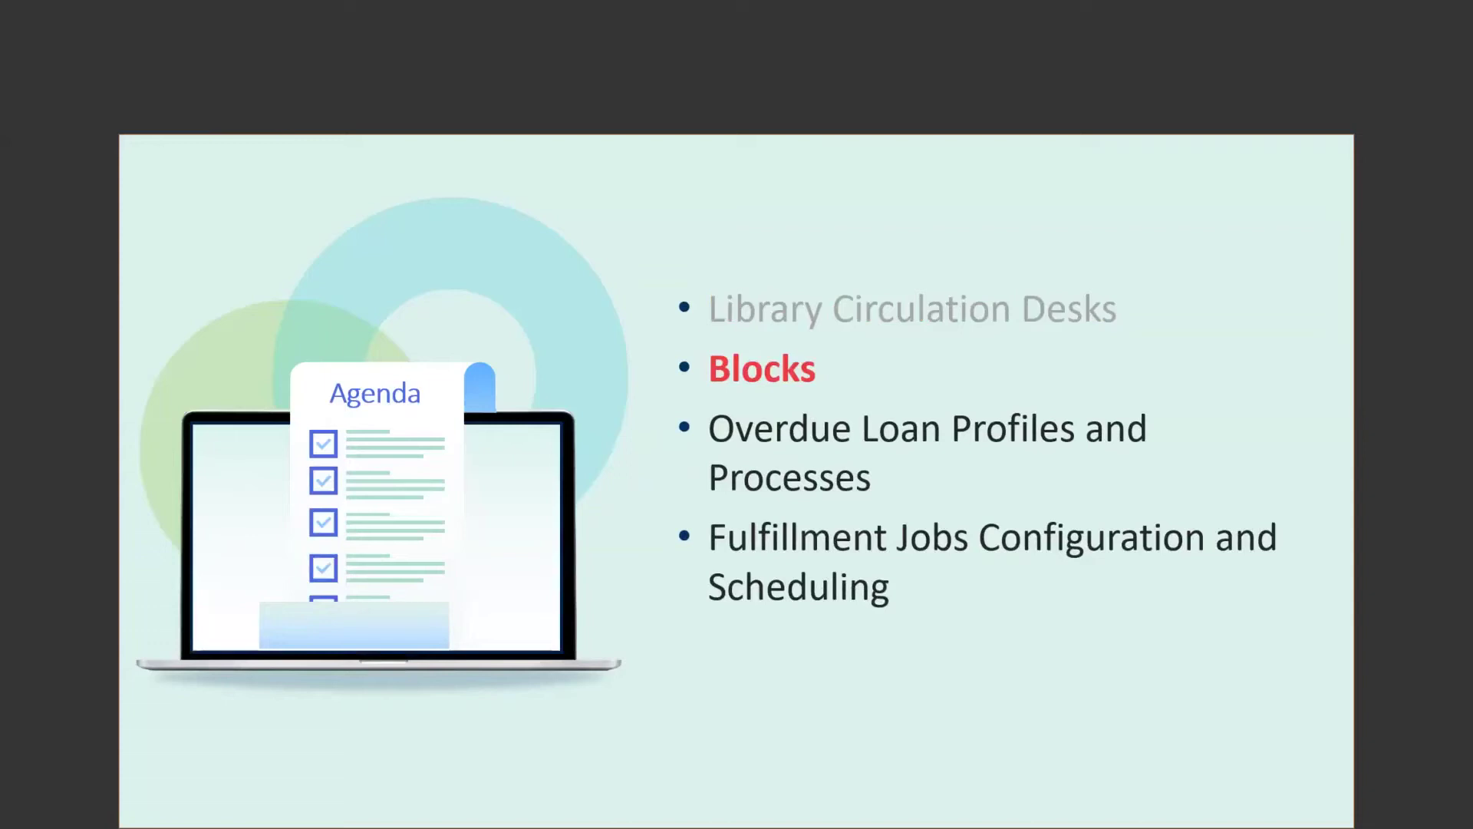
# Advance the slide show to the Available Actions slide, exit the presentation, and switch back to Alma in the browser.
pyautogui.press('Right')
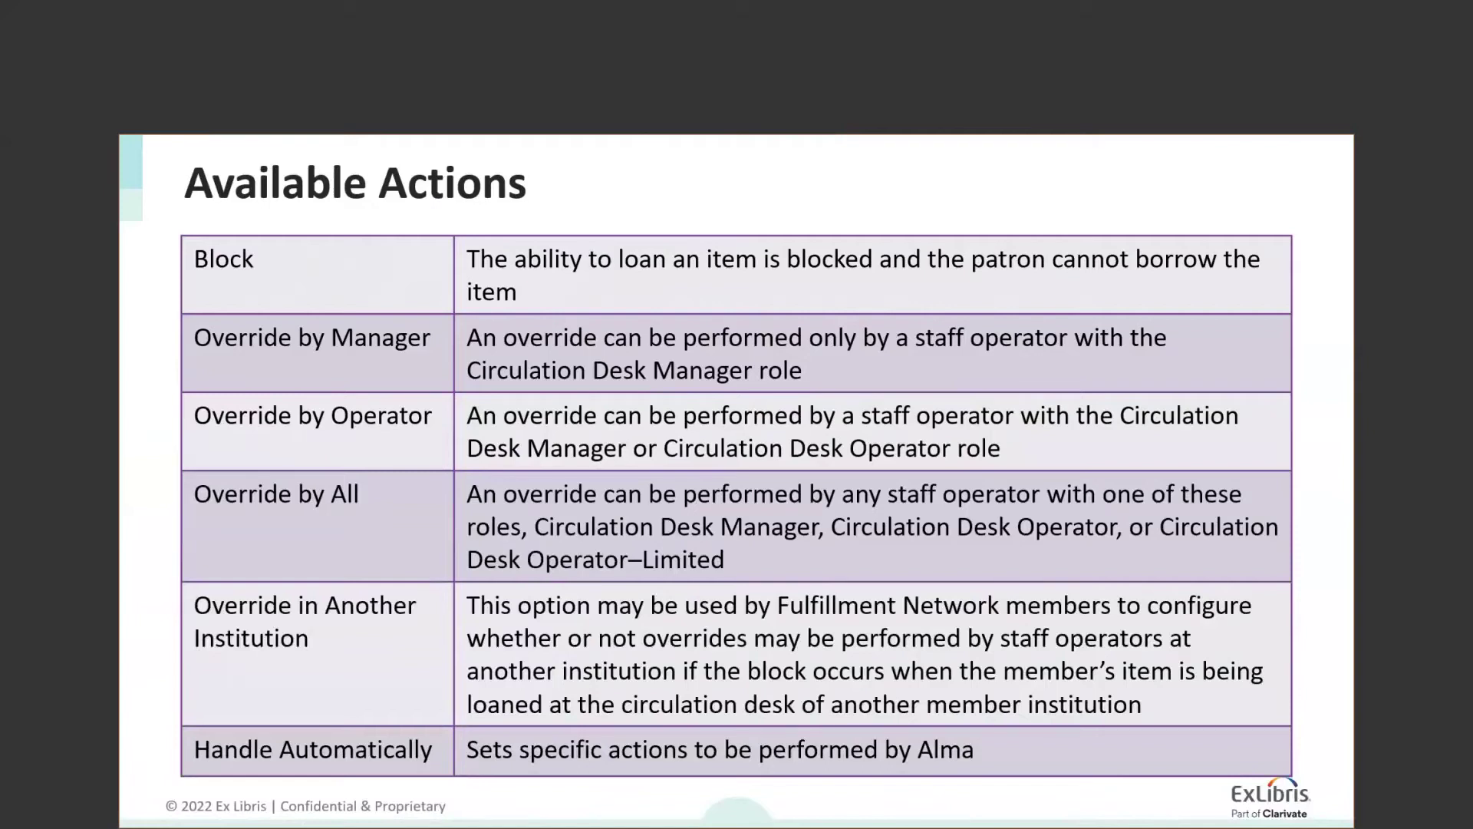
pyautogui.press('Escape')
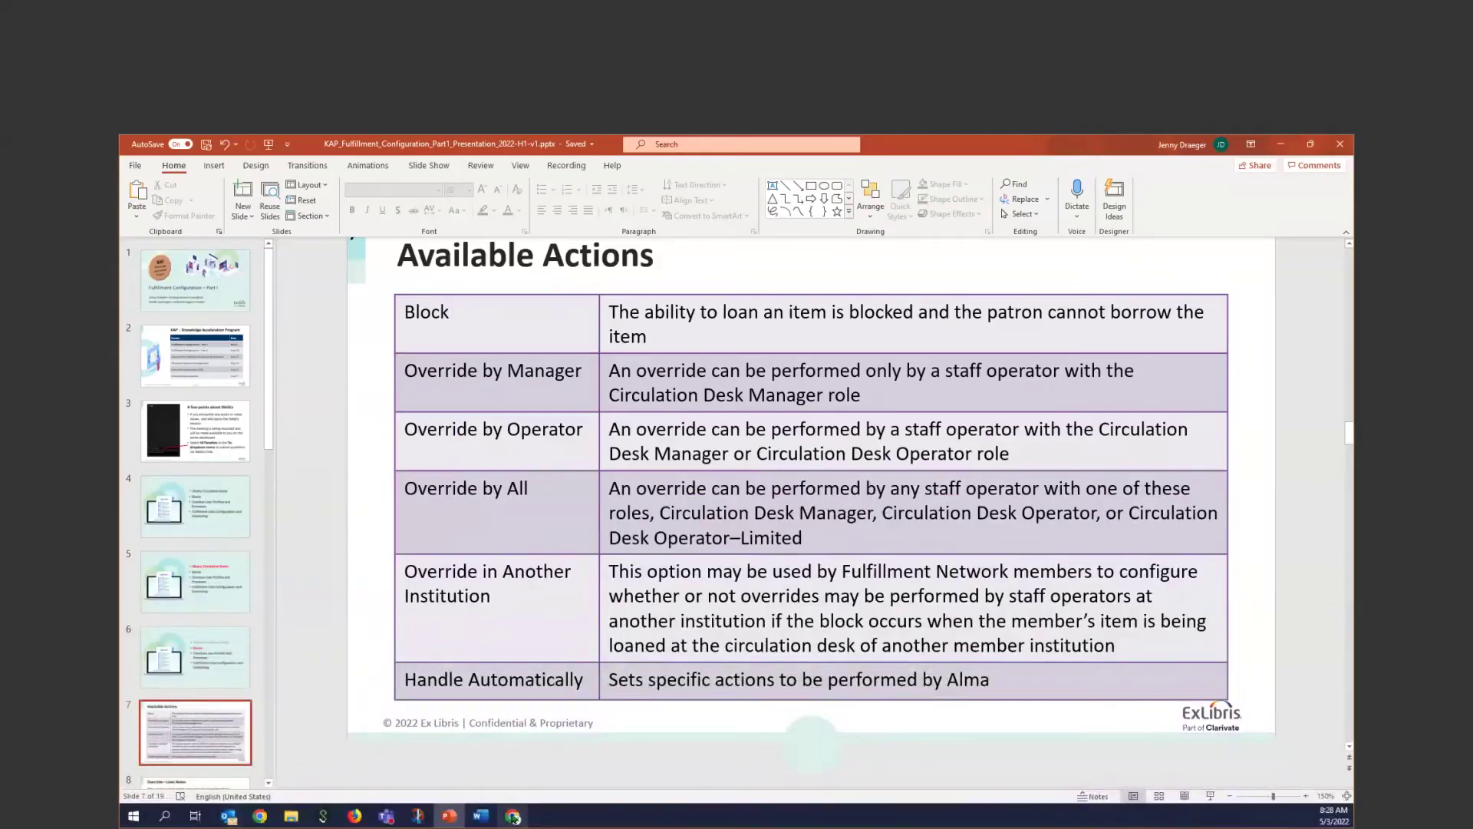
pyautogui.click(513, 816)
# Switch the configuration level to Training - Sandbox and open the fulfillment Block Preferences.
pyautogui.click(371, 202)
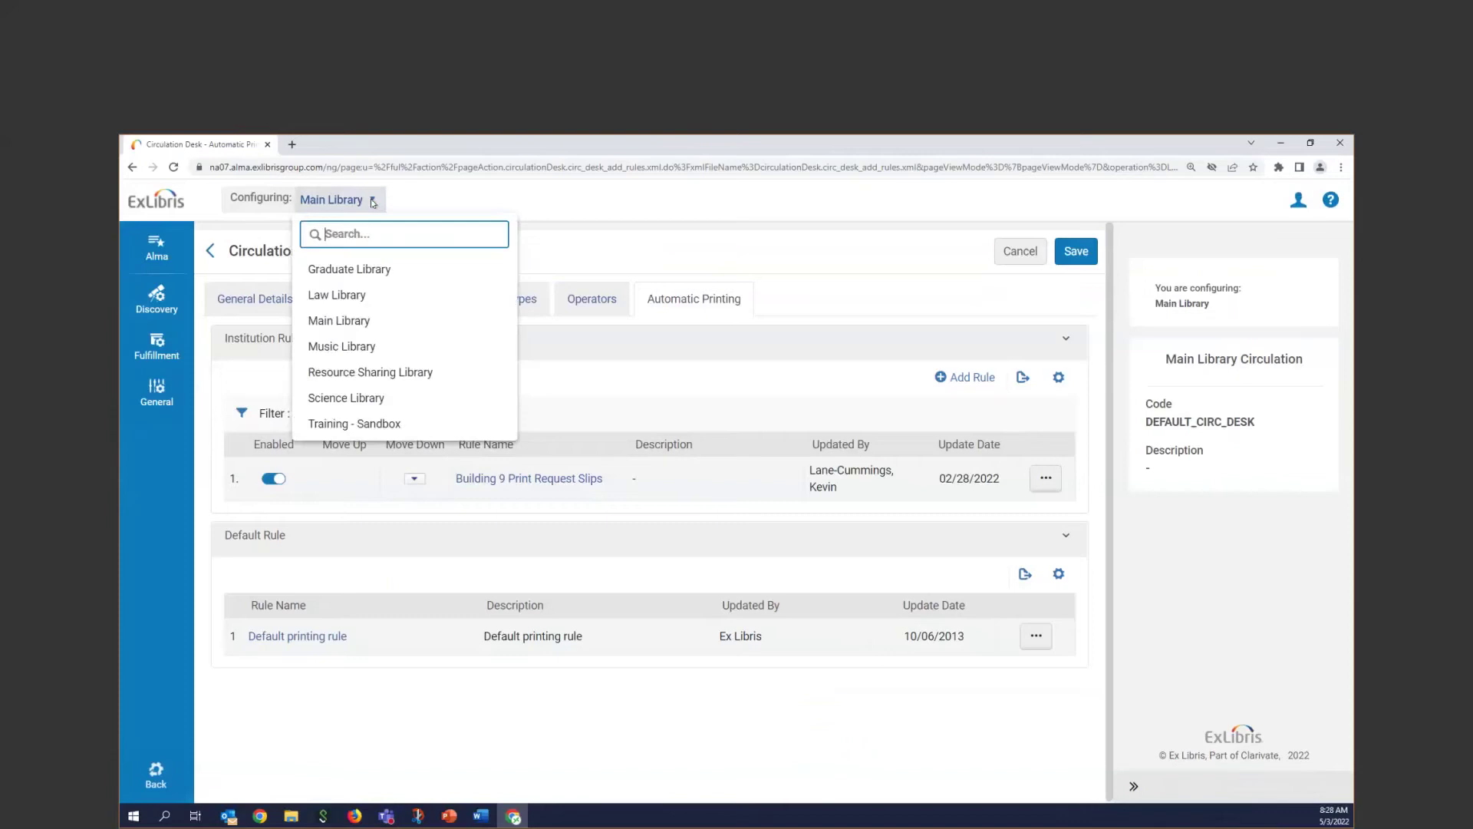
pyautogui.click(357, 424)
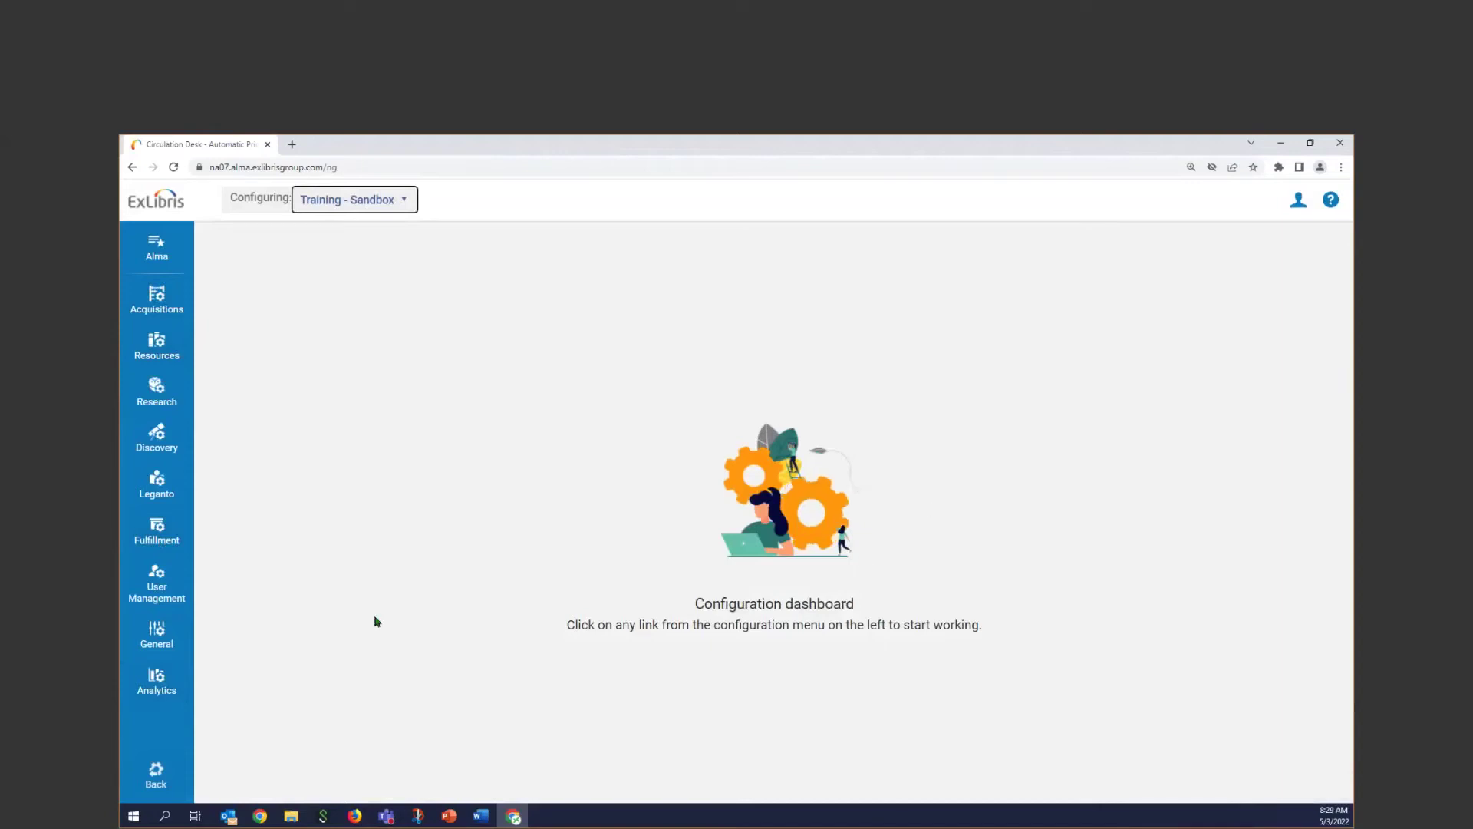
pyautogui.click(157, 536)
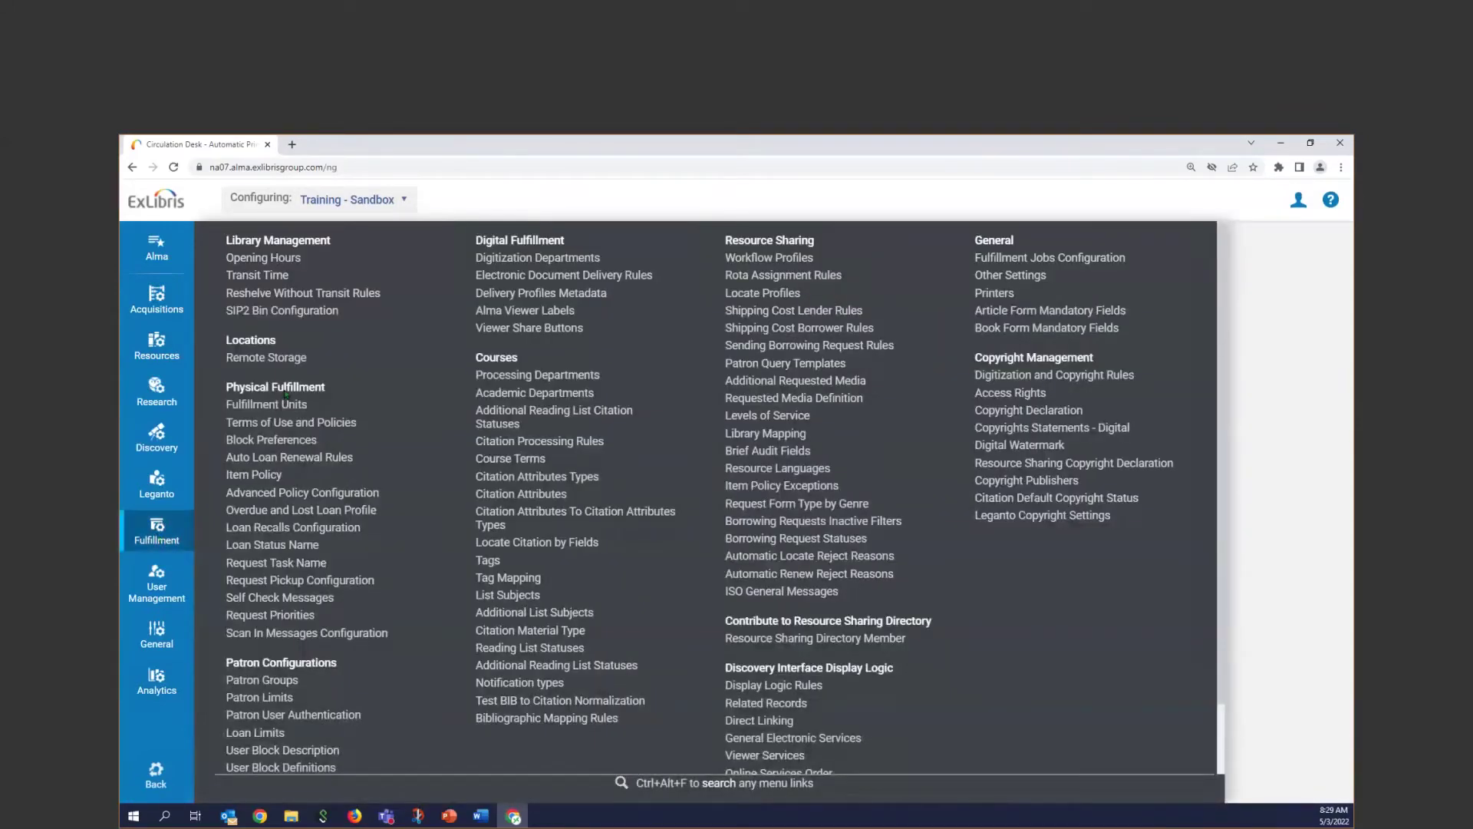
pyautogui.click(291, 440)
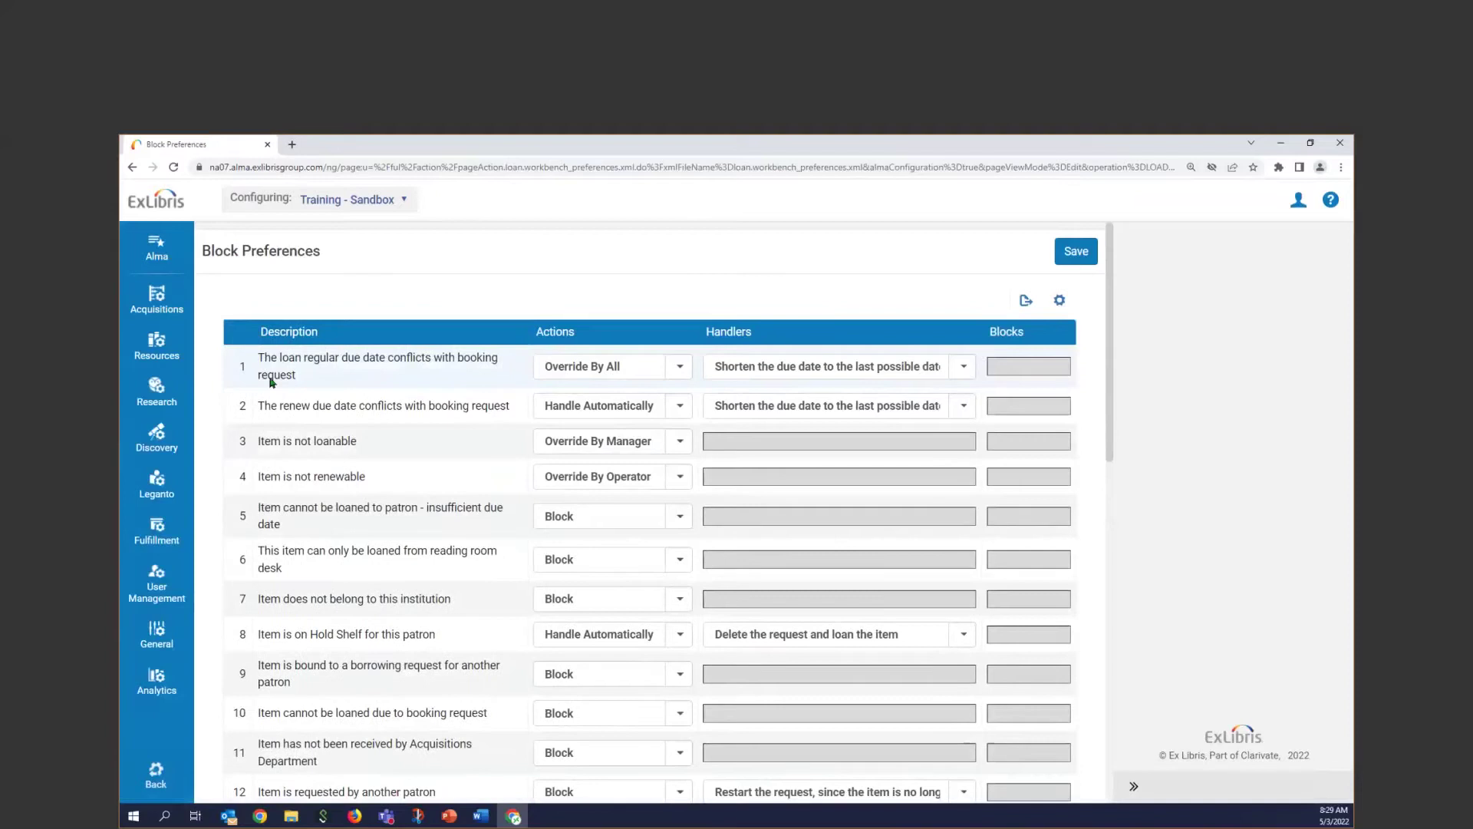
# Review the block list and the first block's action options, and select "Shorten the due date to the last possible date" as its handler.
pyautogui.scroll(-10, 321, 634)
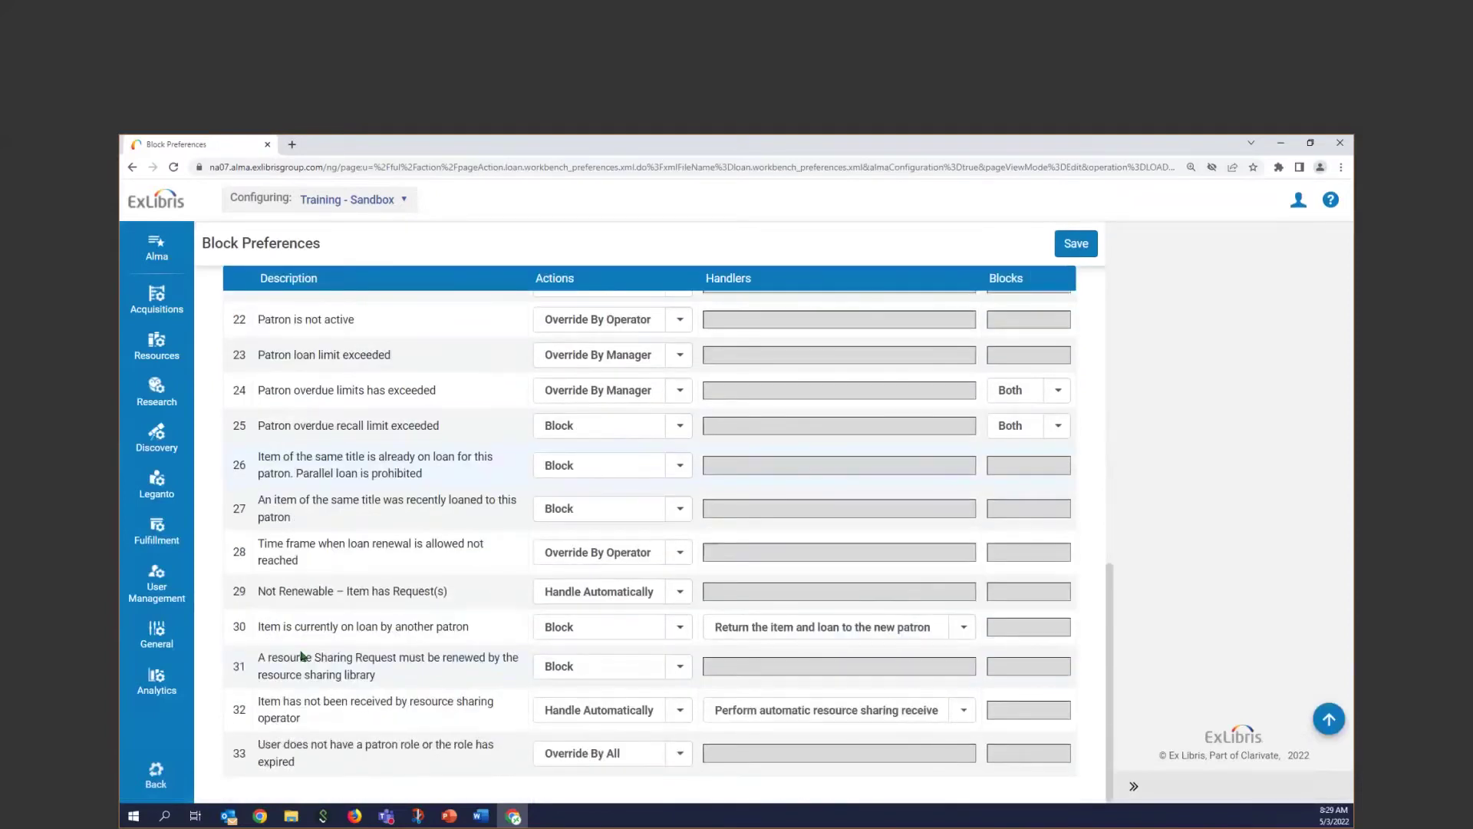
pyautogui.scroll(7, 301, 656)
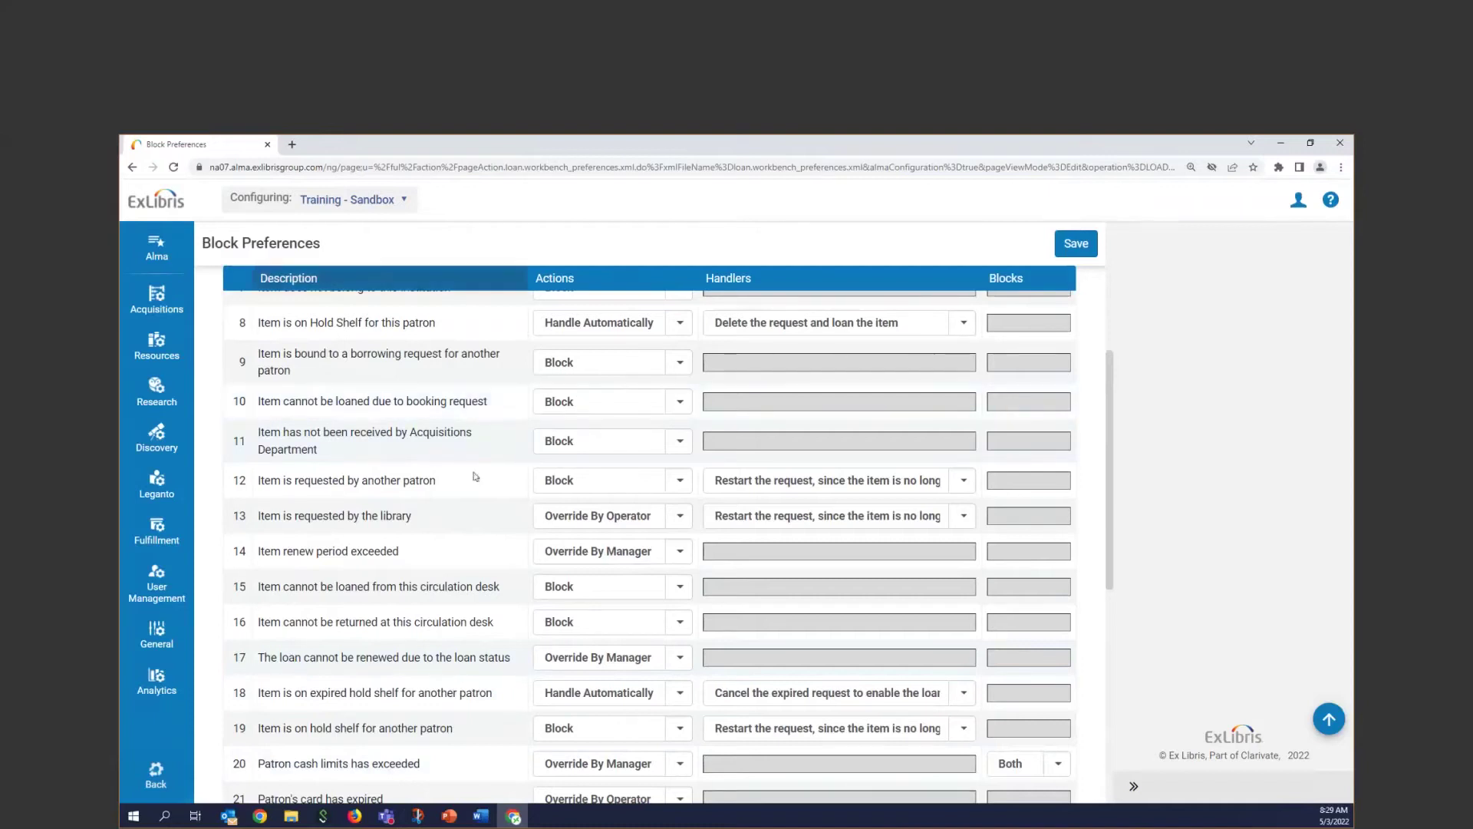
pyautogui.scroll(5, 475, 477)
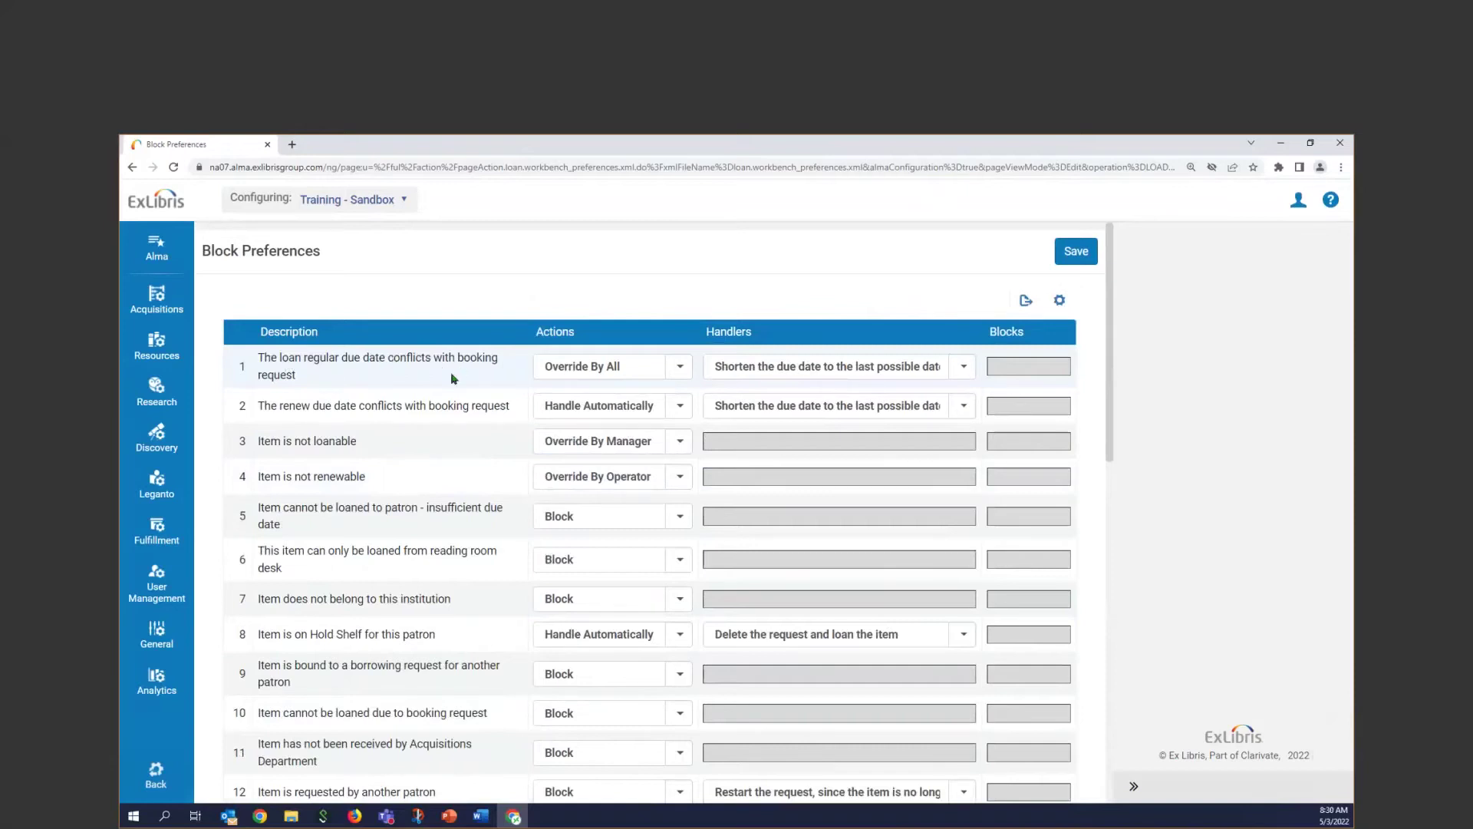
pyautogui.click(679, 370)
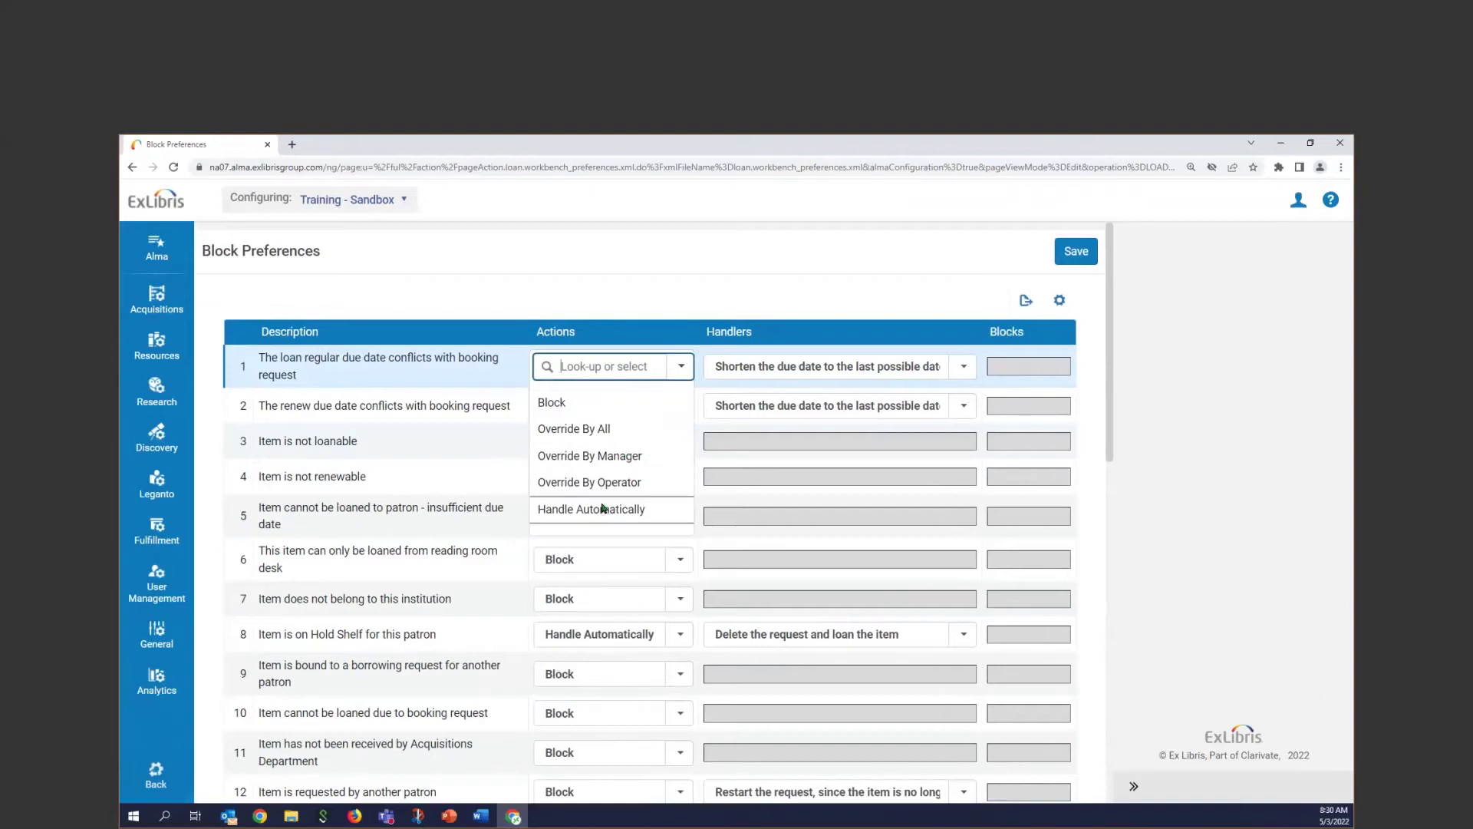
pyautogui.click(571, 282)
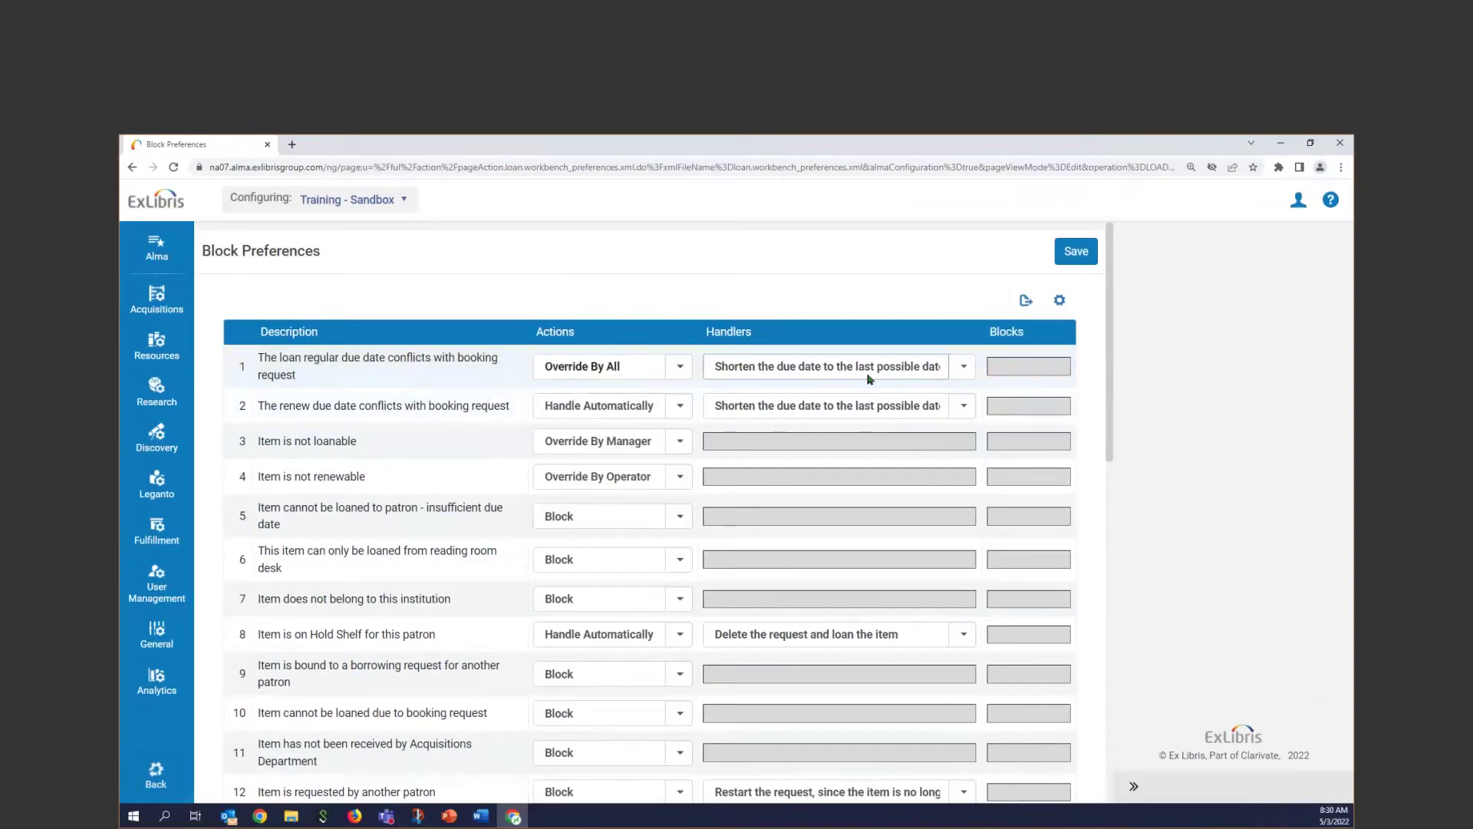
pyautogui.click(962, 368)
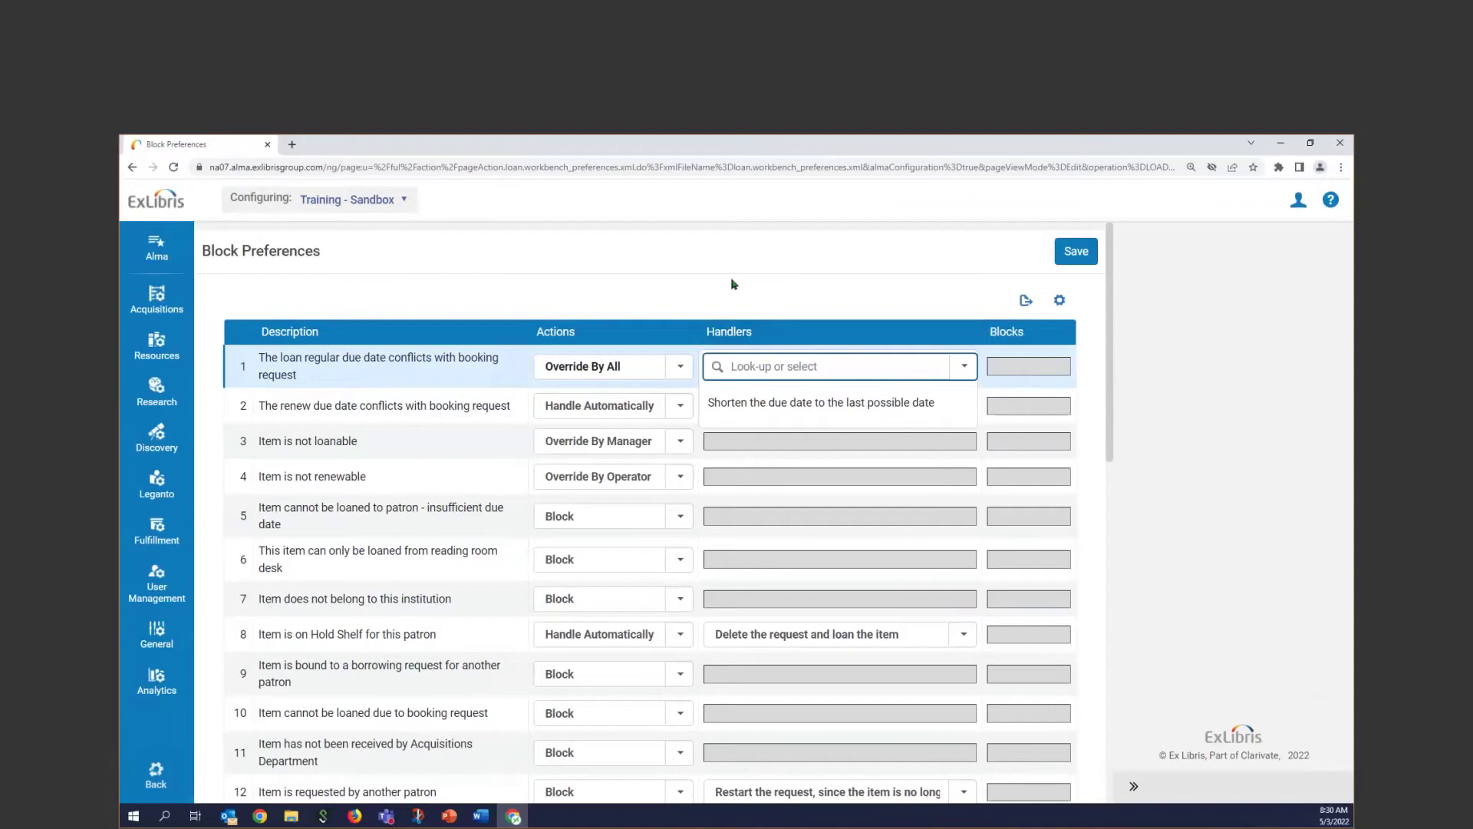
pyautogui.click(767, 402)
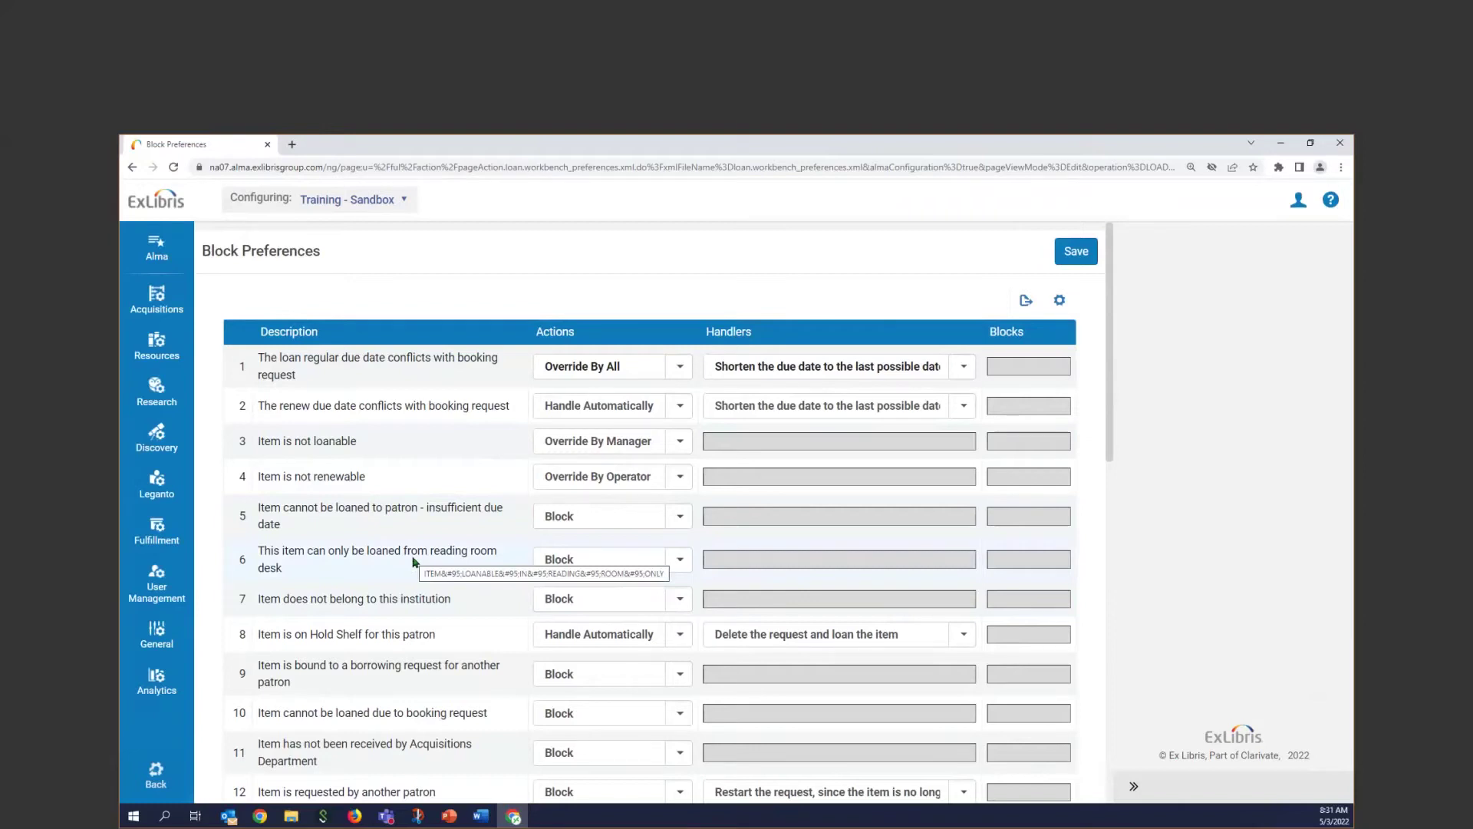
# Select Block as the action for the reading room desk block, and the restart-request handler for the "Item is requested by another patron" block.
pyautogui.click(680, 562)
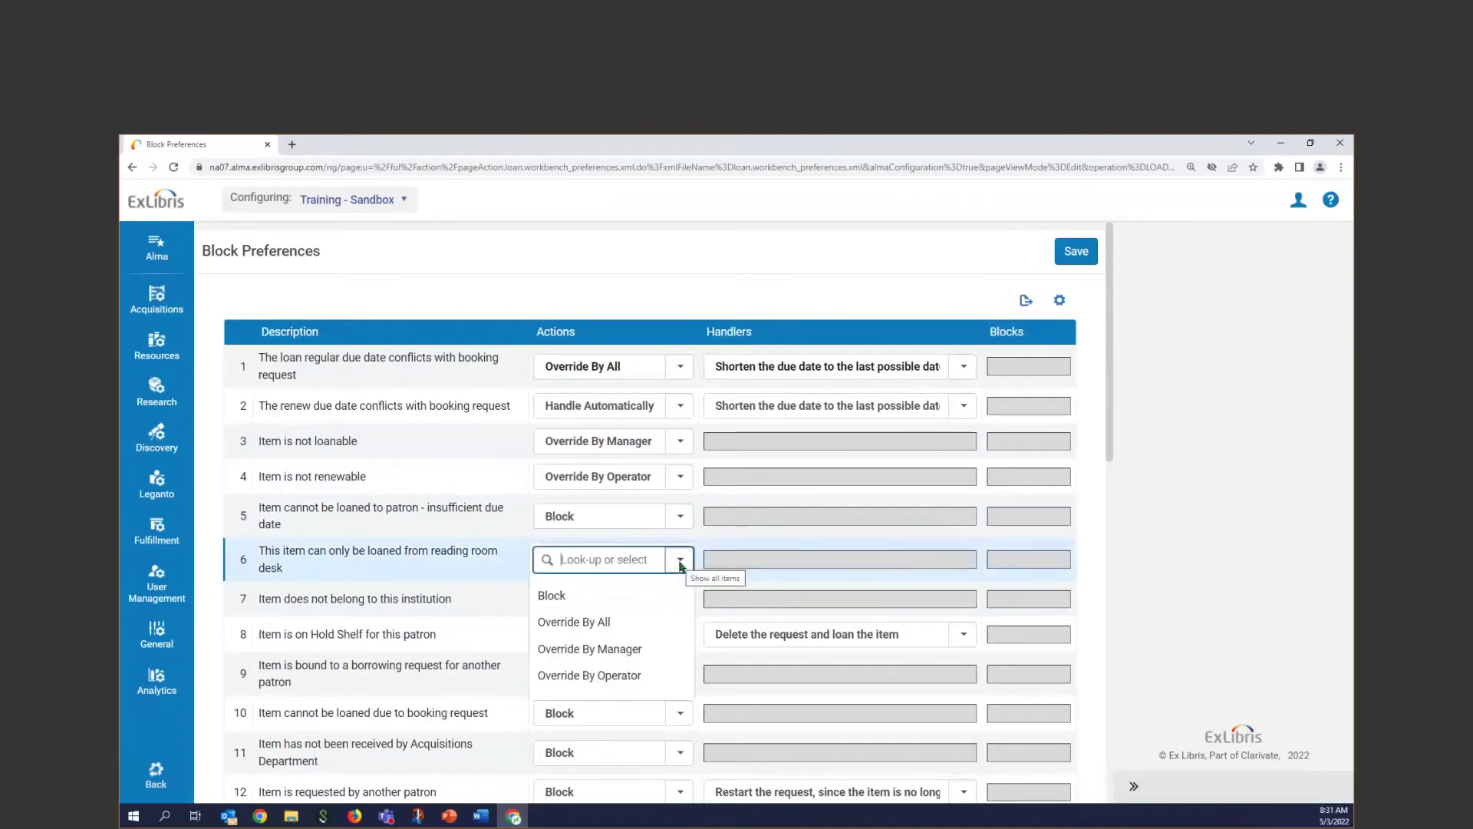
pyautogui.click(551, 595)
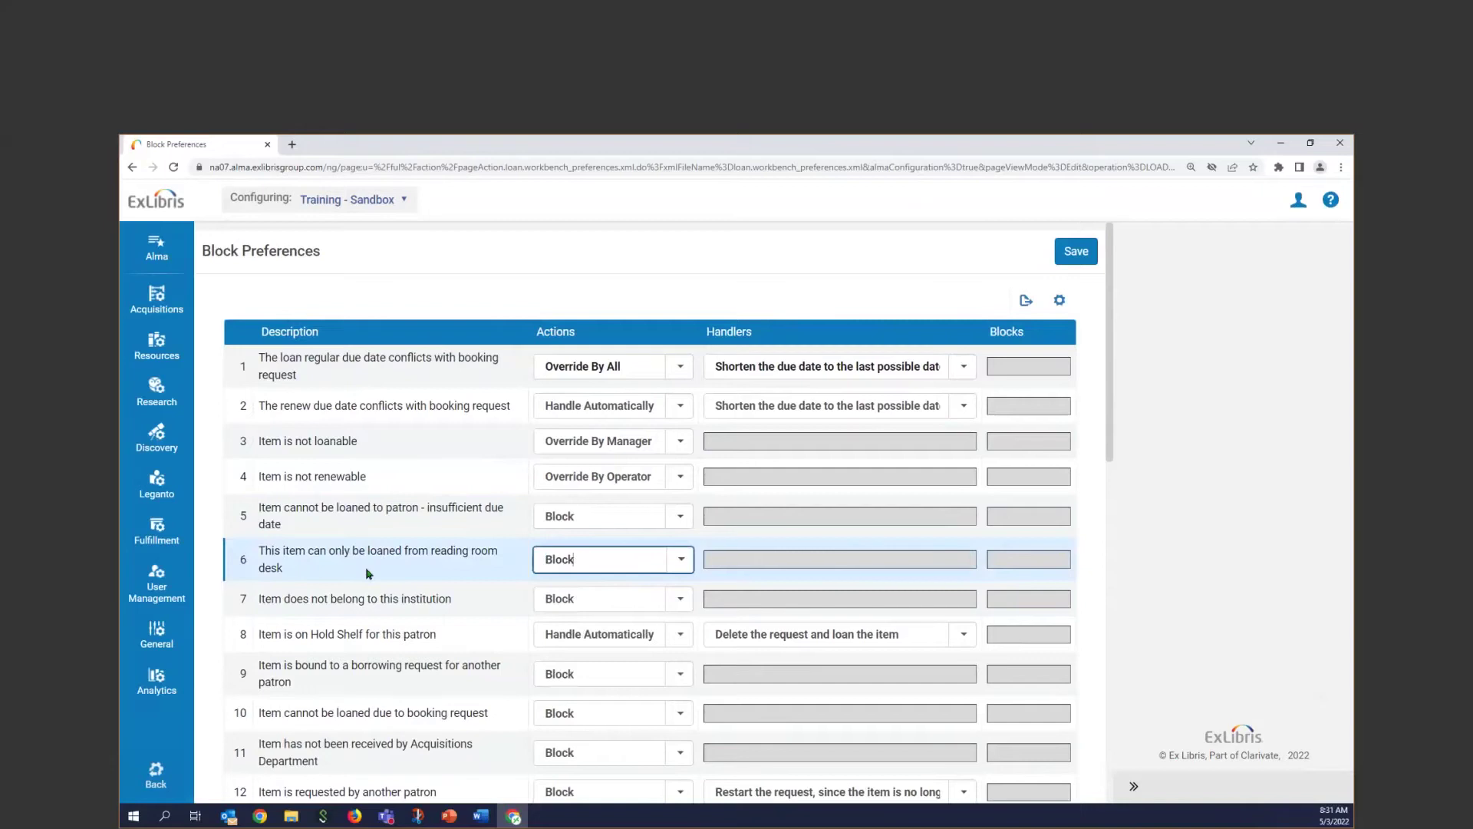
pyautogui.scroll(-1, 368, 573)
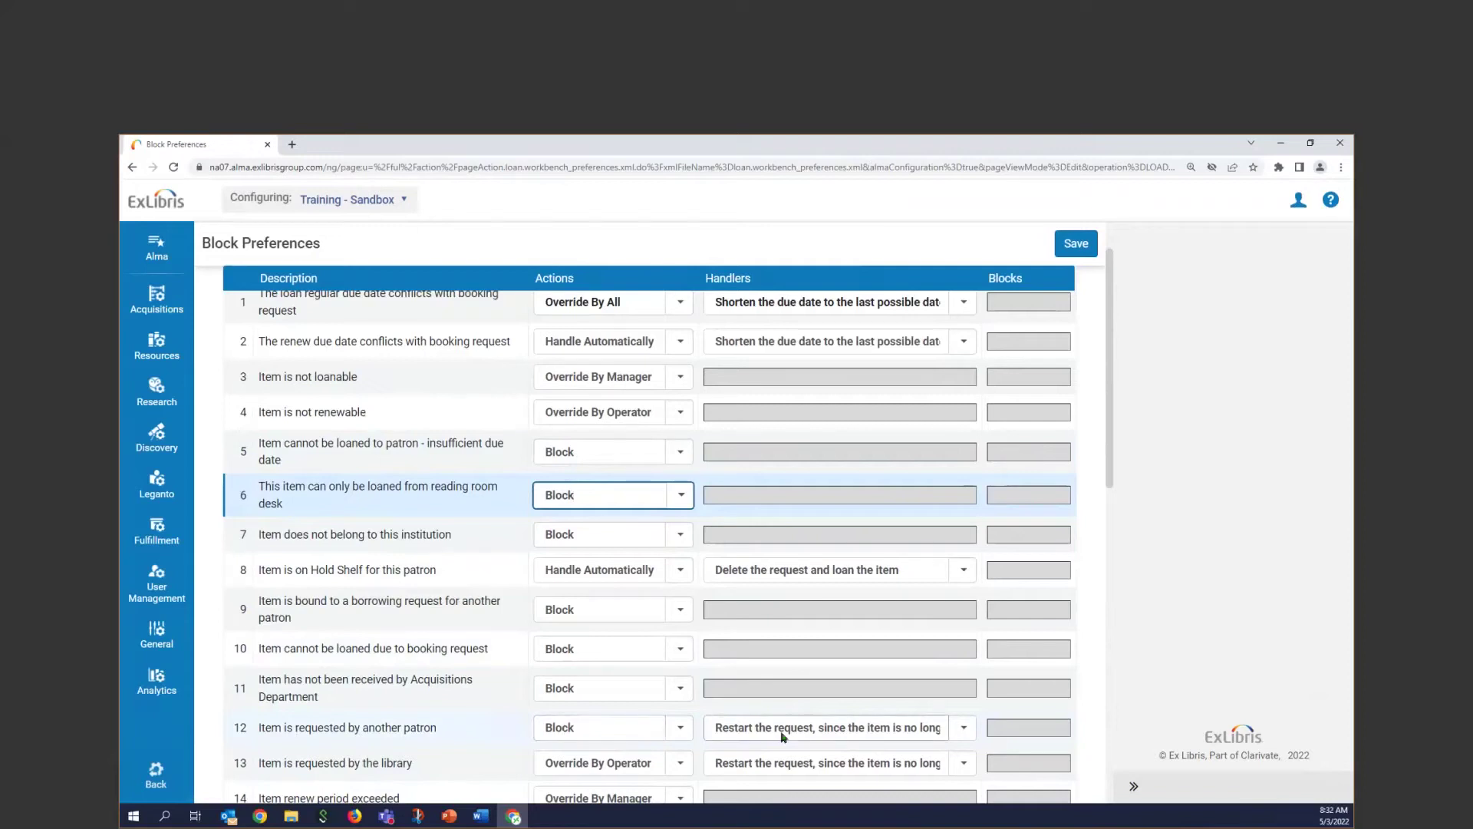
pyautogui.click(885, 732)
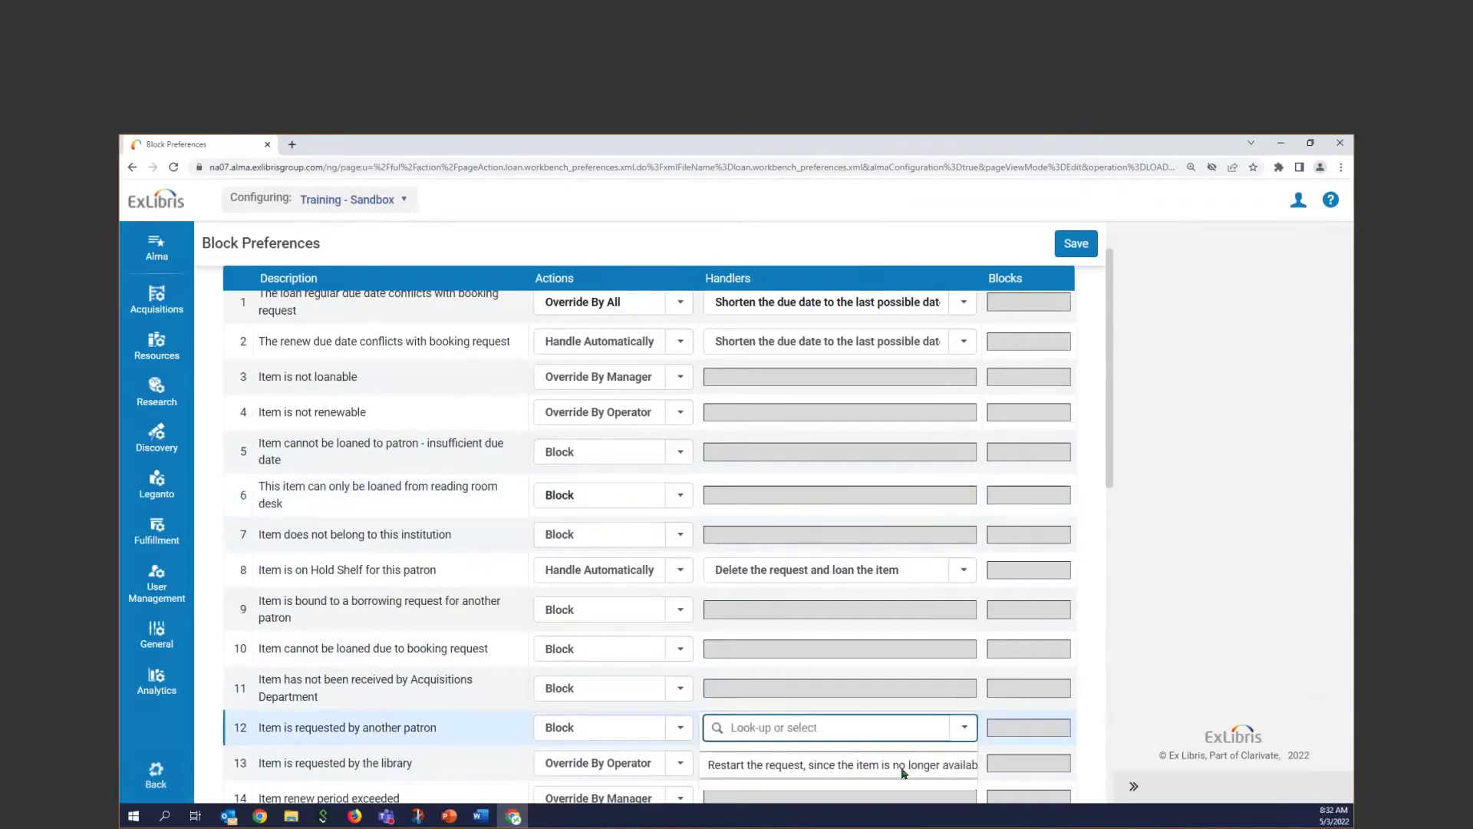
pyautogui.click(838, 763)
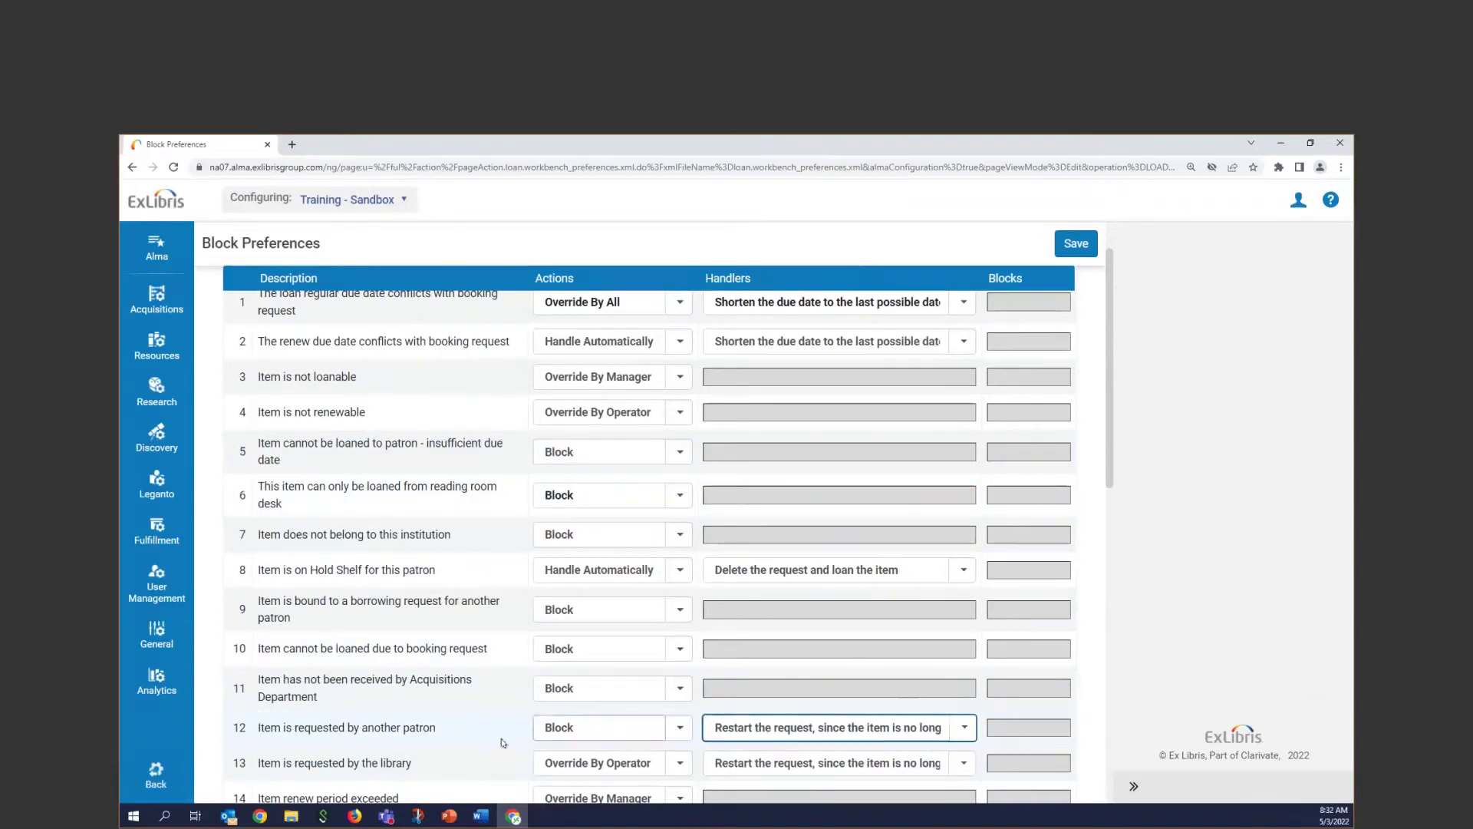
# Examine the action options for "Item is requested by another patron" and review the remaining blocks to the end of the list.
pyautogui.scroll(-2, 430, 735)
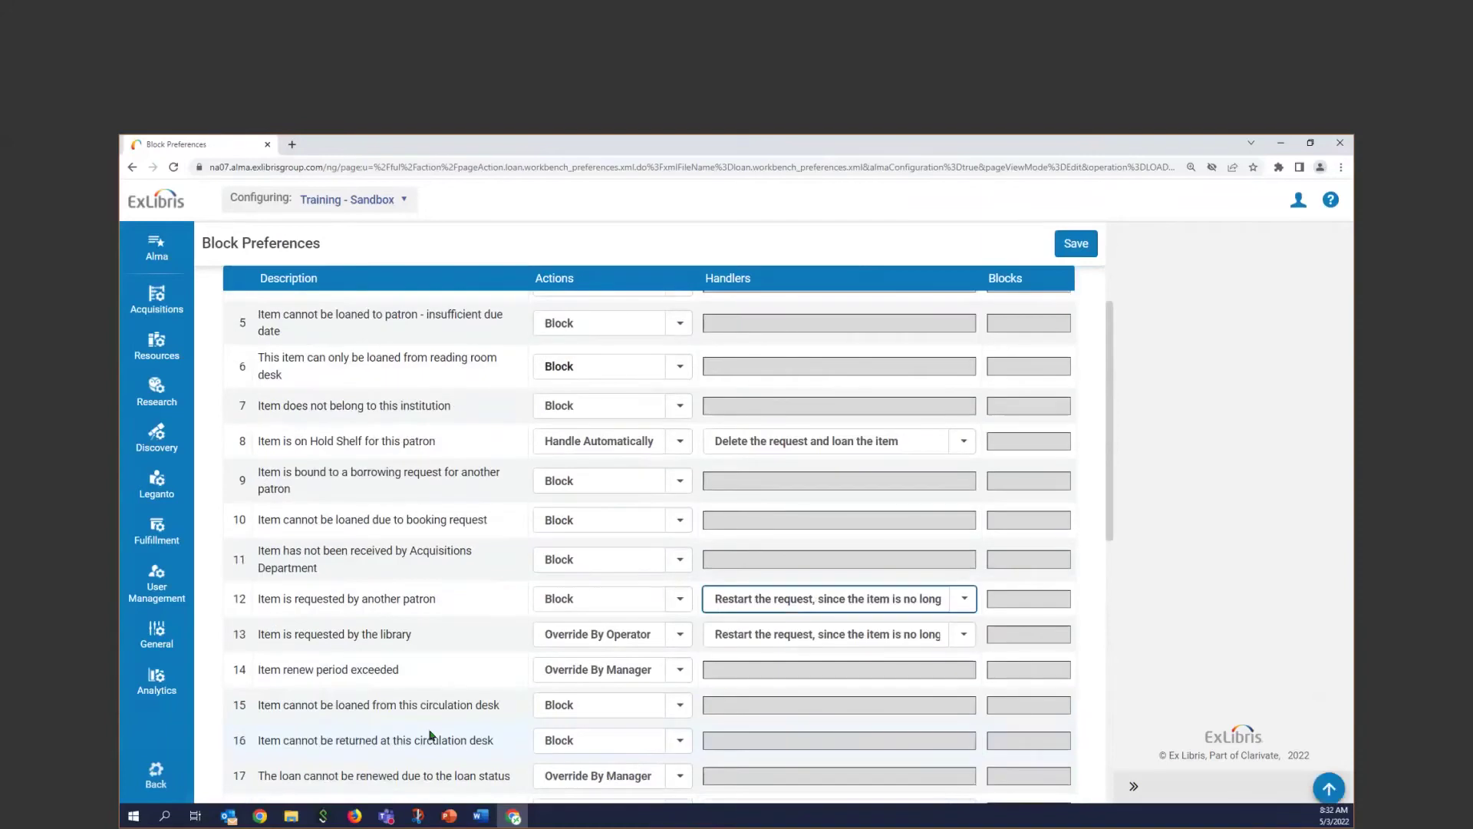
pyautogui.click(676, 602)
pyautogui.click(676, 602)
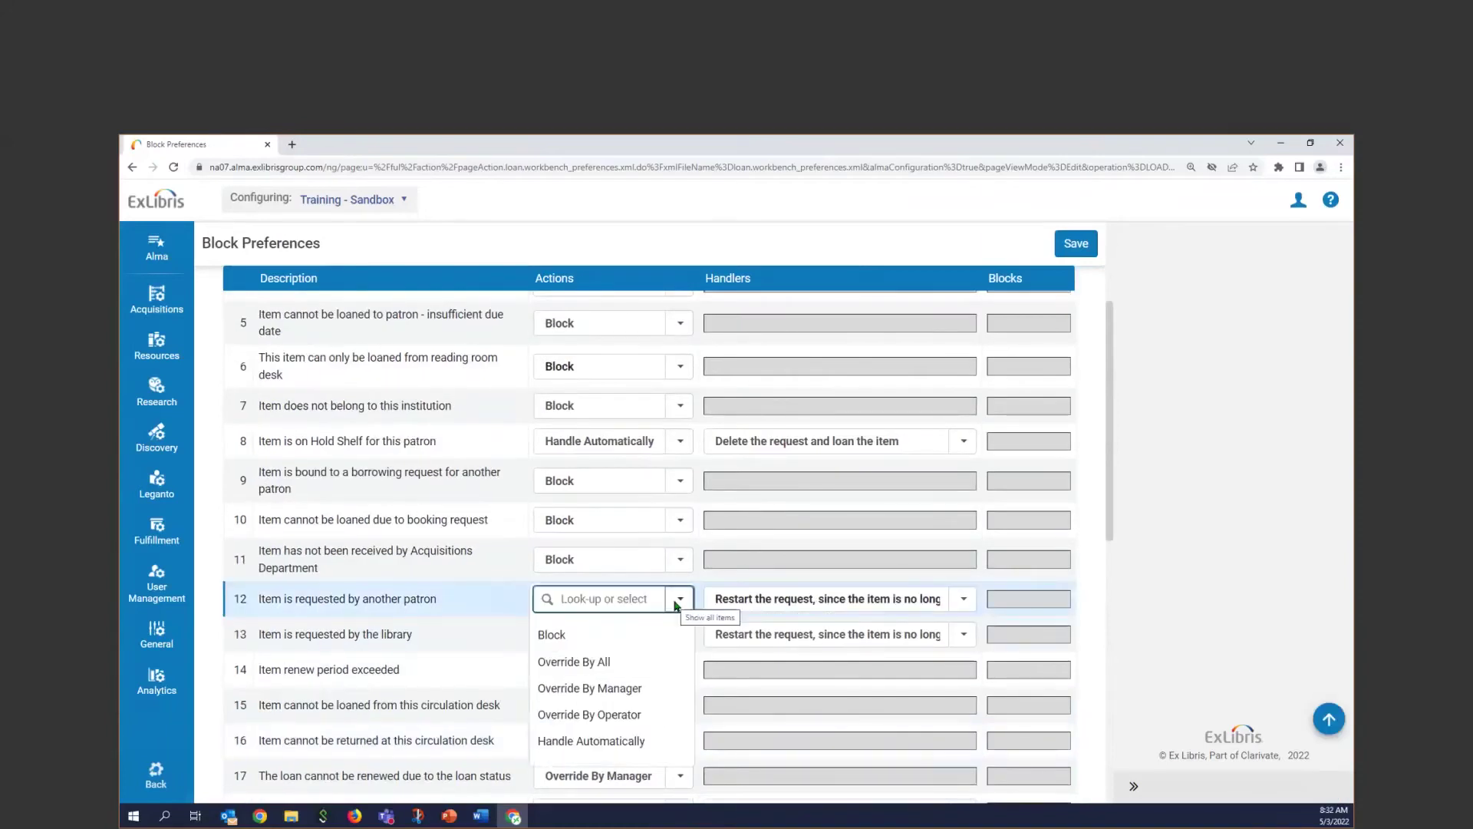
pyautogui.click(392, 715)
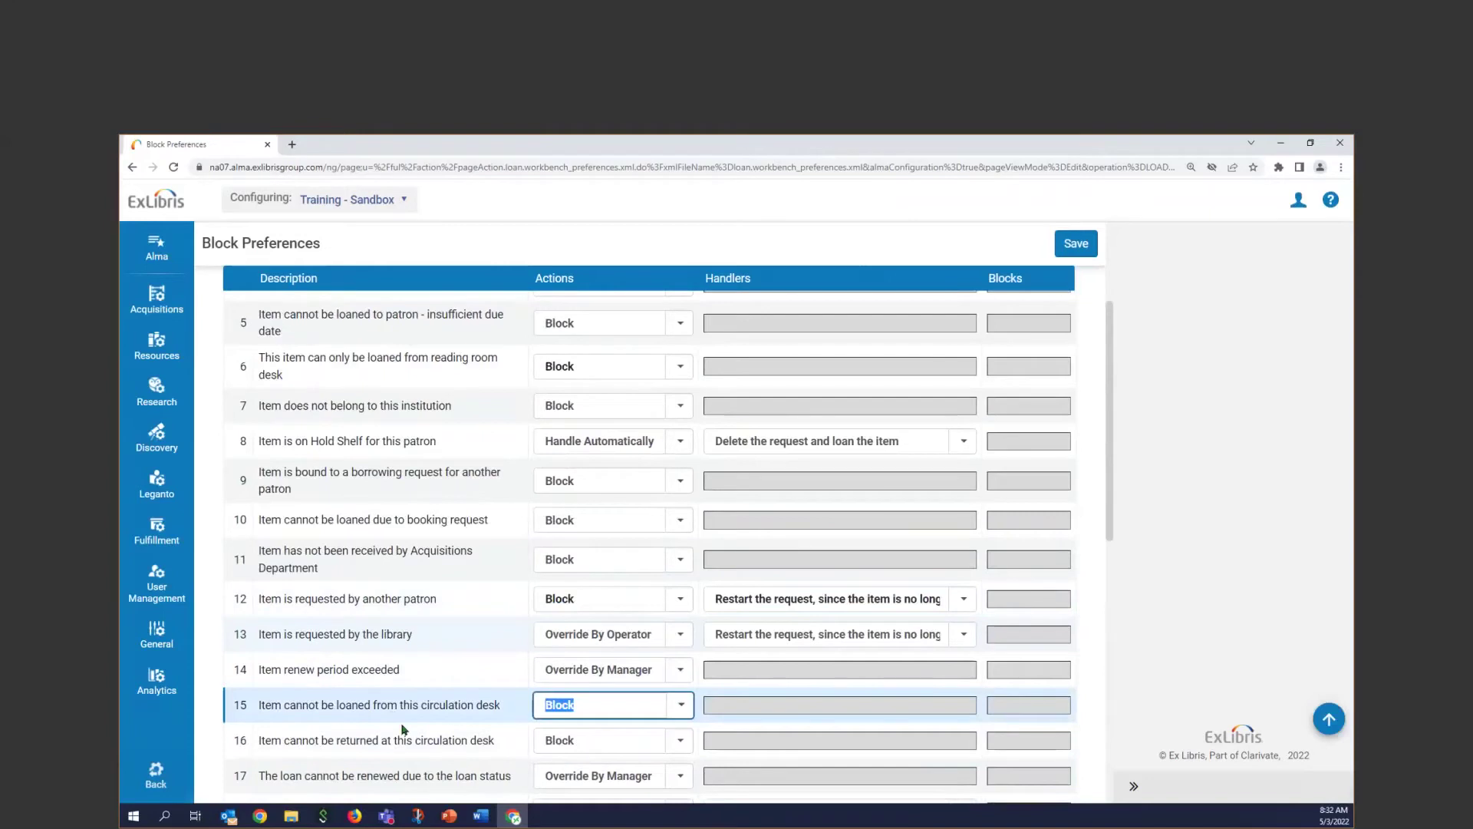
pyautogui.scroll(-3, 409, 731)
pyautogui.scroll(-1, 407, 732)
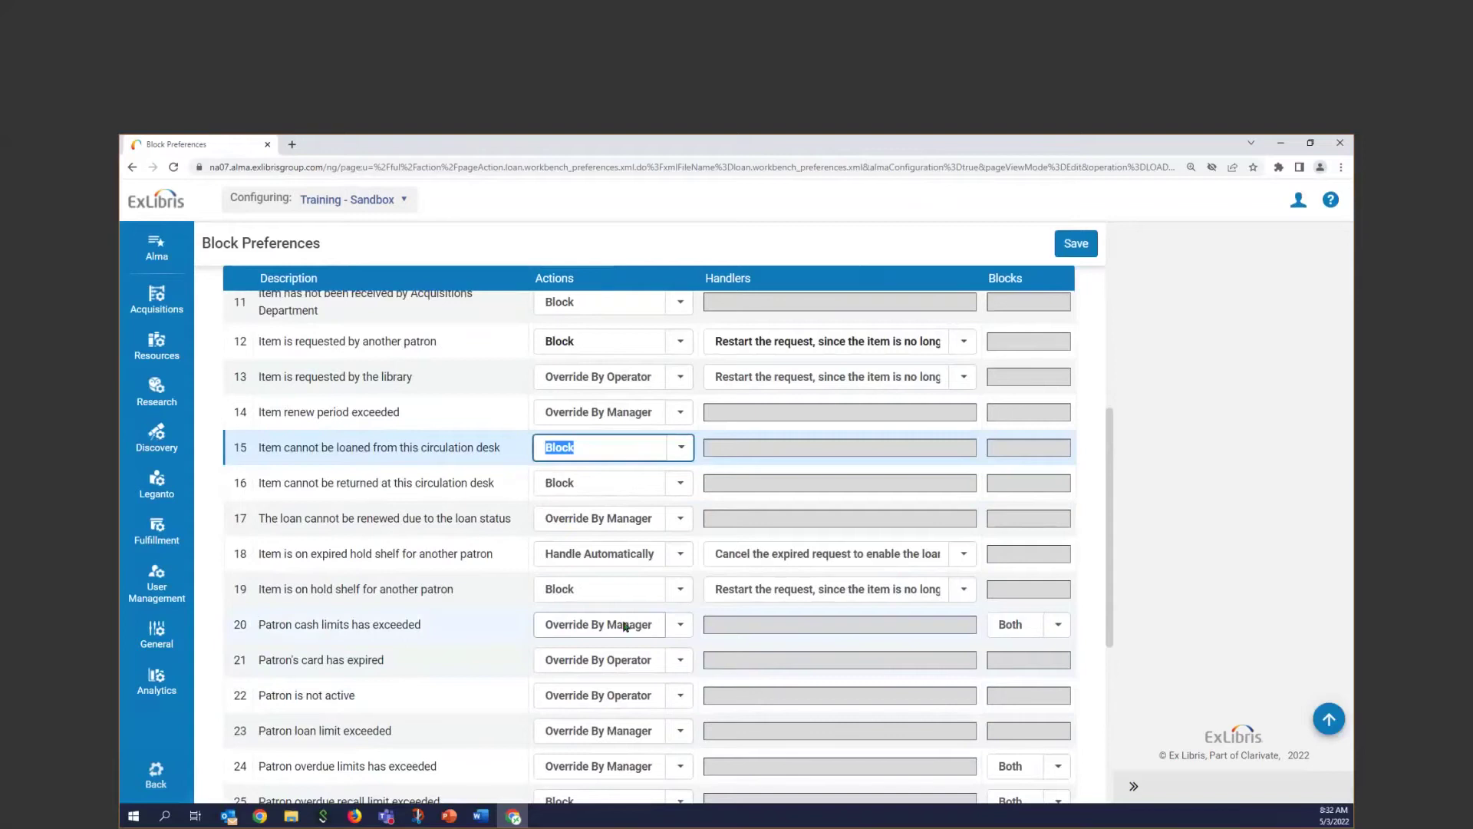
pyautogui.scroll(-5, 625, 626)
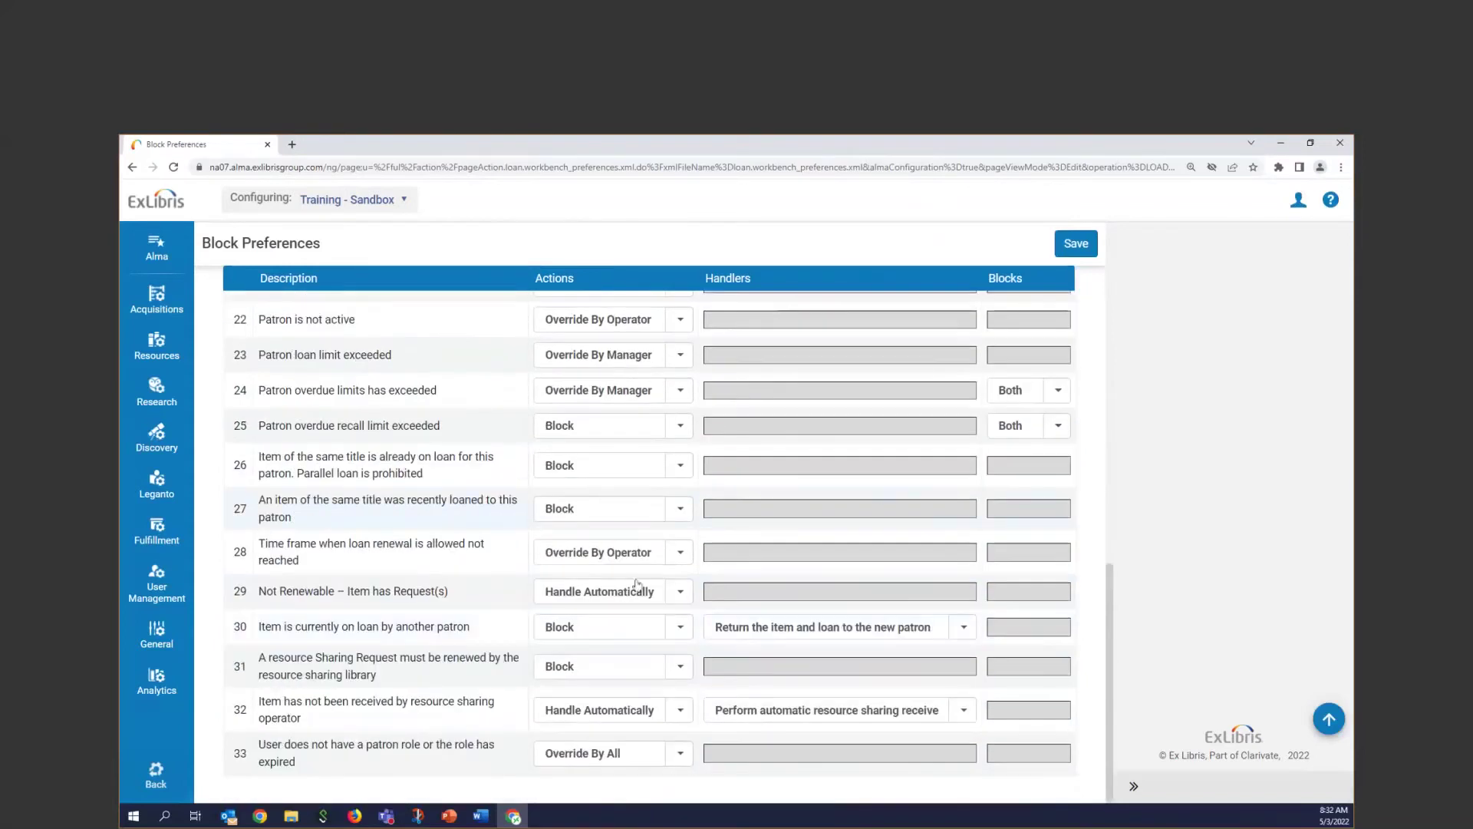
pyautogui.scroll(5, 463, 618)
pyautogui.scroll(5, 462, 618)
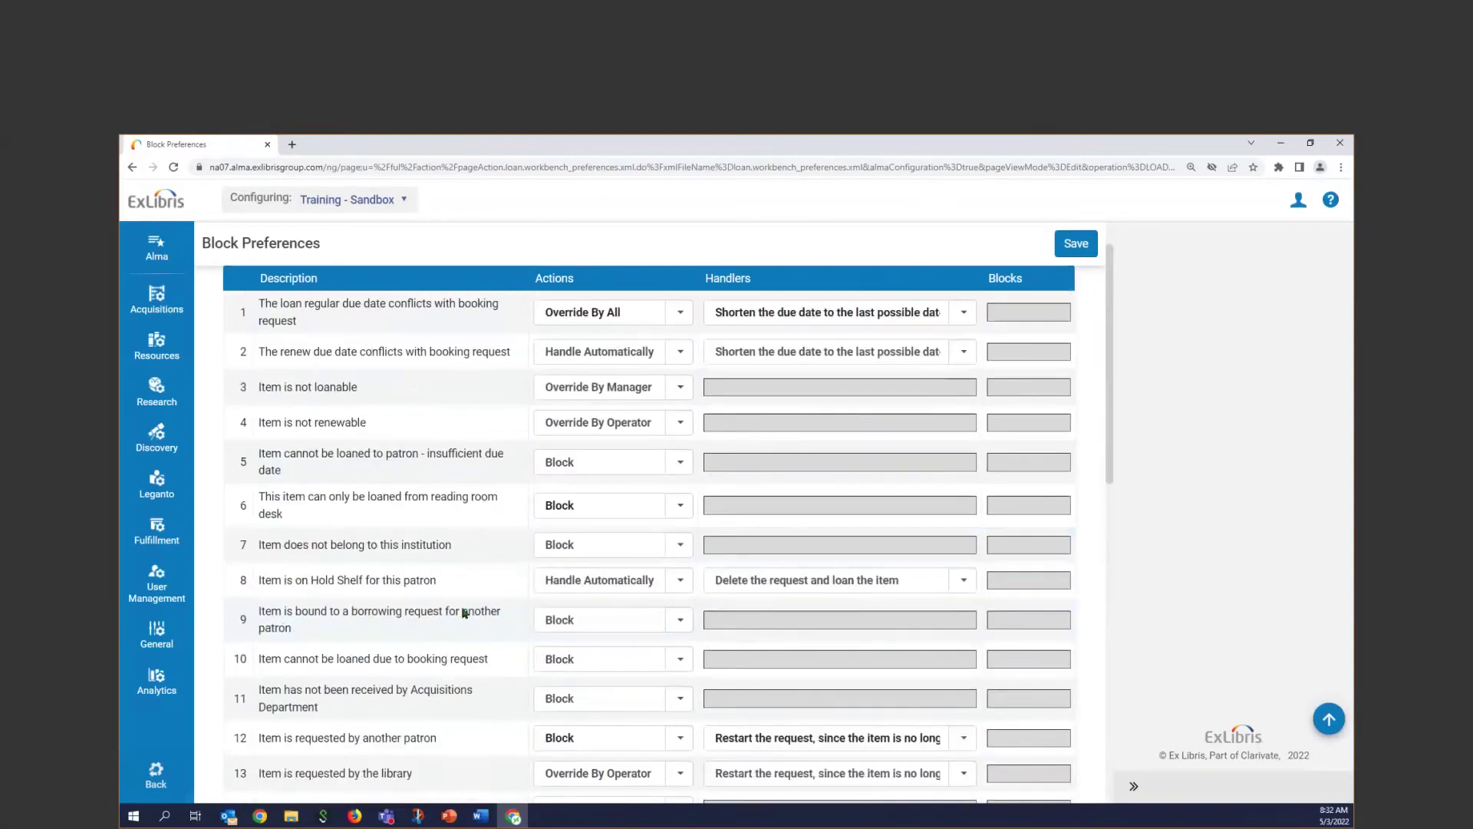
# Open the online help for the Block Preferences page and accept the site's cookies.
pyautogui.click(1332, 202)
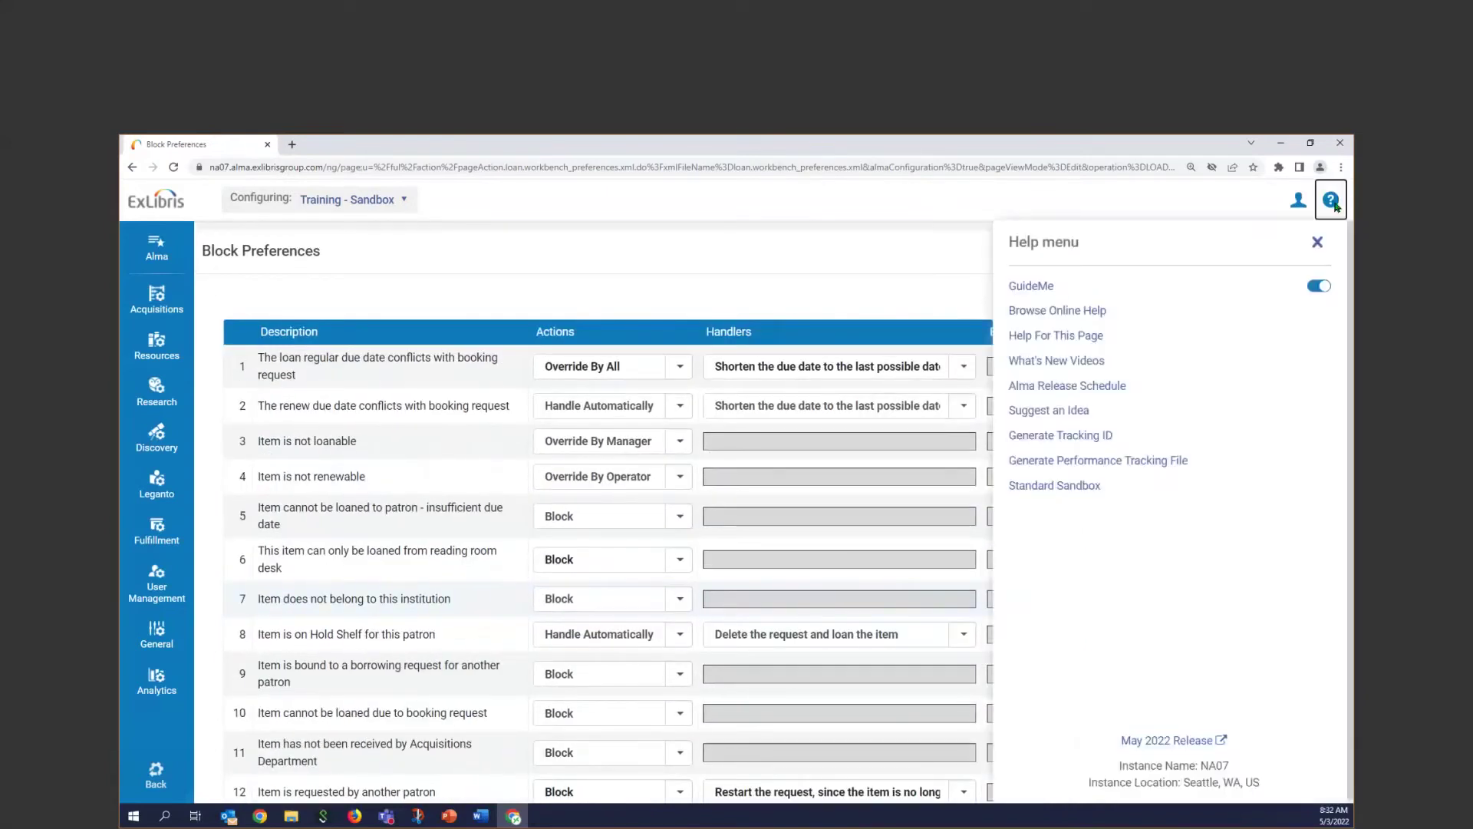
pyautogui.click(1099, 337)
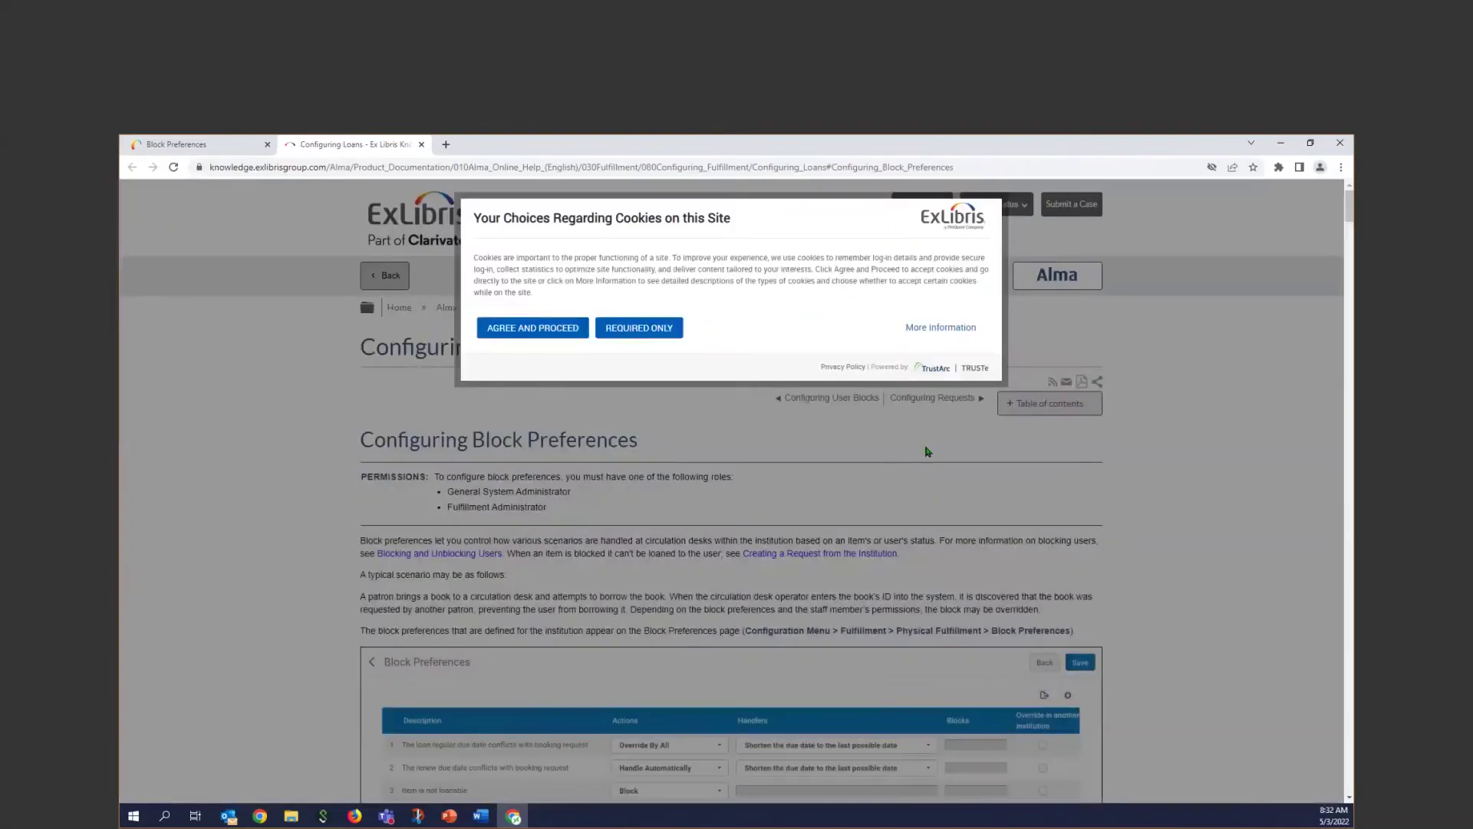
pyautogui.click(541, 329)
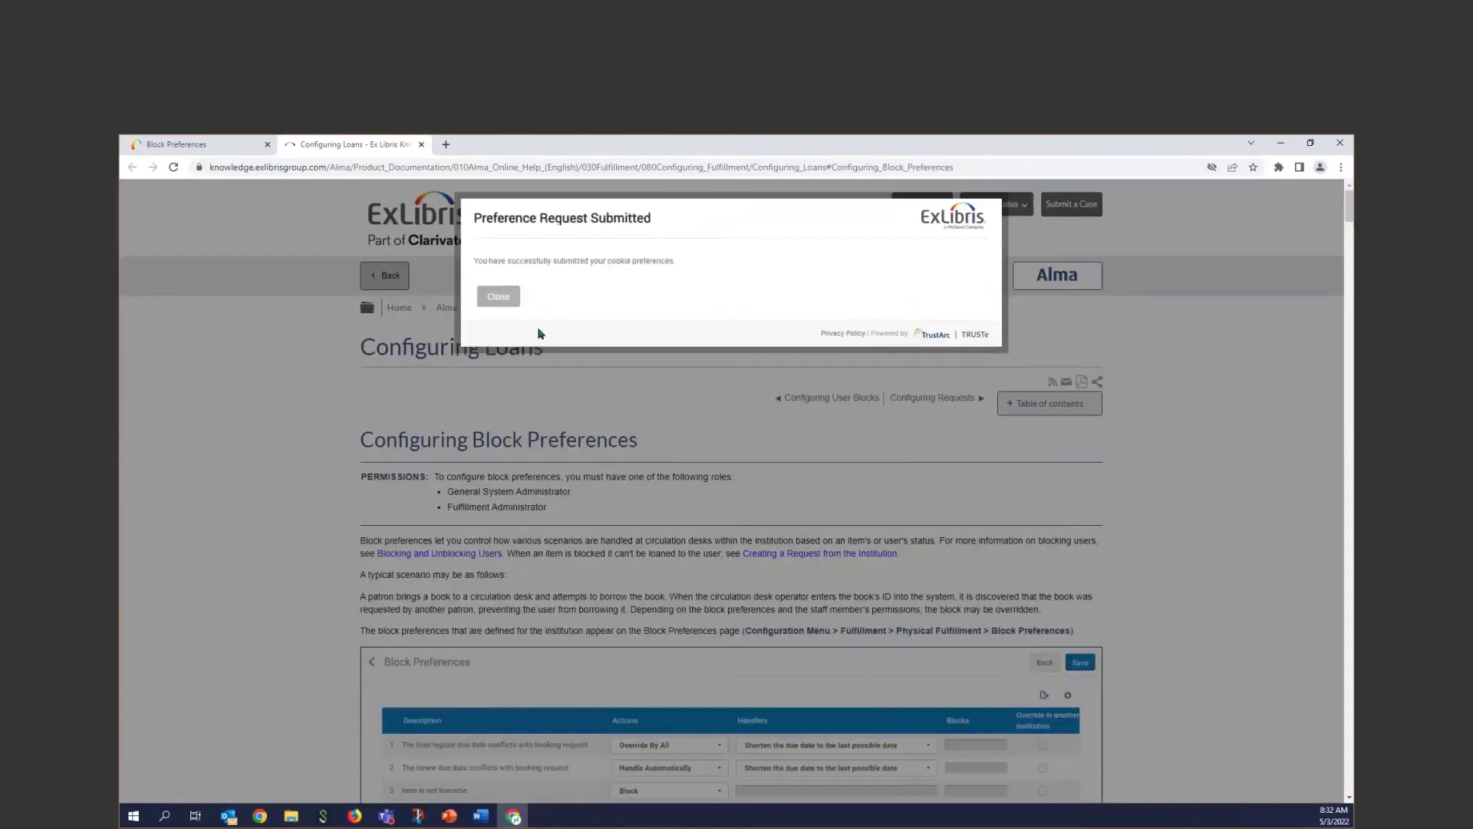
pyautogui.click(495, 300)
# Examine the Editing Block Preferences section and the table of block descriptions, available actions and handlers in the help article.
pyautogui.scroll(-5, 802, 579)
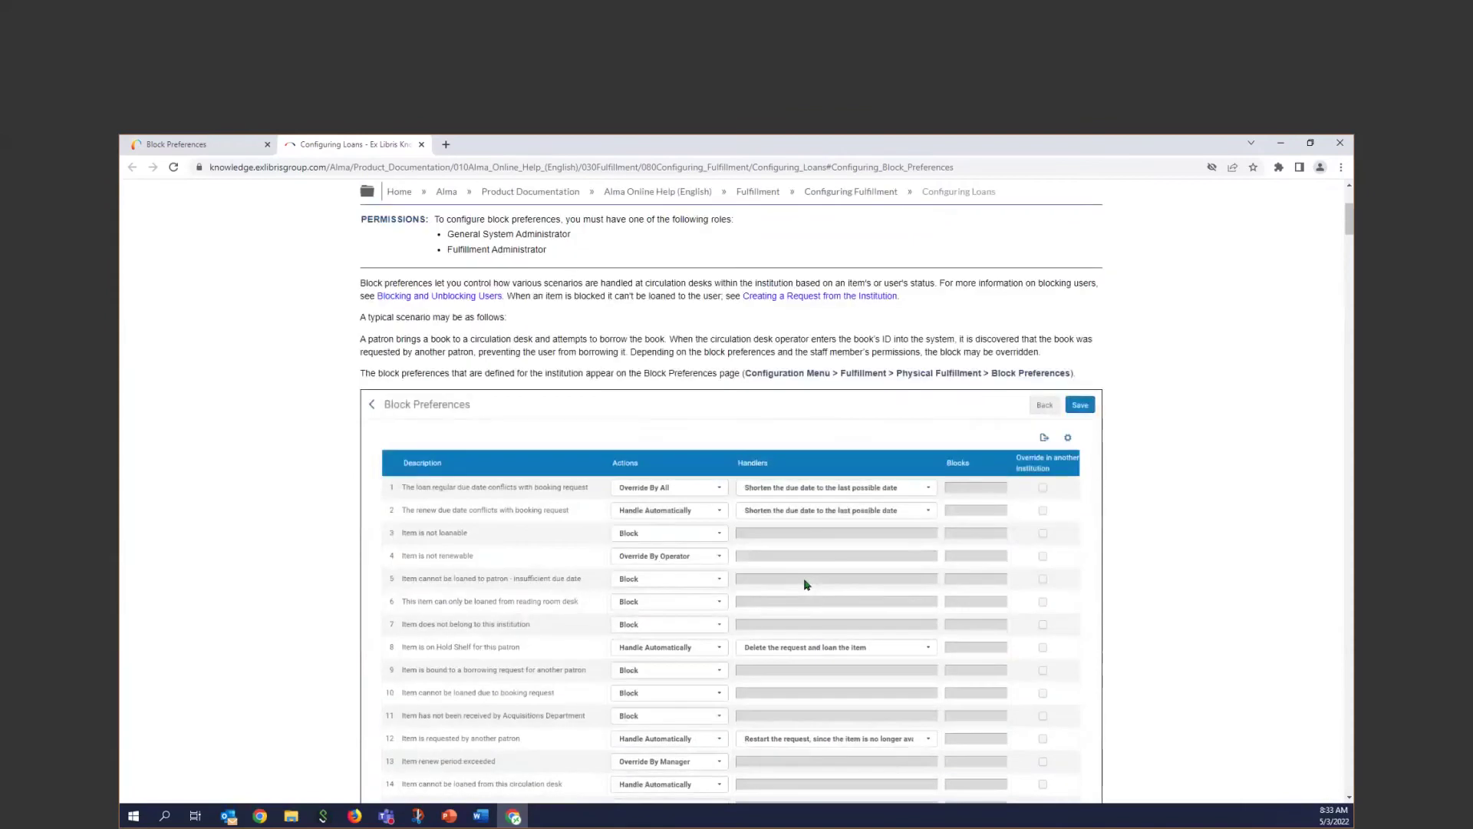
pyautogui.scroll(-10, 804, 585)
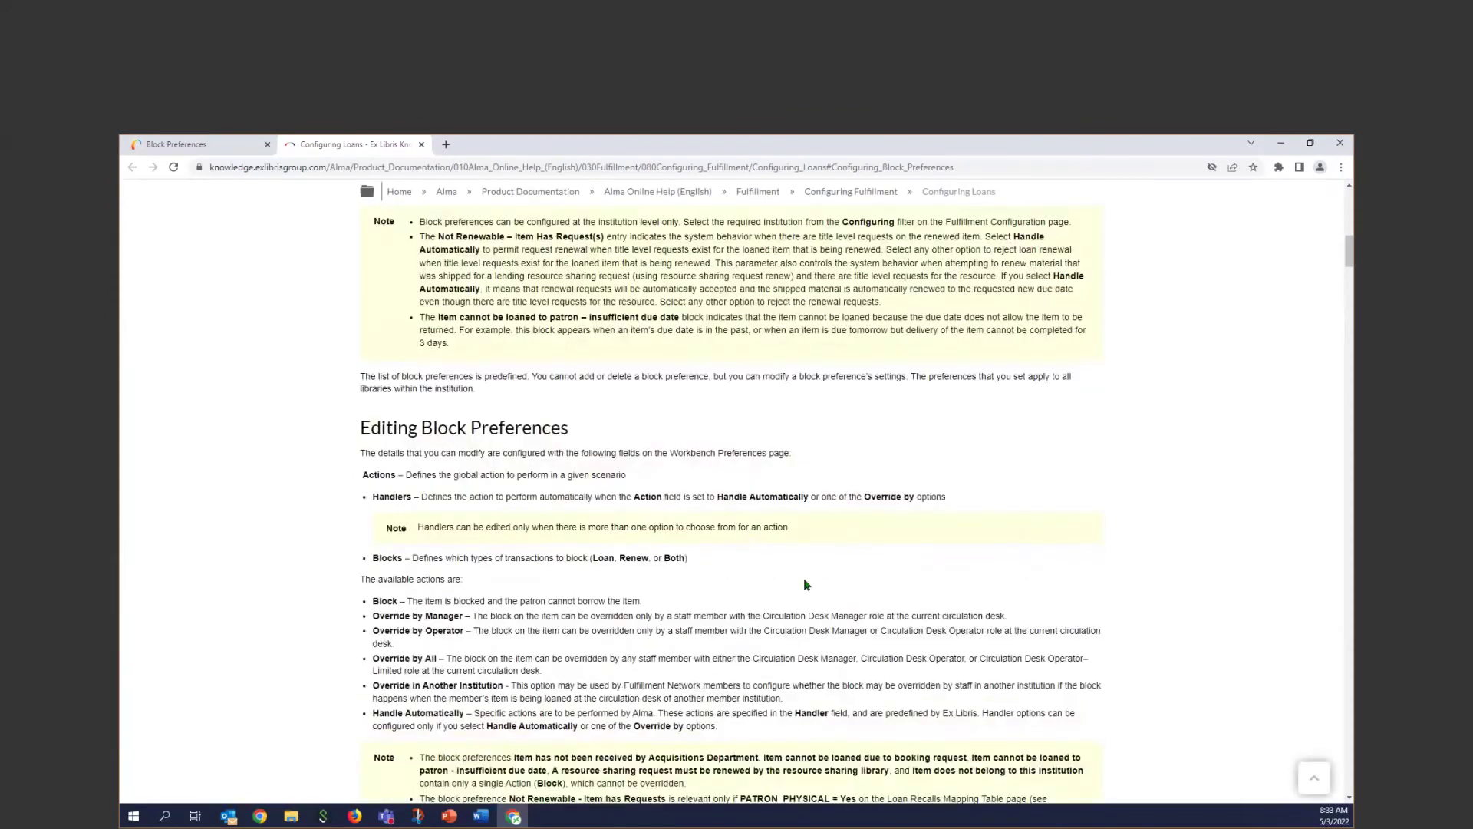
pyautogui.scroll(-2, 804, 585)
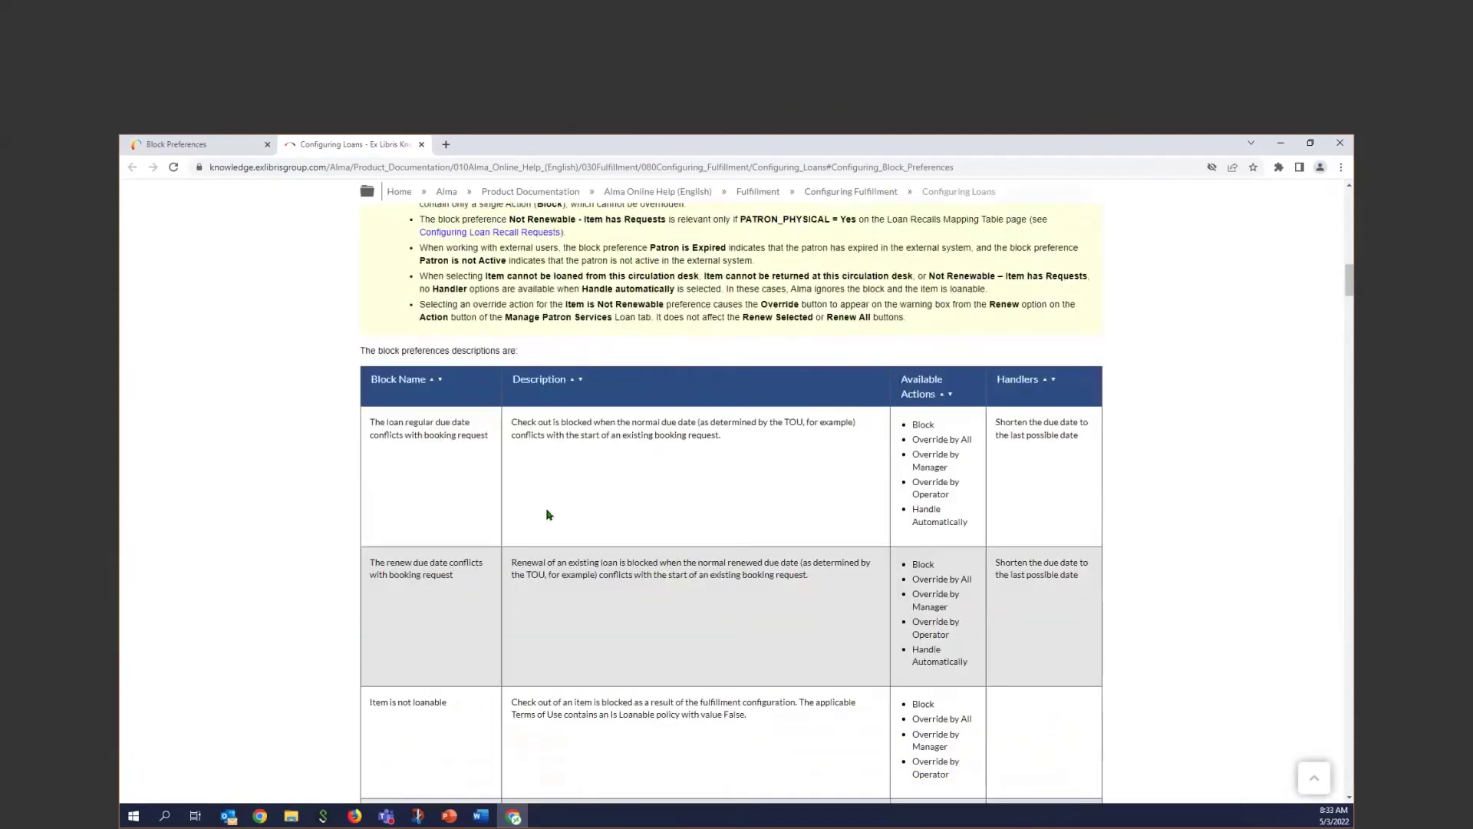
pyautogui.scroll(-3, 603, 713)
pyautogui.scroll(-3, 602, 714)
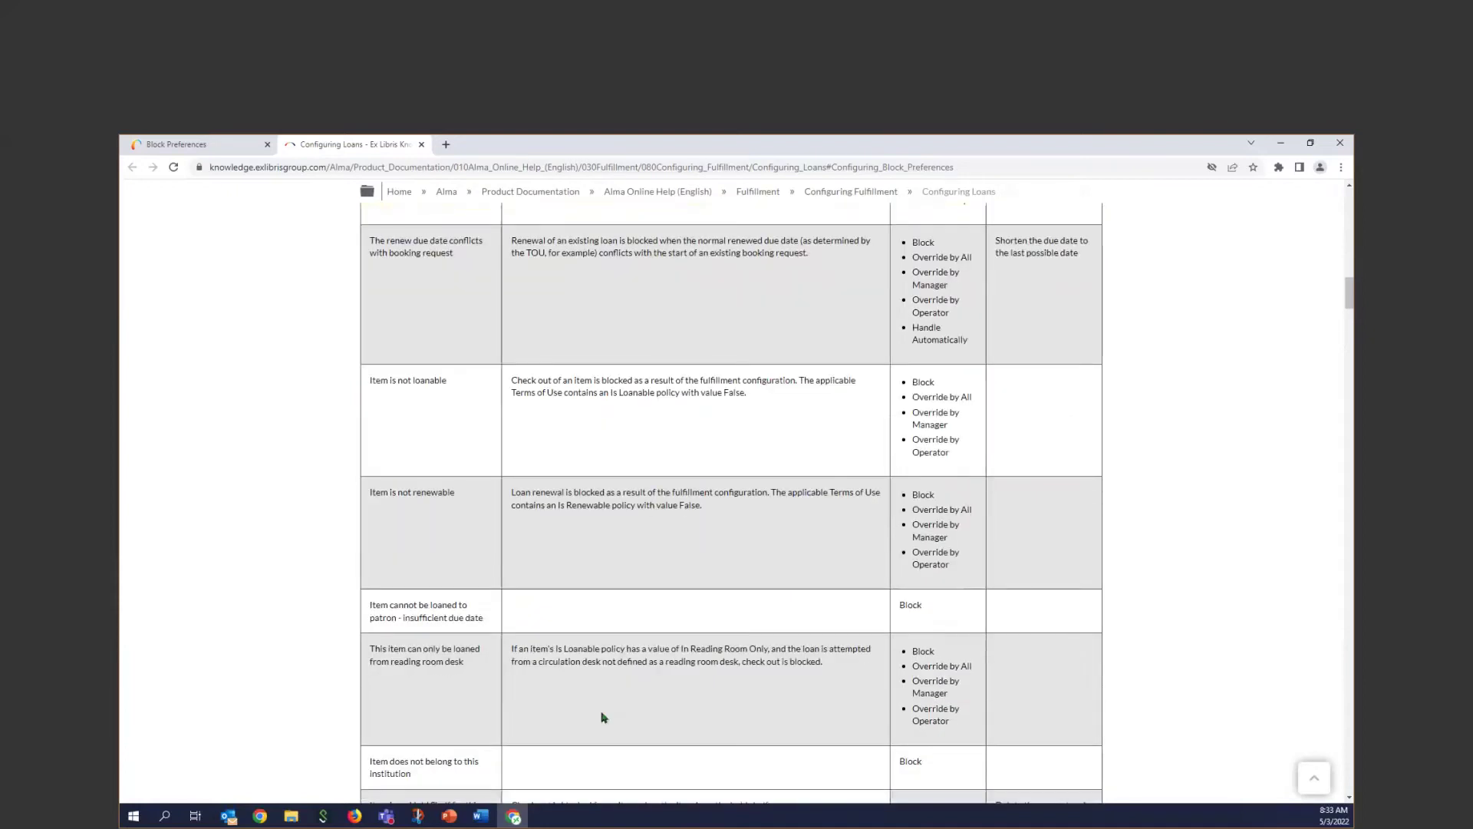
pyautogui.scroll(-1, 602, 718)
pyautogui.scroll(-4, 955, 707)
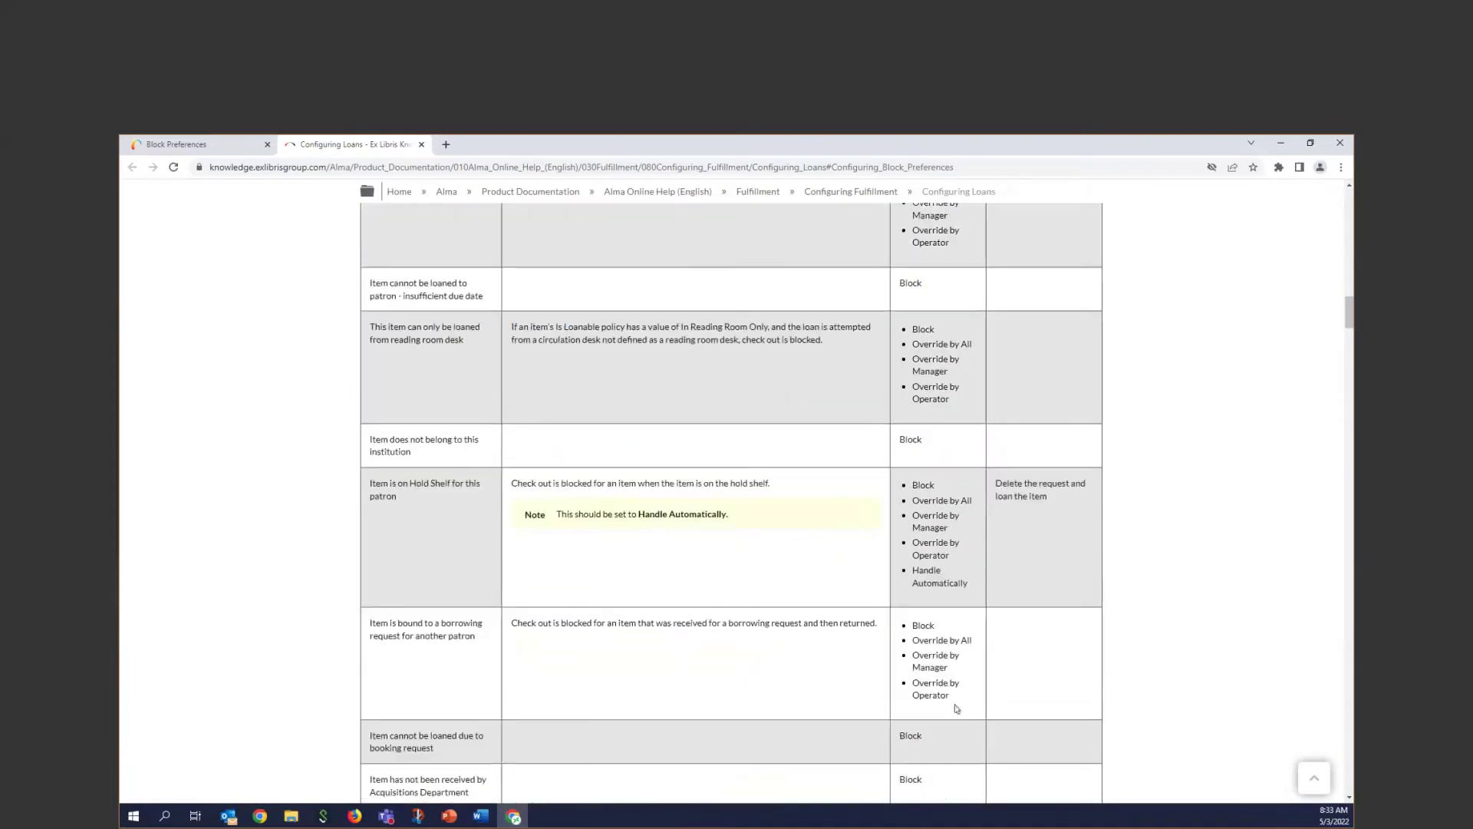
pyautogui.scroll(-2, 955, 707)
pyautogui.scroll(-4, 955, 707)
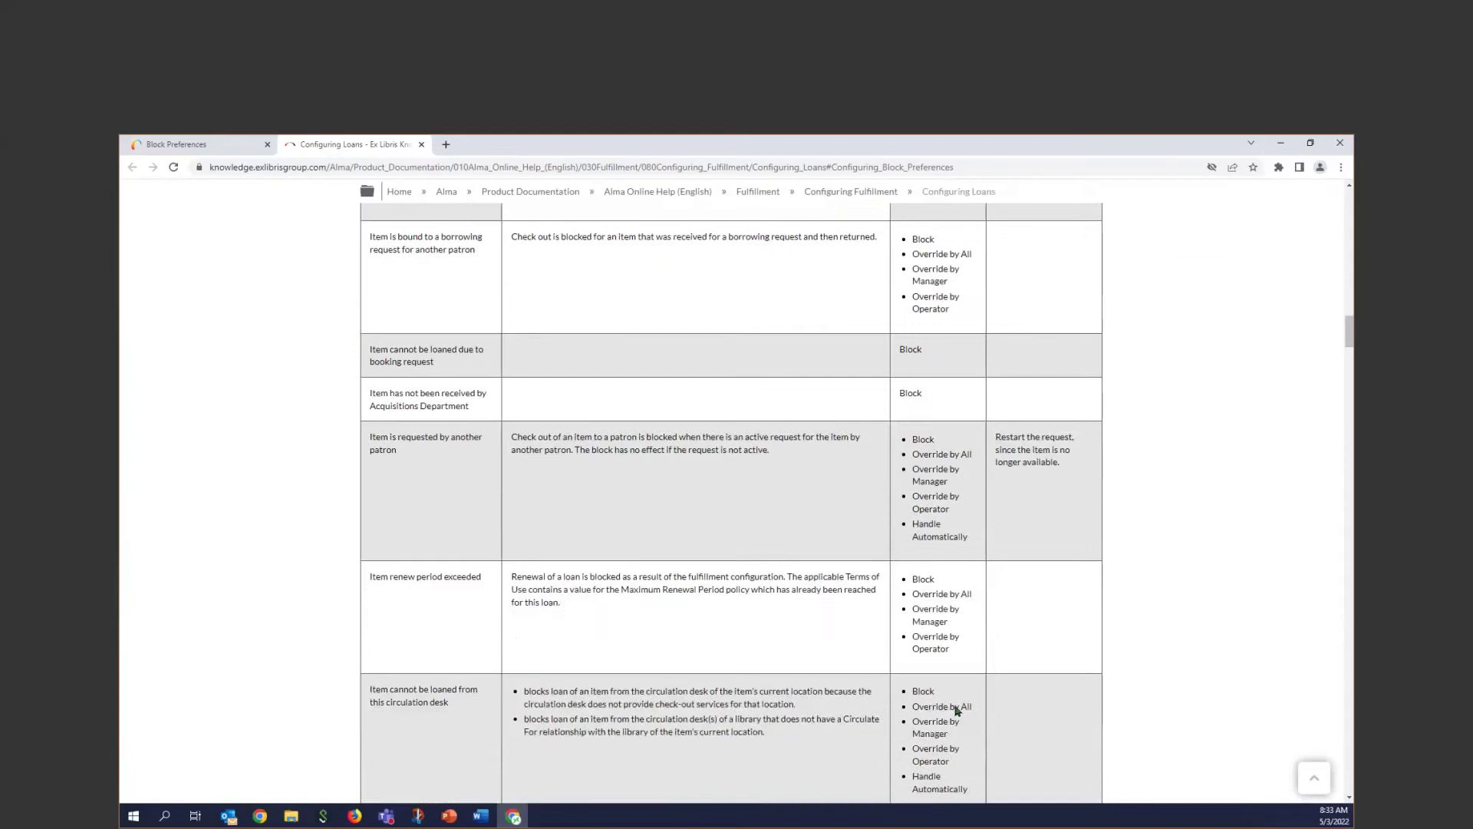
pyautogui.scroll(-2, 937, 700)
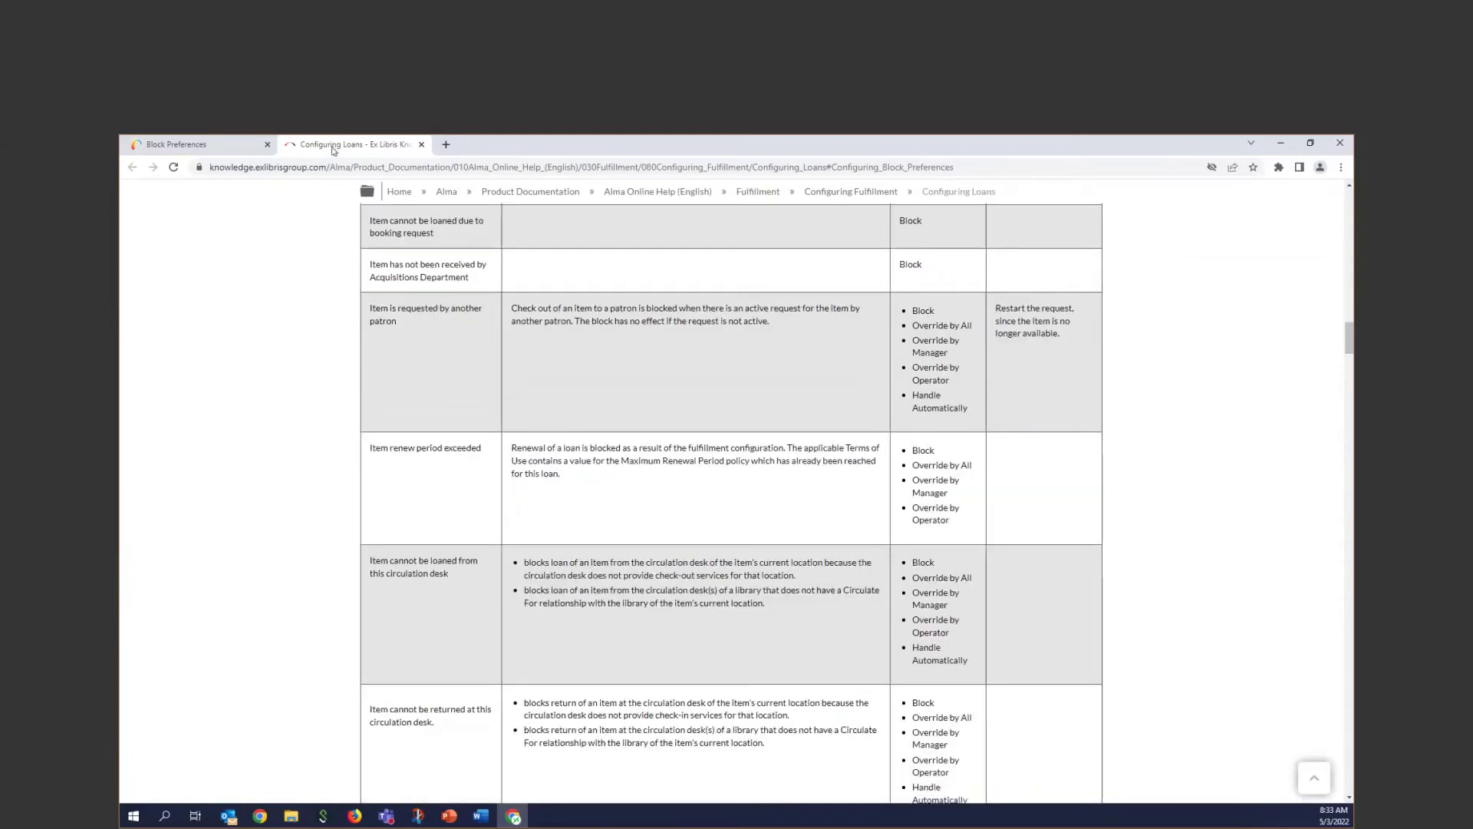
# Return to the Block Preferences page in Alma and search it for "on loan".
pyautogui.click(187, 145)
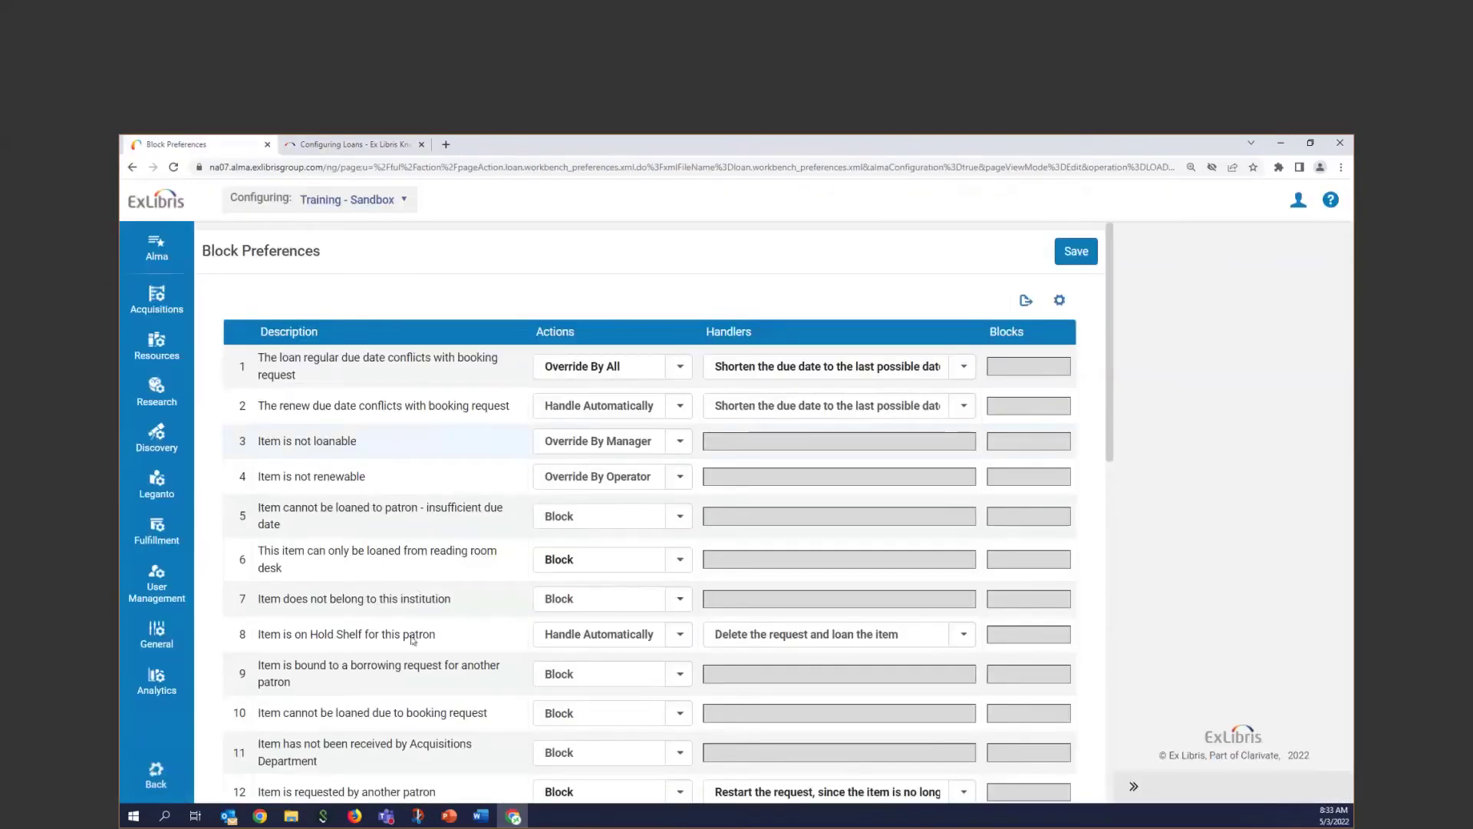
pyautogui.scroll(-1, 420, 676)
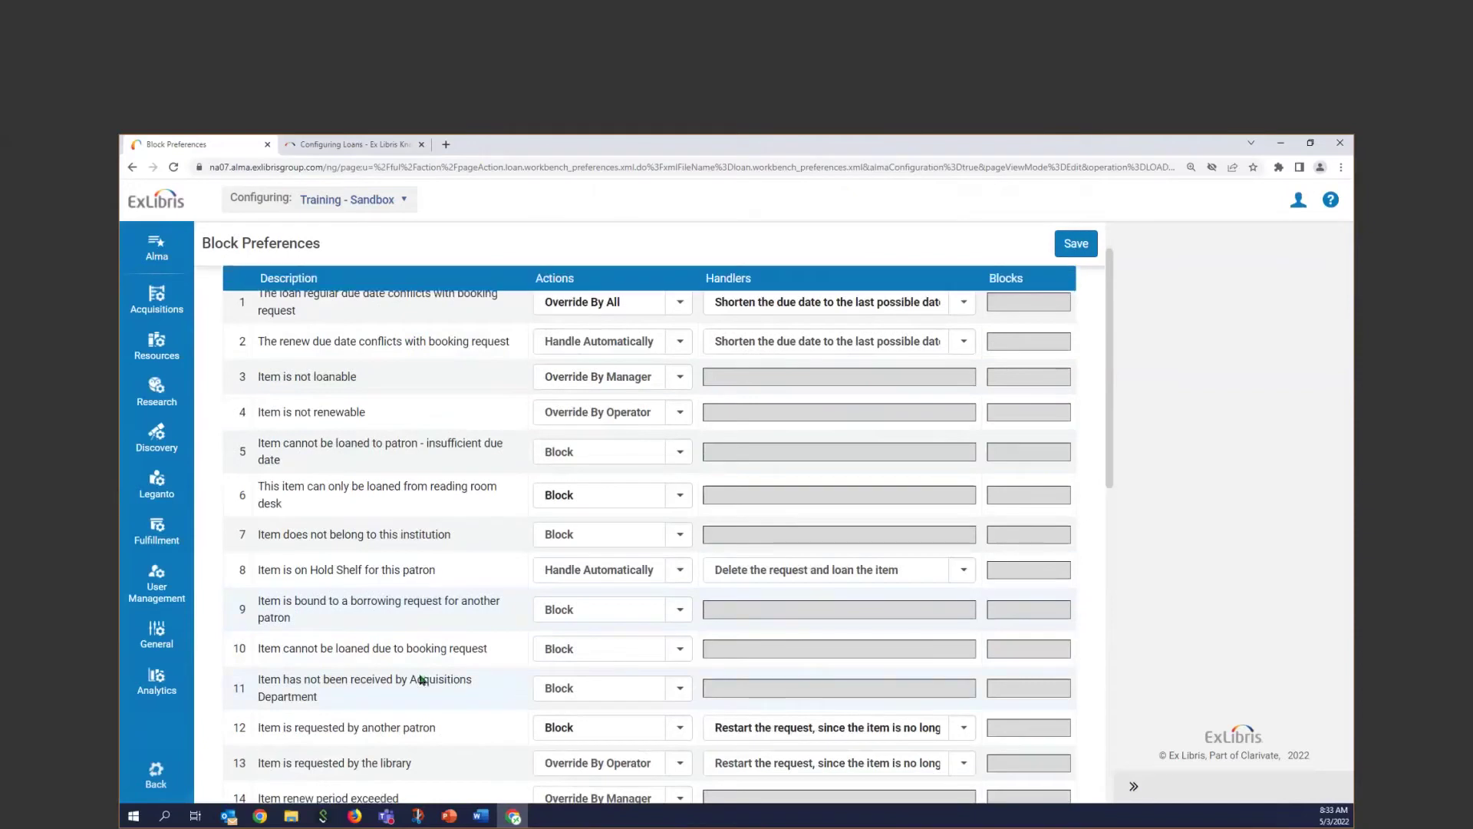
pyautogui.scroll(-1, 436, 737)
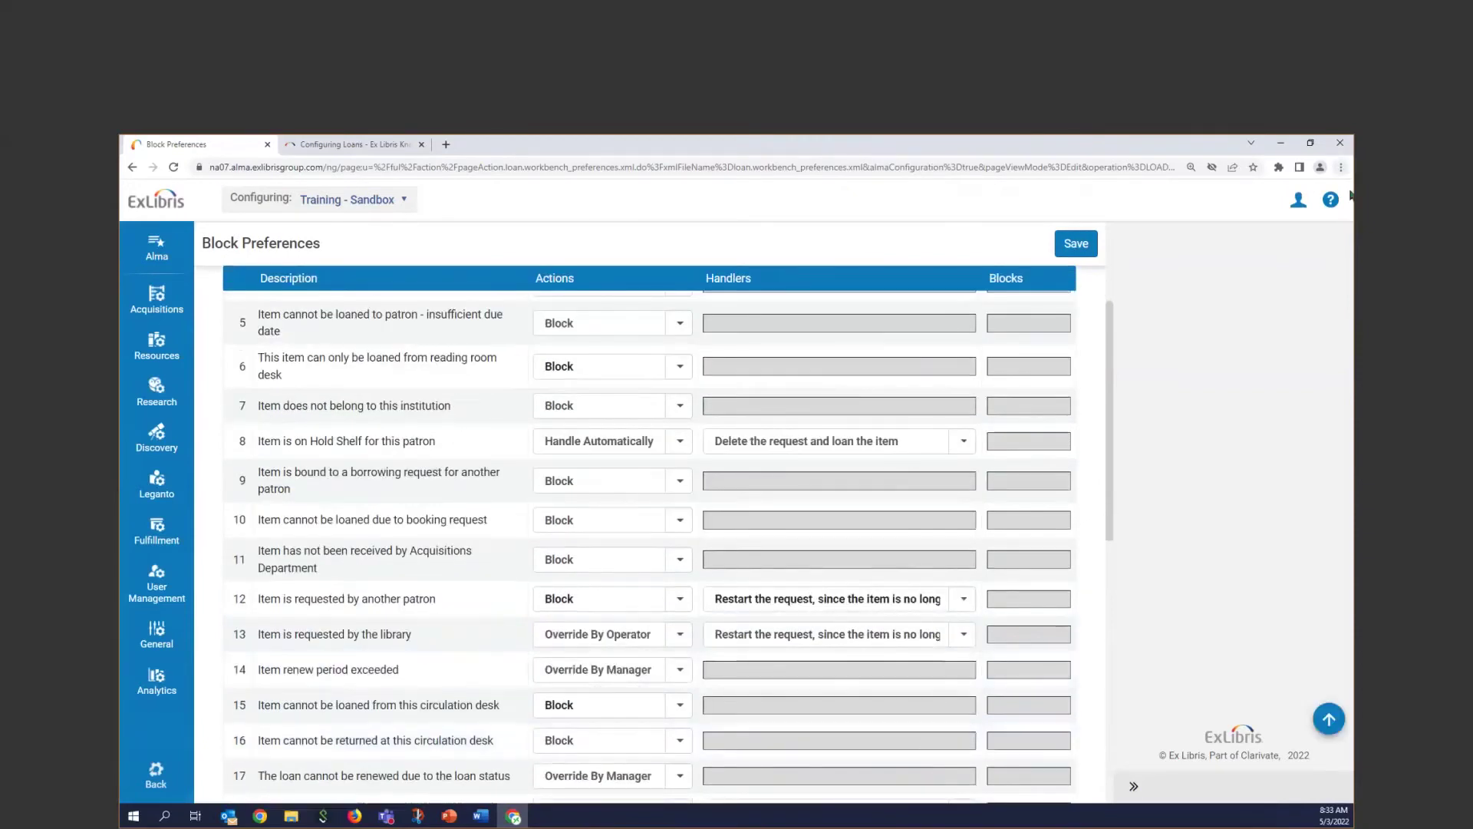
pyautogui.click(1341, 168)
pyautogui.click(1237, 323)
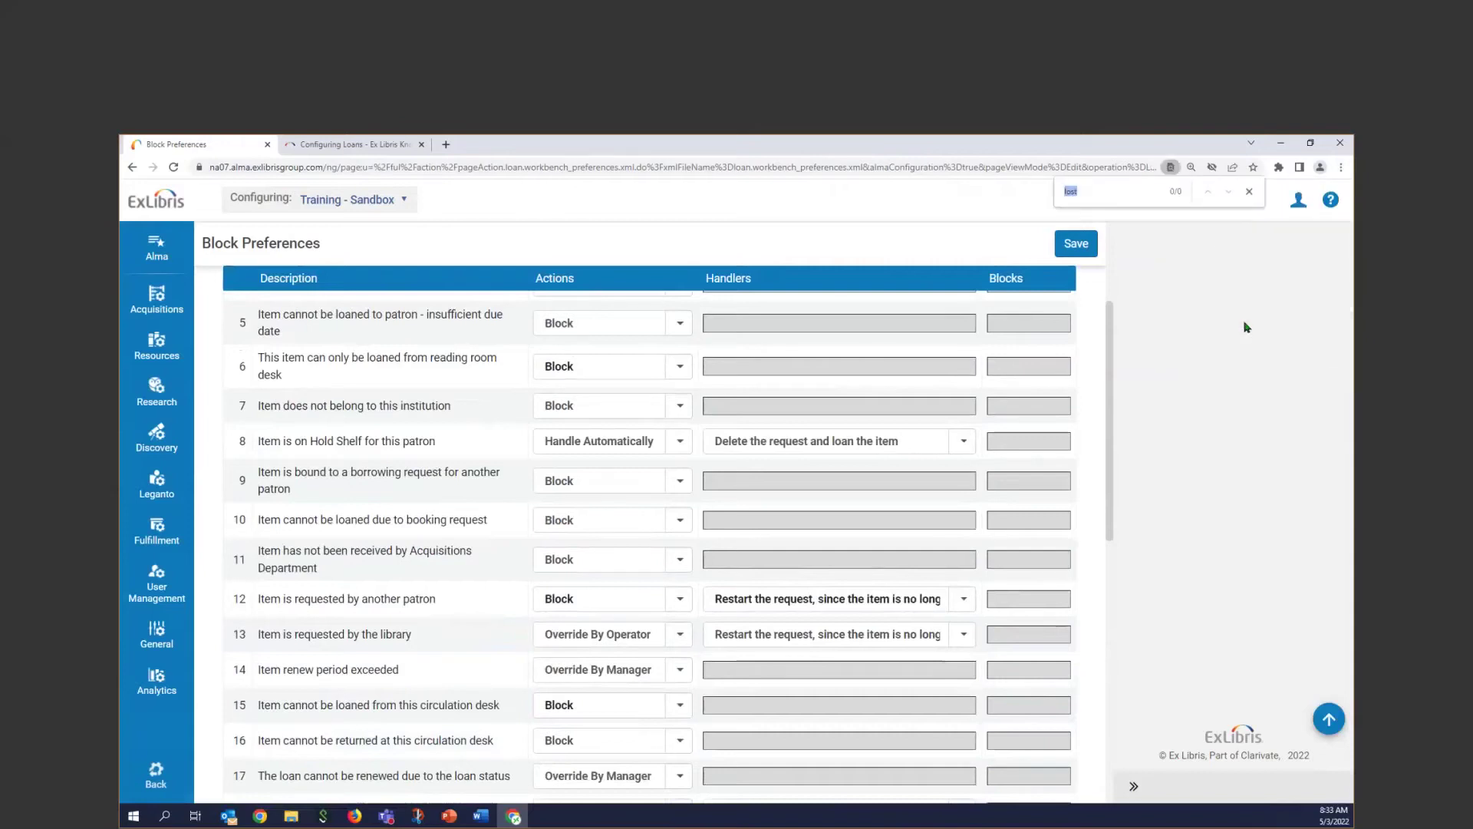
pyautogui.write('on loan')
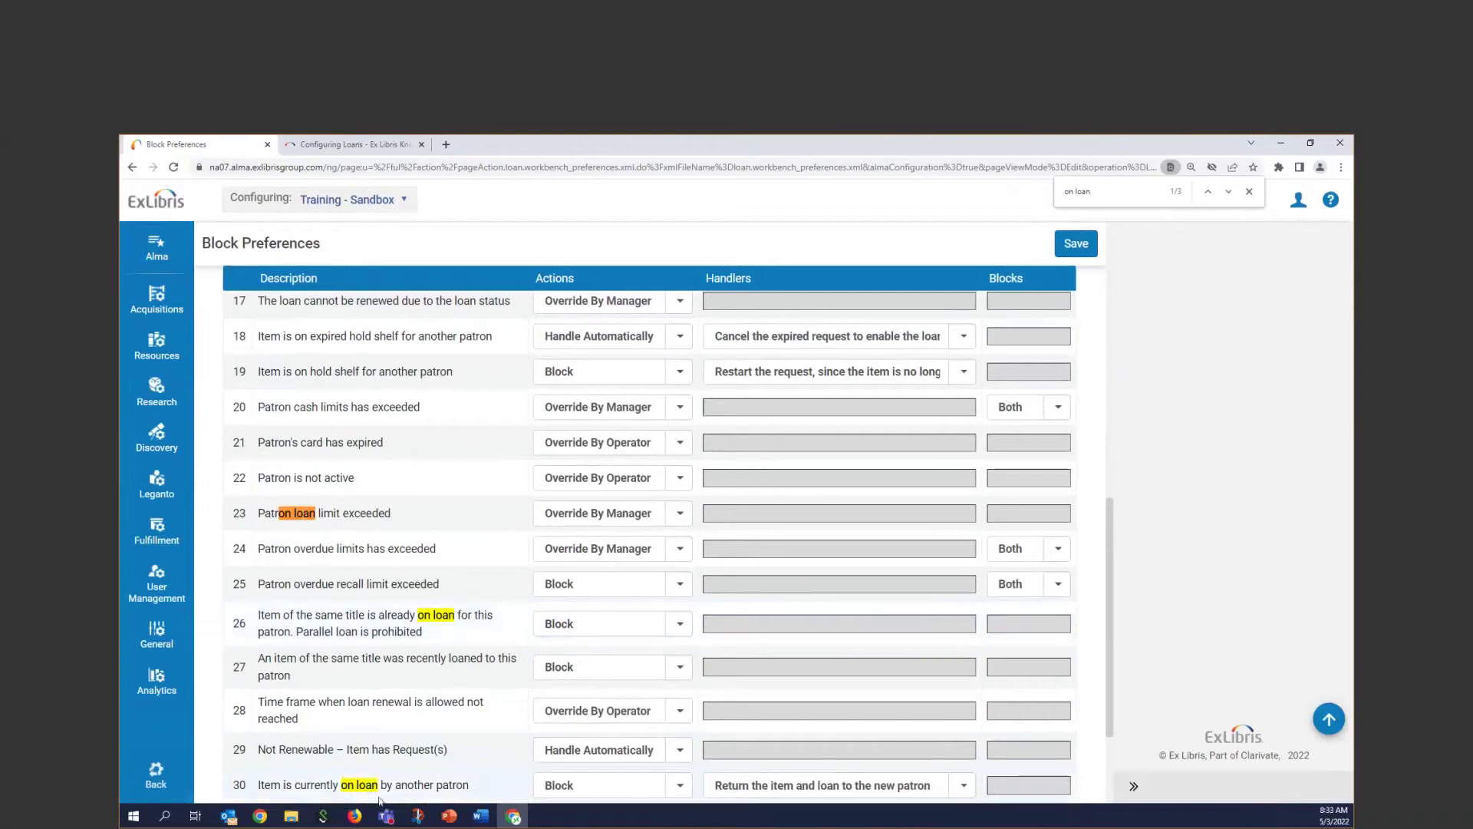
# View the action options for "Item is currently on loan by another patron" and "An item of the same title was recently loaned to this patron".
pyautogui.scroll(-1, 382, 734)
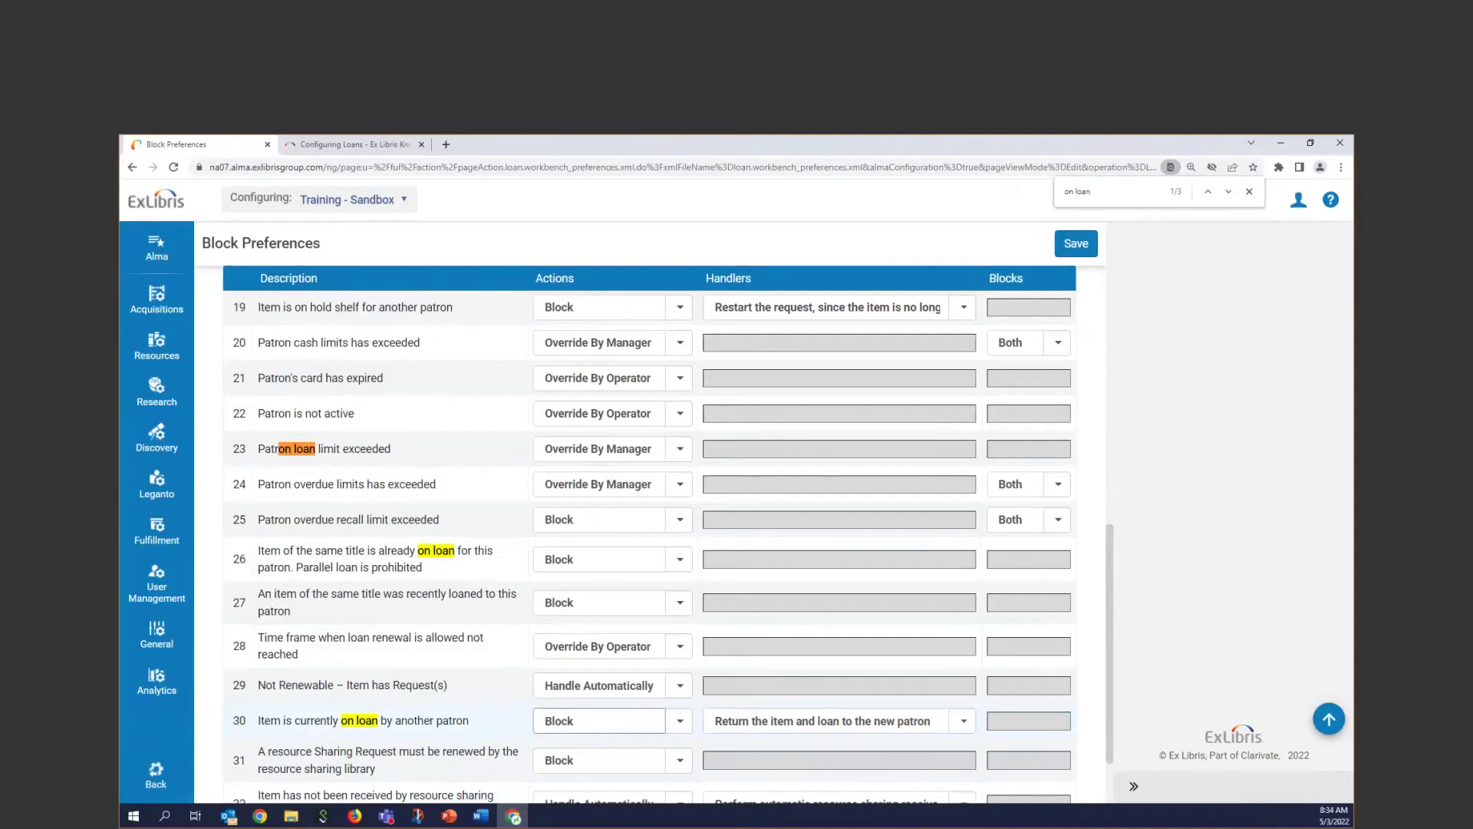
pyautogui.click(679, 724)
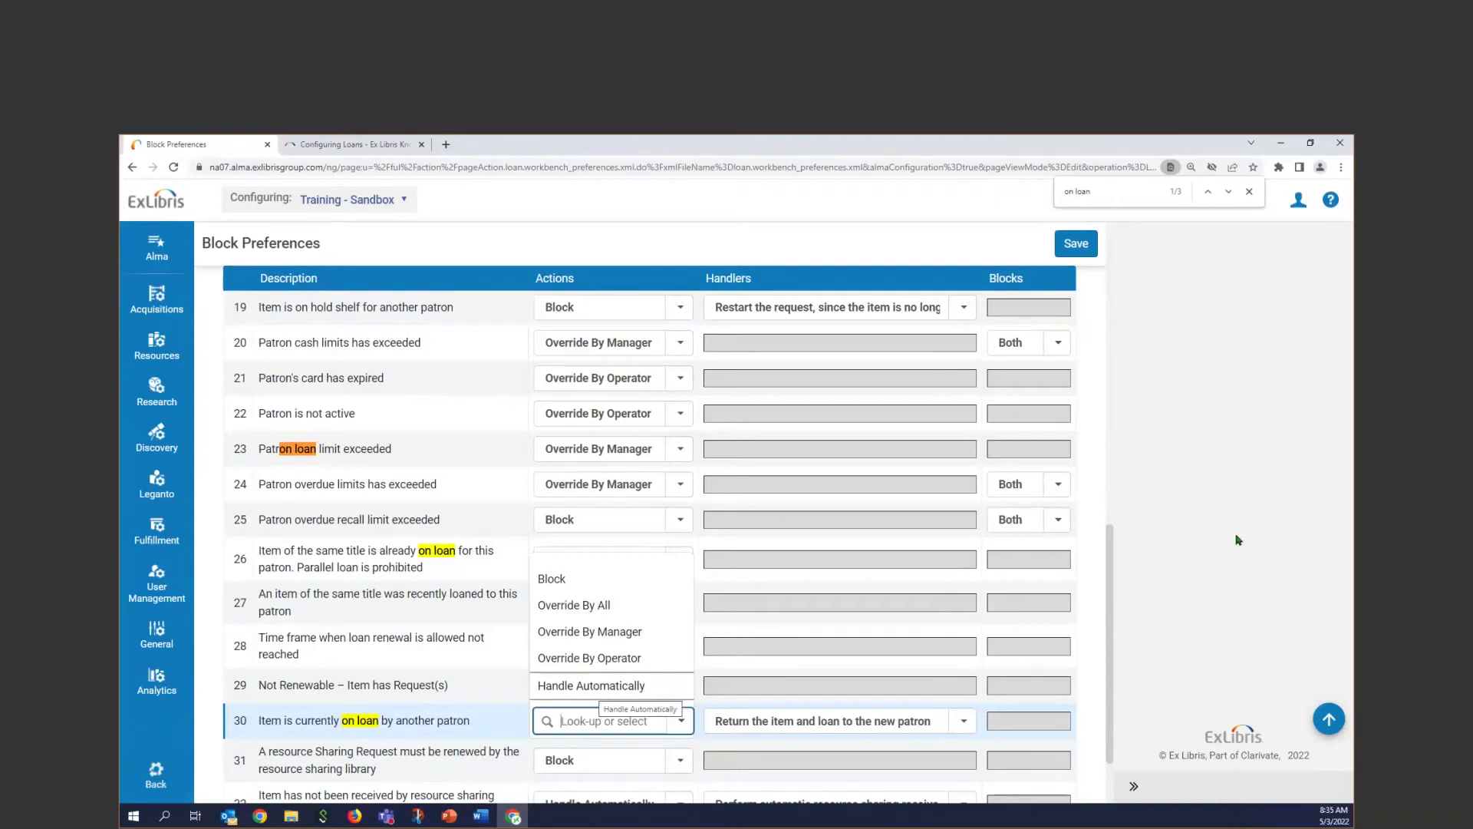
pyautogui.click(1218, 550)
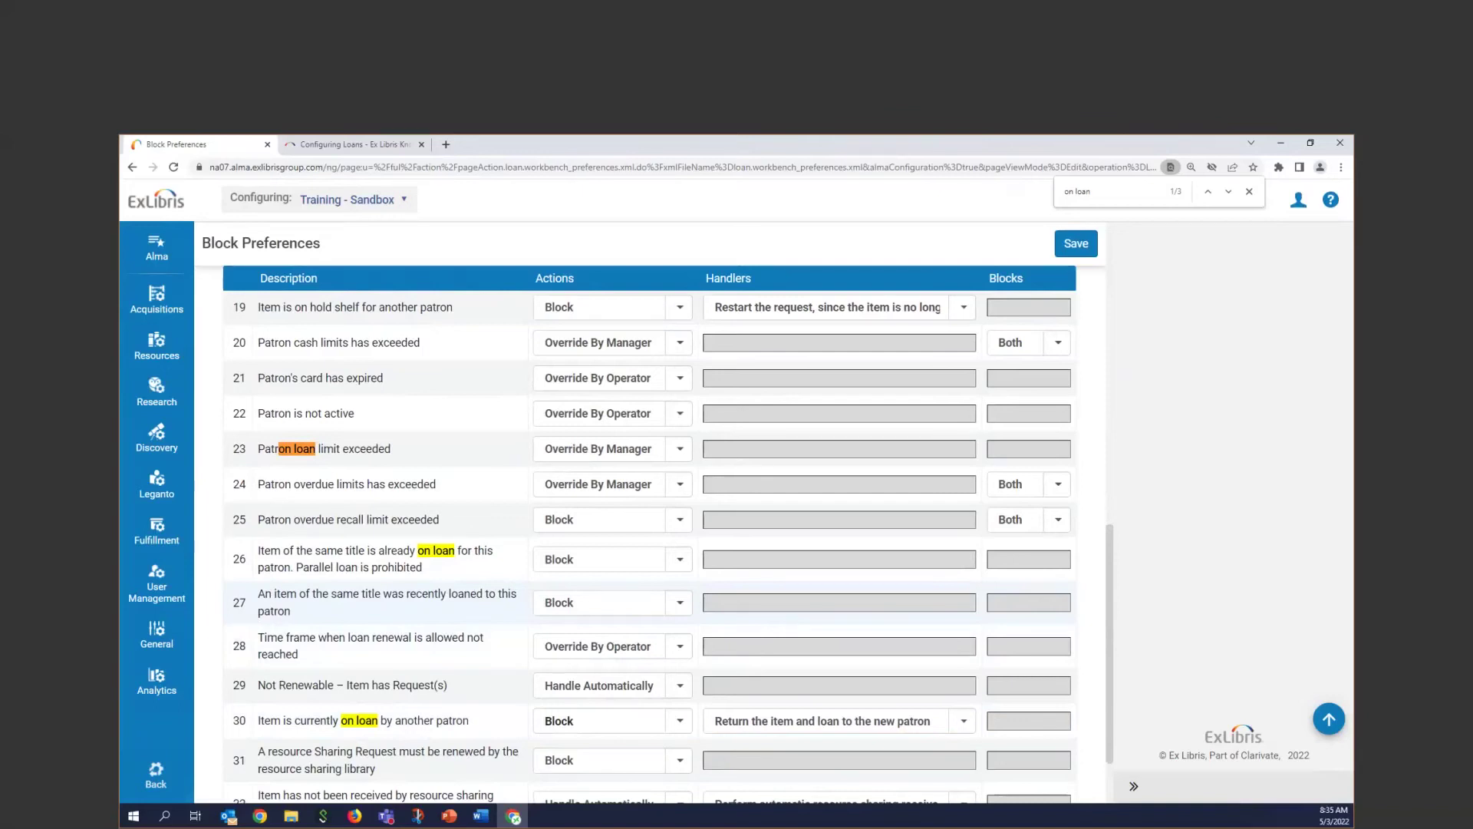
pyautogui.scroll(-2, 793, 623)
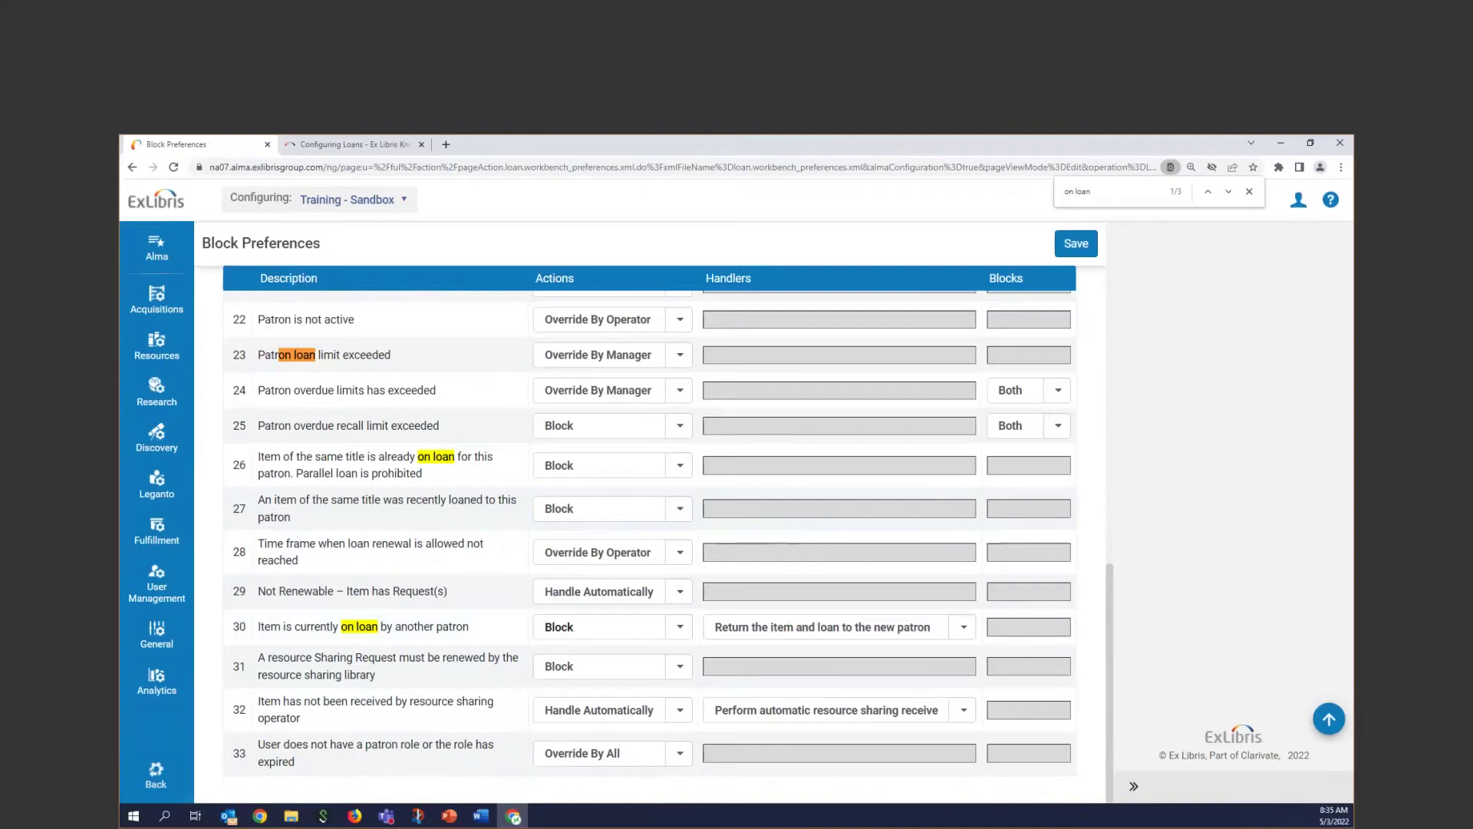
pyautogui.click(679, 509)
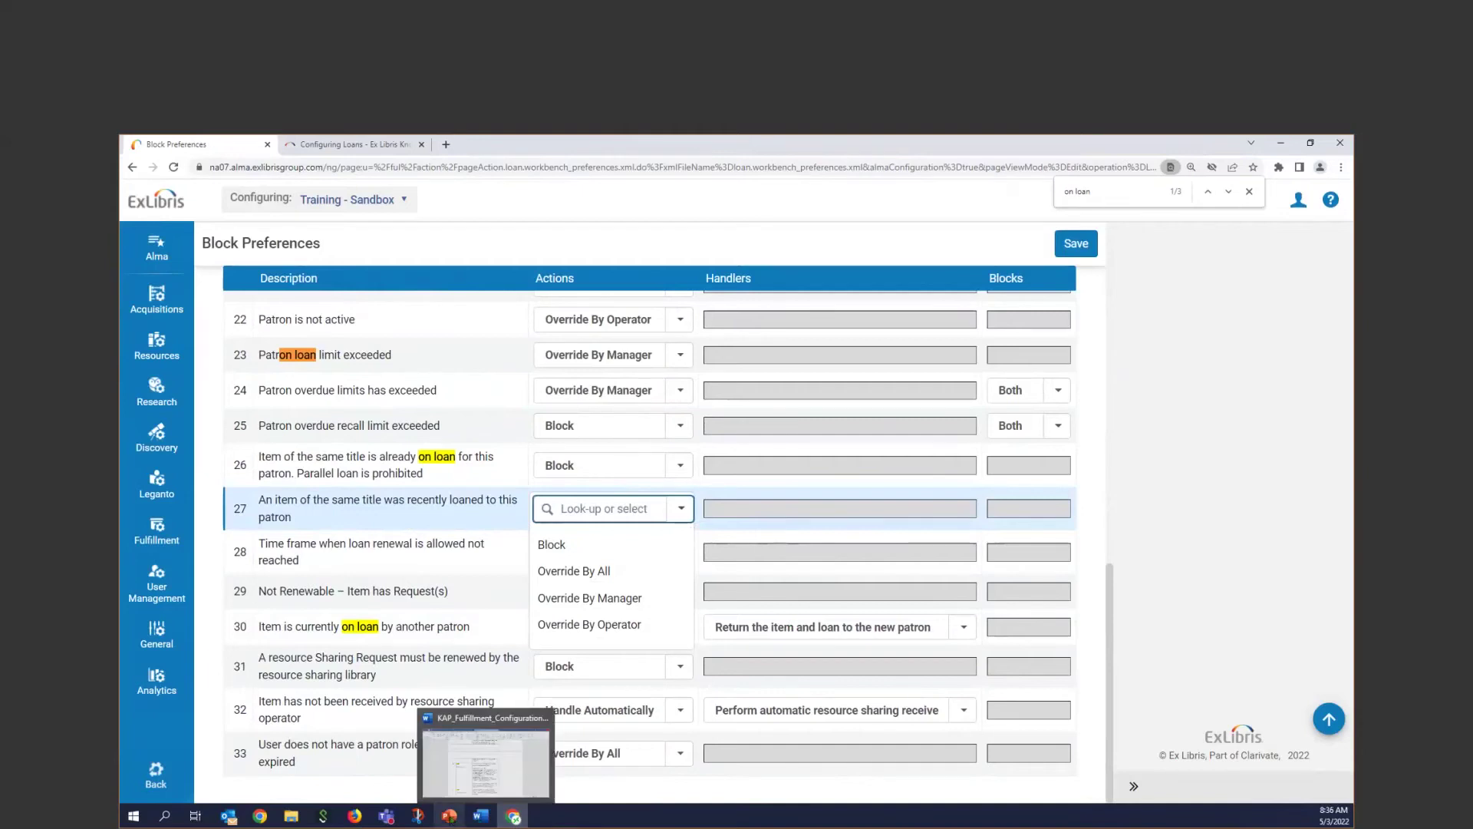
# Switch to the PowerPoint presentation and highlight the Block, Override by Manager, Override by Operator and Override by All definitions on the Available Actions slide.
pyautogui.click(453, 781)
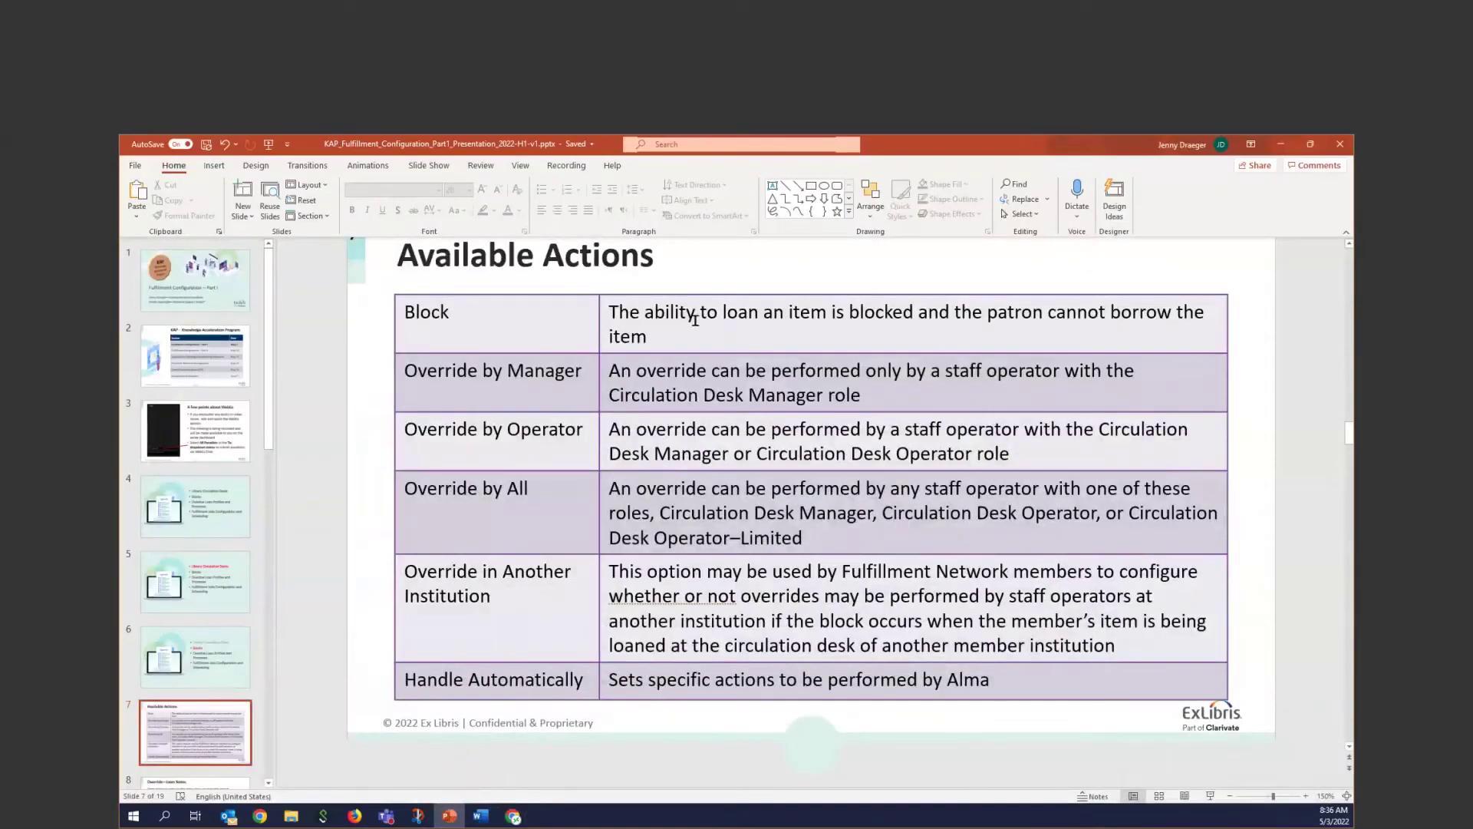
pyautogui.moveTo(610, 313); pyautogui.dragTo(776, 327)
pyautogui.moveTo(649, 376); pyautogui.dragTo(923, 382)
pyautogui.moveTo(649, 429); pyautogui.dragTo(850, 429)
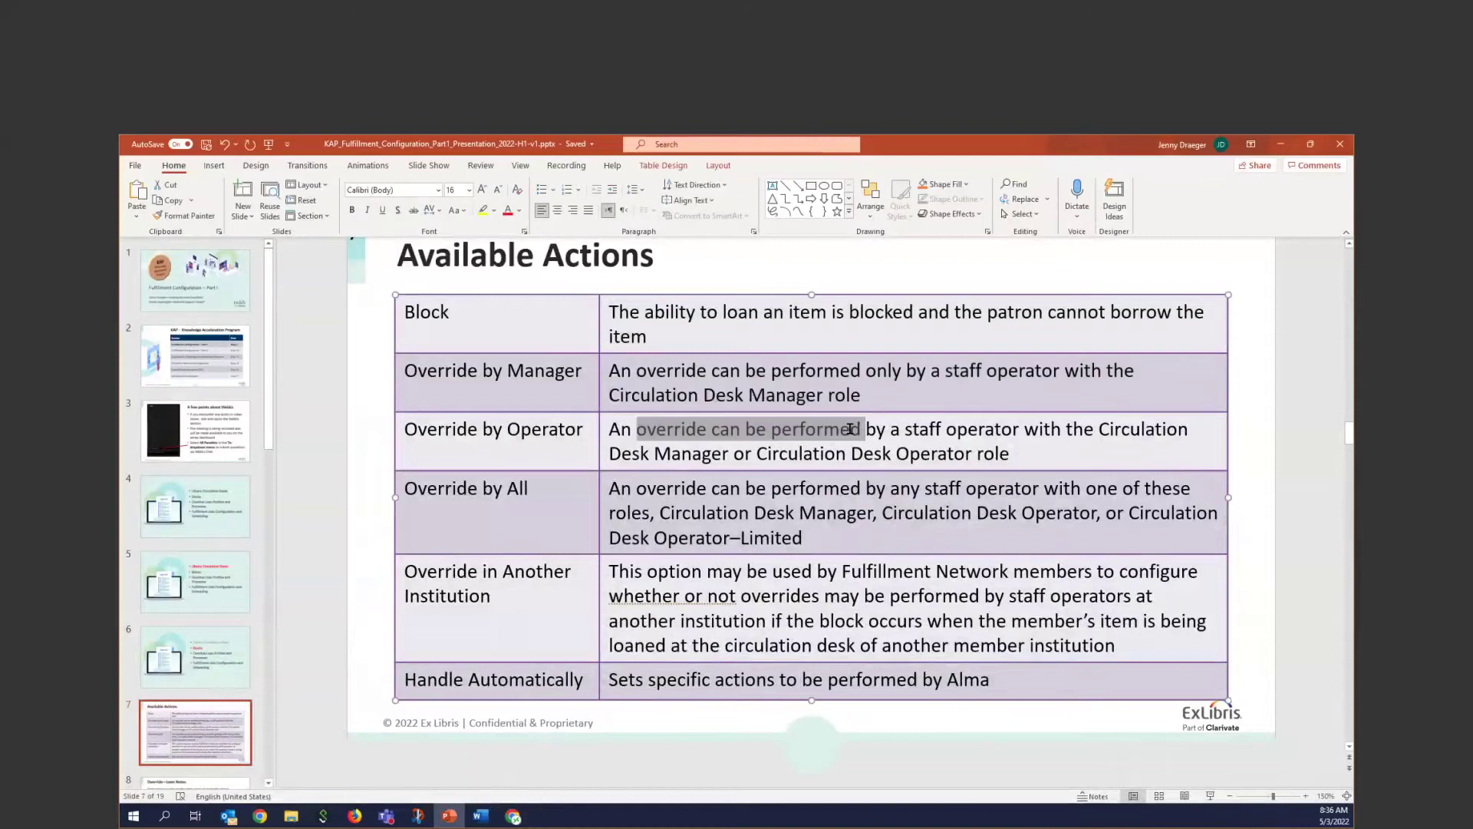
pyautogui.moveTo(639, 489); pyautogui.dragTo(804, 539)
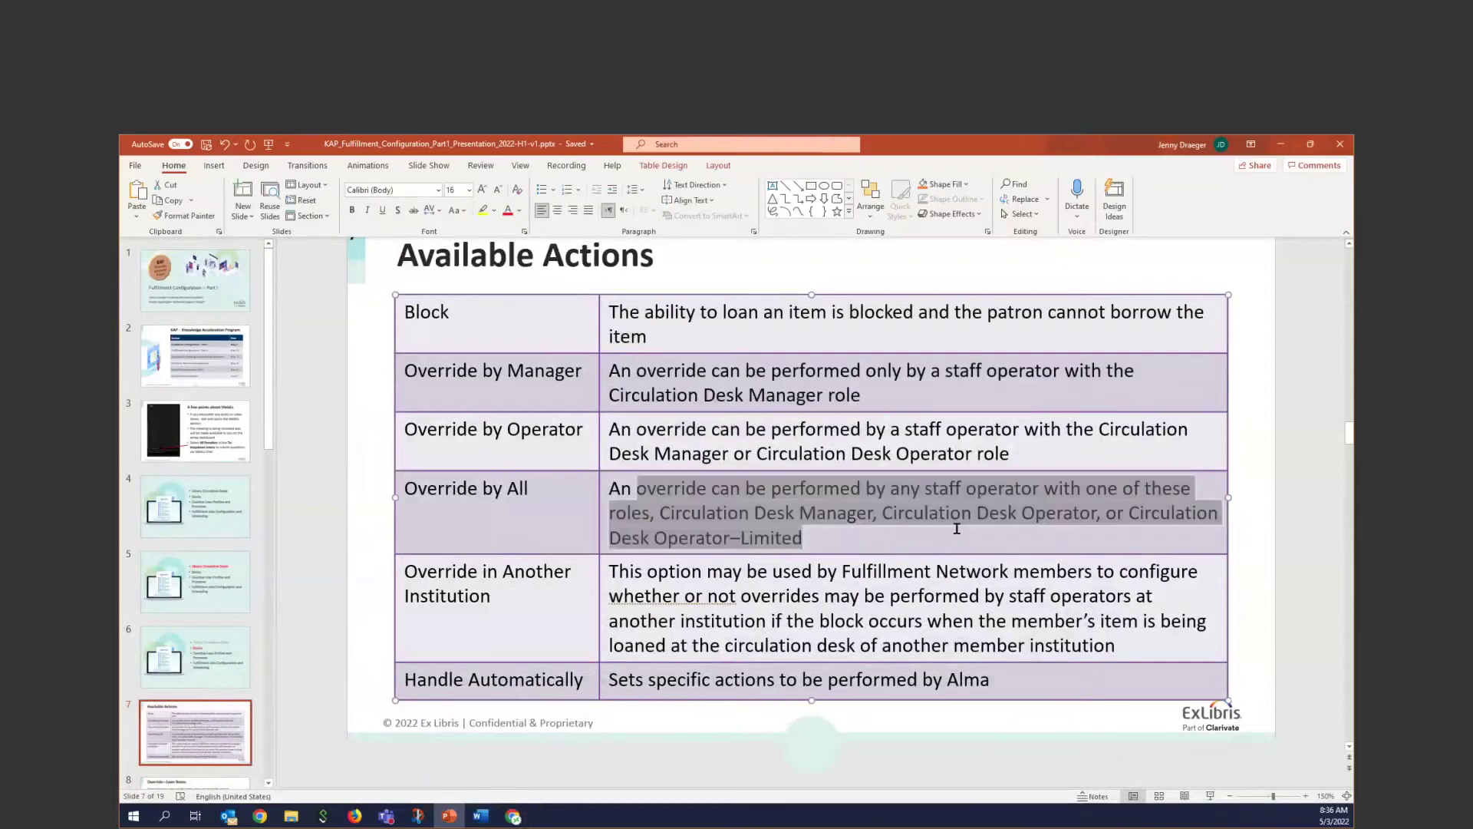
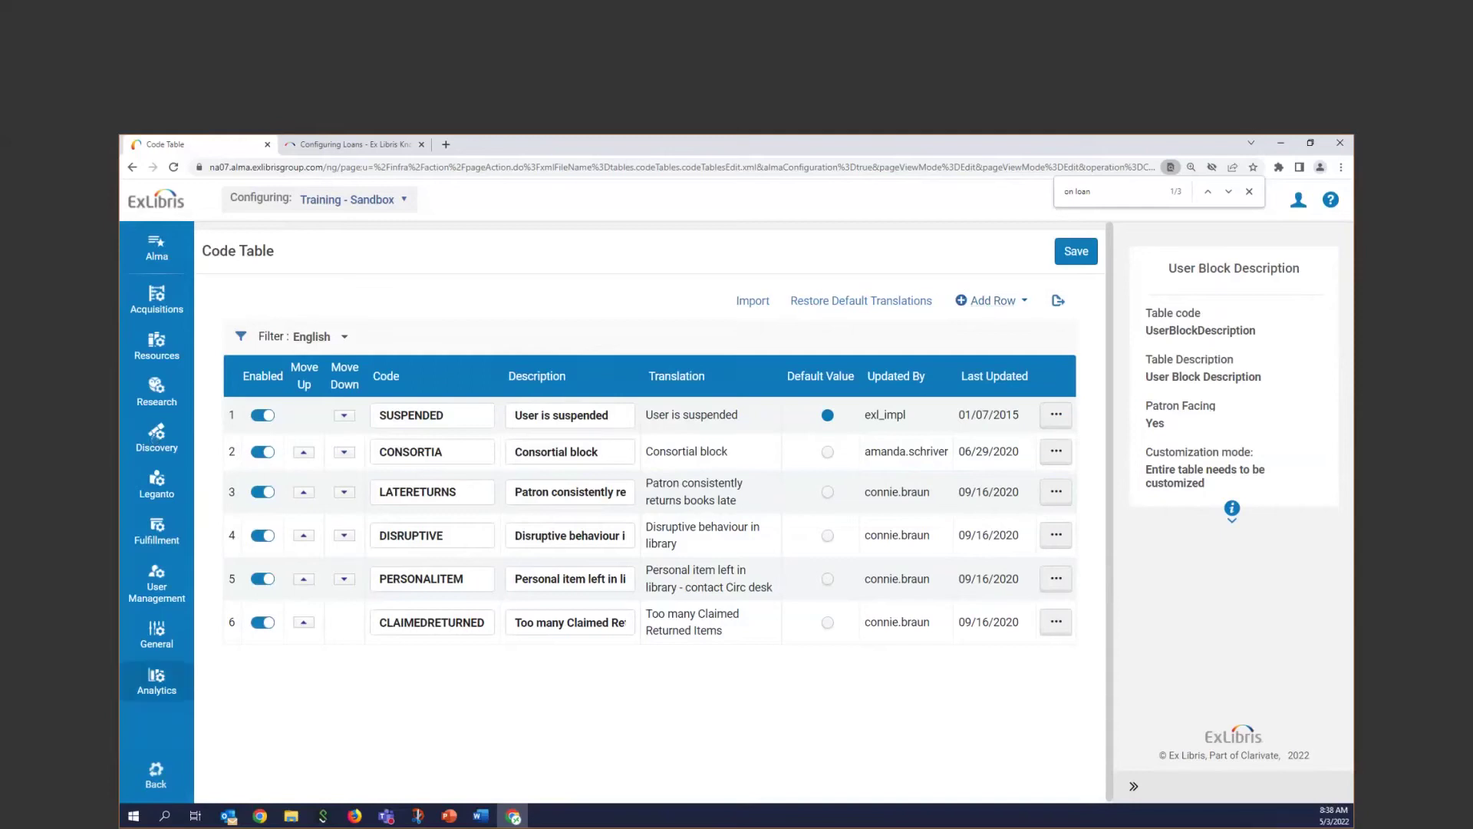
# Open the User Block Definitions mapping table and set the blocked action of the DISRUPT row to 03.
pyautogui.click(170, 541)
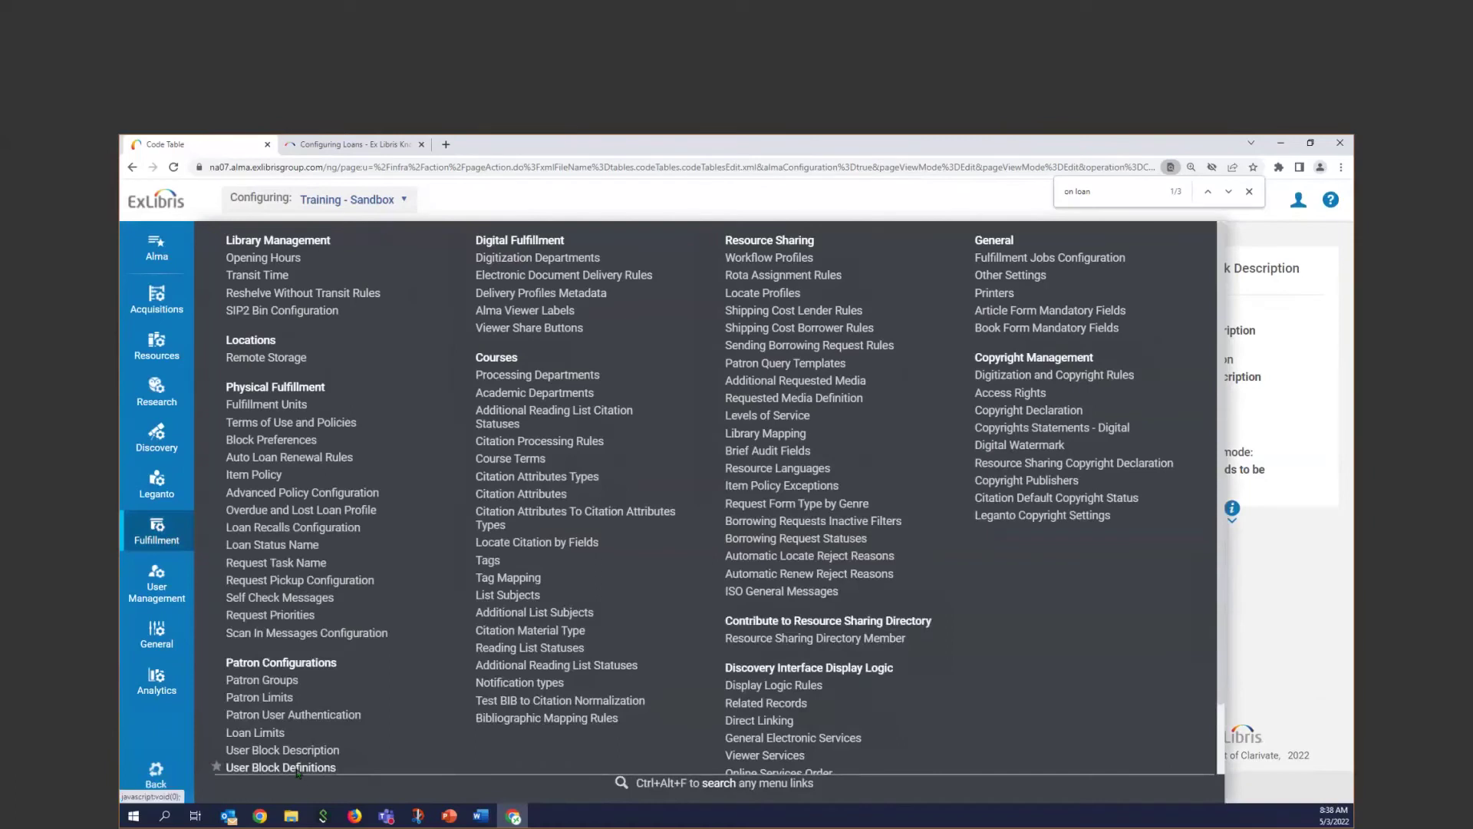
pyautogui.click(298, 769)
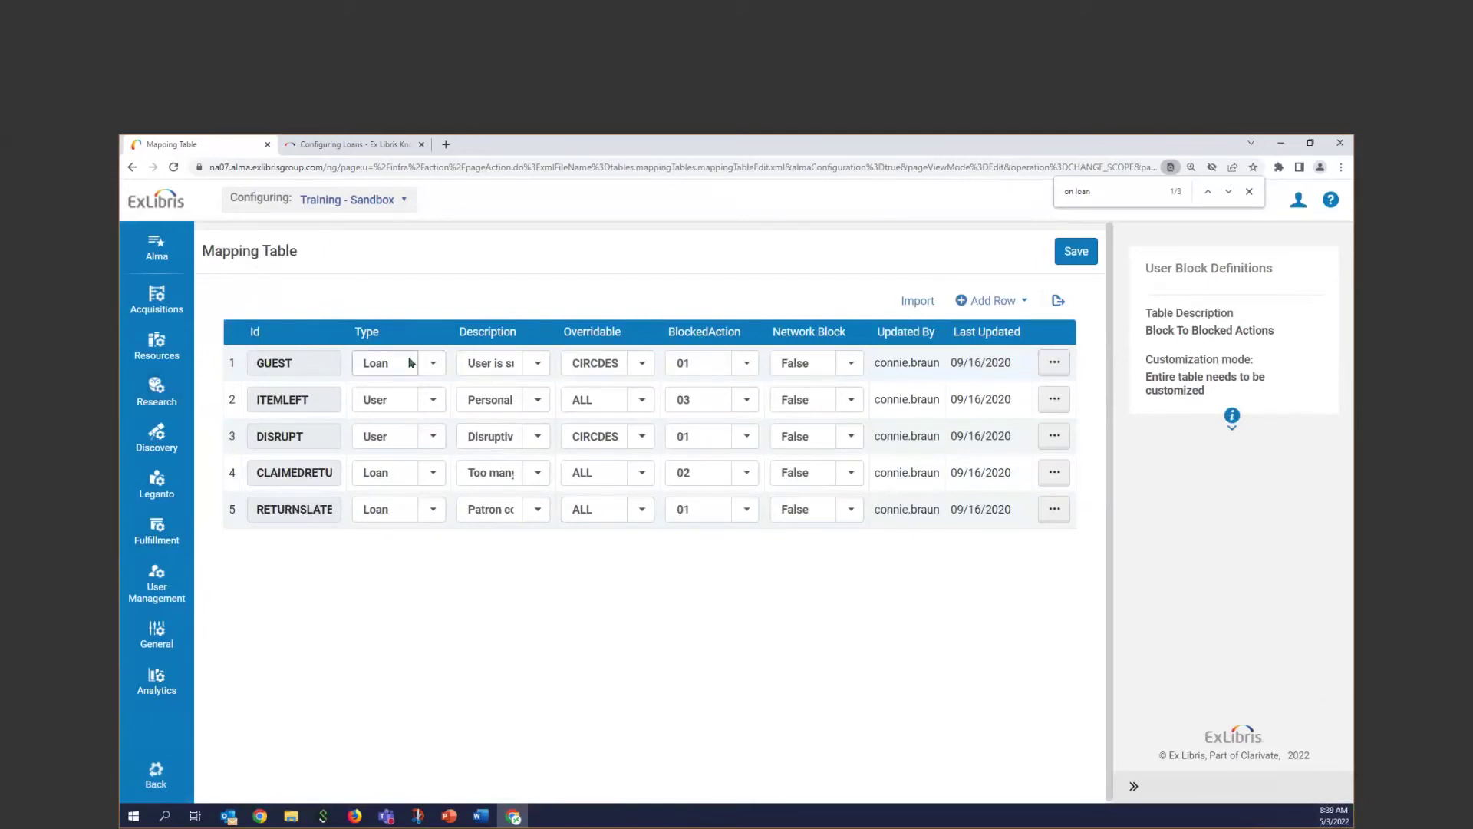
pyautogui.click(699, 472)
pyautogui.click(743, 443)
pyautogui.click(742, 439)
pyautogui.click(742, 437)
pyautogui.click(676, 525)
# Set the blocked action of the ITEMLEFT row to 01 and save the mapping table.
pyautogui.click(746, 405)
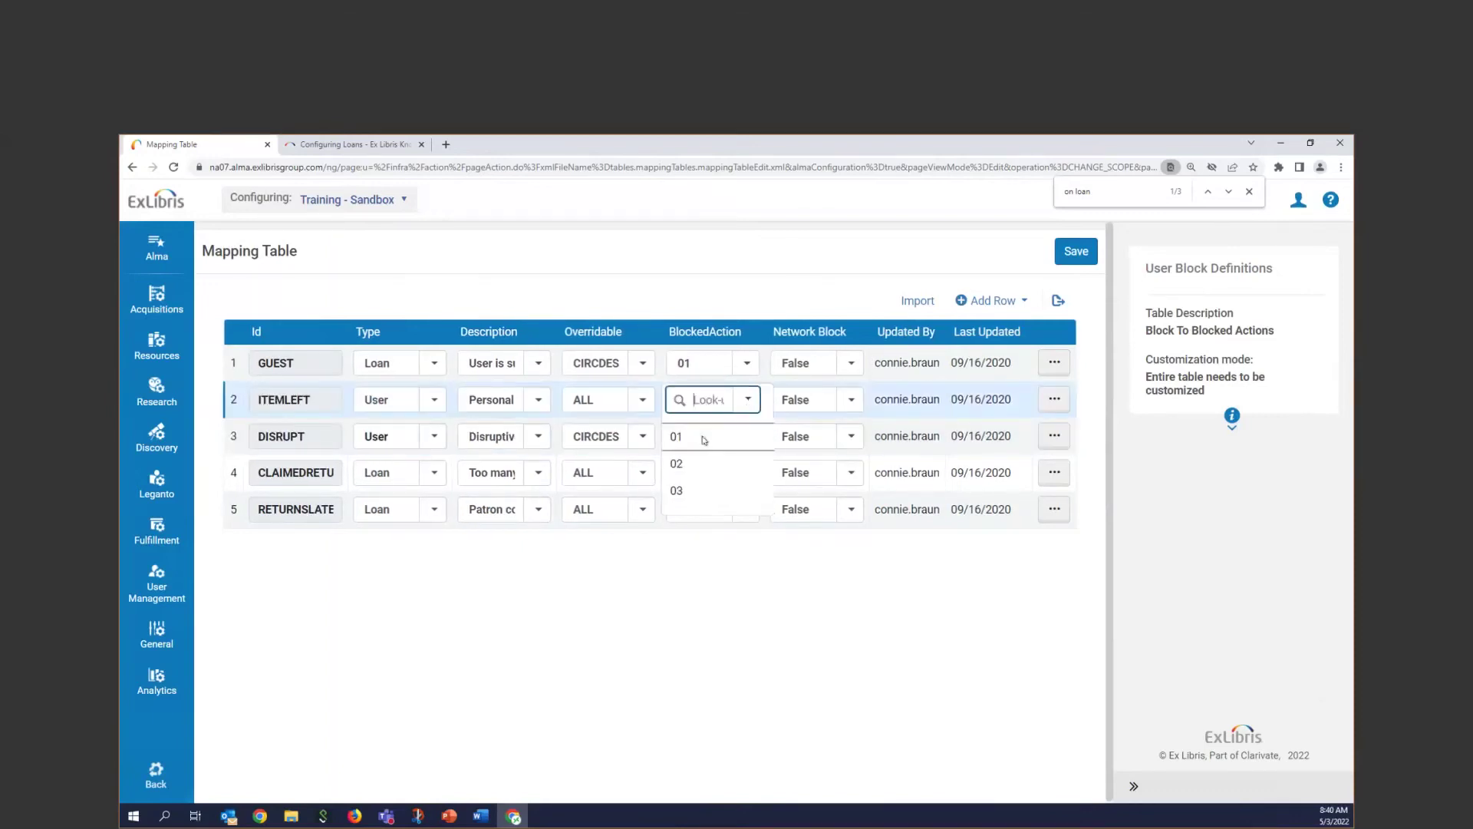
pyautogui.click(700, 438)
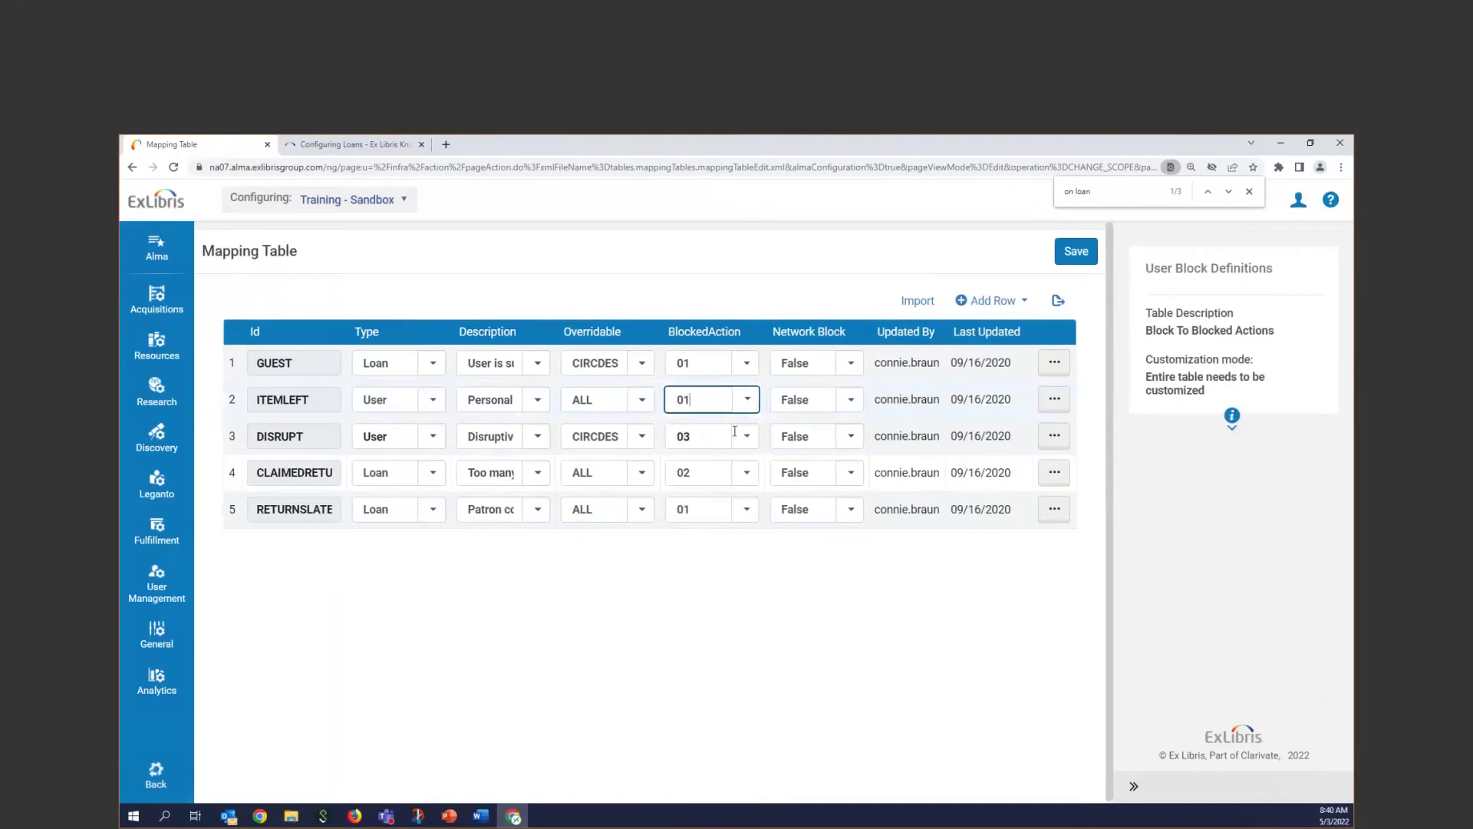
pyautogui.click(1064, 260)
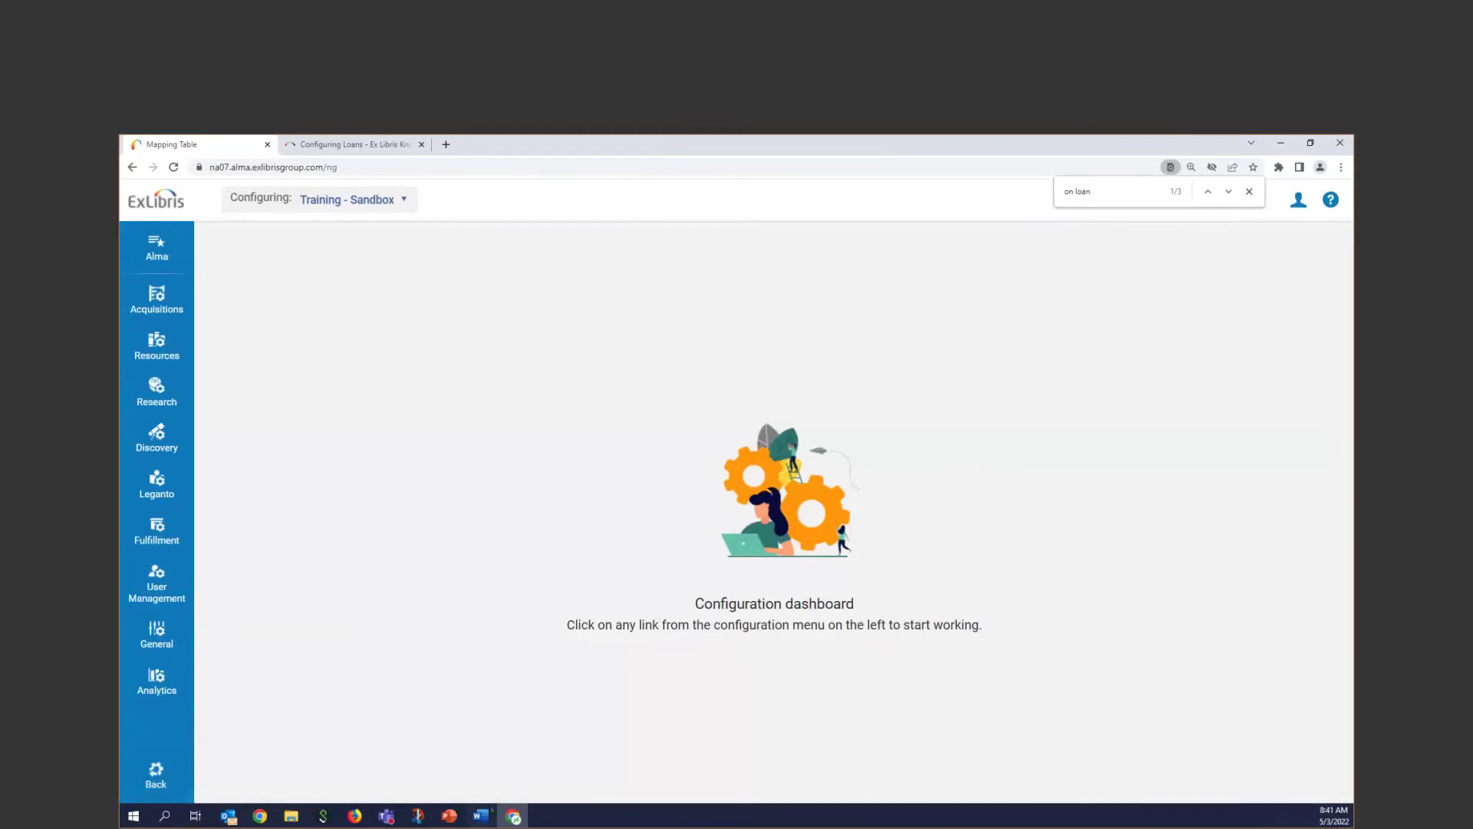
# Switch to the PowerPoint presentation and show the agenda slide for Overdue Loan Profiles and Processes, ending the slide show after it.
pyautogui.click(450, 816)
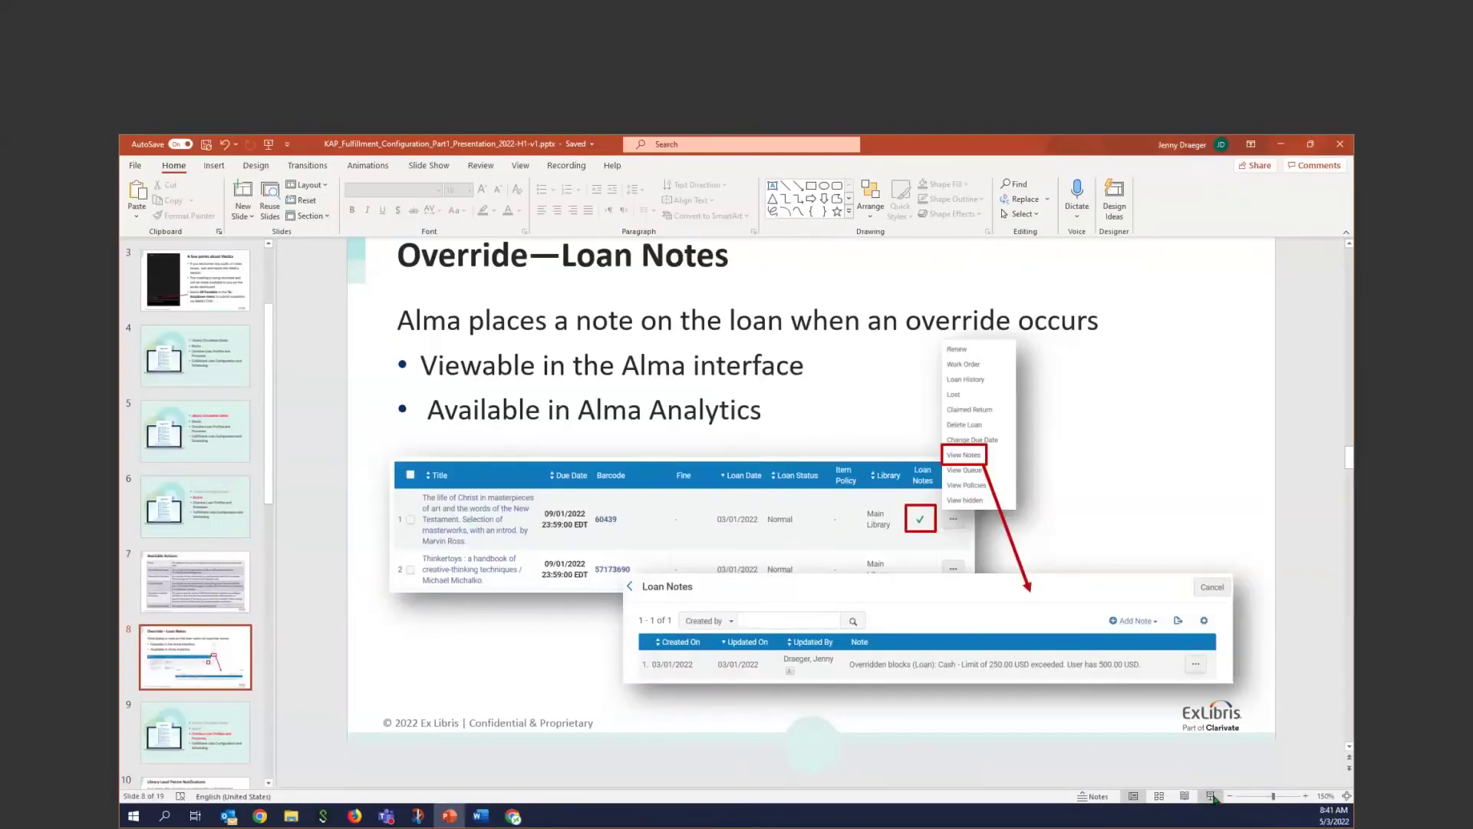
pyautogui.click(1210, 795)
pyautogui.press('Right')
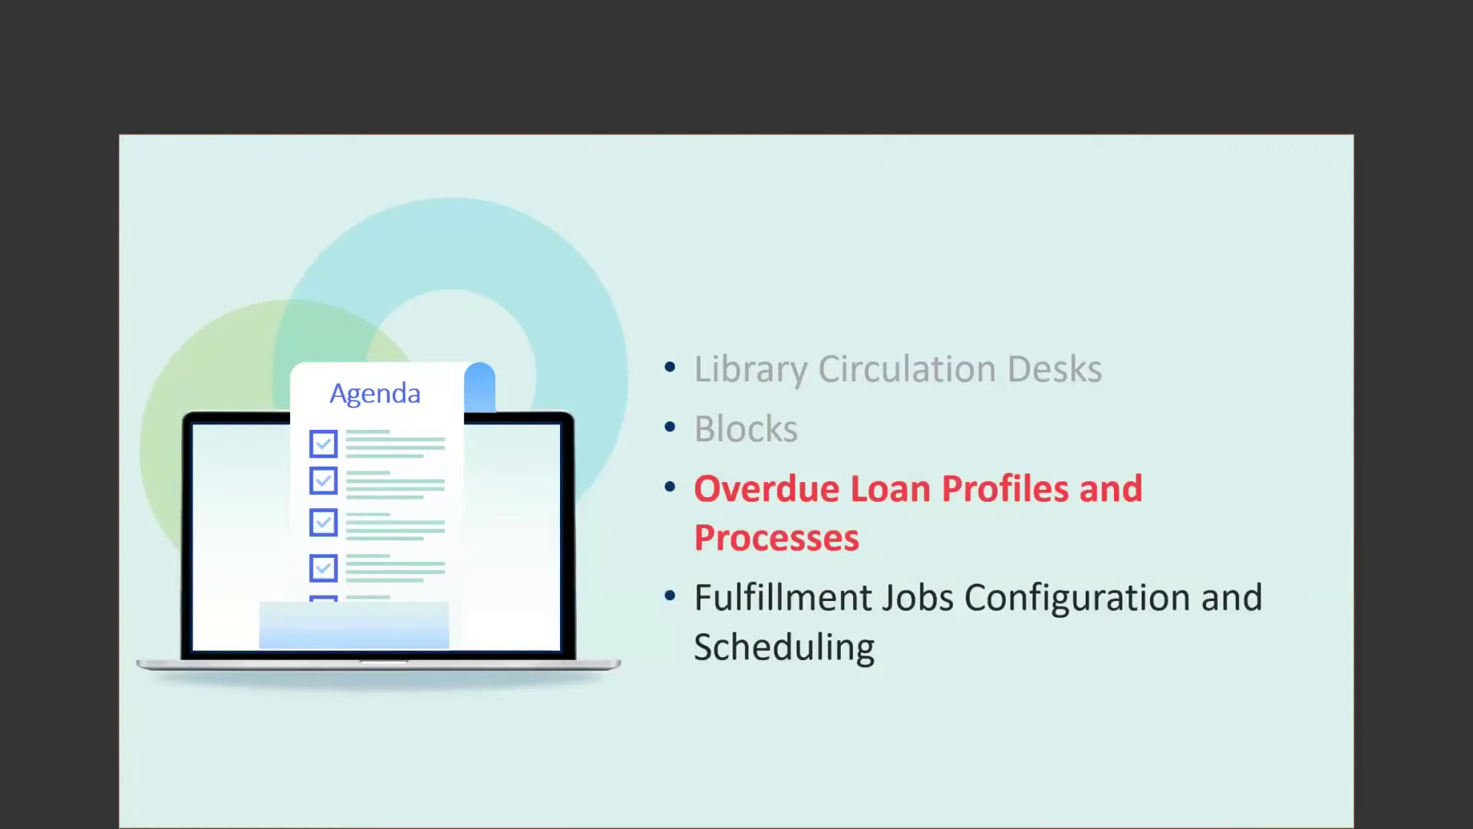
pyautogui.press('Escape')
# Switch back to Alma and display the fulfillment configuration's Overdue and Lost Loan Profile list.
pyautogui.click(513, 815)
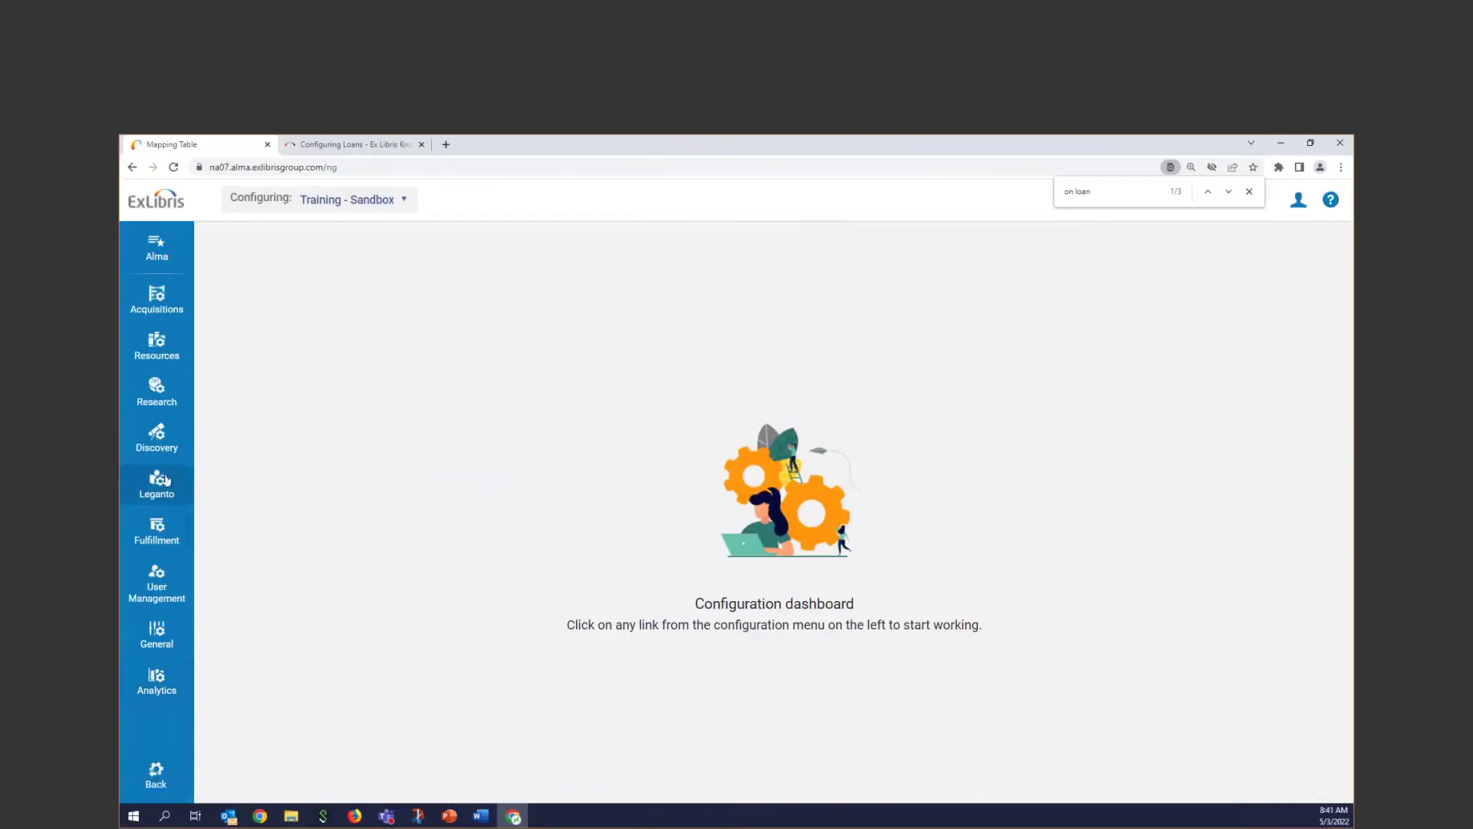
pyautogui.click(165, 541)
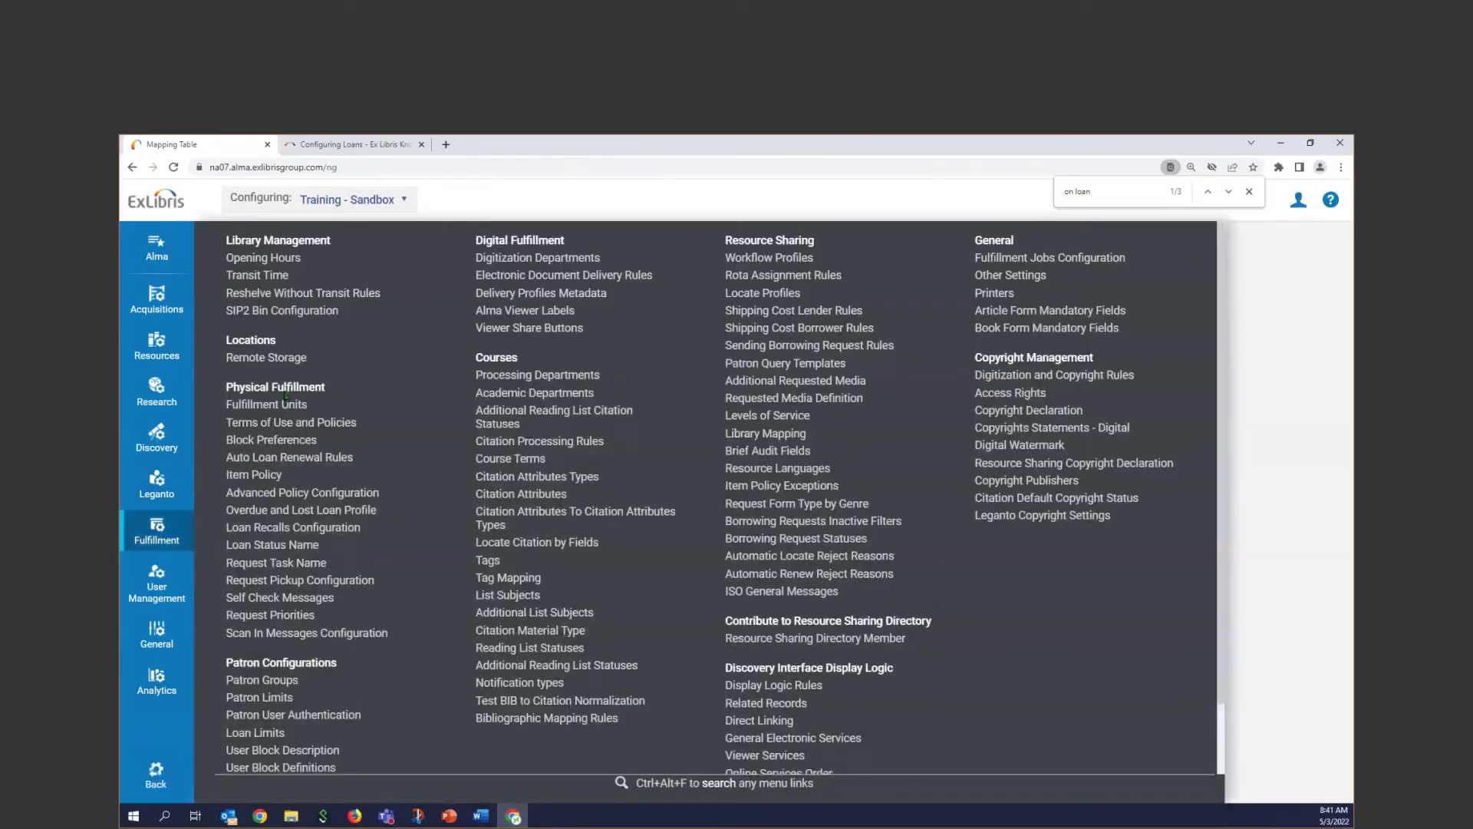
pyautogui.click(311, 516)
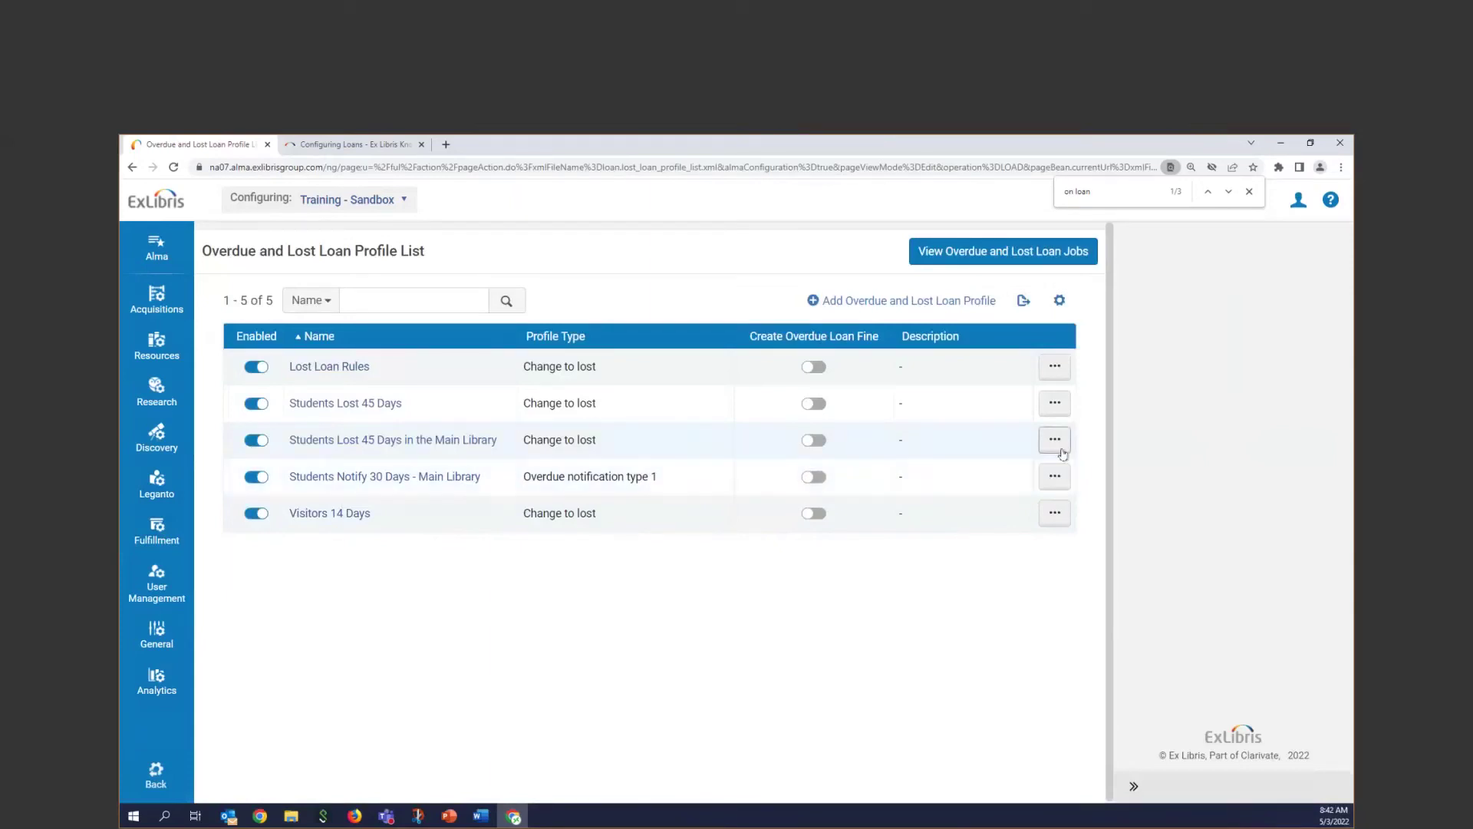
# Examine the settings of the "Students Notify 30 Days - Main Library" profile, including block type, days and library, and exit without saving.
pyautogui.click(1055, 482)
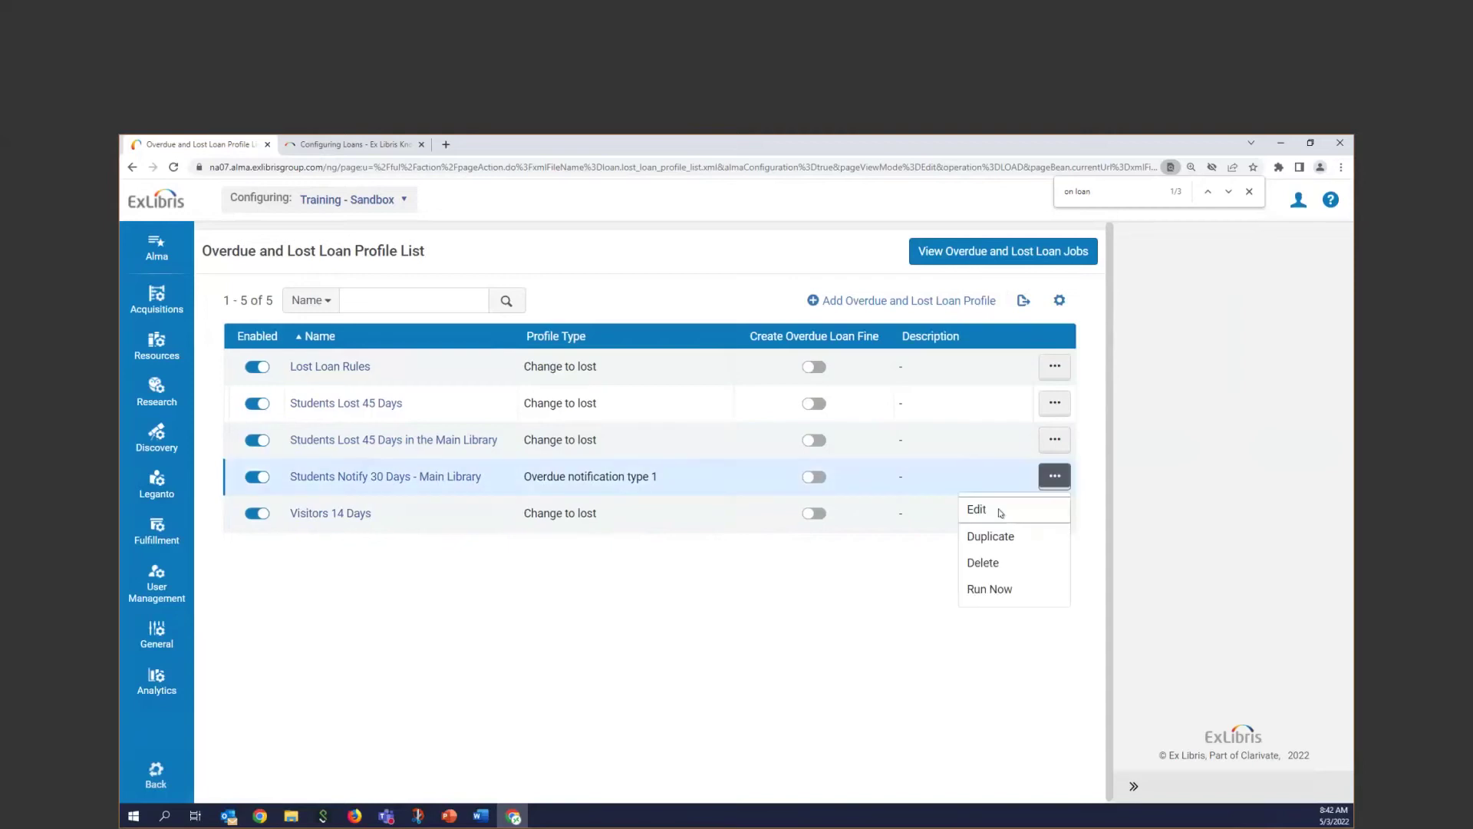
pyautogui.click(1001, 515)
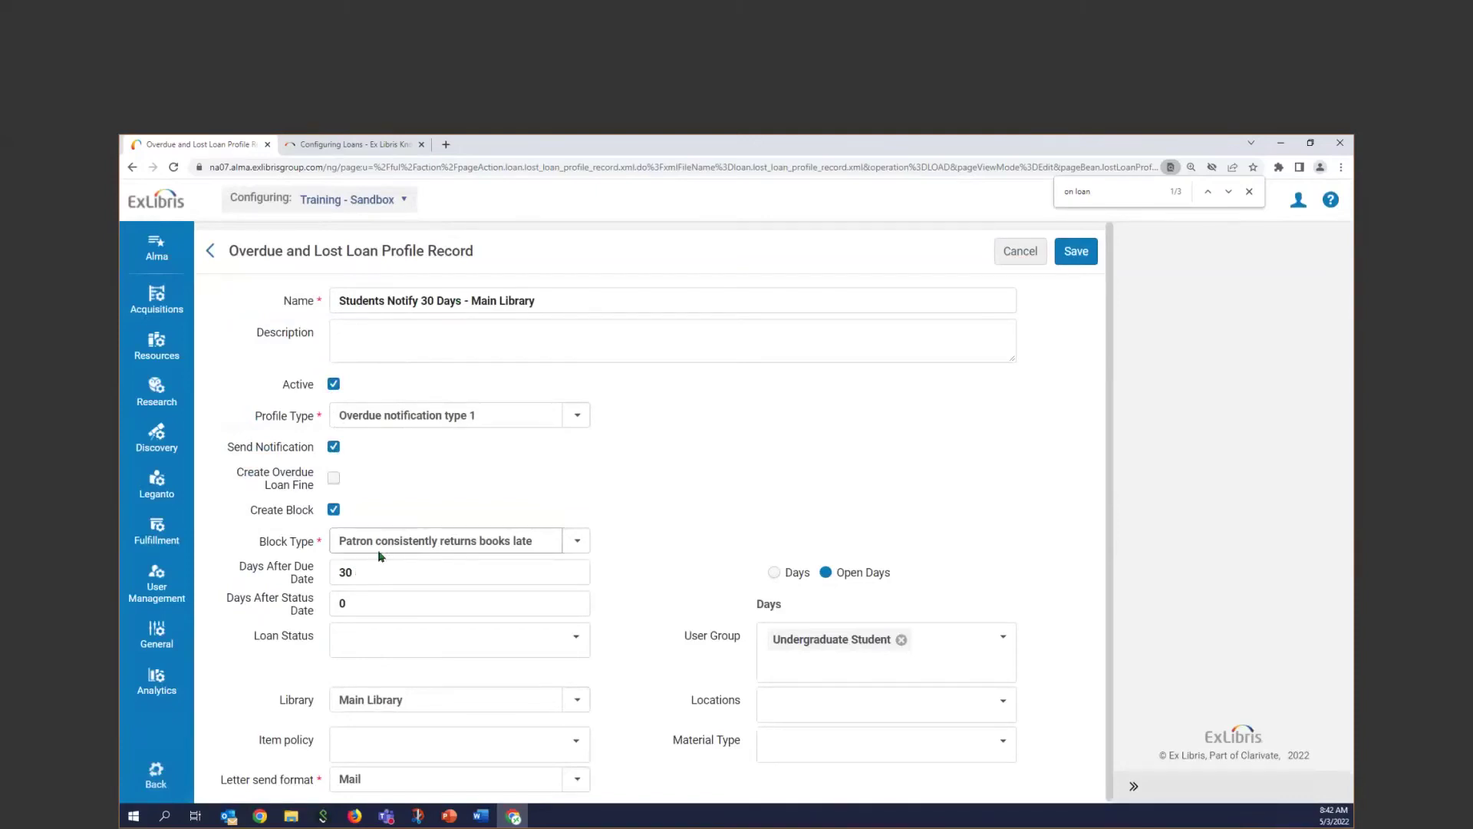
pyautogui.click(349, 599)
pyautogui.click(448, 674)
pyautogui.scroll(-1, 421, 707)
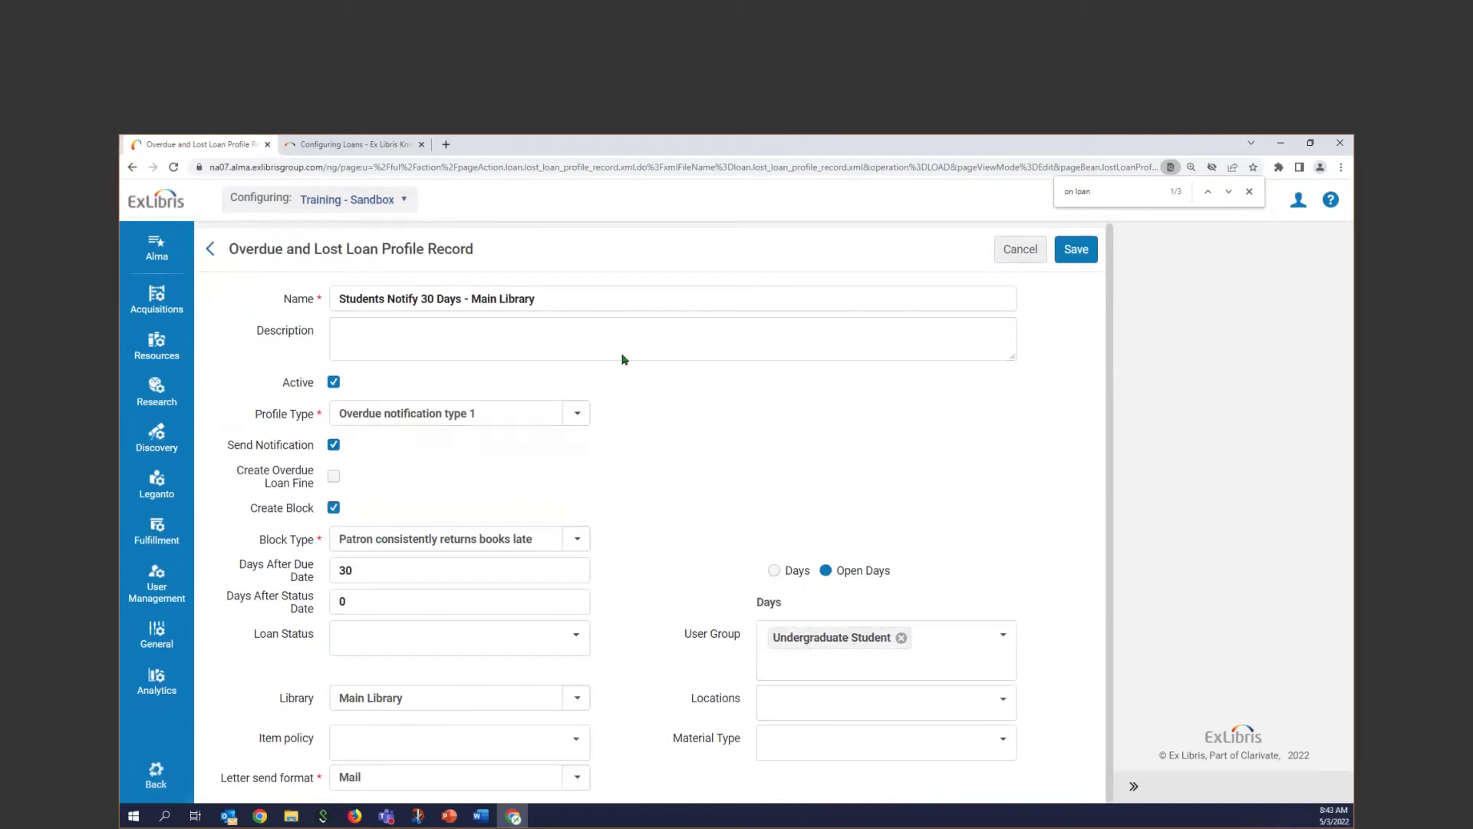
pyautogui.click(1020, 254)
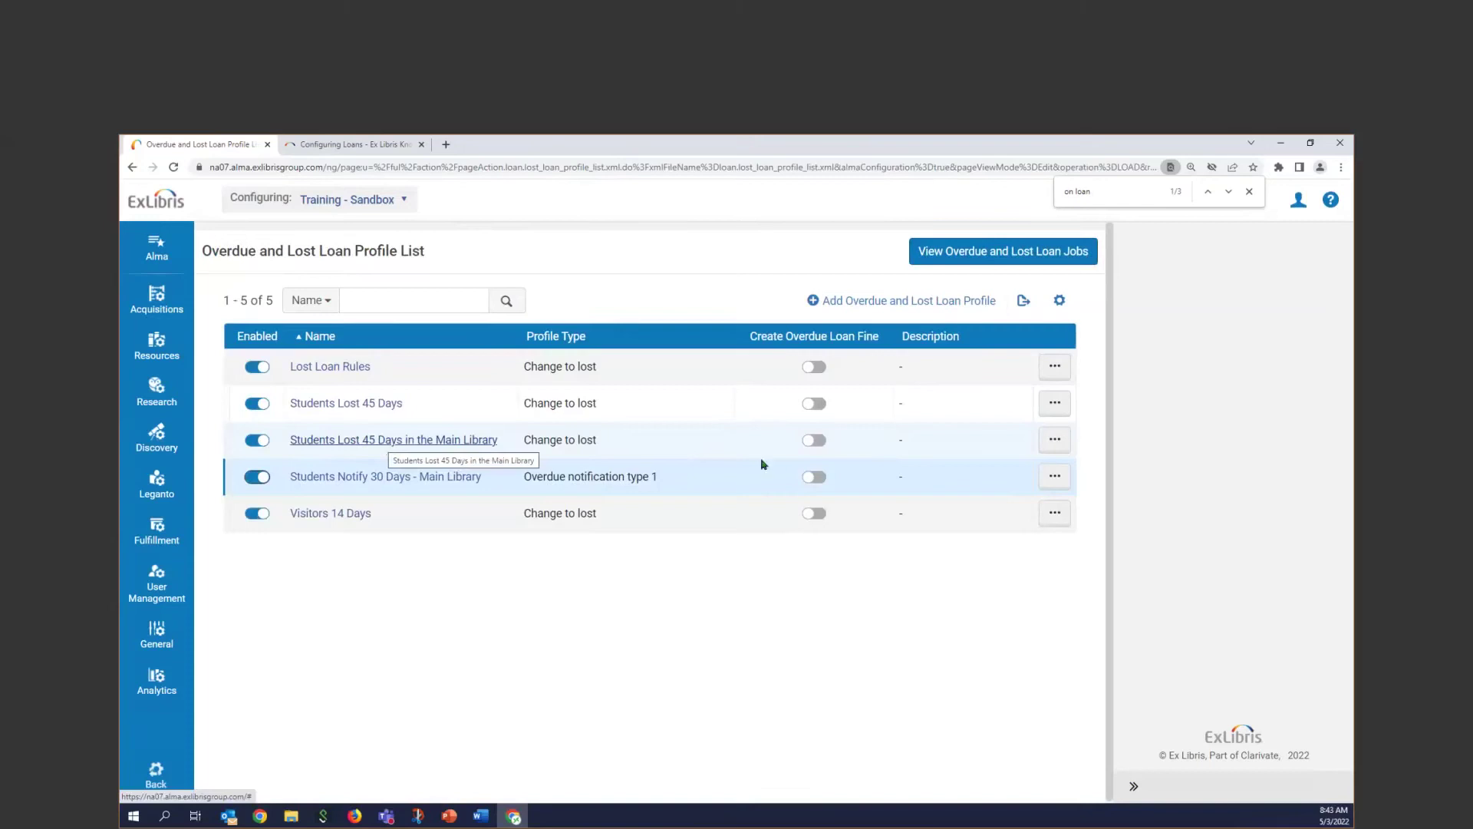
# Reopen the "Students Notify 30 Days - Main Library" profile to check its Days After Due Date, and cancel out of it.
pyautogui.click(1054, 476)
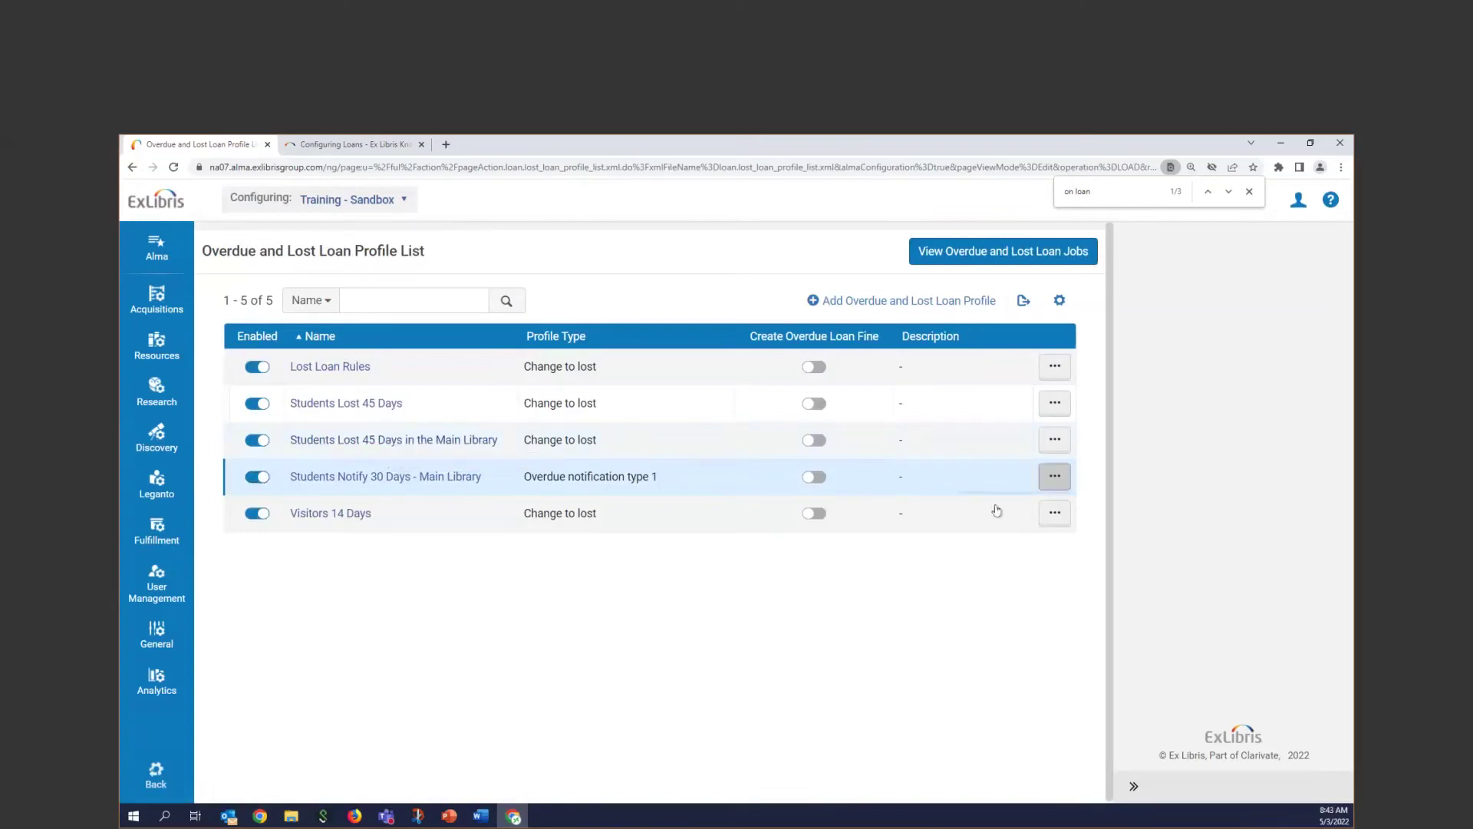
pyautogui.click(990, 511)
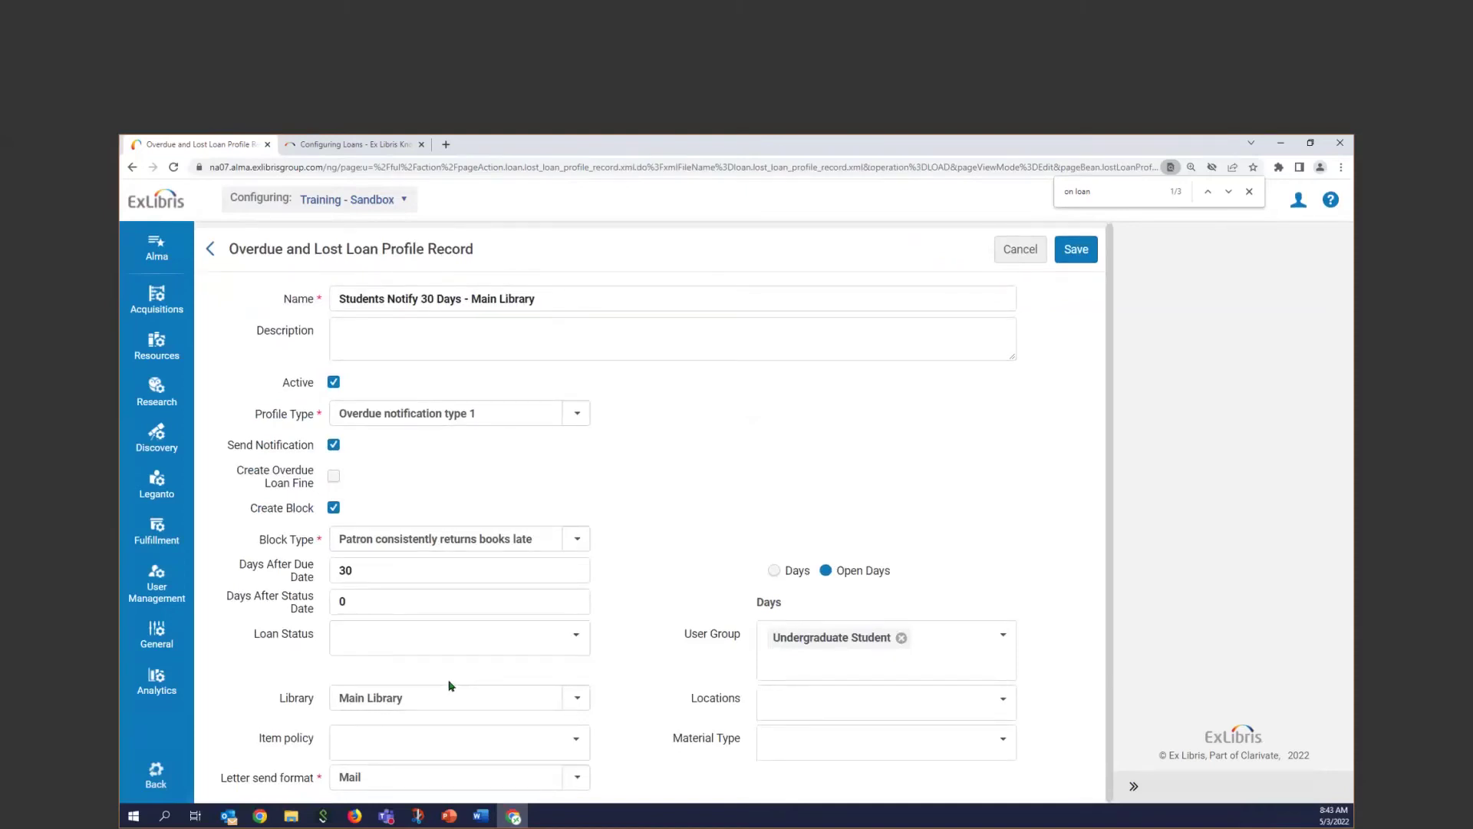
pyautogui.click(342, 569)
pyautogui.click(1021, 250)
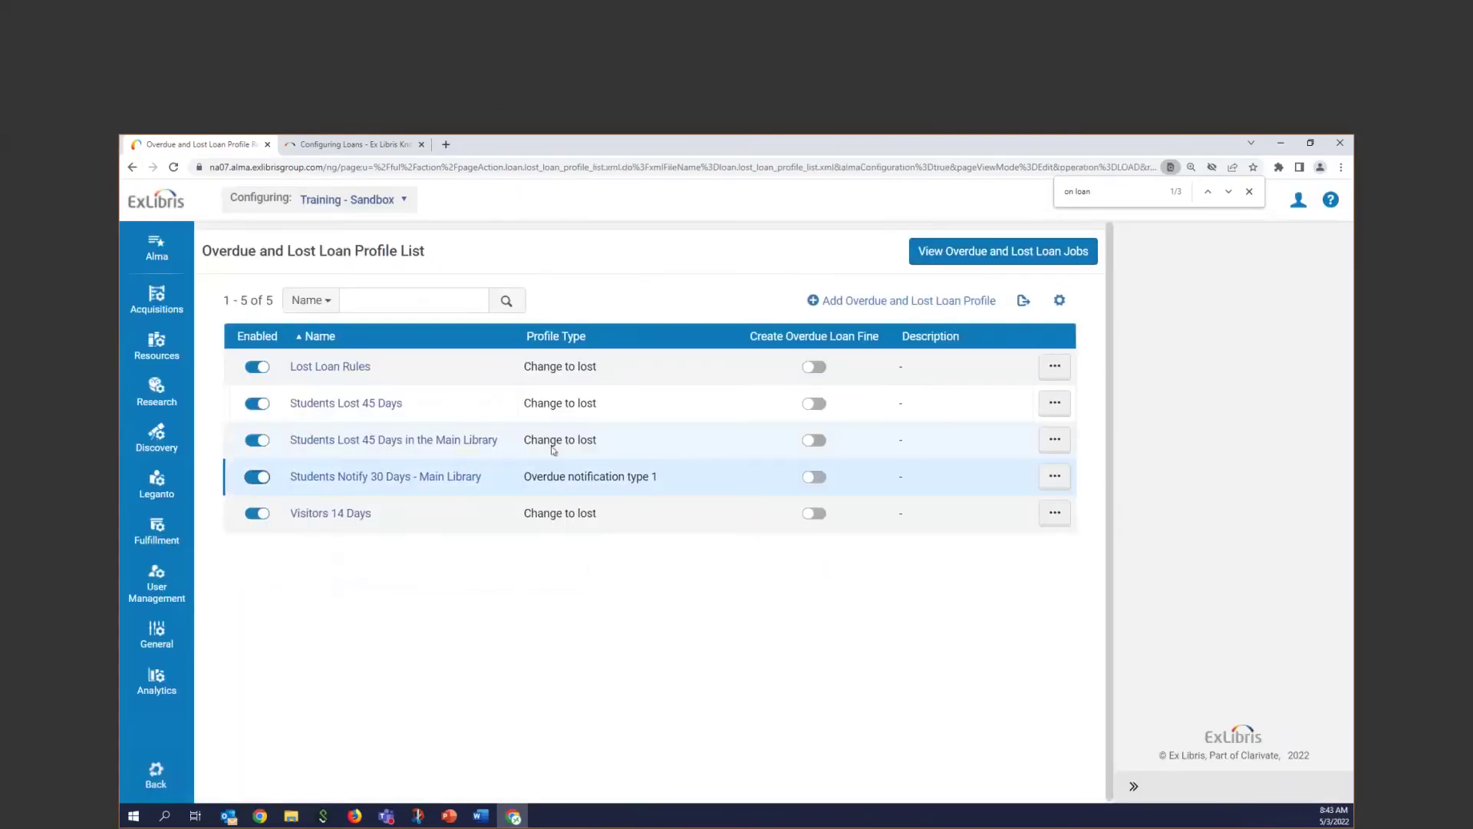
# Examine the "Students Lost 45 Days in the Main Library" profile's user groups, days and letter settings, and exit without saving.
pyautogui.click(1054, 439)
pyautogui.click(979, 476)
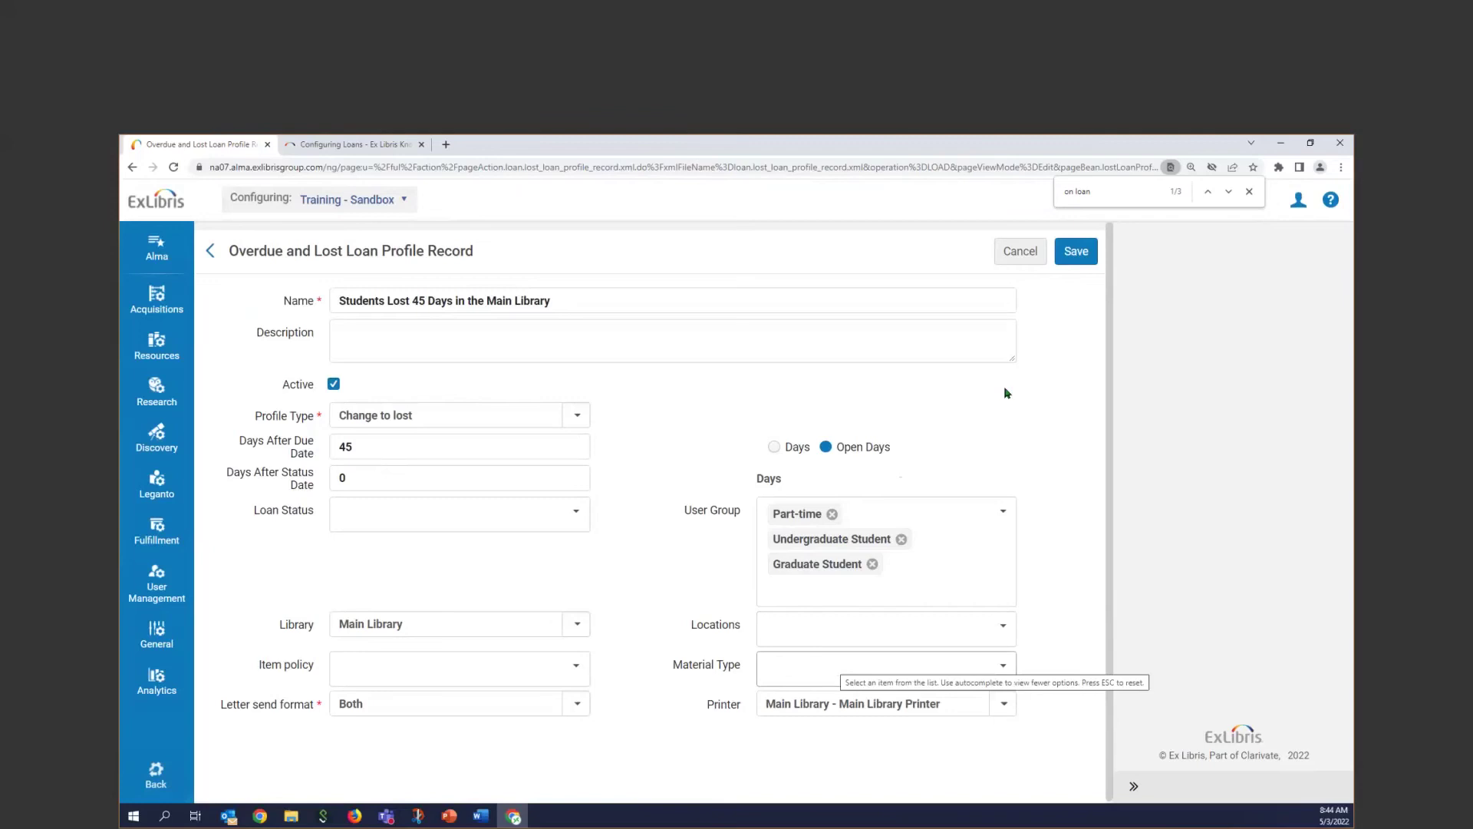
pyautogui.click(1032, 255)
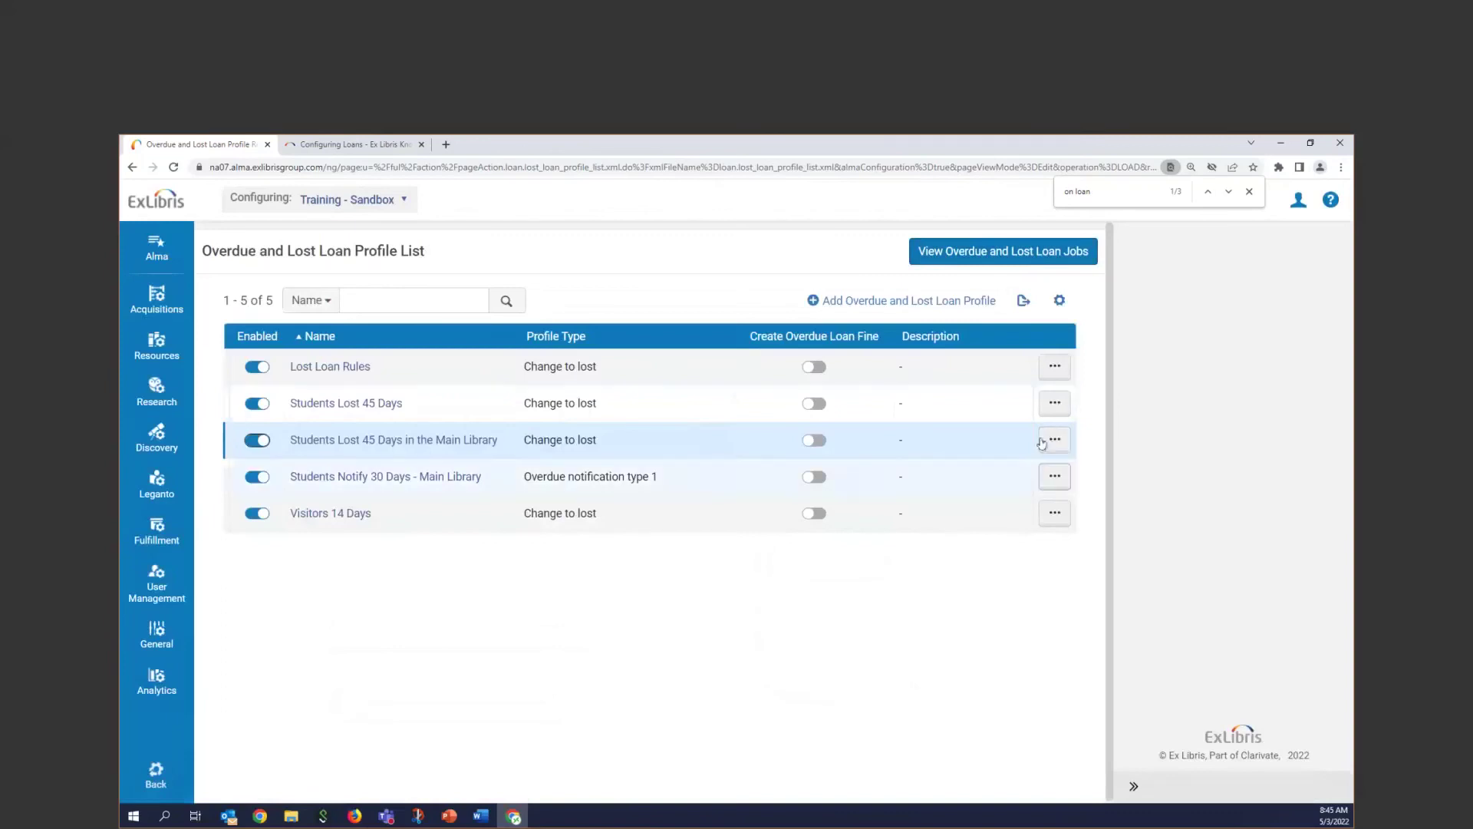
# Run the "Students Lost 45 Days in the Main Library" profile immediately, leave configuration and open Monitor Jobs.
pyautogui.click(1056, 442)
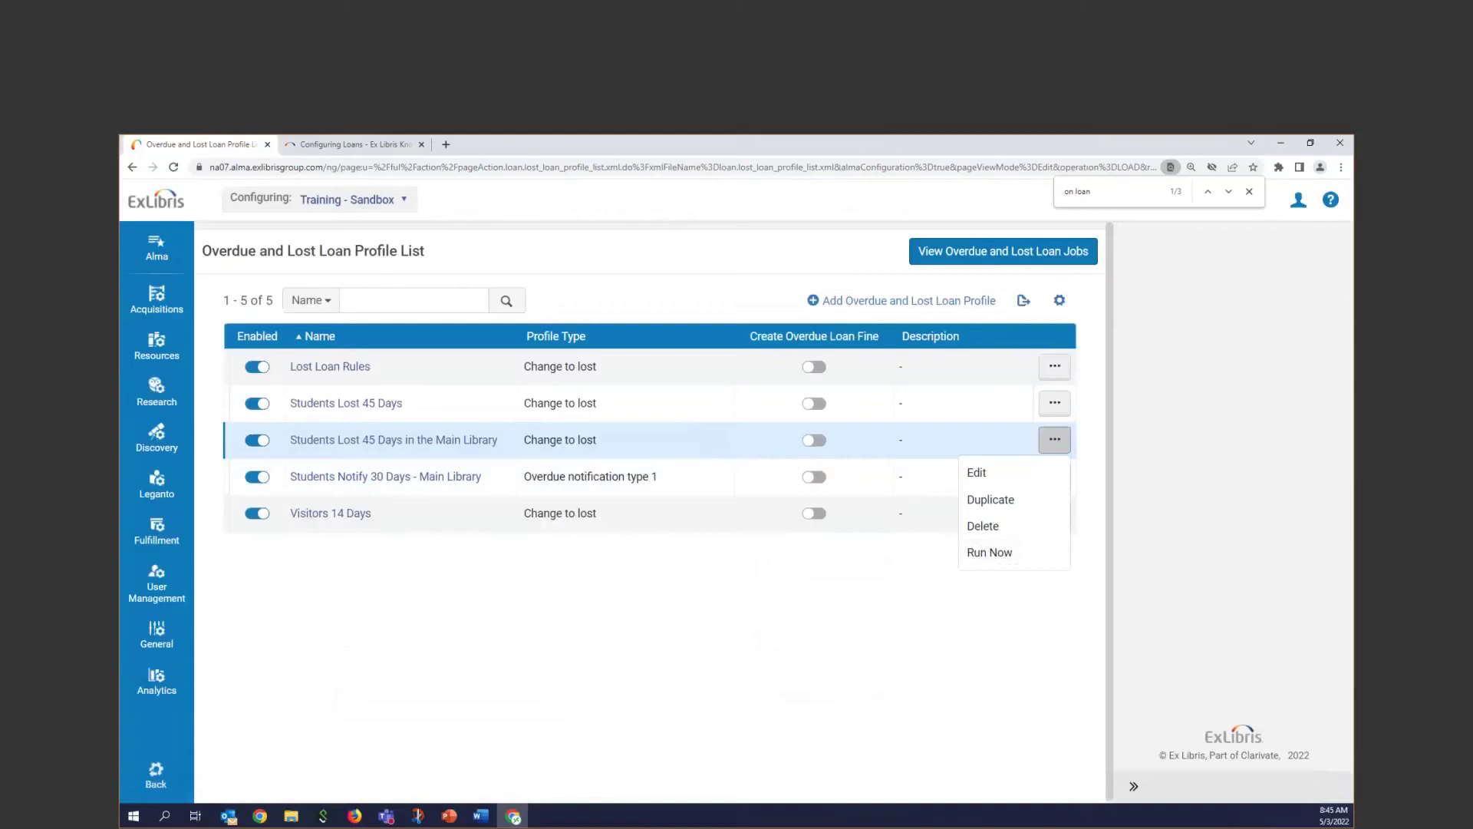
pyautogui.click(989, 553)
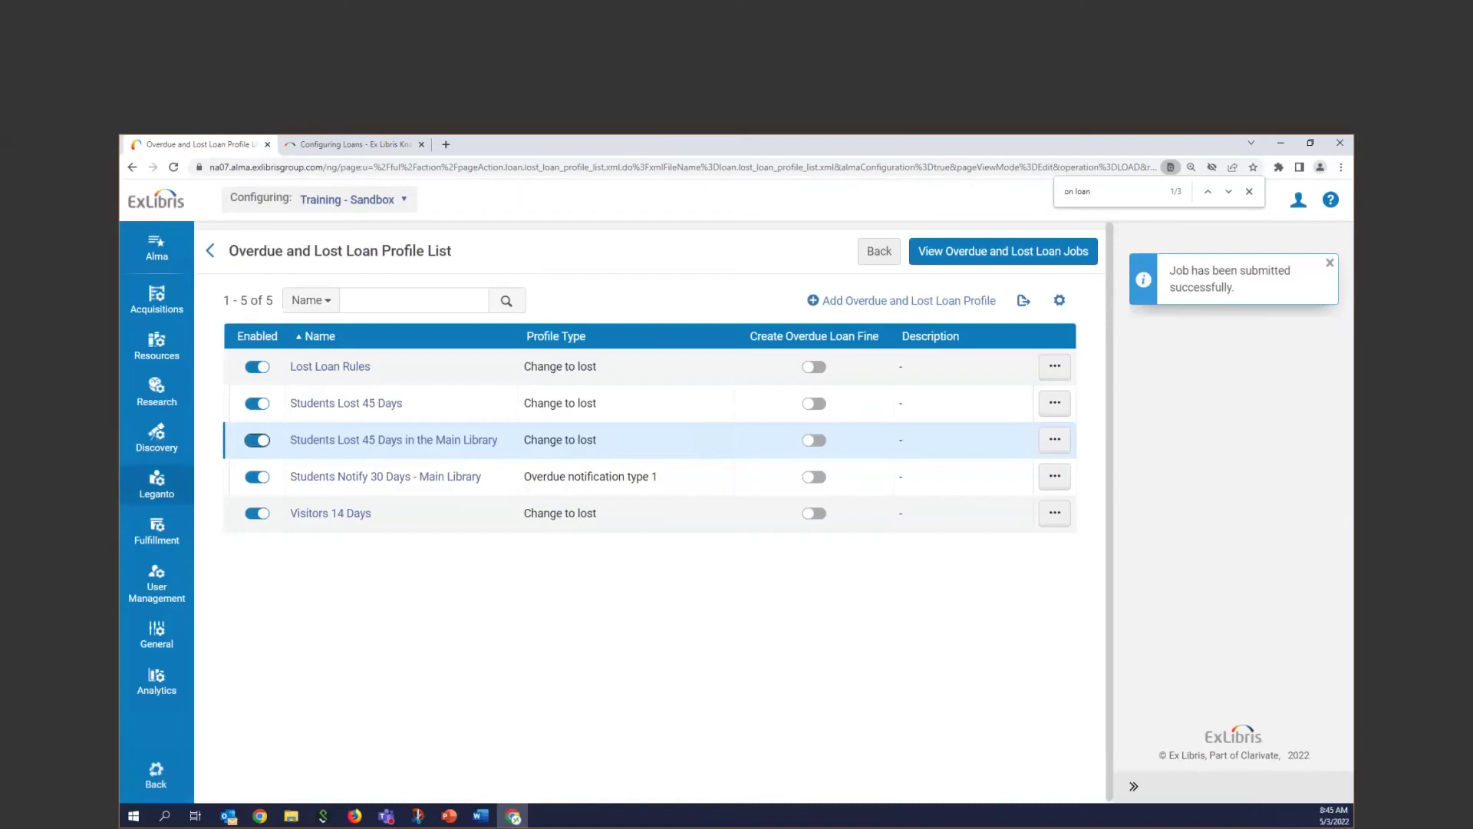
pyautogui.click(156, 775)
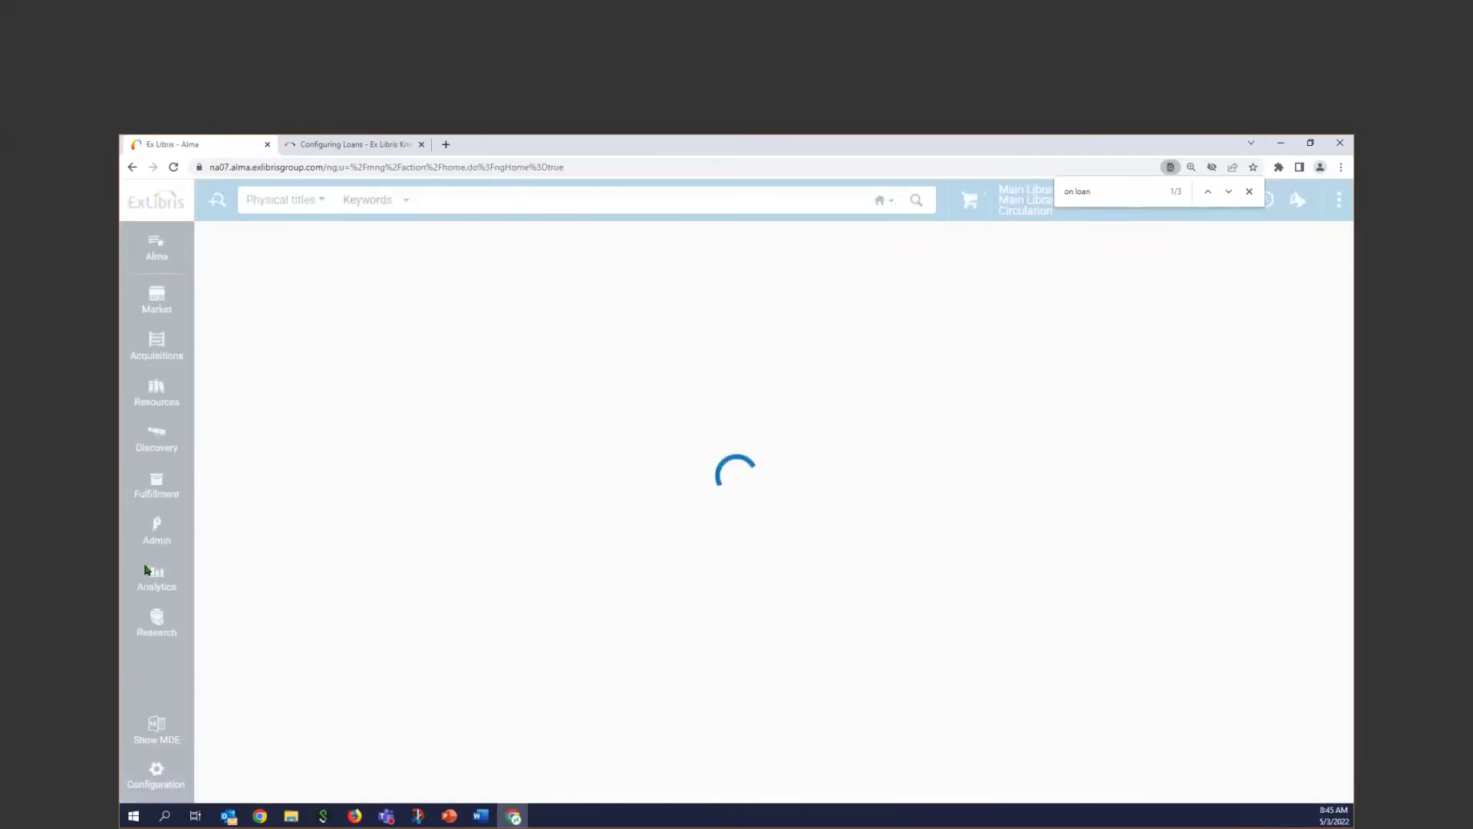
pyautogui.click(162, 539)
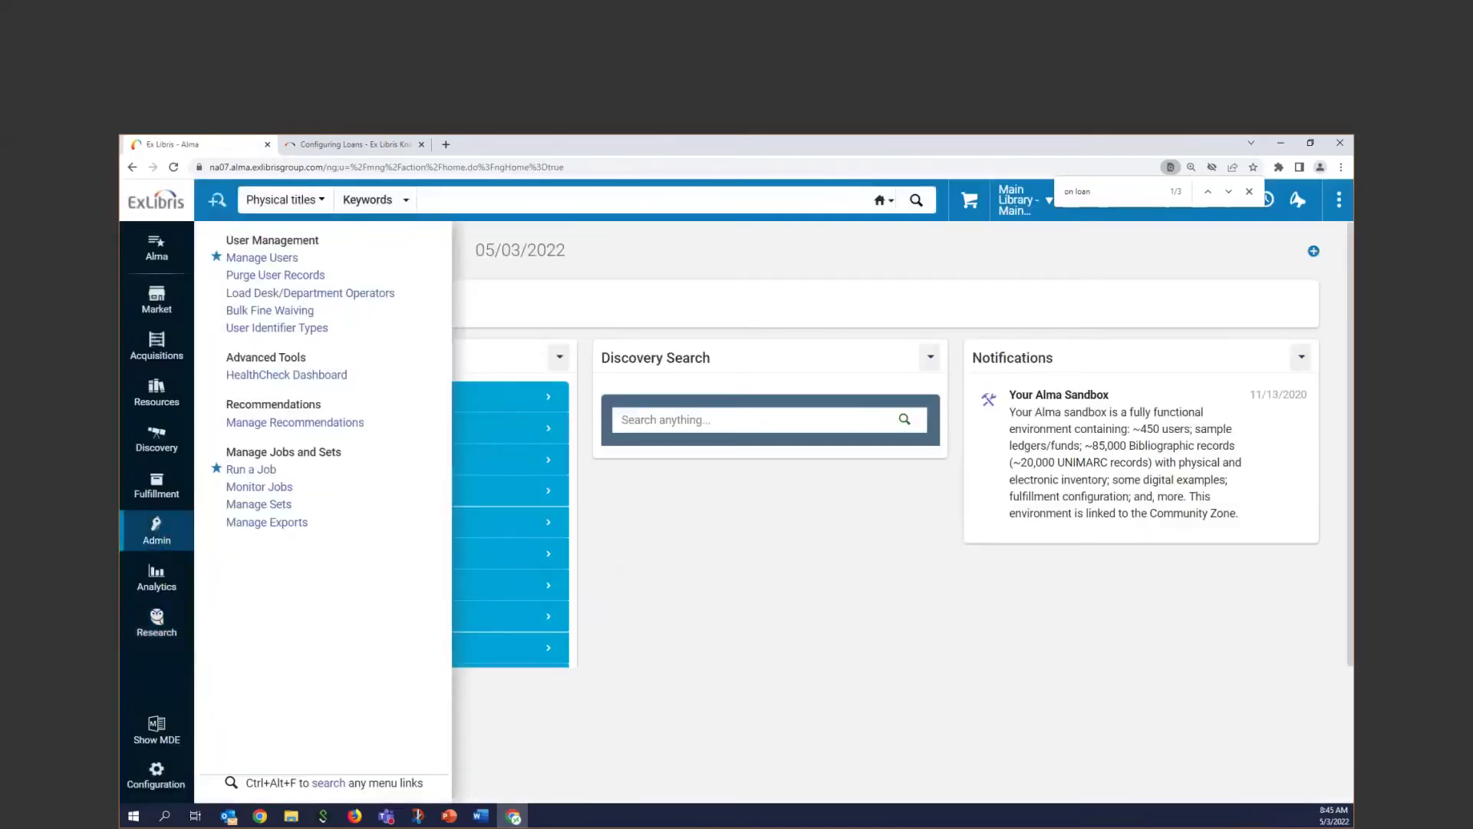
pyautogui.click(256, 488)
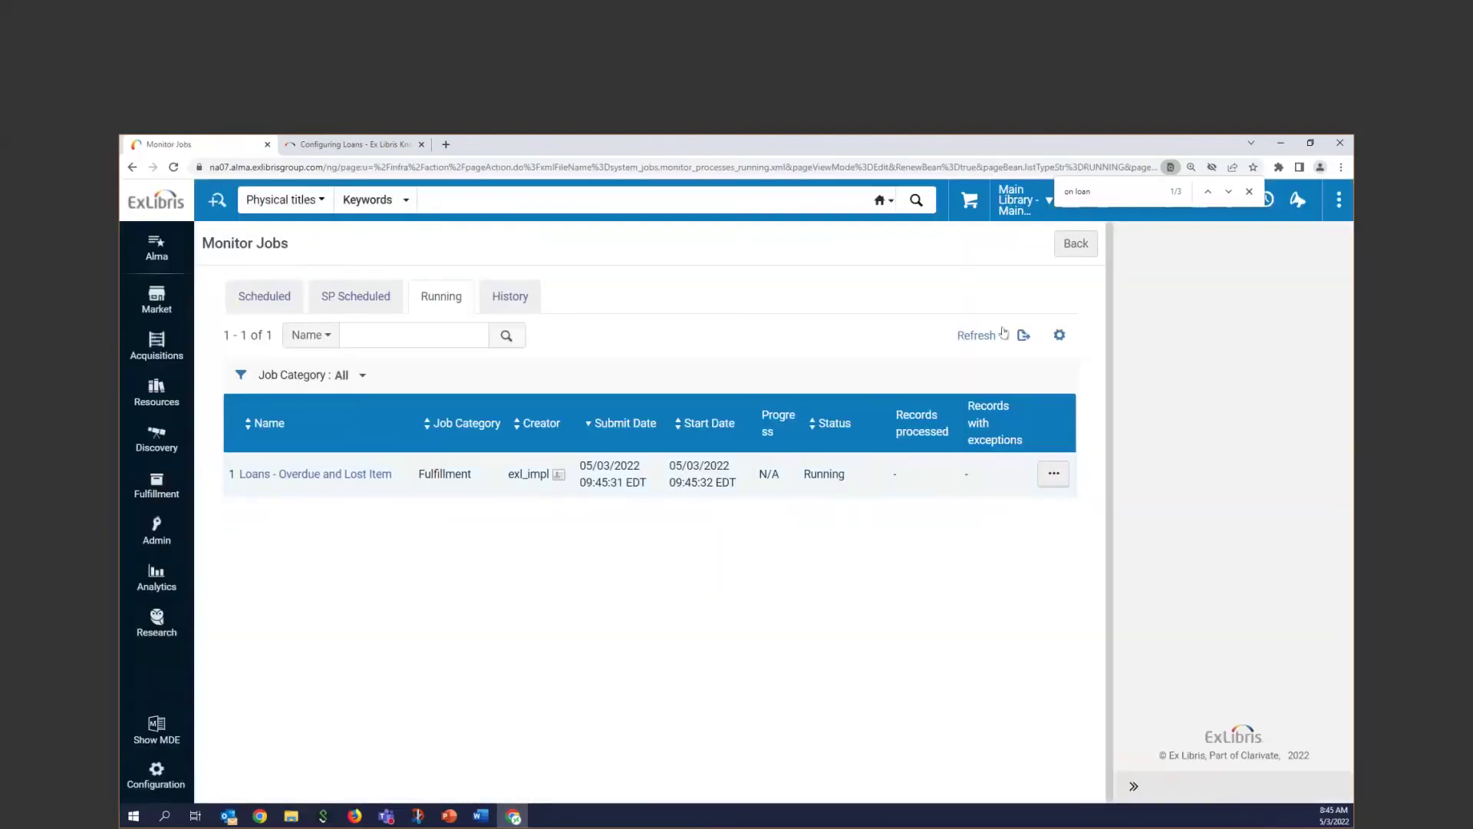
# Refresh the running jobs until the Loans - Overdue and Lost Item job finishes, and display the job history.
pyautogui.click(977, 339)
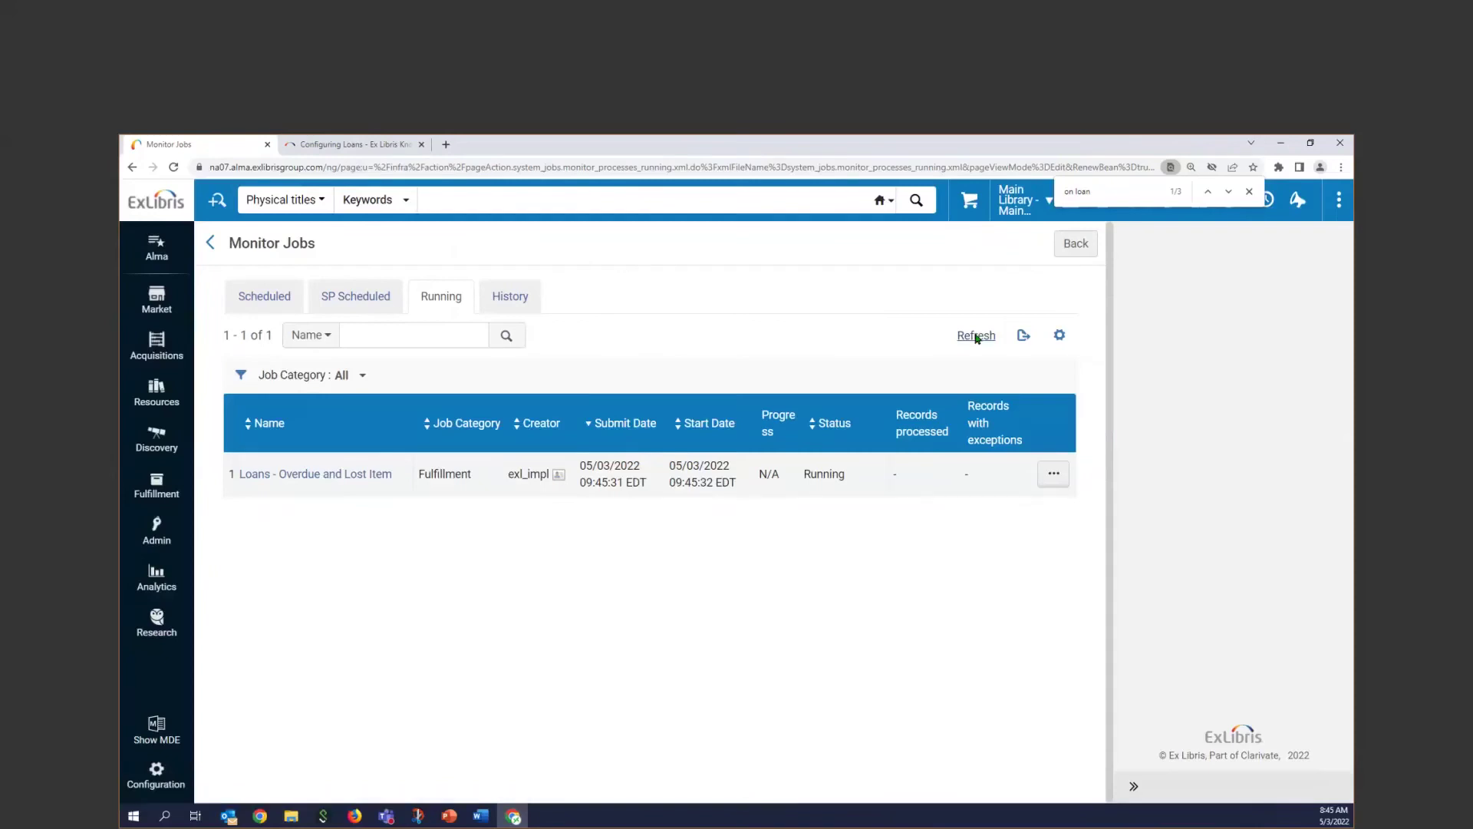
pyautogui.click(977, 338)
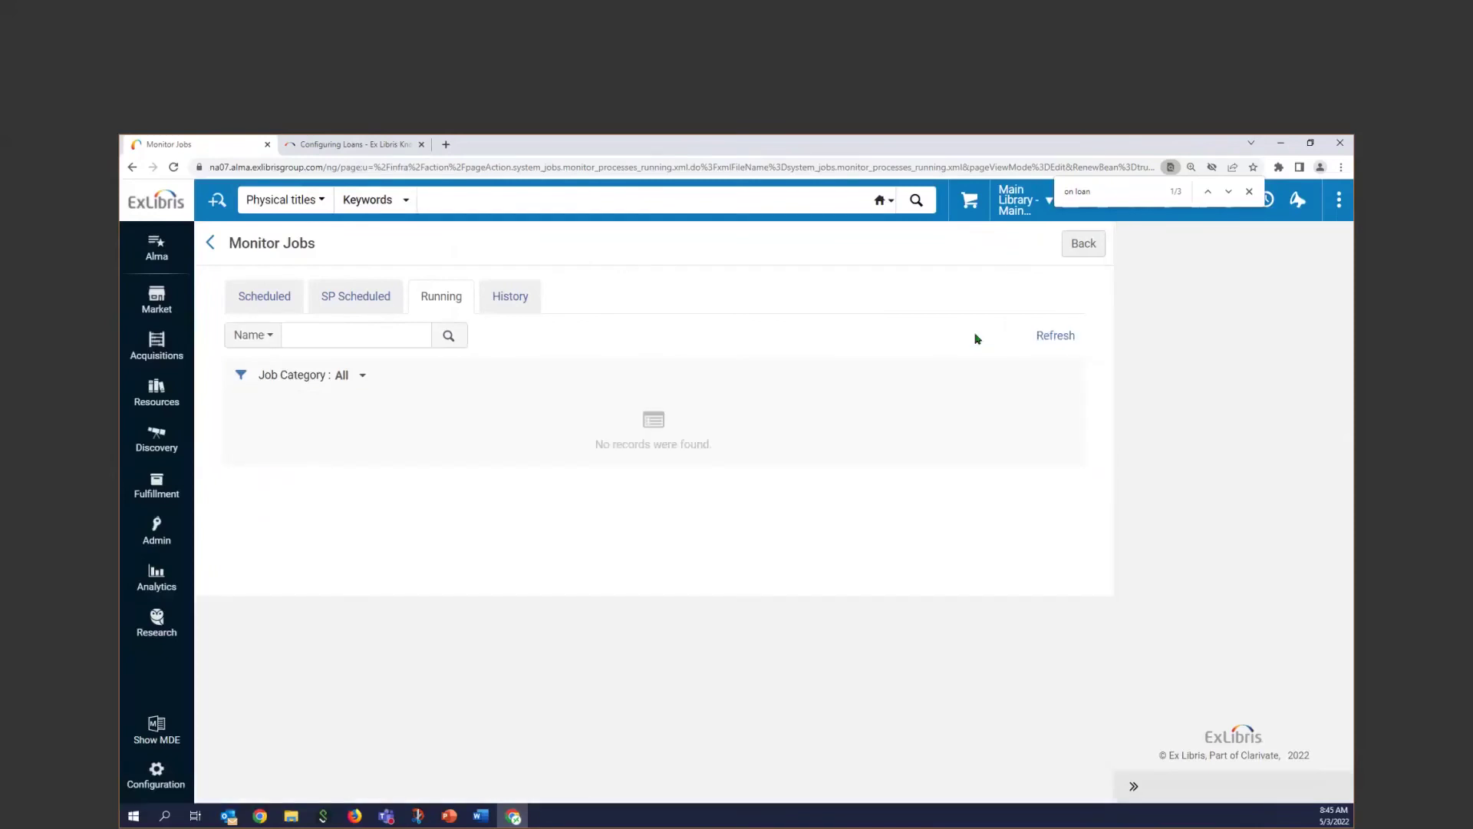
pyautogui.click(508, 297)
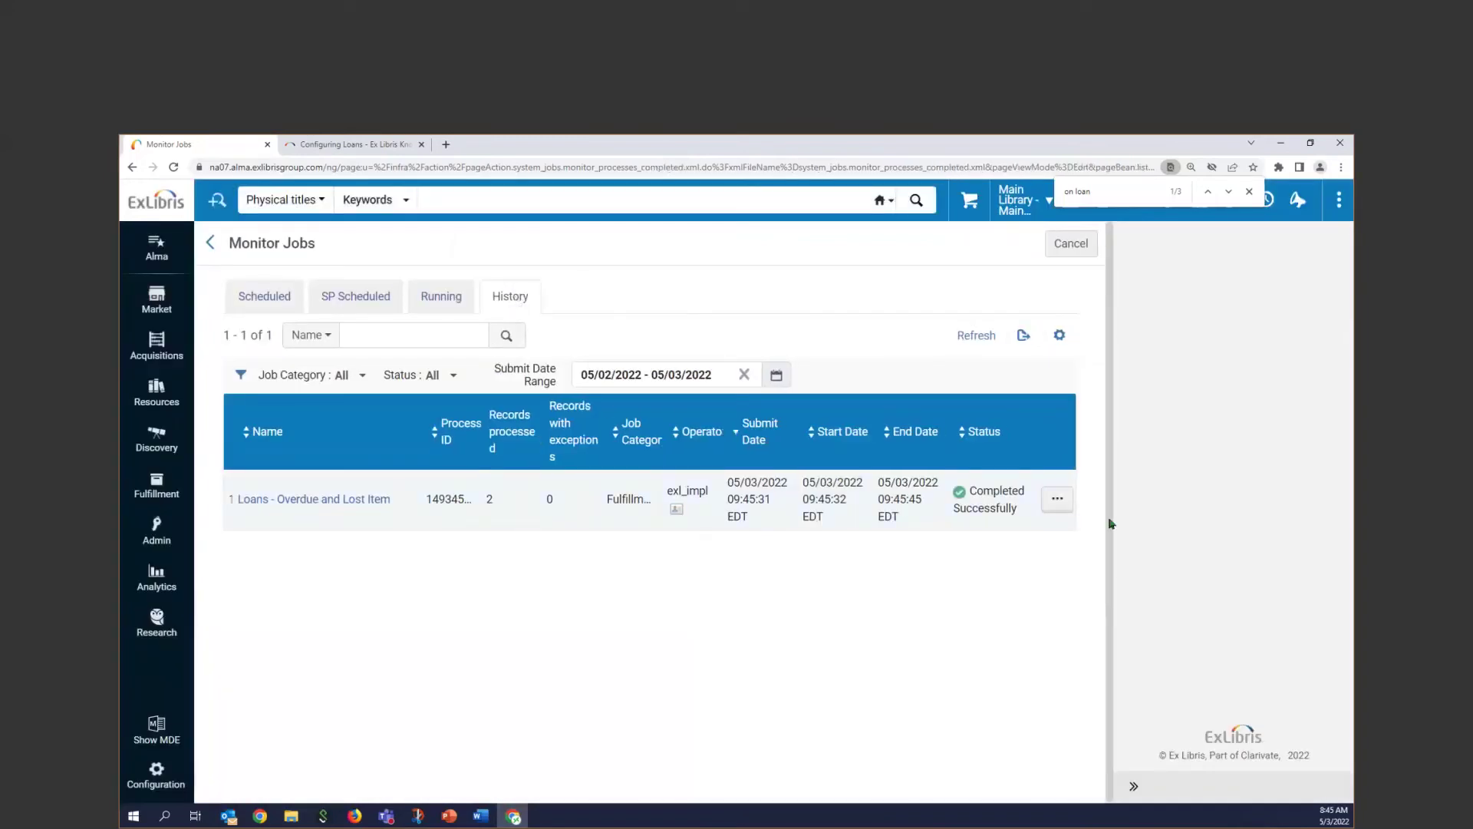
# Open the report of the Loans - Overdue and Lost Item job and expand its Change to Lost and Overdue Loan Fines Created sections.
pyautogui.click(1057, 498)
pyautogui.click(958, 533)
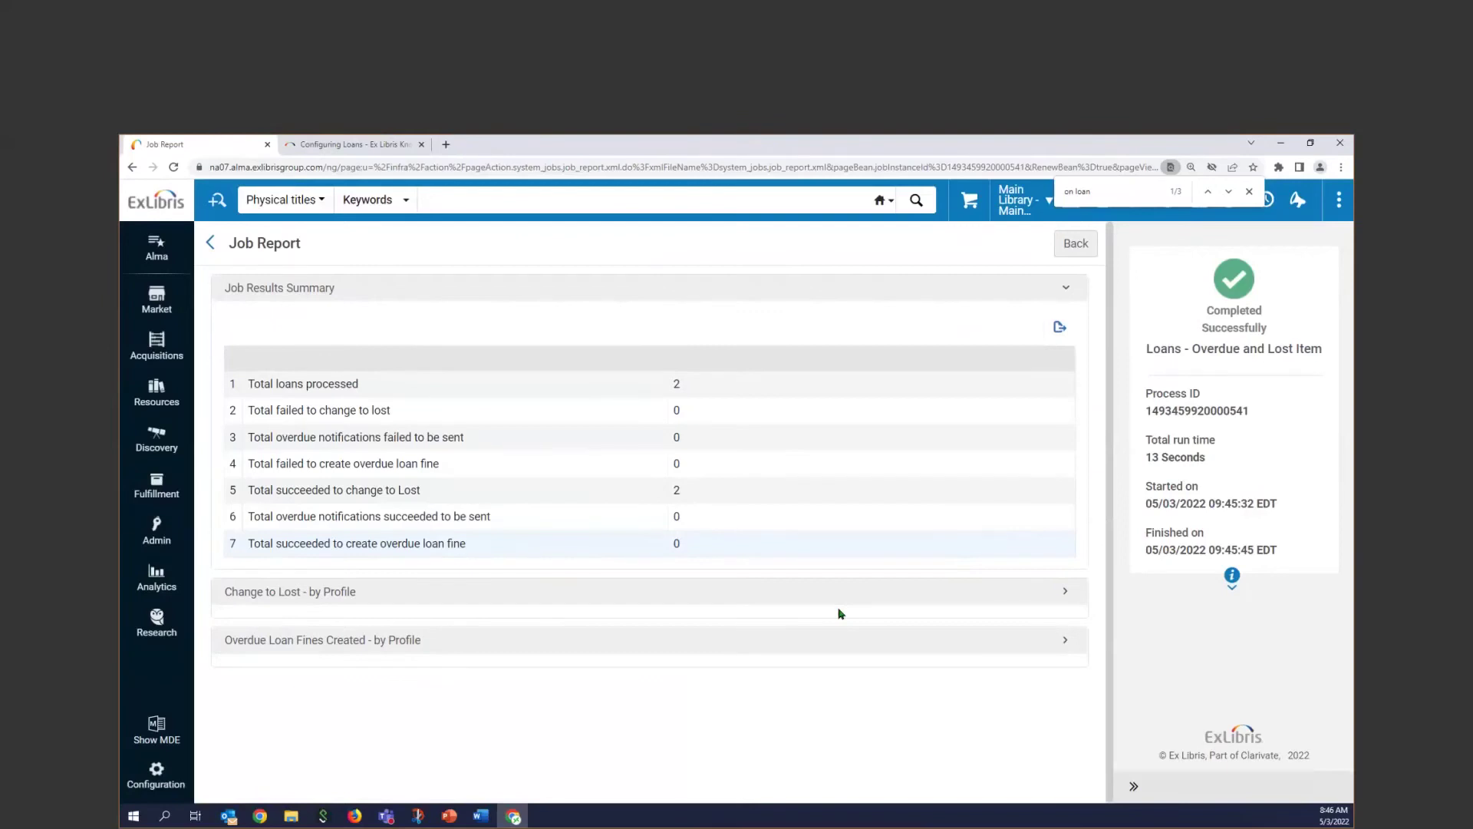
pyautogui.click(1059, 595)
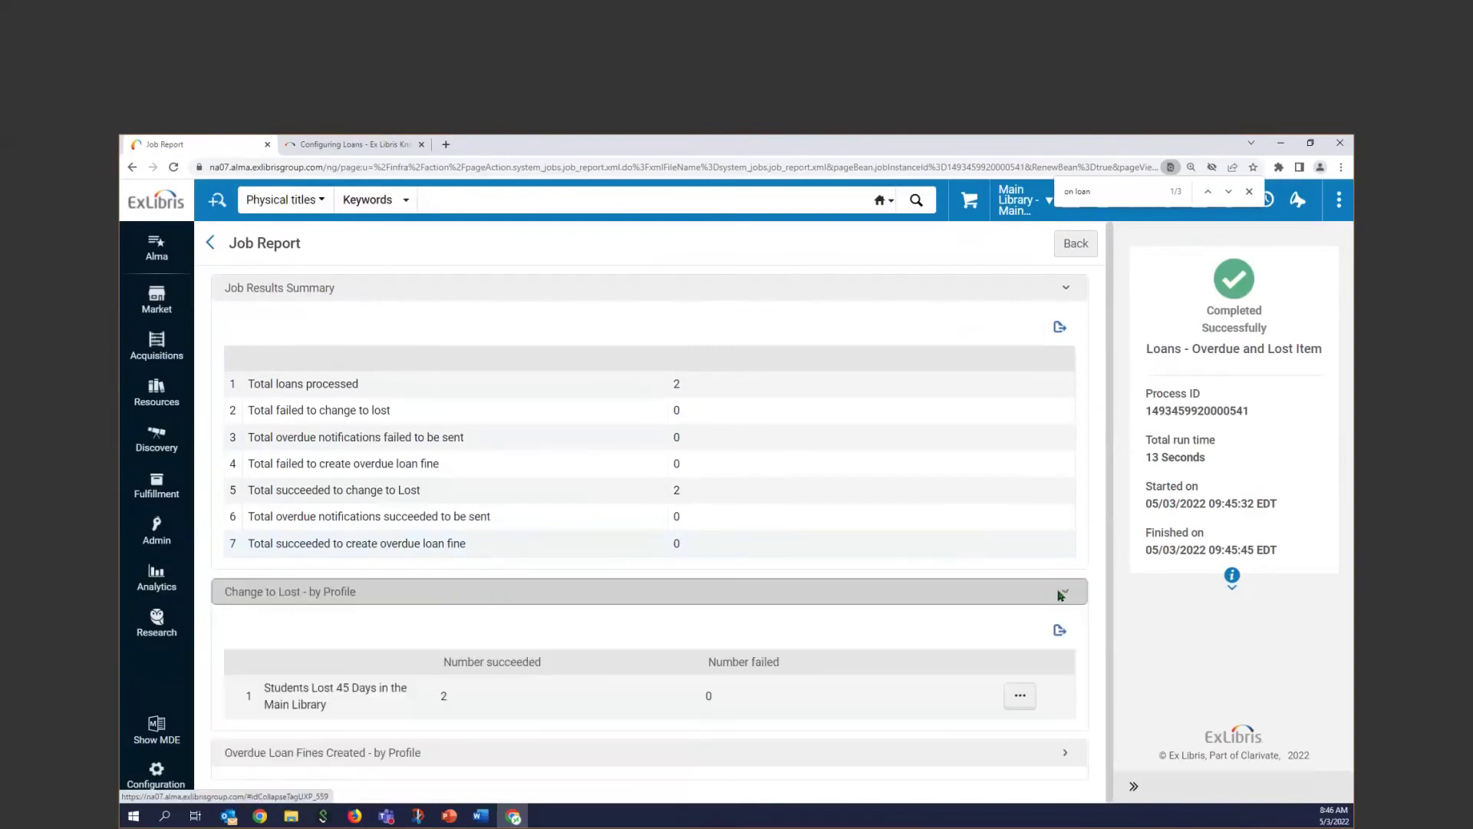
pyautogui.click(1044, 754)
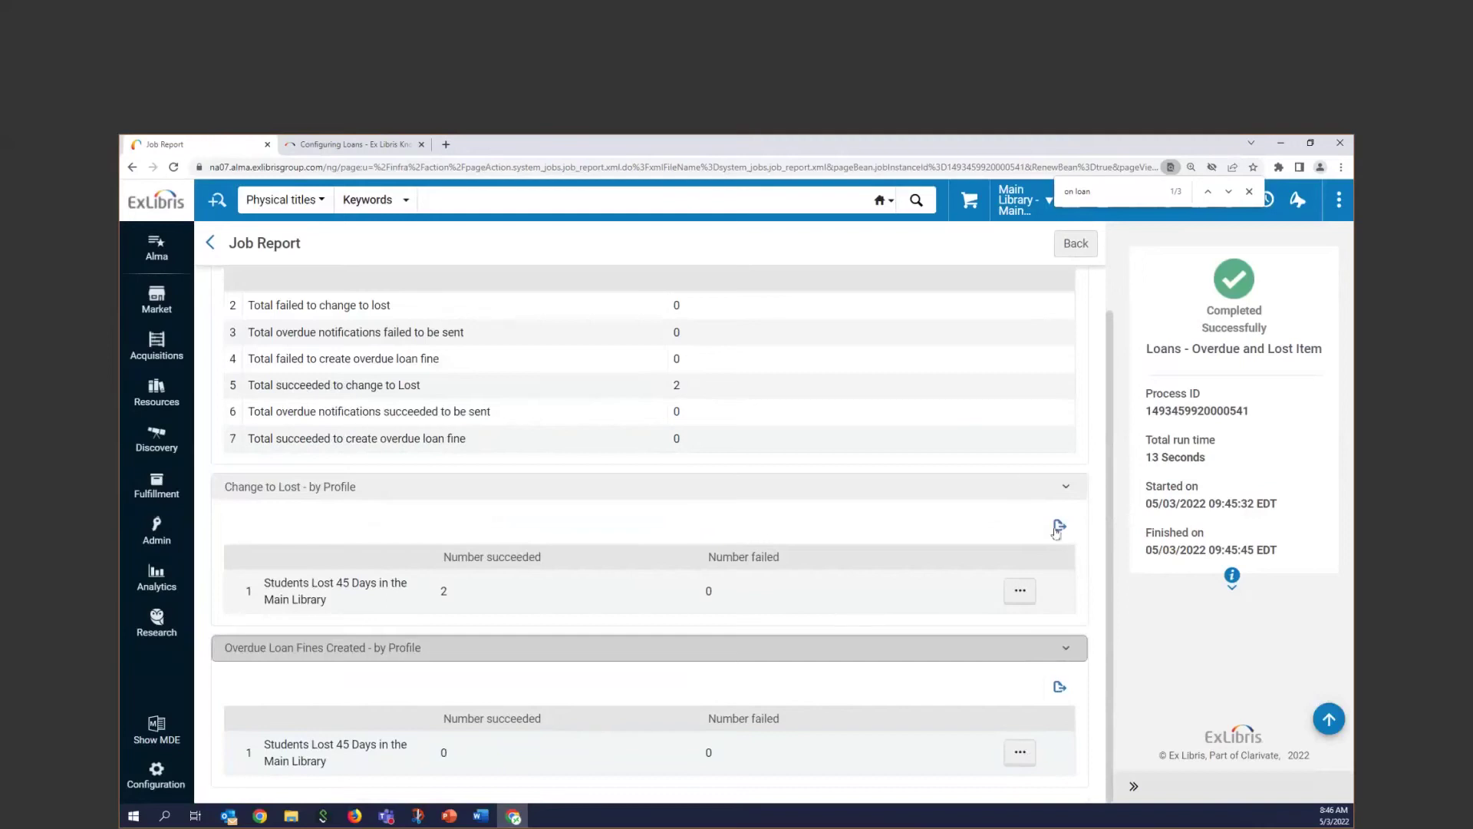
# View the succeeded records for the Change to Lost profile, return to the job report and show that profile's record options again.
pyautogui.scroll(1, 1029, 596)
pyautogui.click(1021, 656)
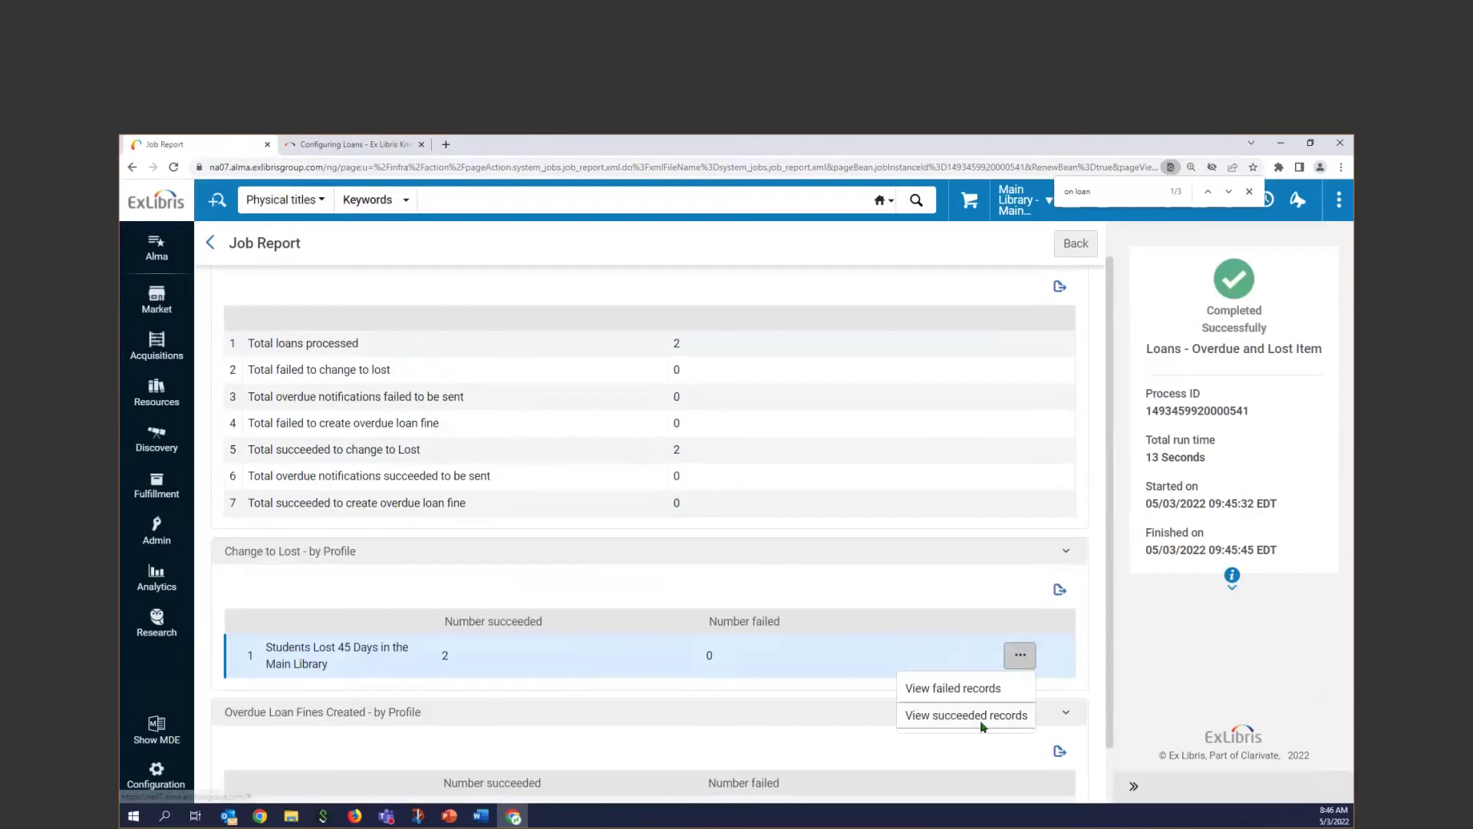
pyautogui.click(981, 723)
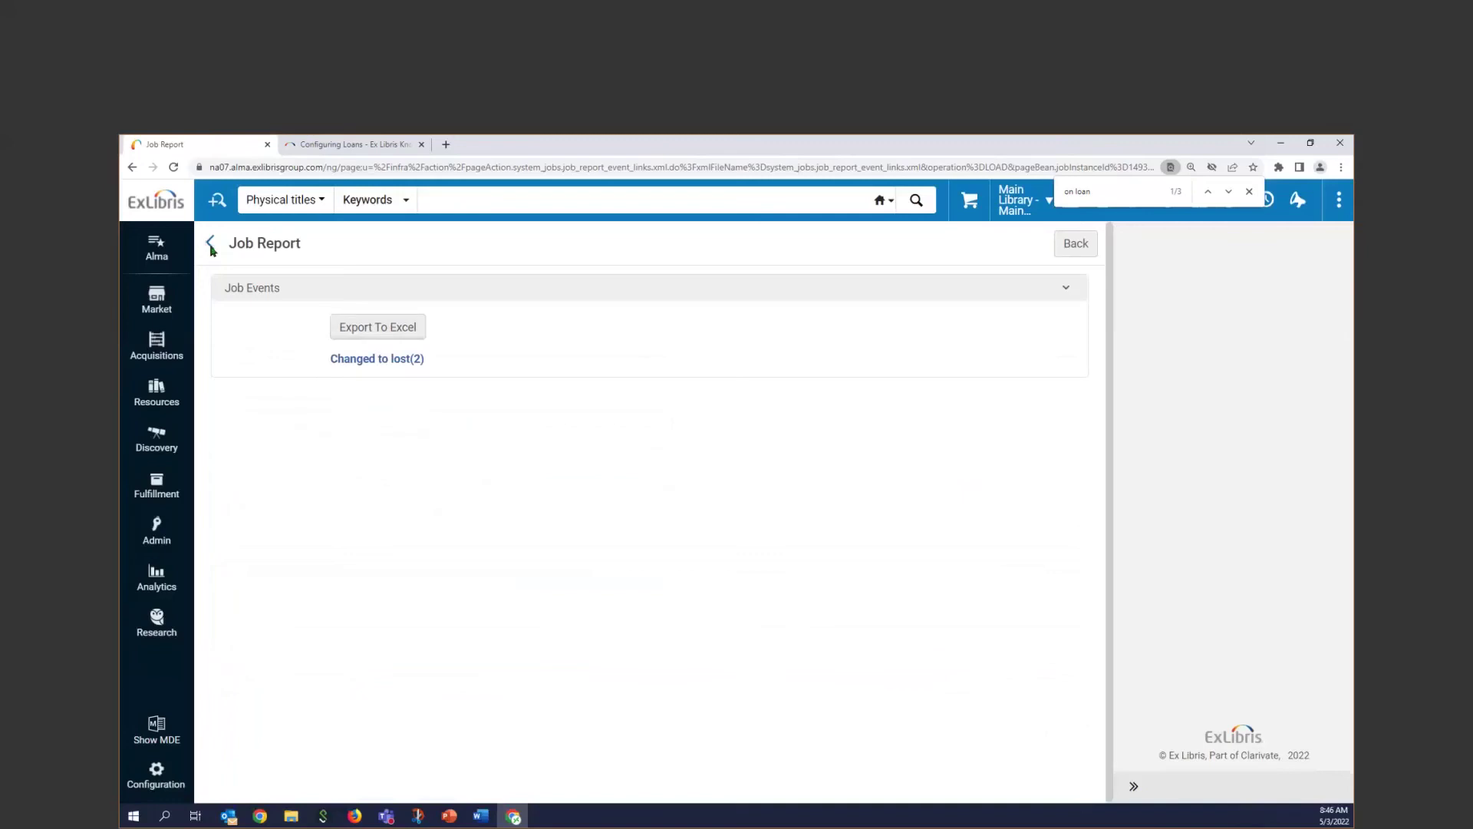
pyautogui.click(211, 244)
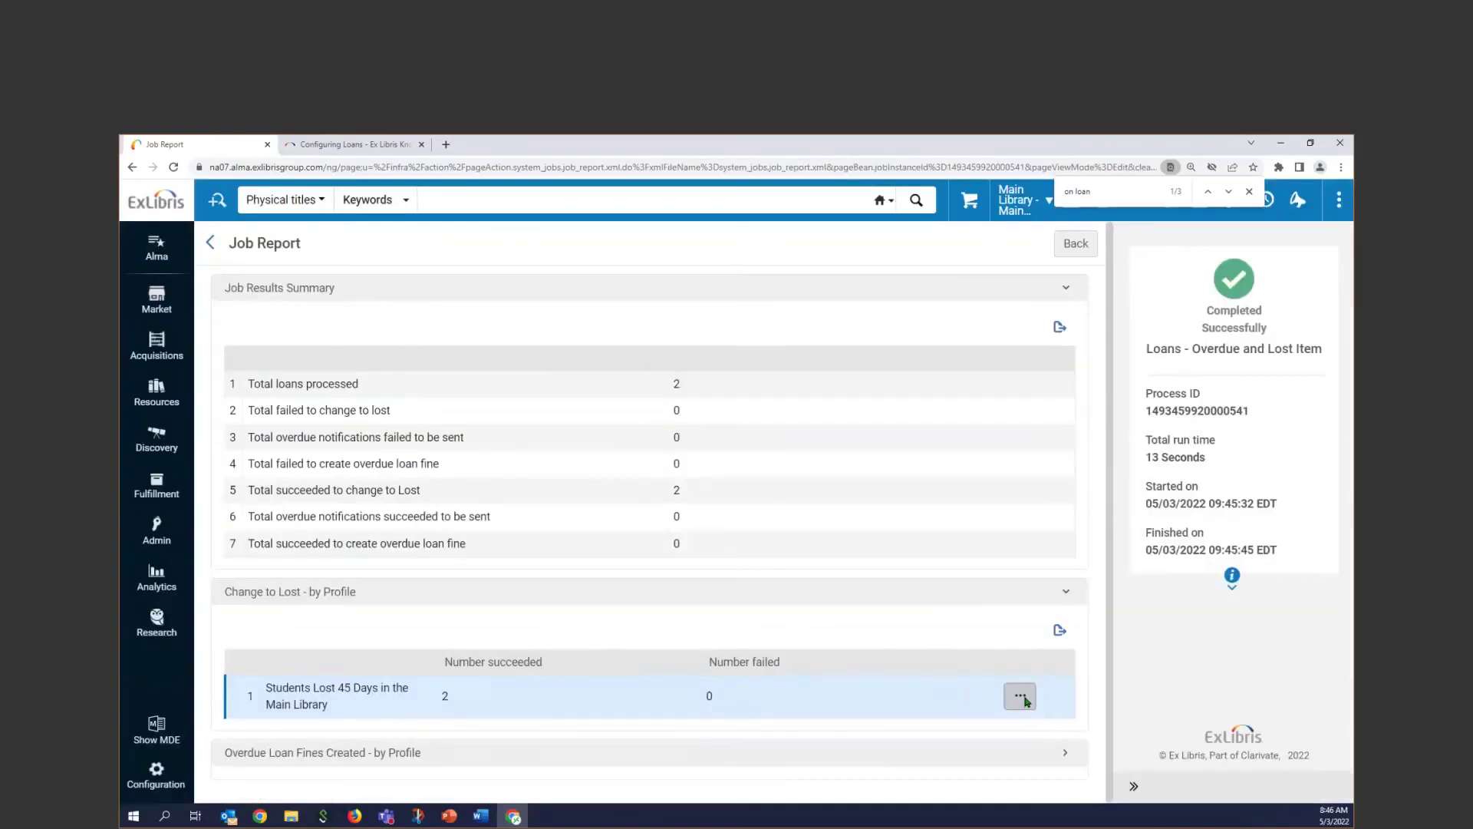
pyautogui.click(1021, 696)
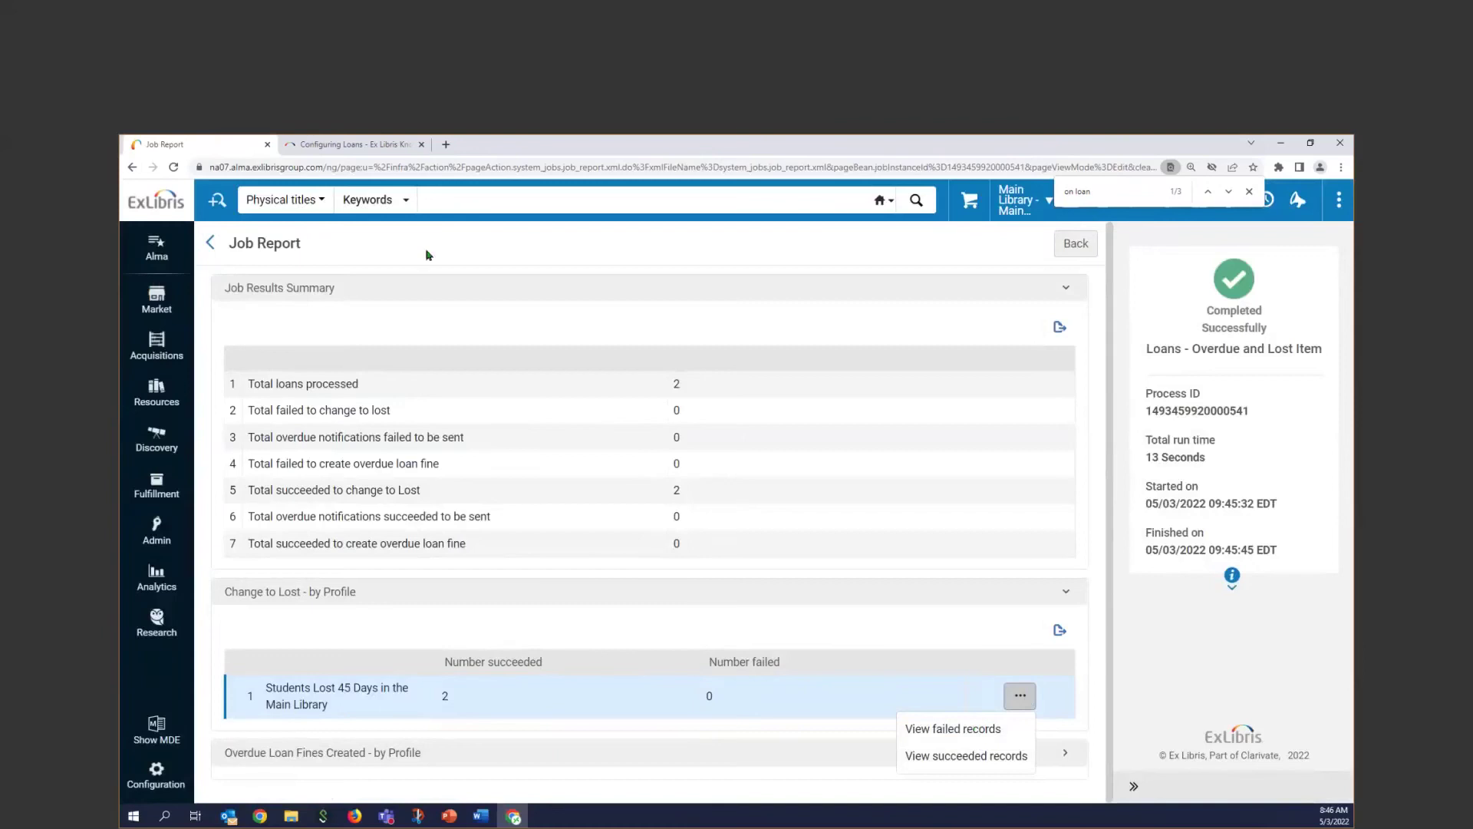
# Leave the job report for the configuration area and open the fulfillment Terms of Use and Policies list.
pyautogui.click(156, 488)
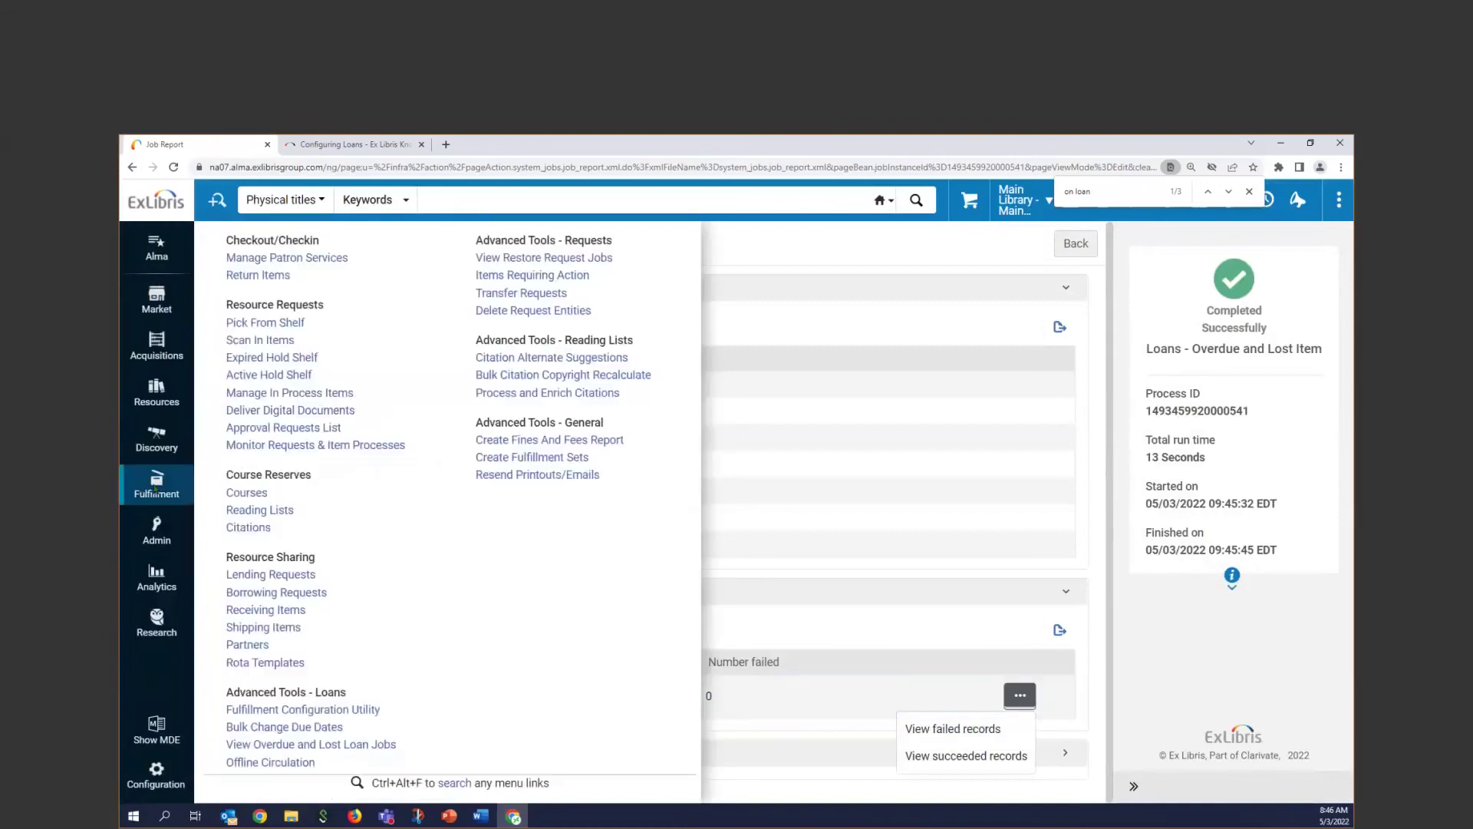
pyautogui.click(156, 769)
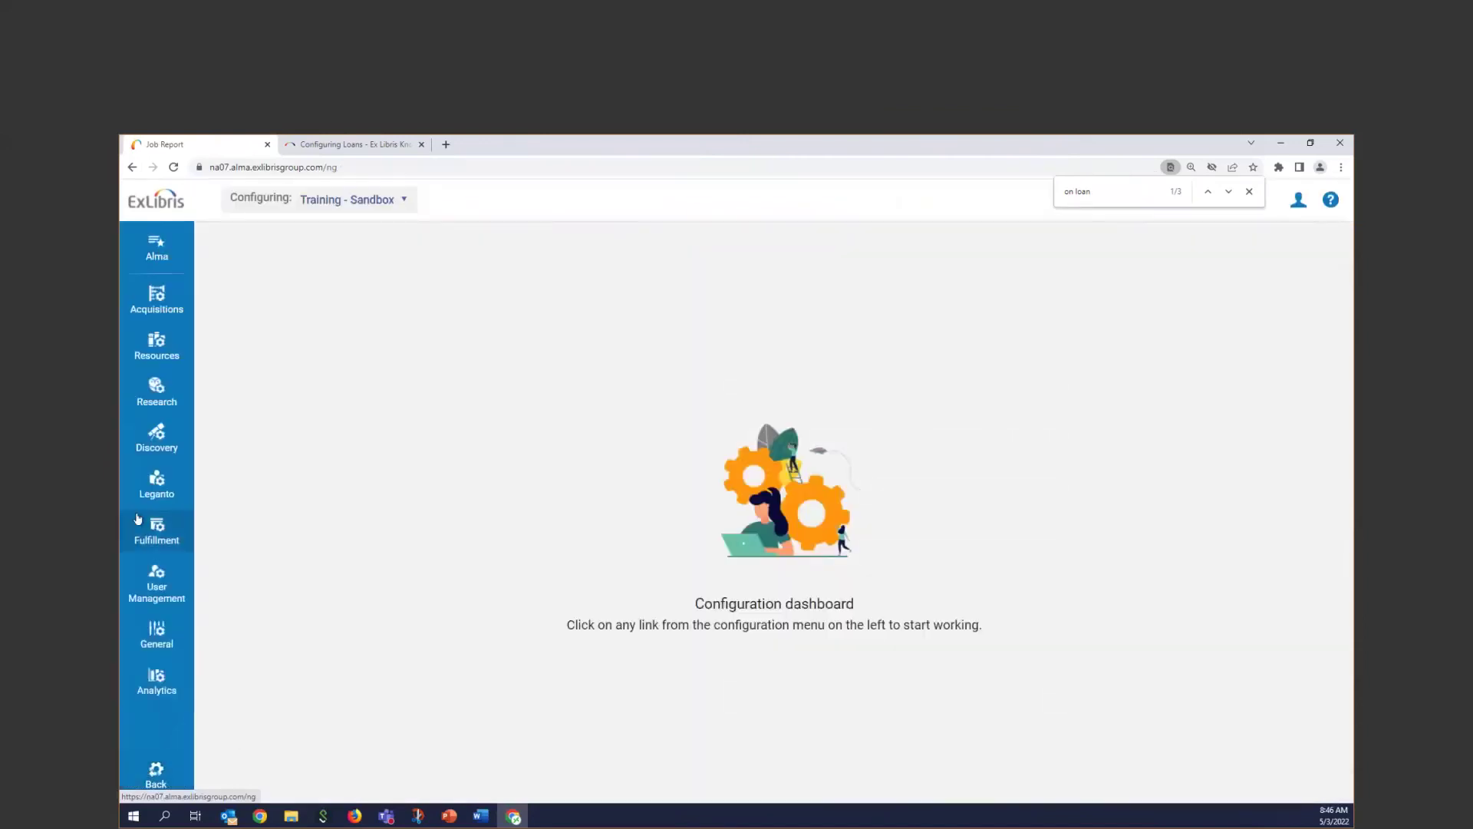
pyautogui.click(168, 535)
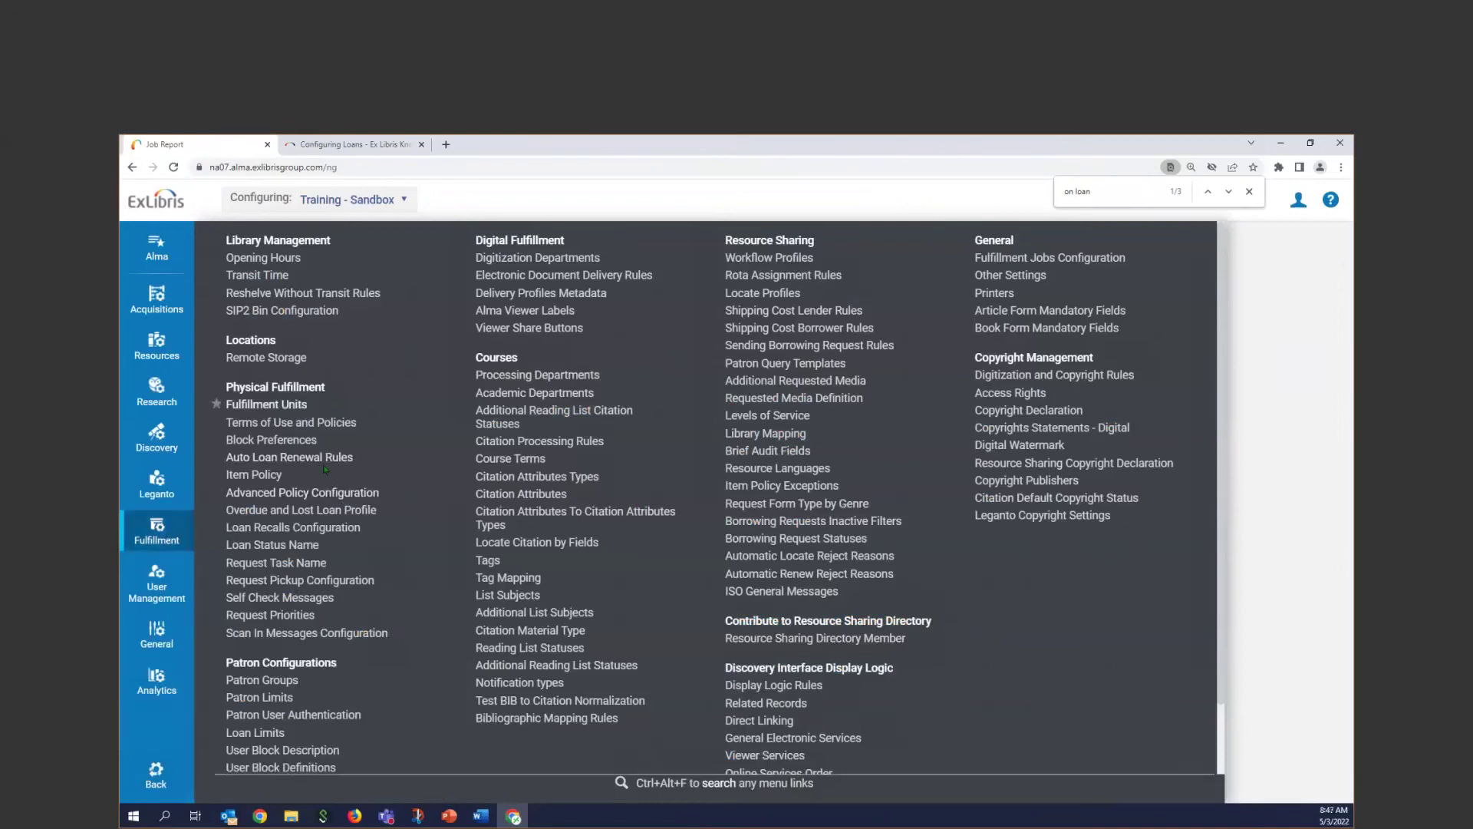
pyautogui.click(303, 423)
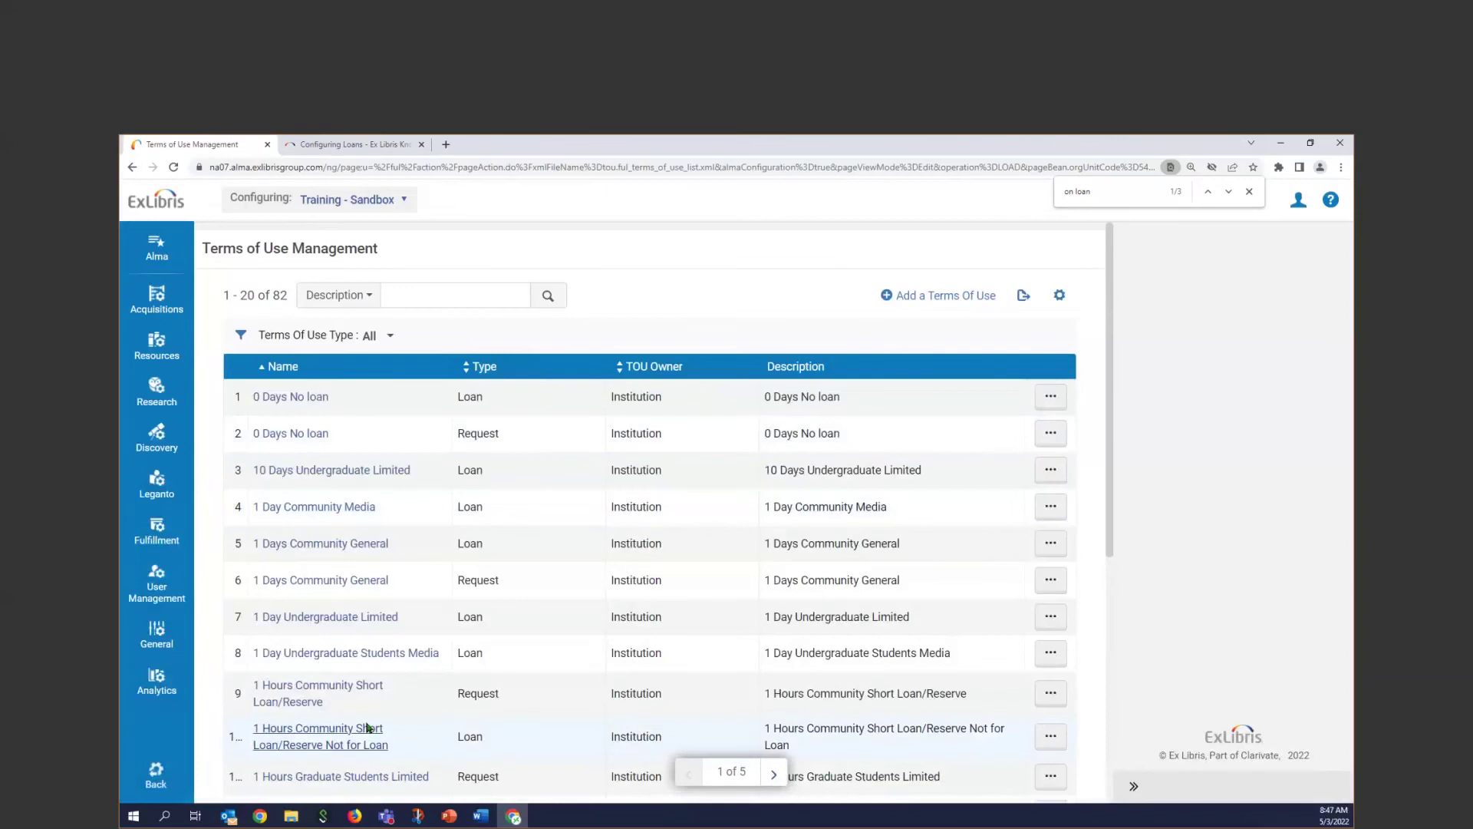
pyautogui.scroll(-2, 369, 722)
pyautogui.scroll(2, 406, 469)
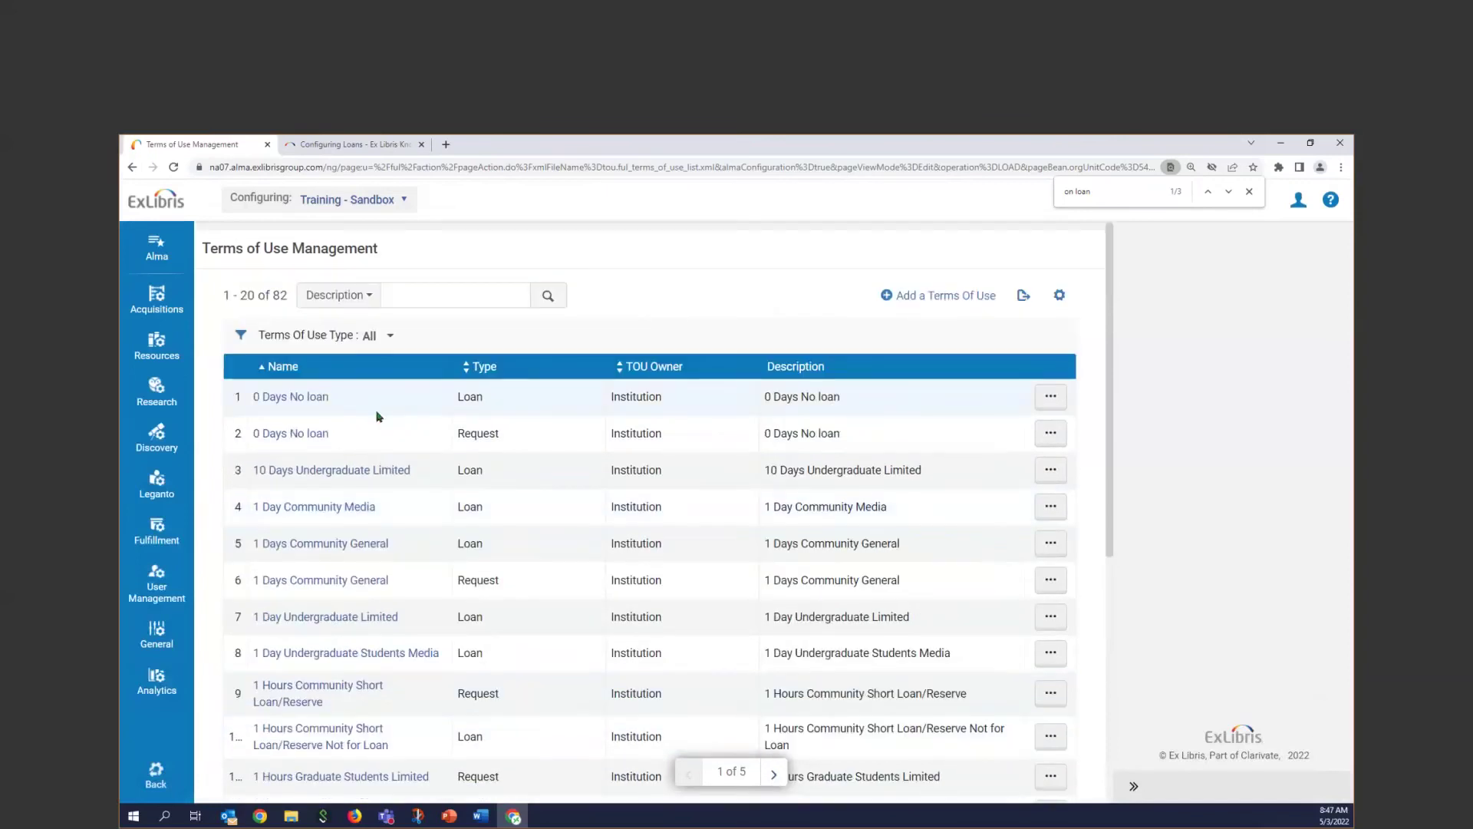
# Filter the terms of use to the Loan type and open "1 Month Undergraduate Students General" for editing to review its policies.
pyautogui.click(370, 336)
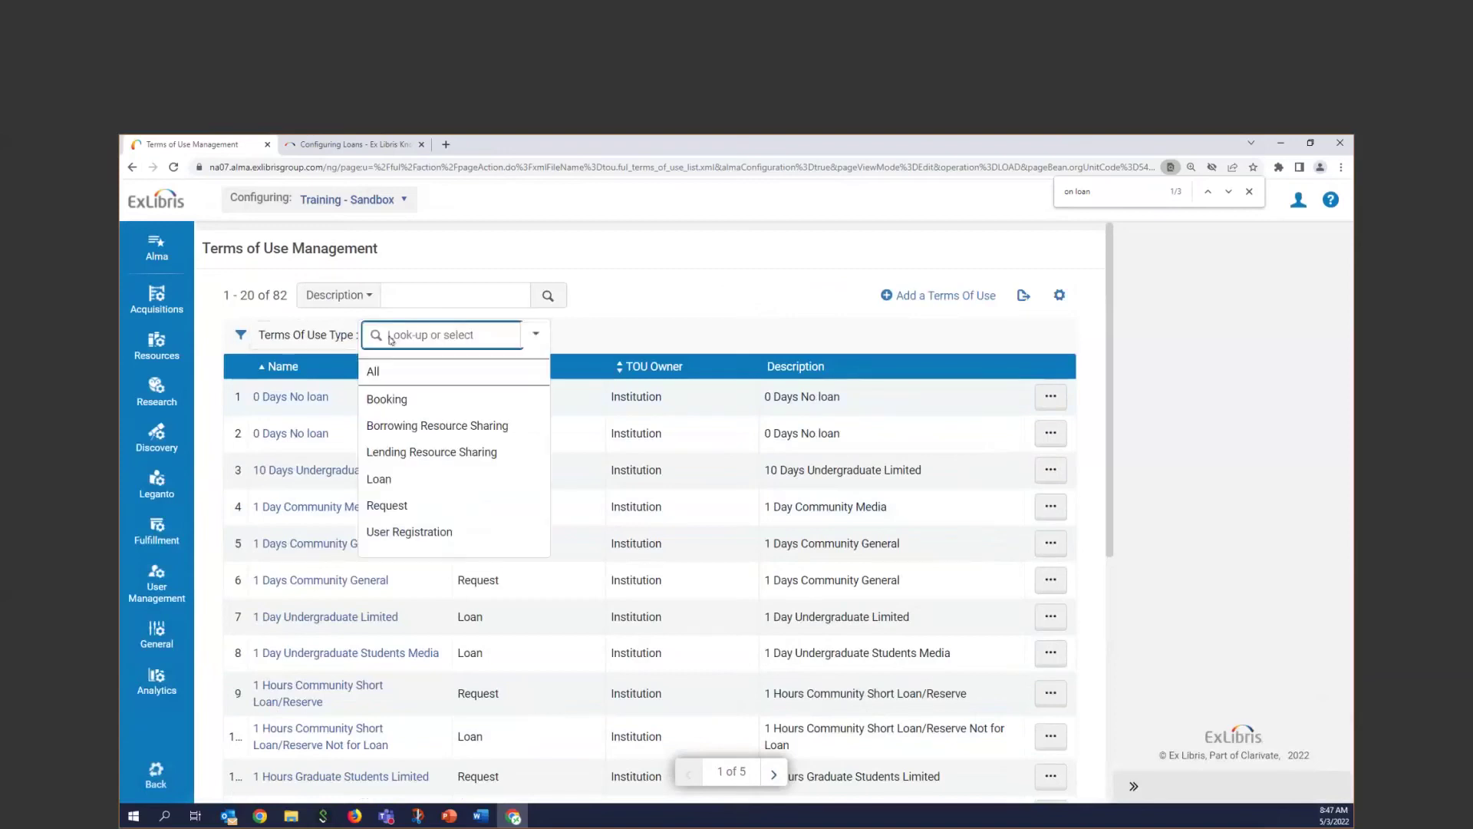
pyautogui.click(380, 479)
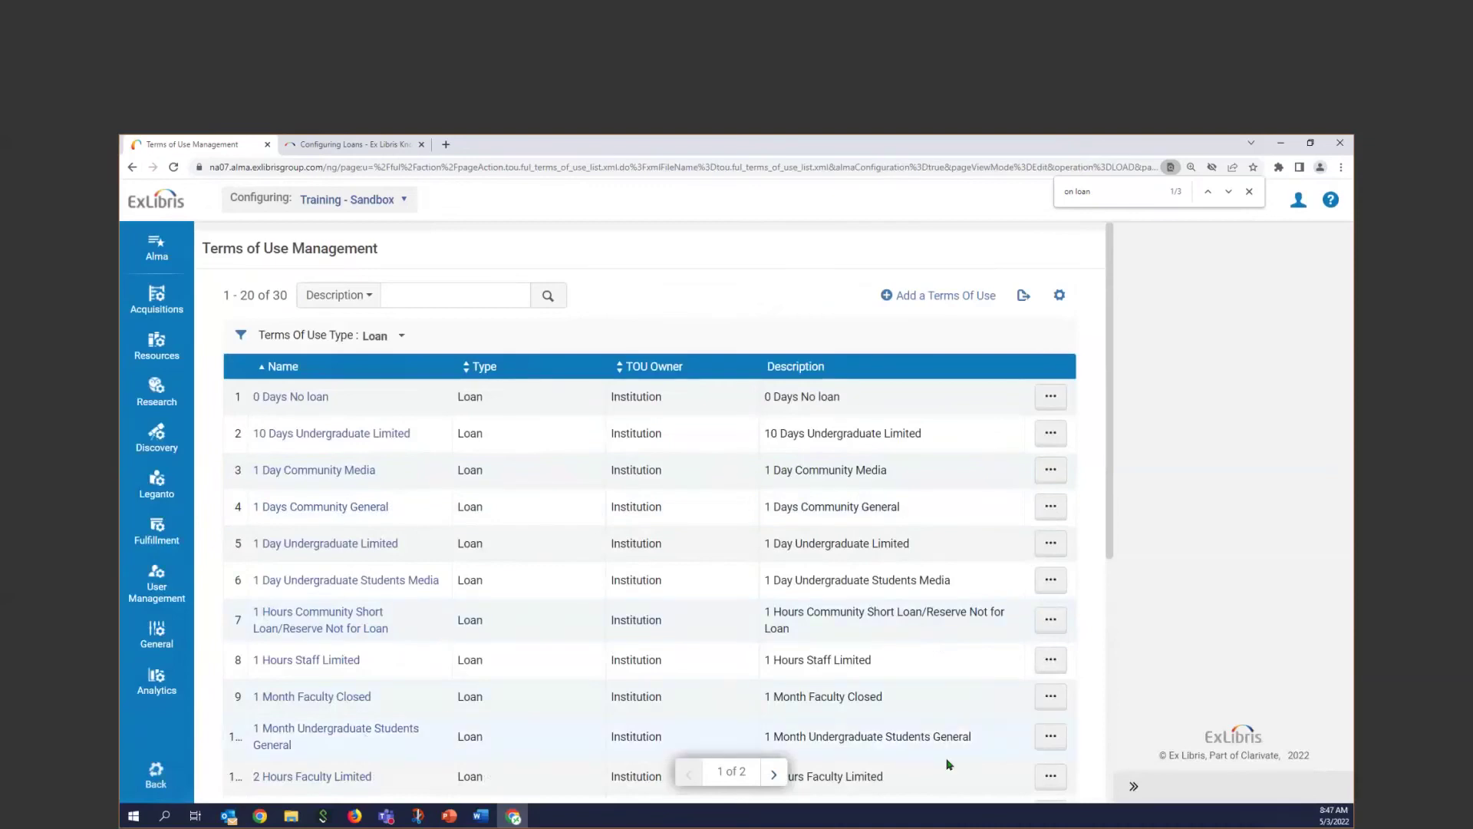
pyautogui.click(1051, 736)
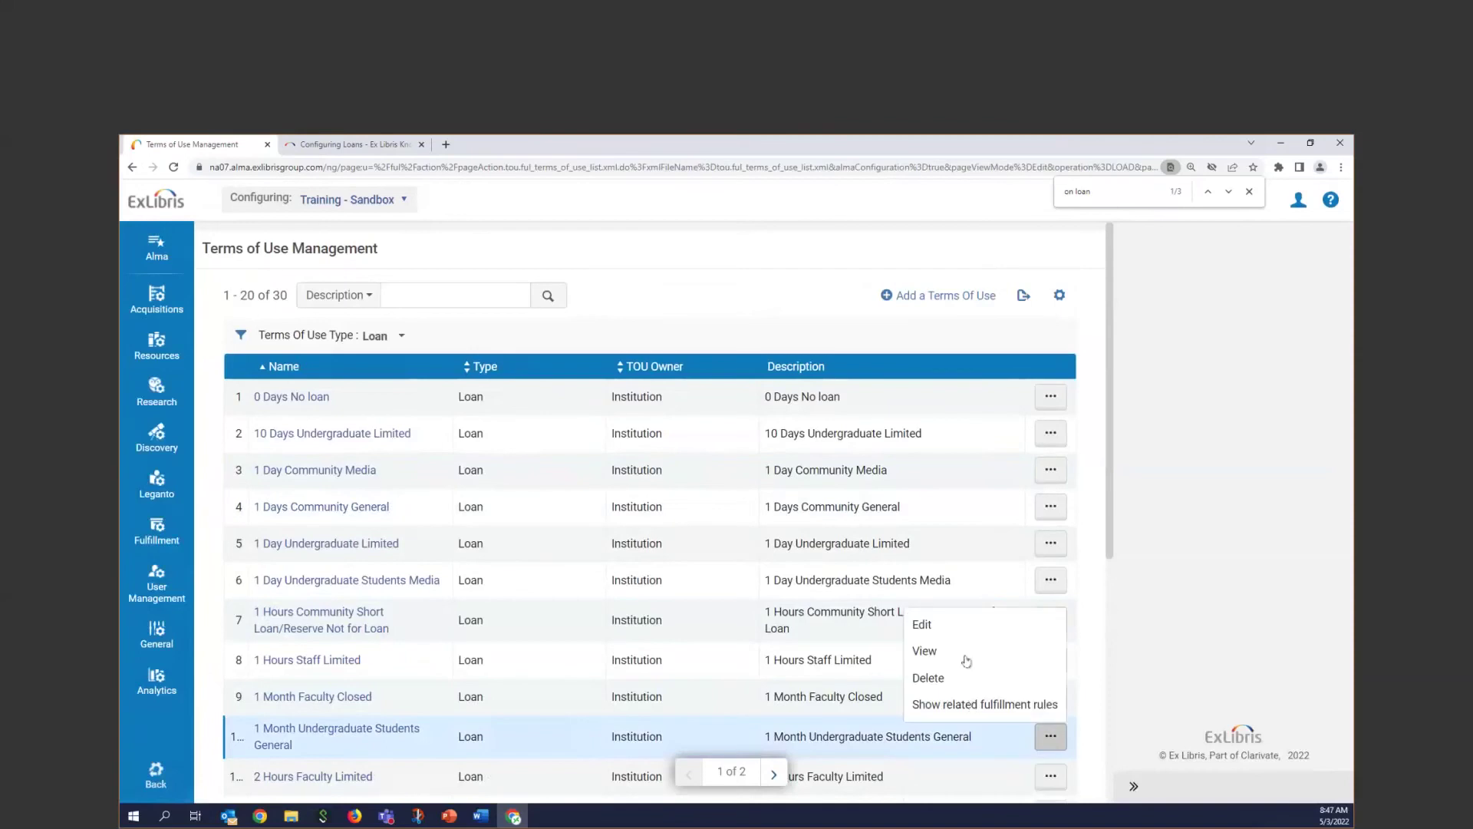
pyautogui.click(922, 625)
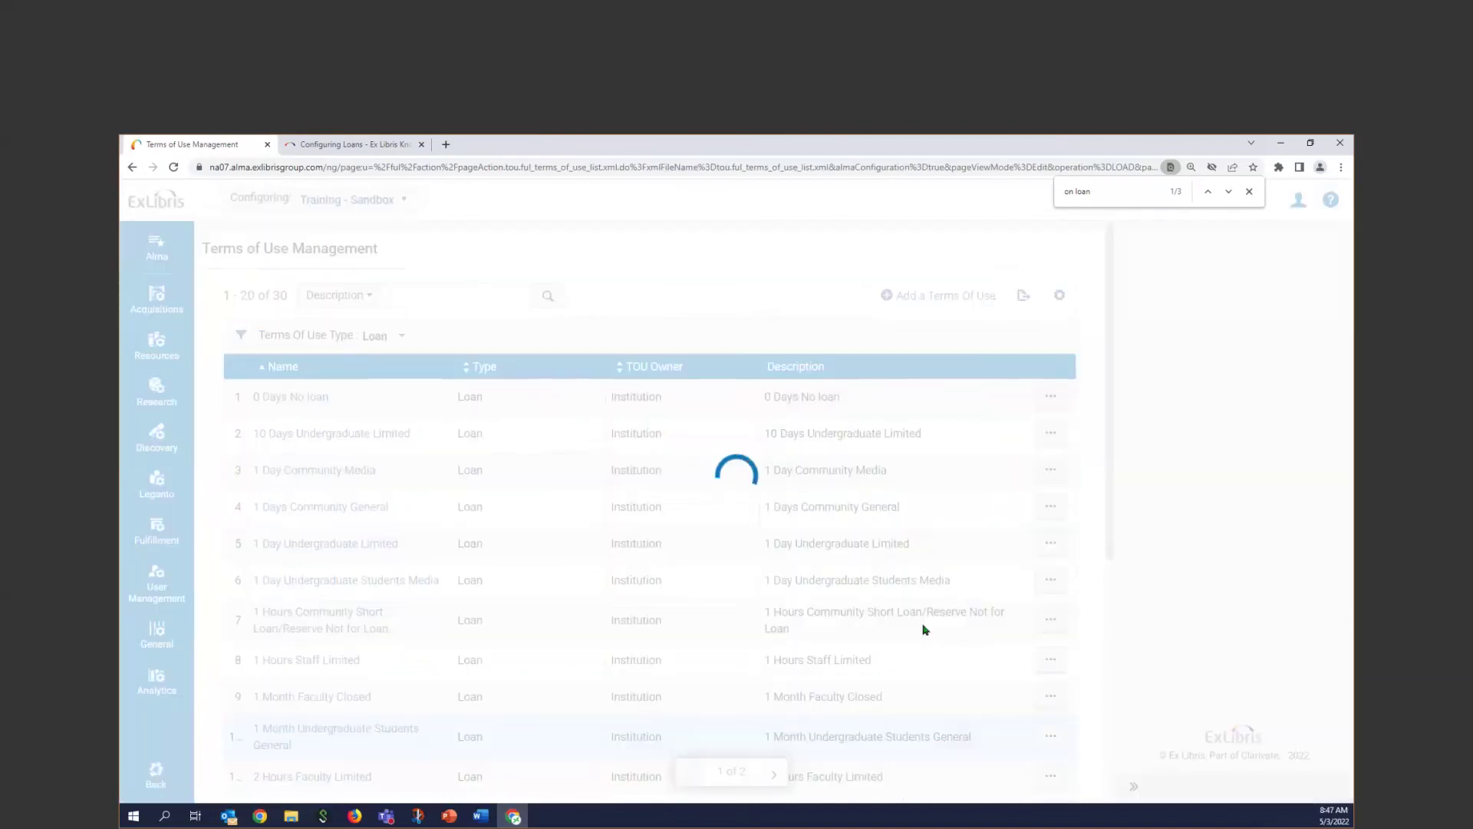
pyautogui.scroll(-6, 387, 640)
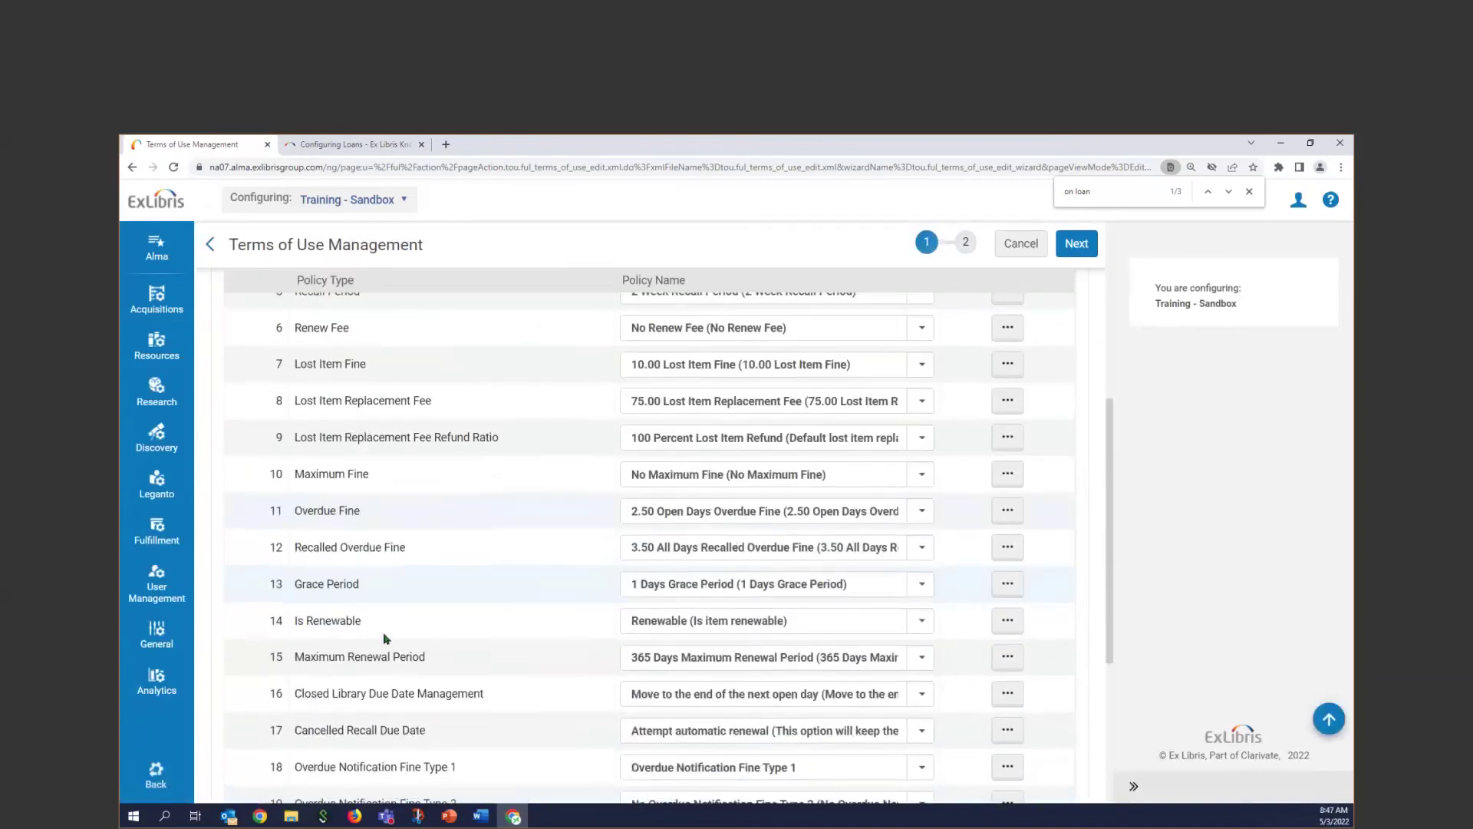
pyautogui.scroll(-3, 384, 638)
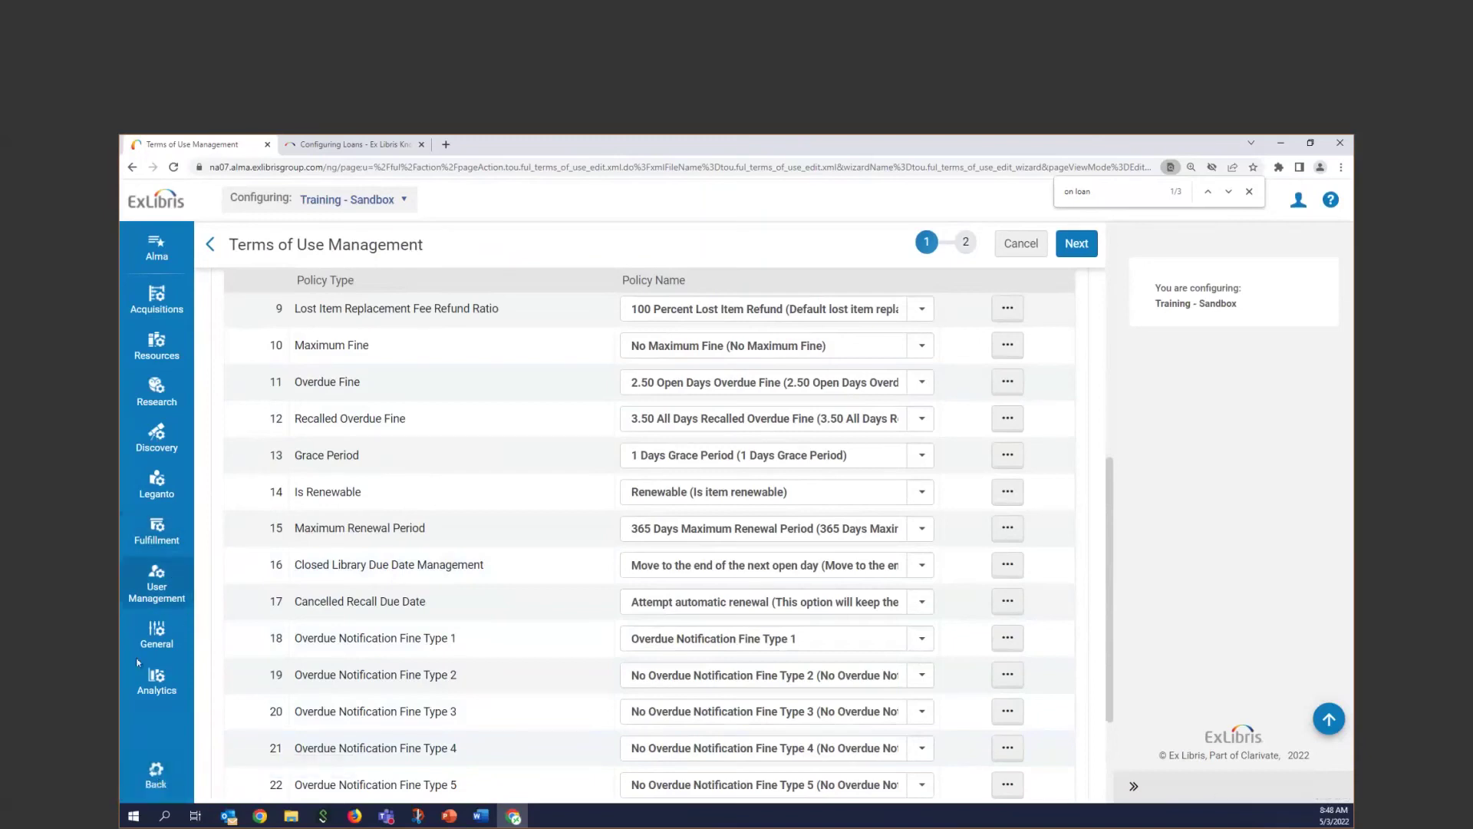
pyautogui.click(158, 630)
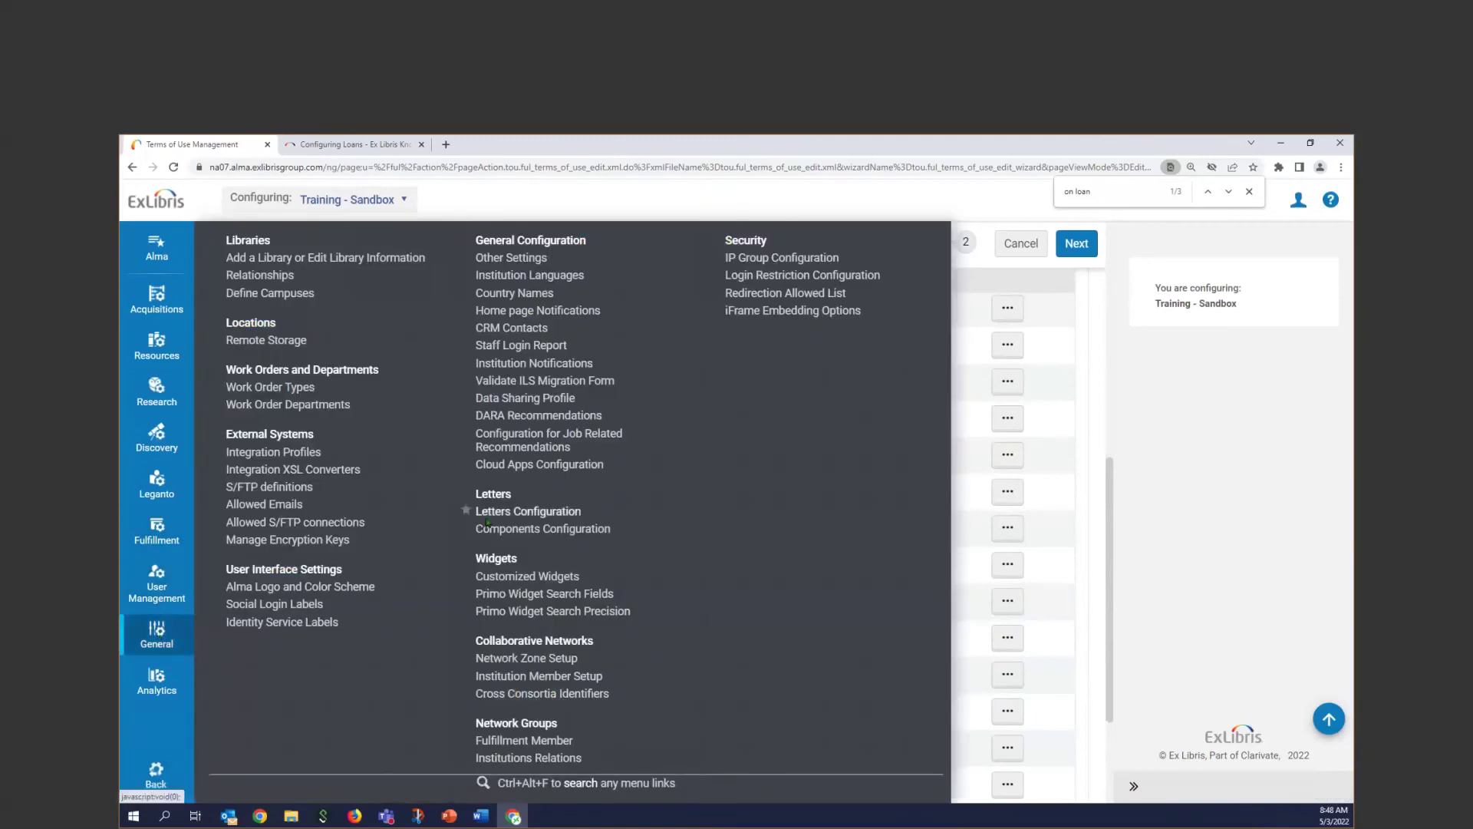
pyautogui.click(552, 529)
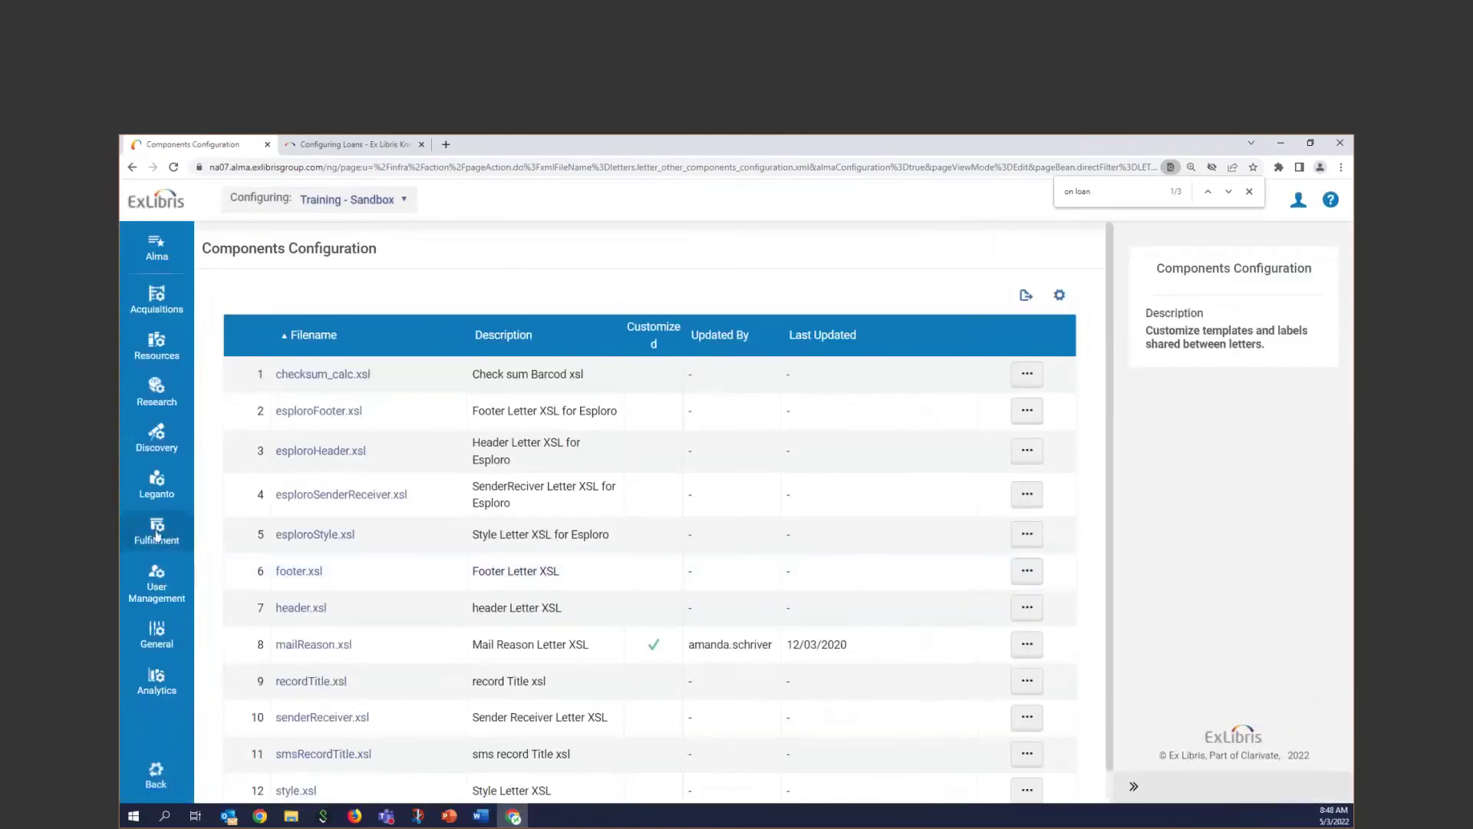
pyautogui.click(166, 536)
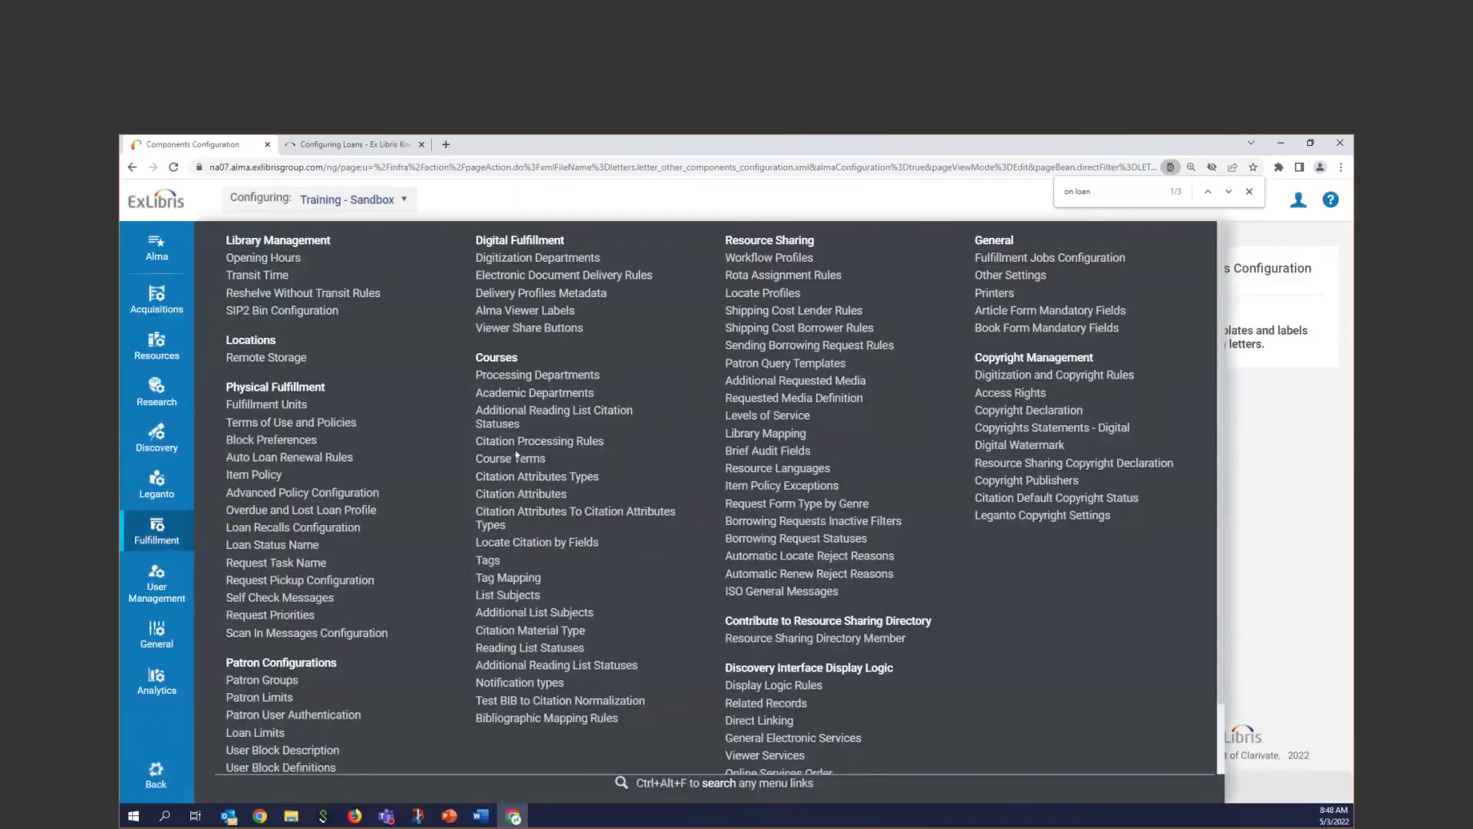
# Open Letters Configuration from the general configuration and go to the third page of the letter list.
pyautogui.click(157, 634)
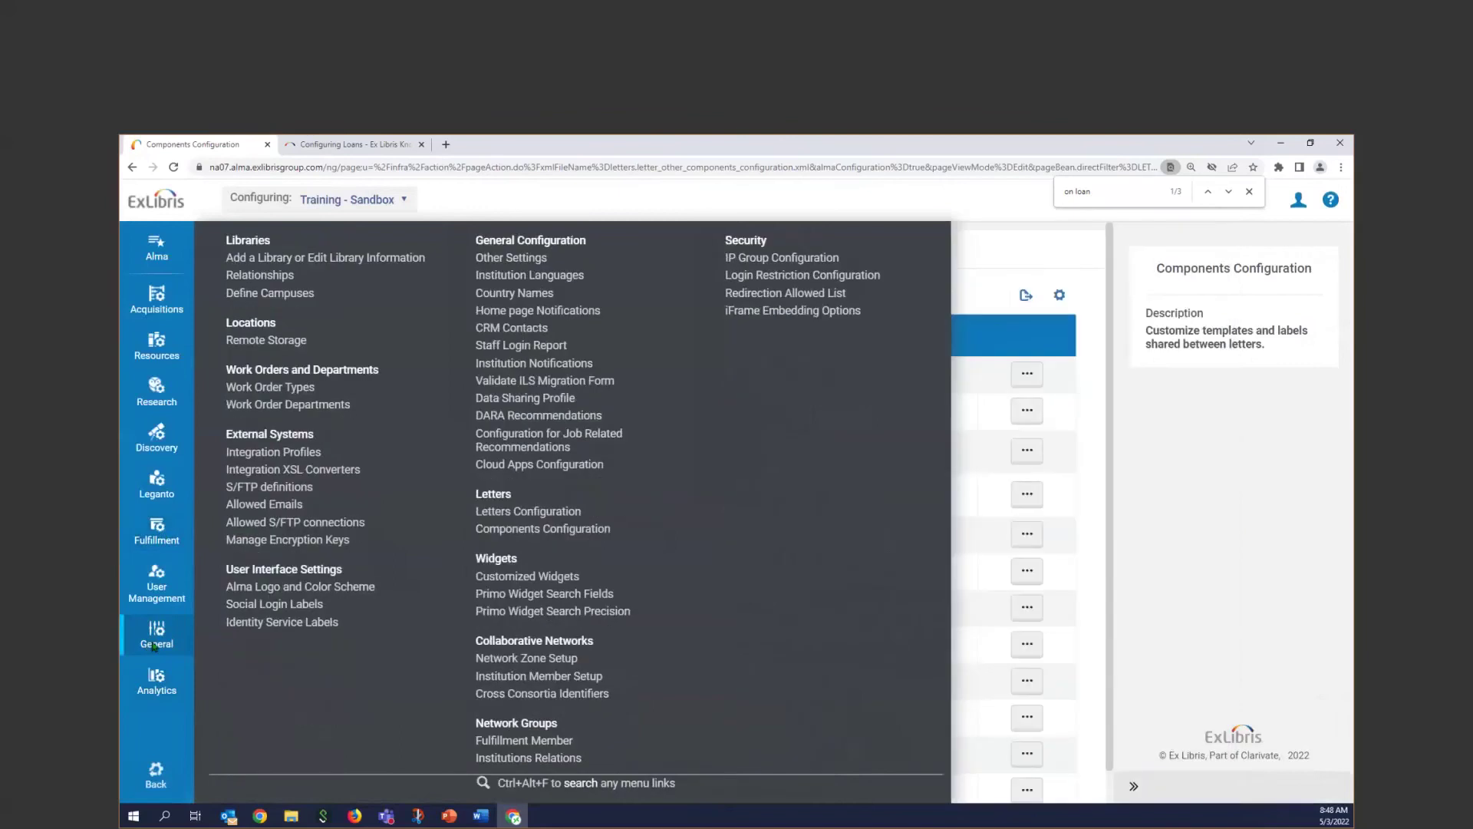
pyautogui.click(557, 517)
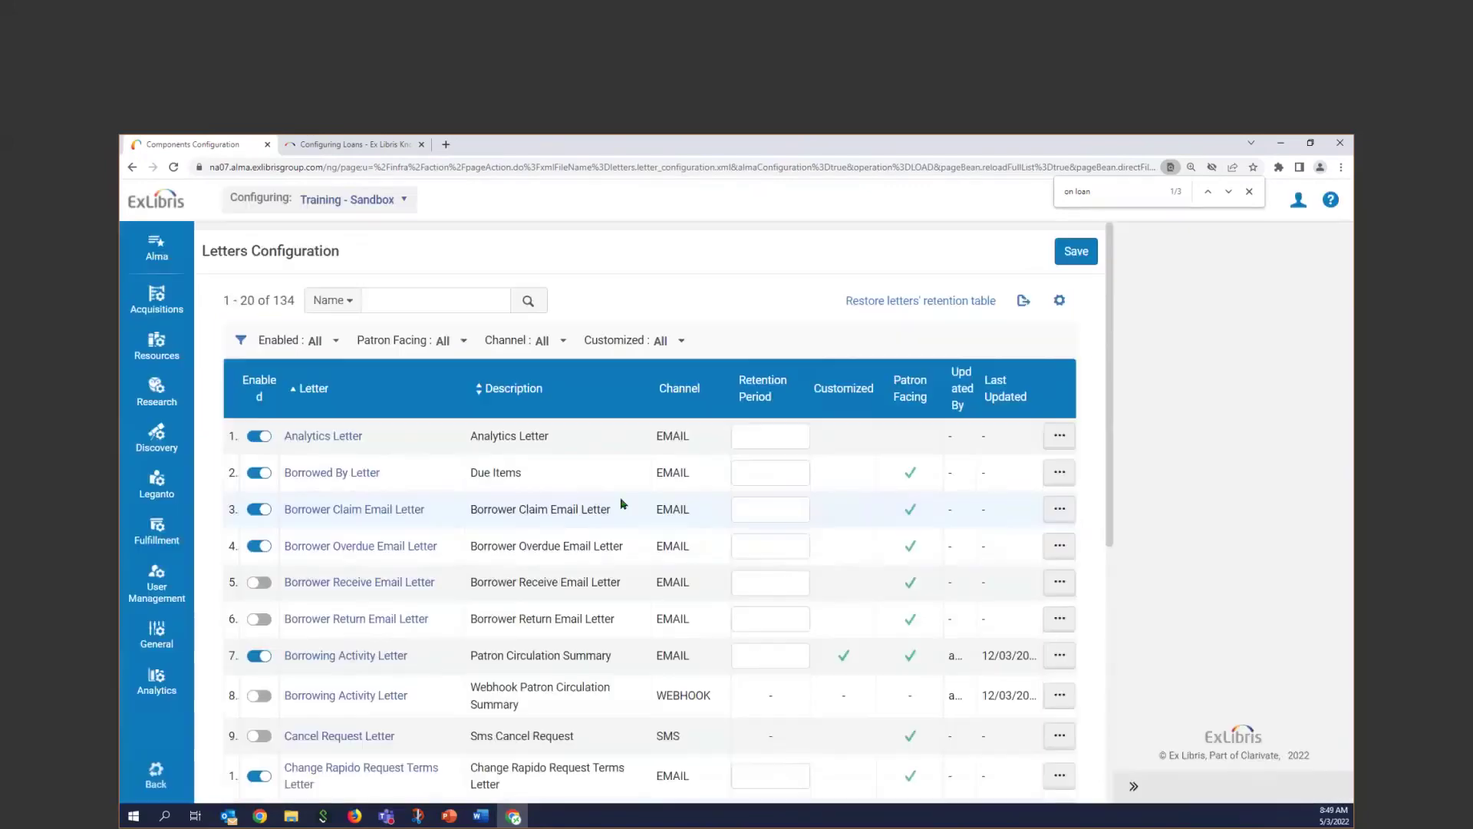
pyautogui.scroll(-6, 491, 635)
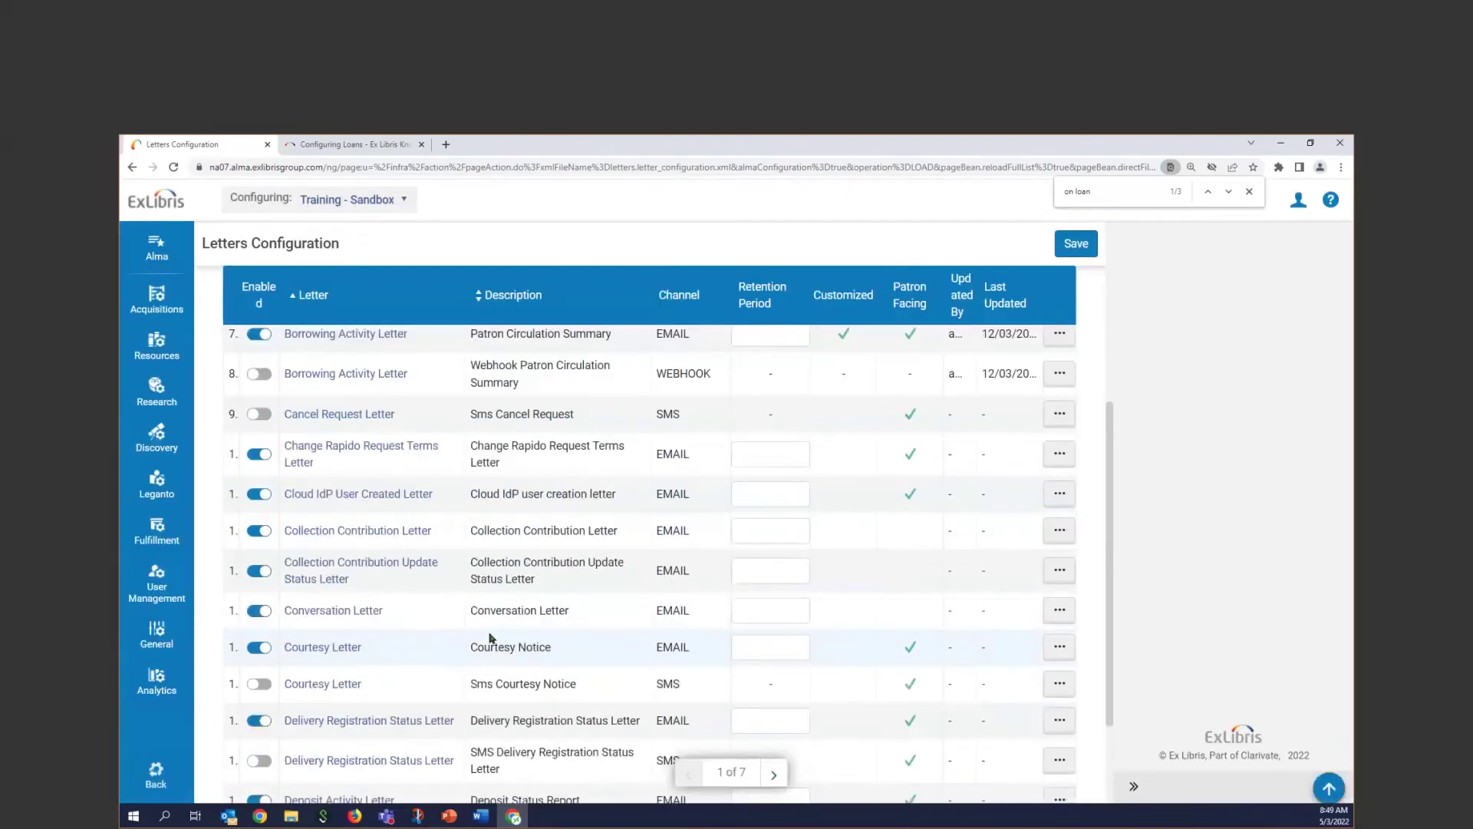
pyautogui.click(580, 754)
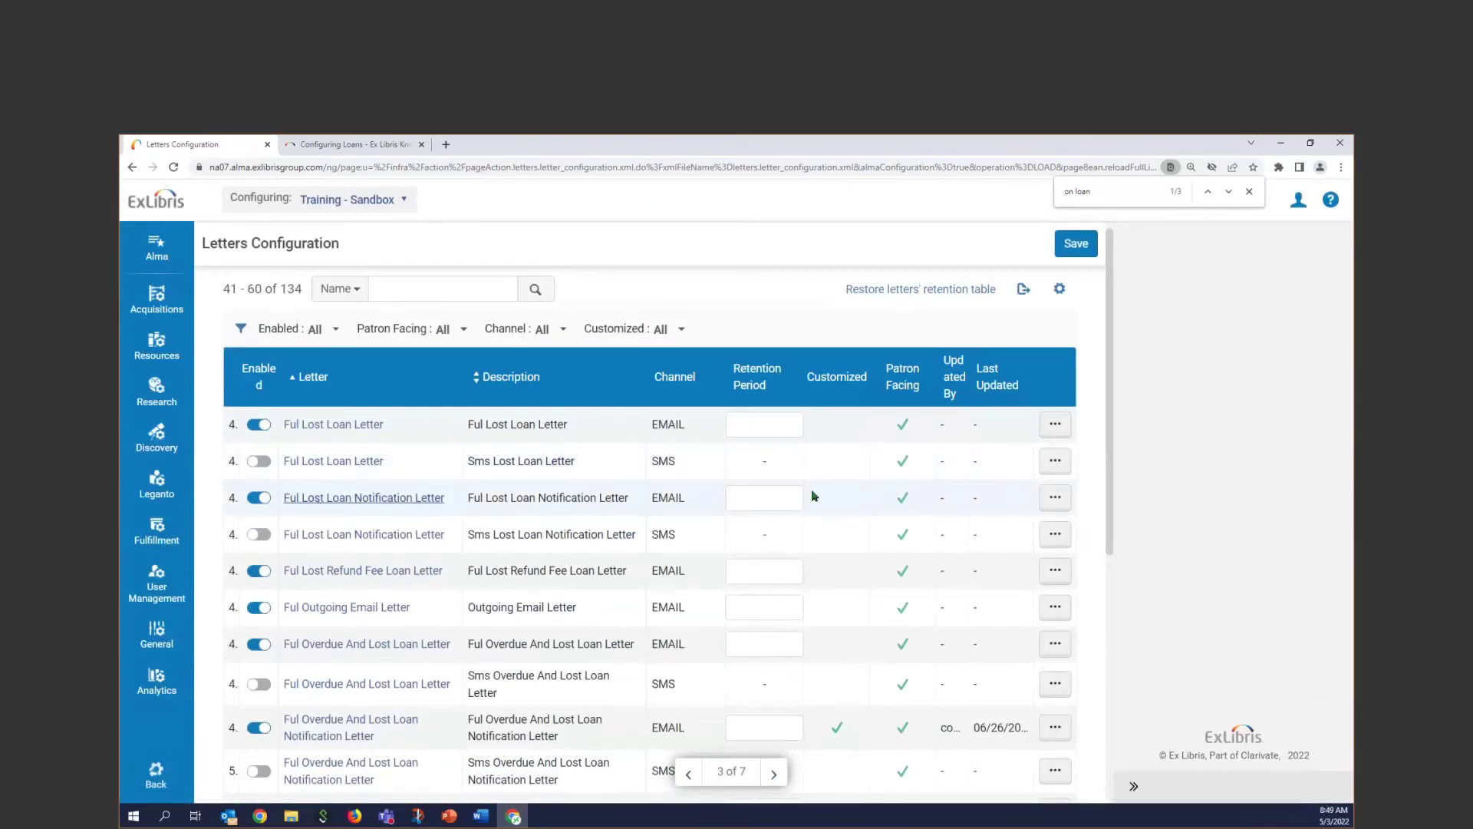
# Open the email version of the Ful Lost Loan Notification Letter for editing and go through its labels.
pyautogui.click(1055, 499)
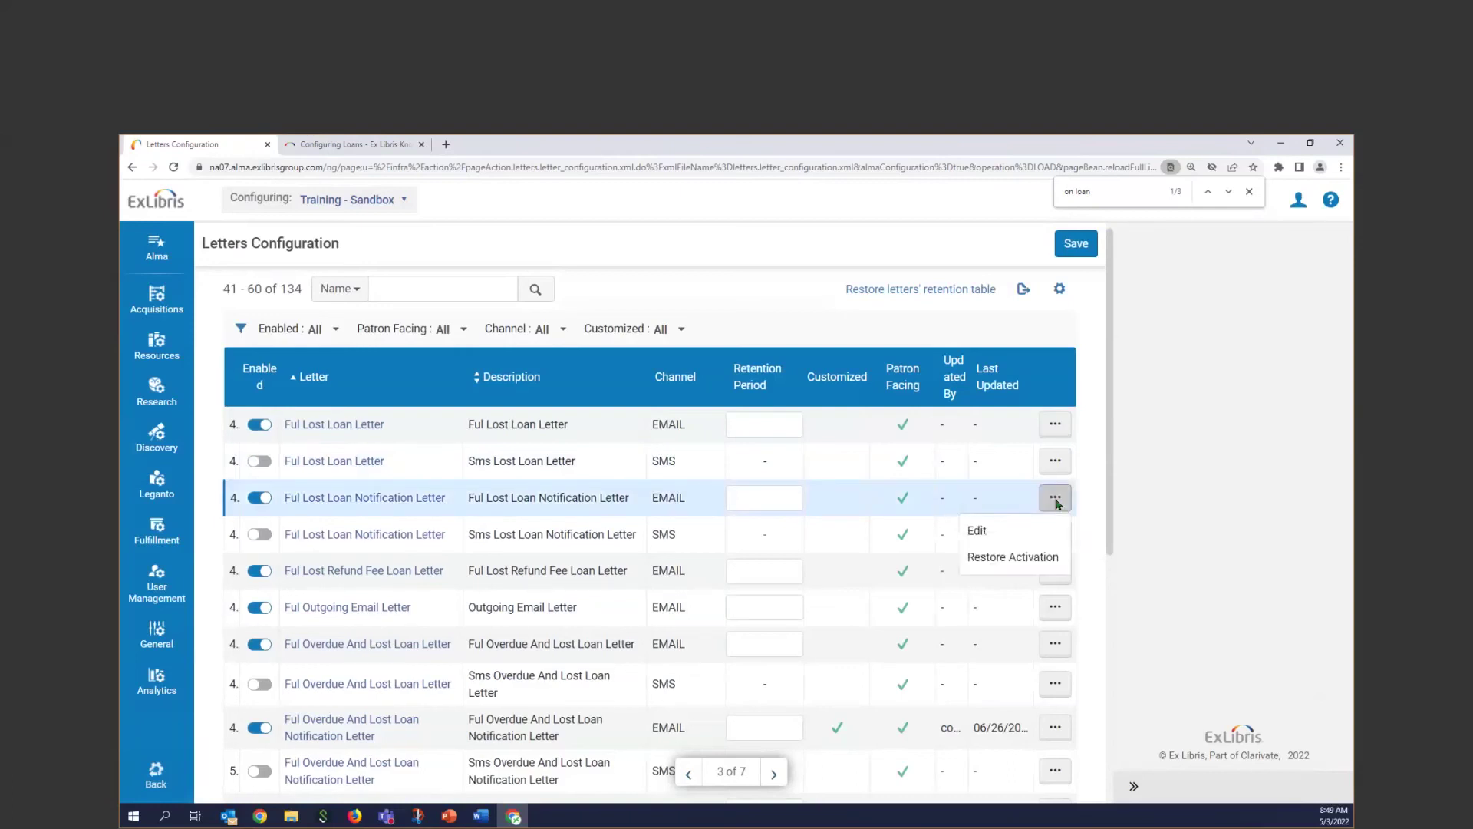
pyautogui.click(977, 530)
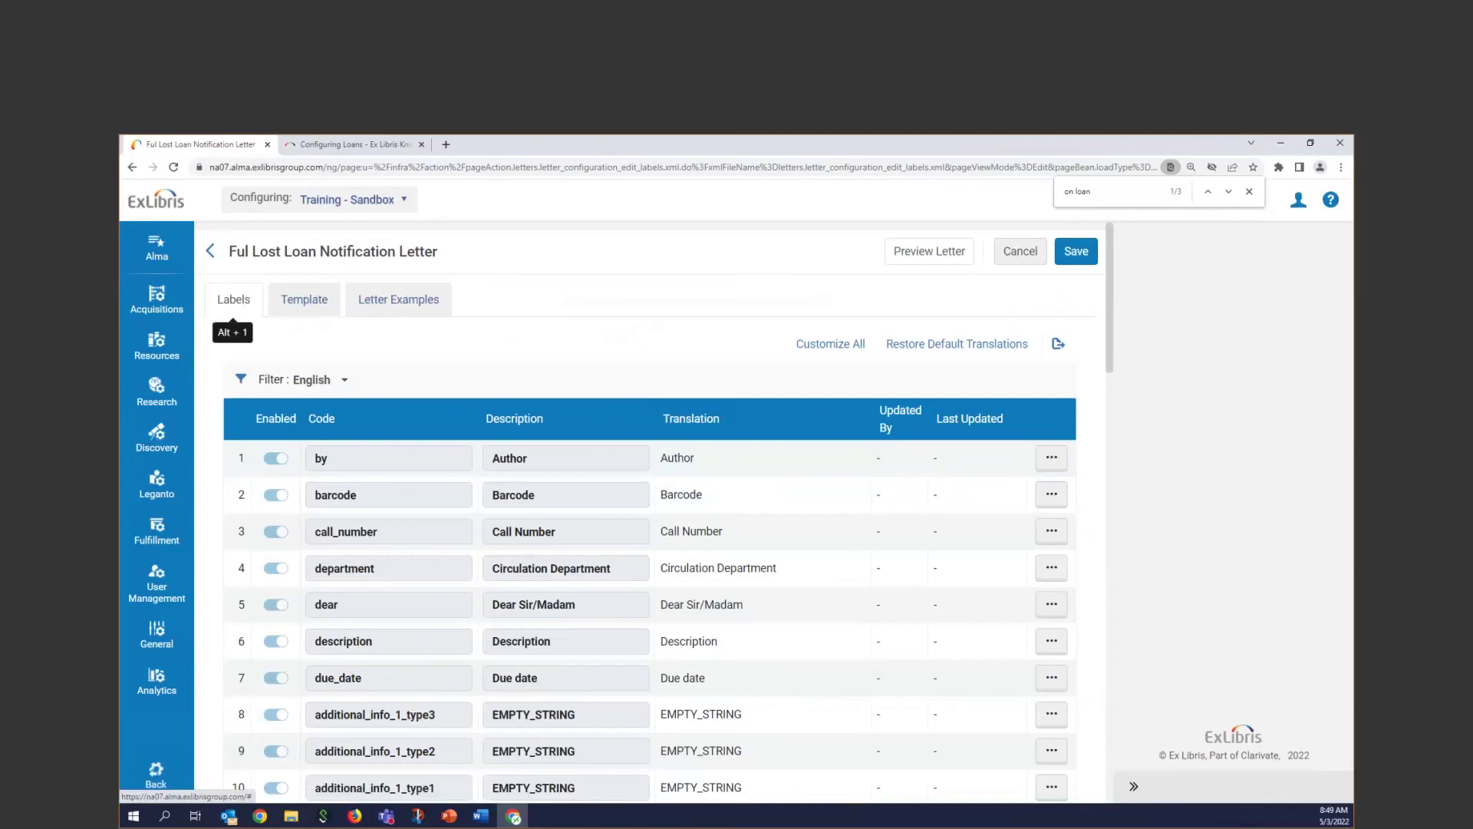
pyautogui.scroll(-8, 420, 616)
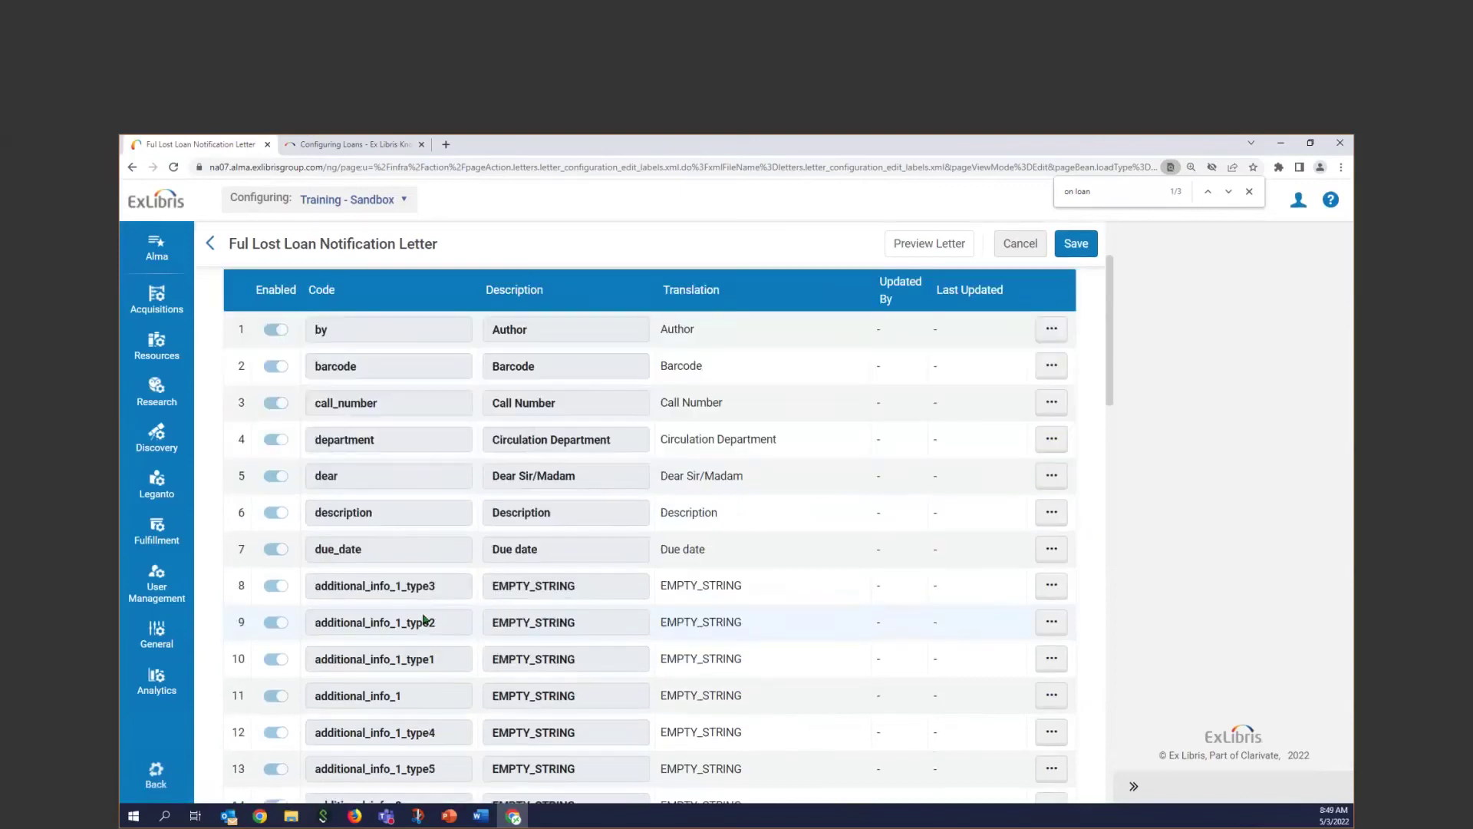
pyautogui.scroll(-1, 414, 625)
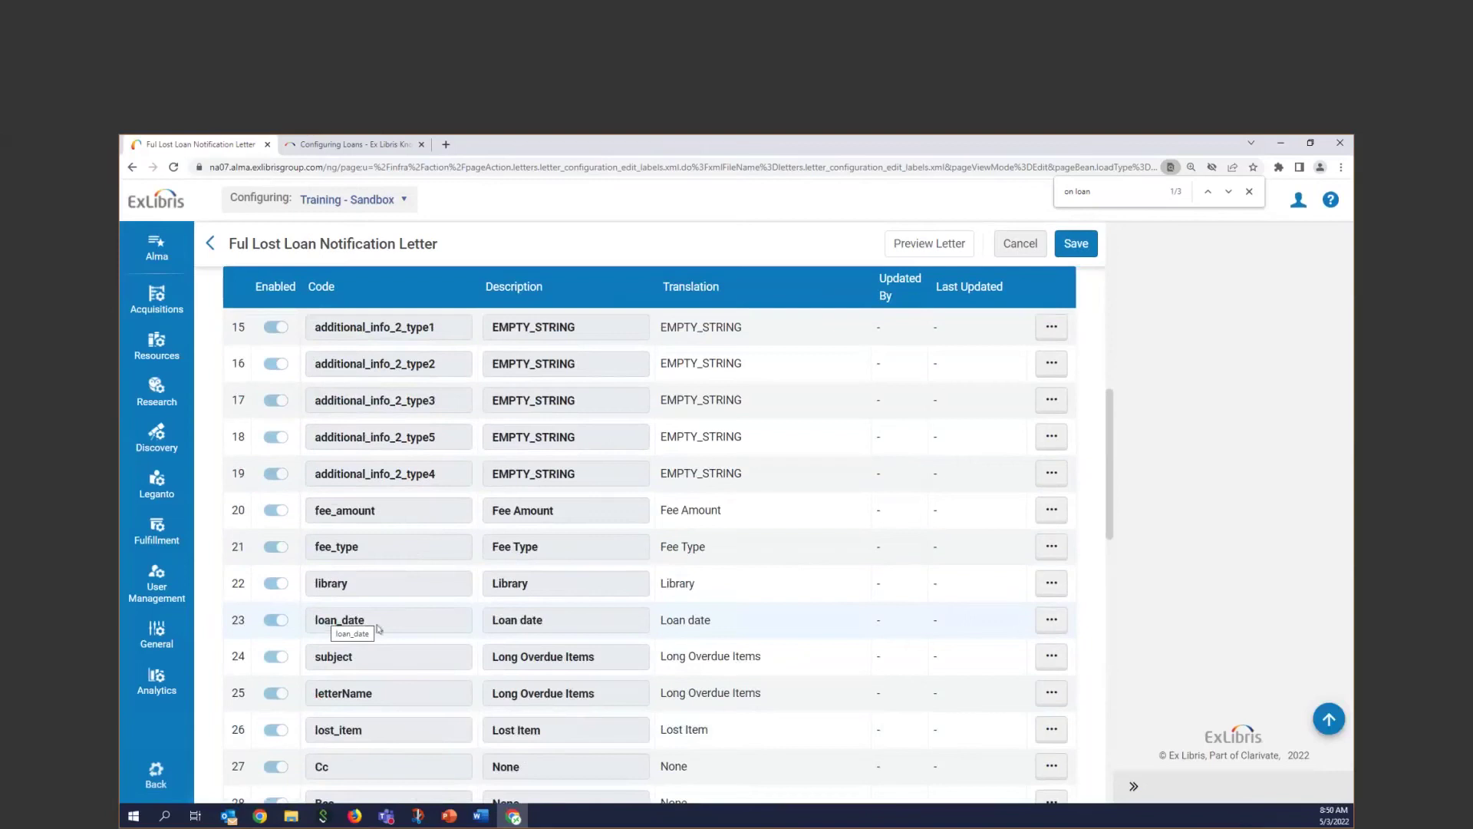
pyautogui.scroll(-5, 376, 629)
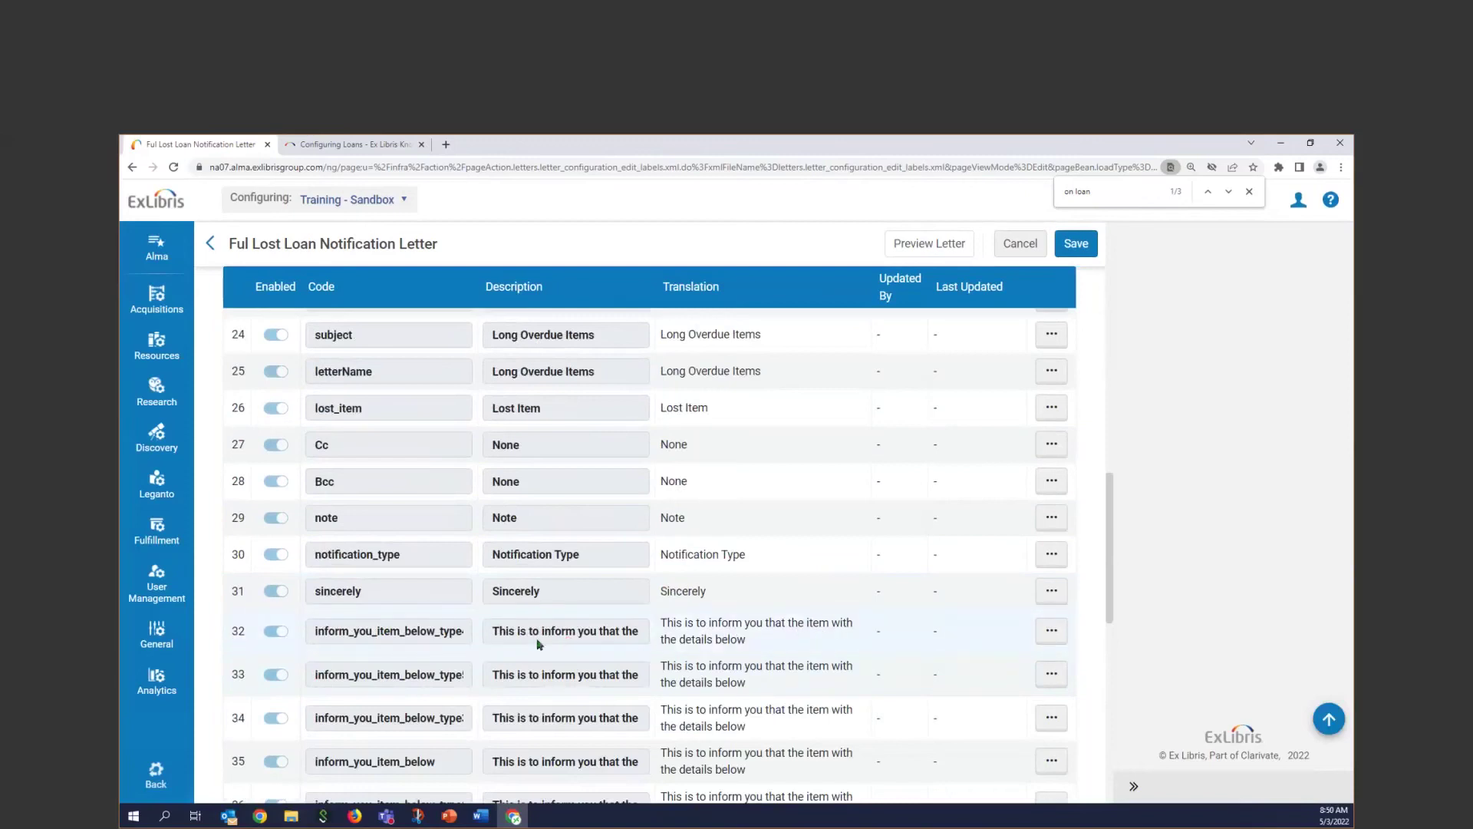
# Customize the first inform_you_item_below_type label so its description begins "This is to make you aware that", and save the letter.
pyautogui.click(1052, 631)
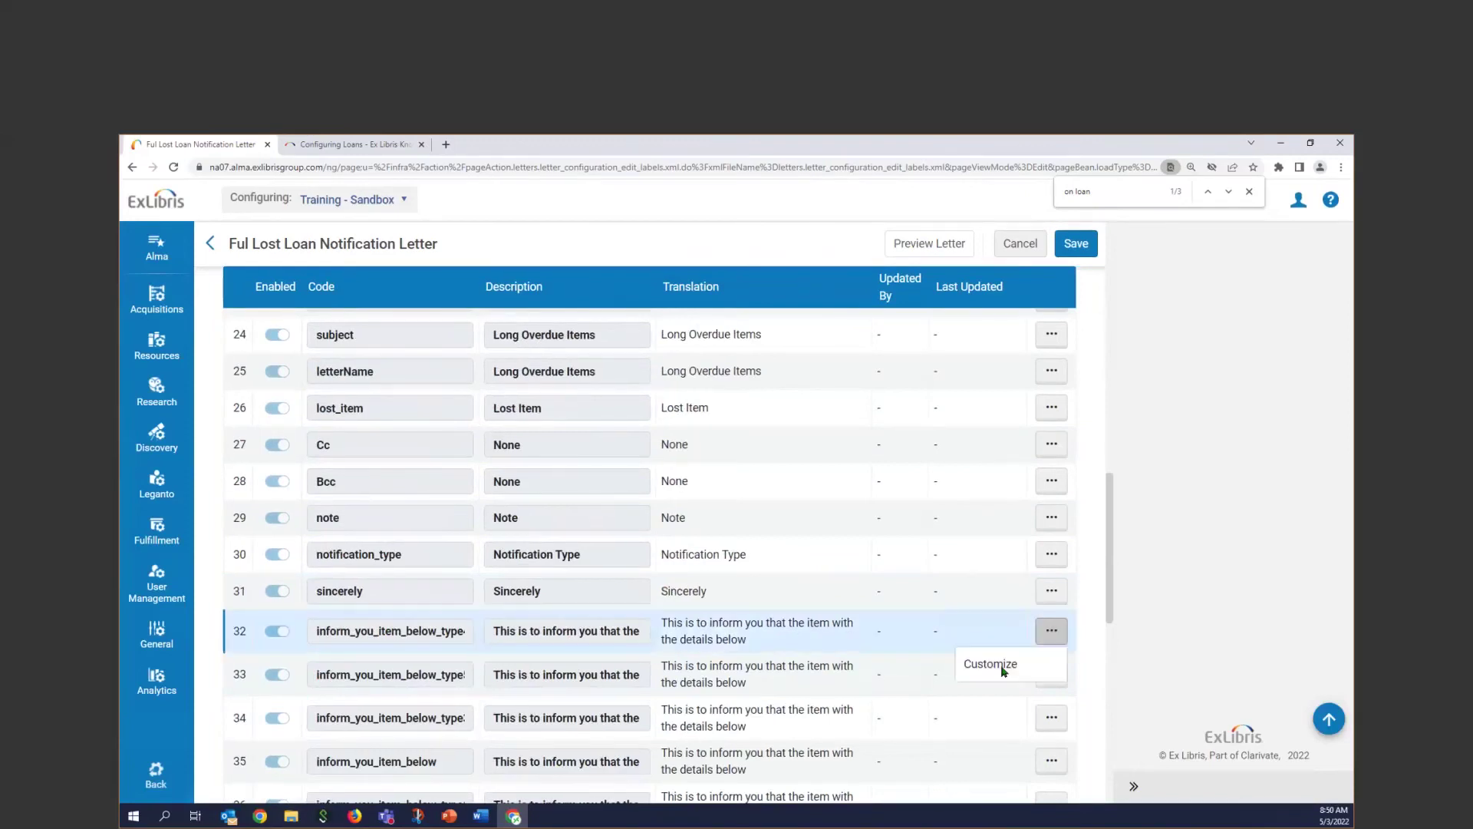
pyautogui.click(963, 665)
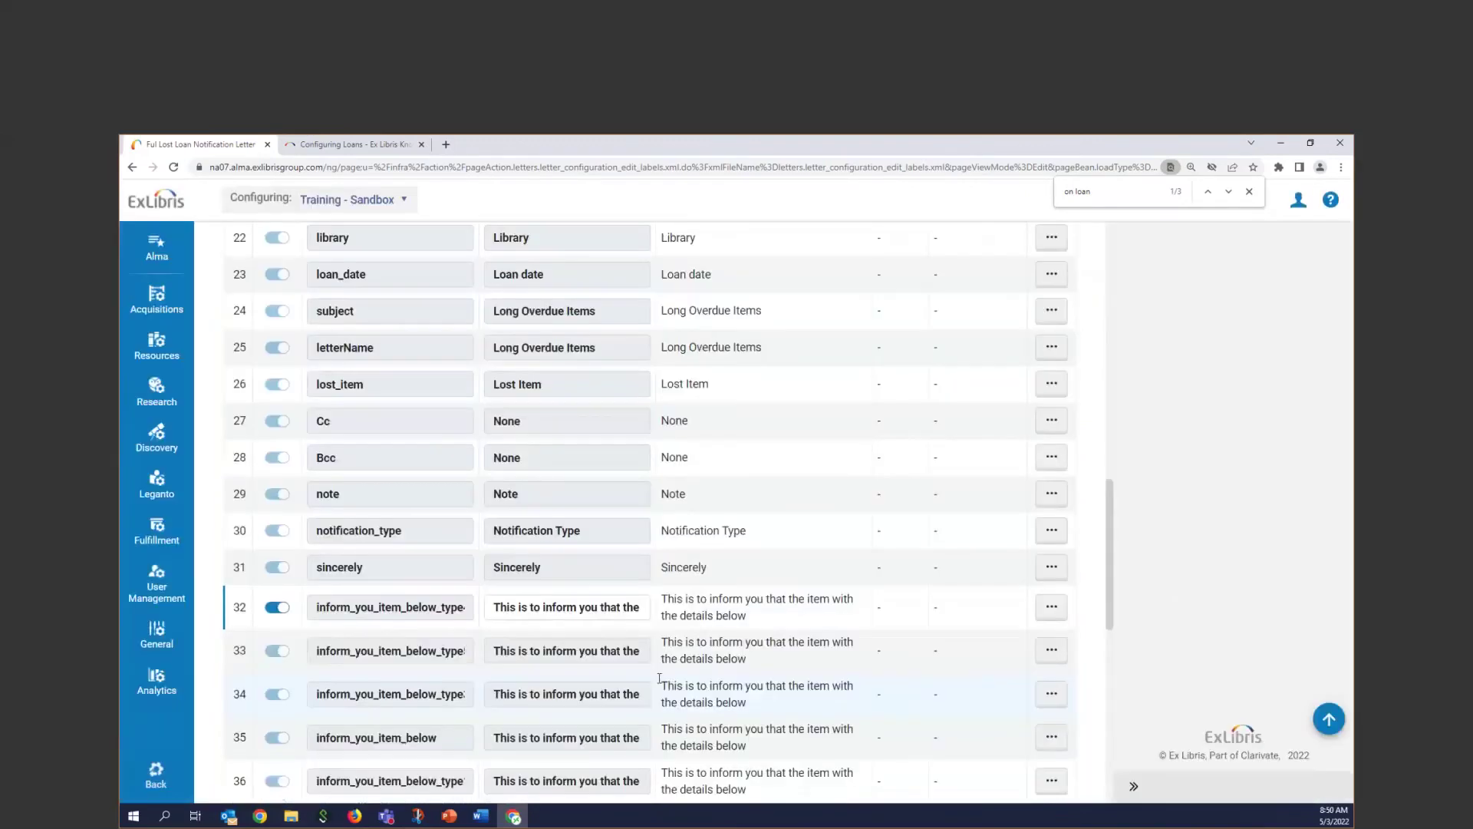
pyautogui.click(579, 614)
pyautogui.press('BackSpace')
pyautogui.press('BackSpace')
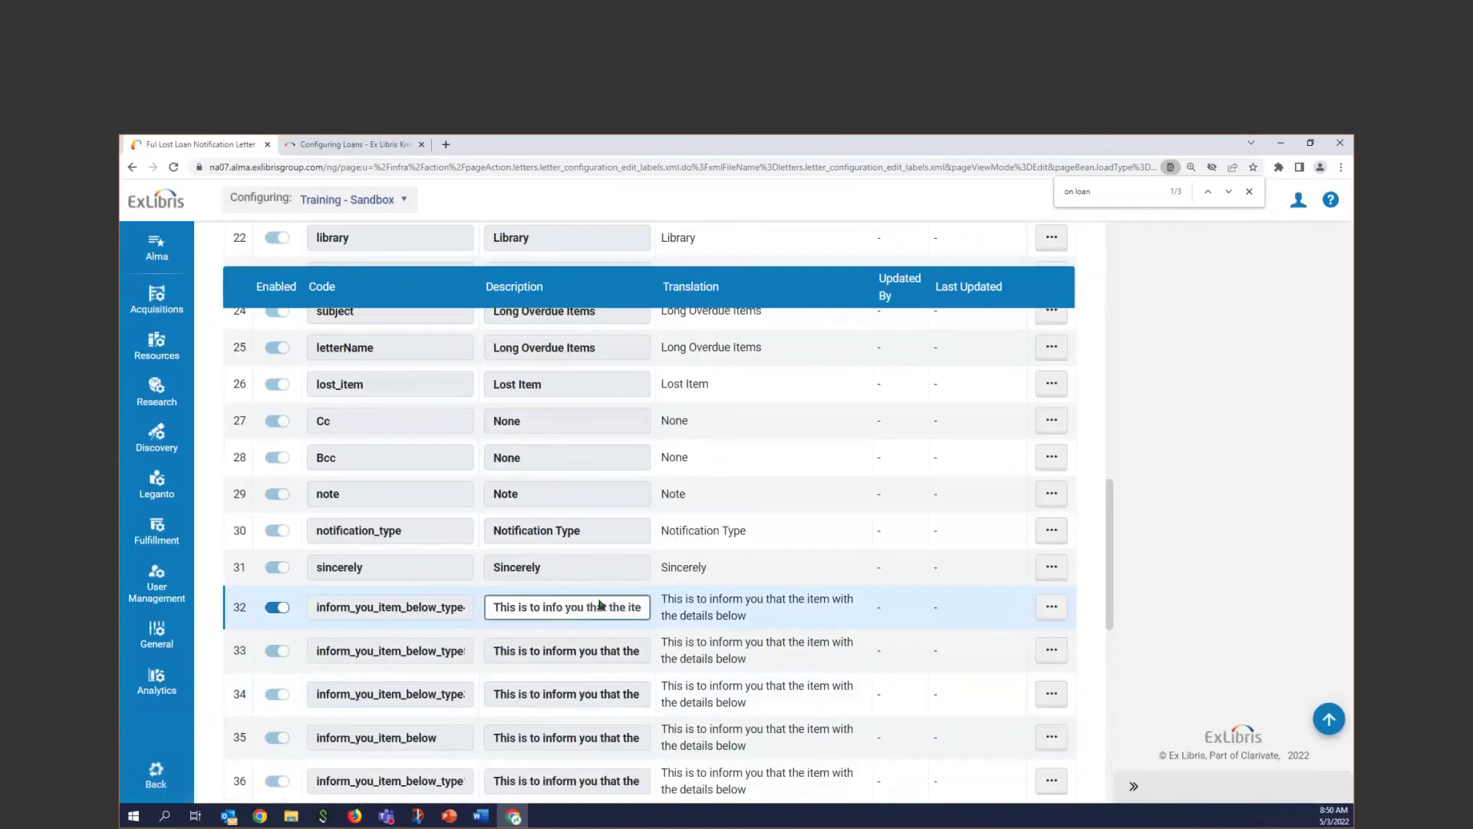
pyautogui.press('BackSpace')
pyautogui.press('BackSpace')
pyautogui.press('BackSpace')
pyautogui.press('BackSpace')
pyautogui.write('make you aware')
pyautogui.press('Delete')
pyautogui.press('Delete')
pyautogui.press('Delete')
pyautogui.press('Delete')
pyautogui.press('Delete')
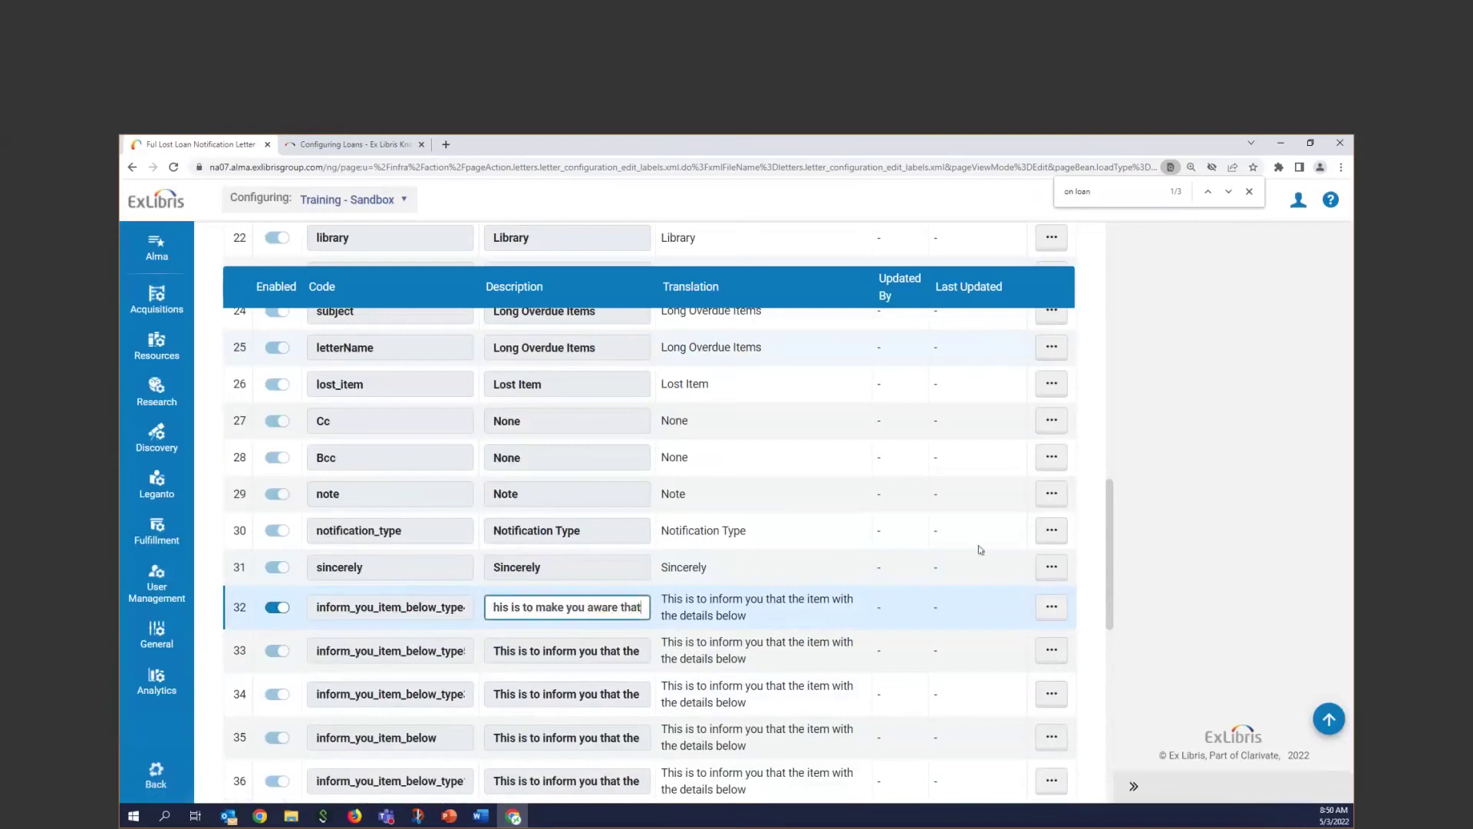
pyautogui.click(647, 627)
pyautogui.click(646, 612)
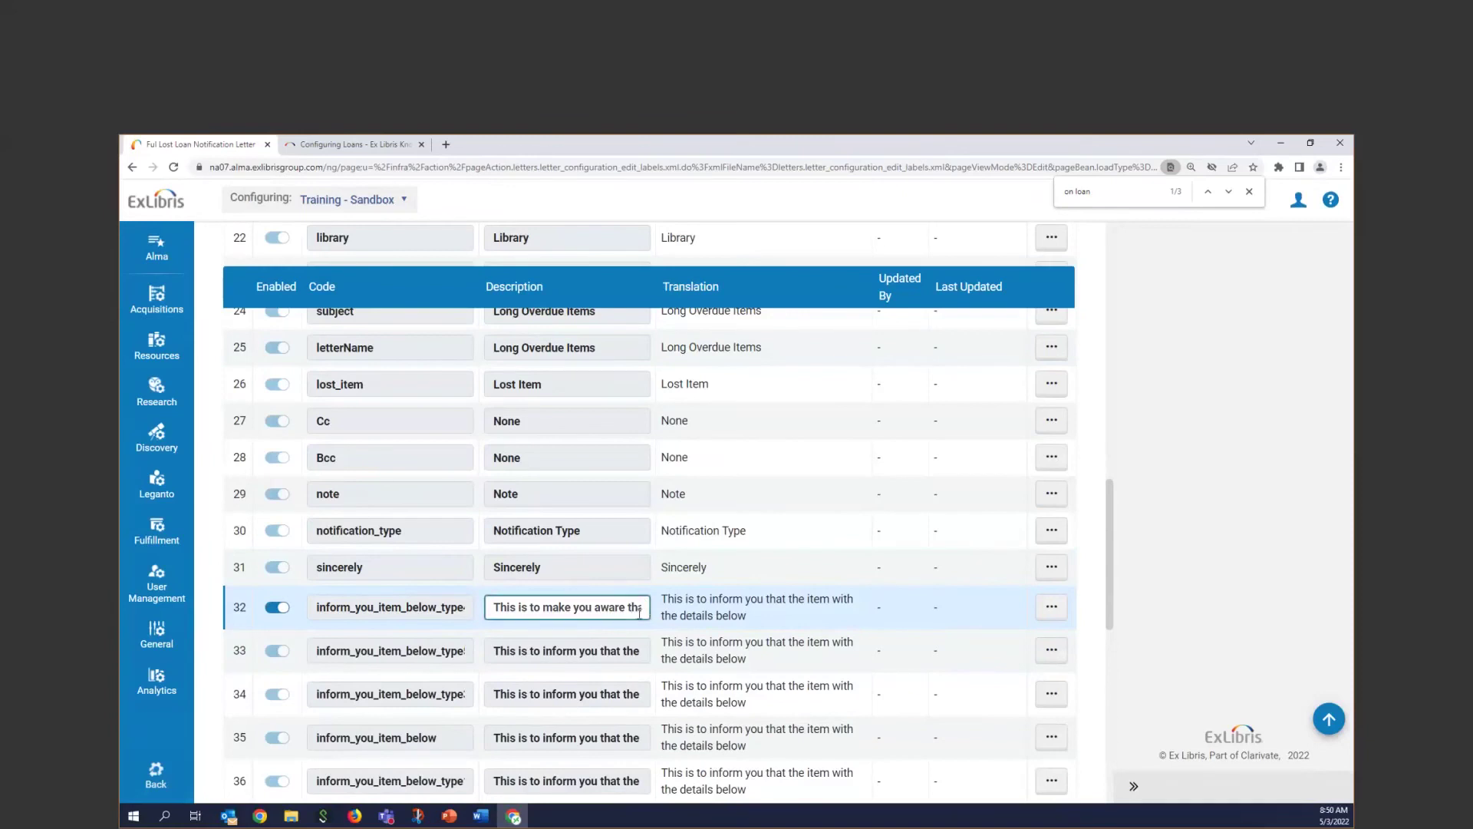
pyautogui.press('Return')
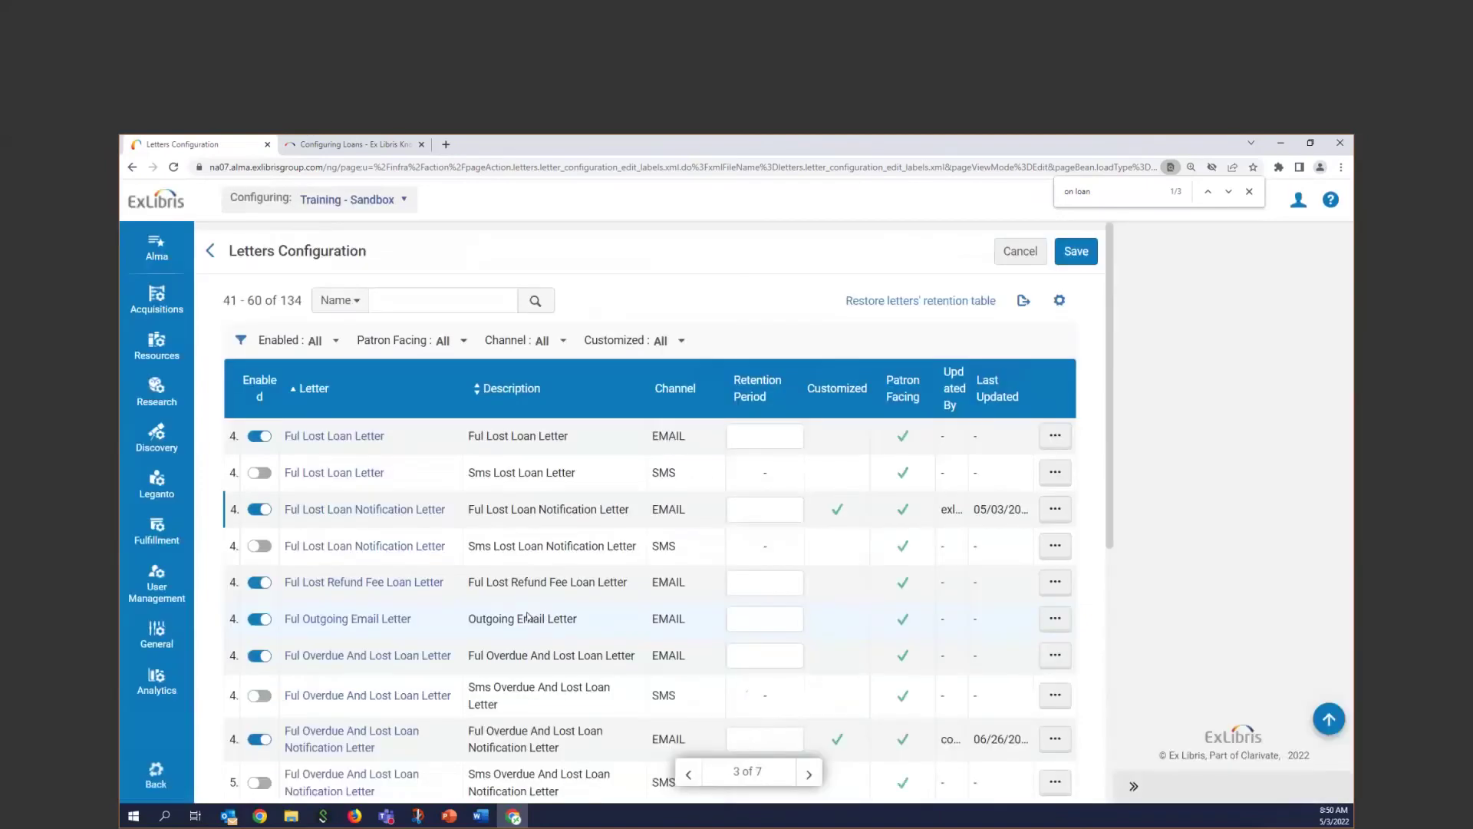
# Reopen the email Ful Lost Loan Notification Letter for editing and check the customized inform_you_item_below_type label.
pyautogui.scroll(-5, 680, 696)
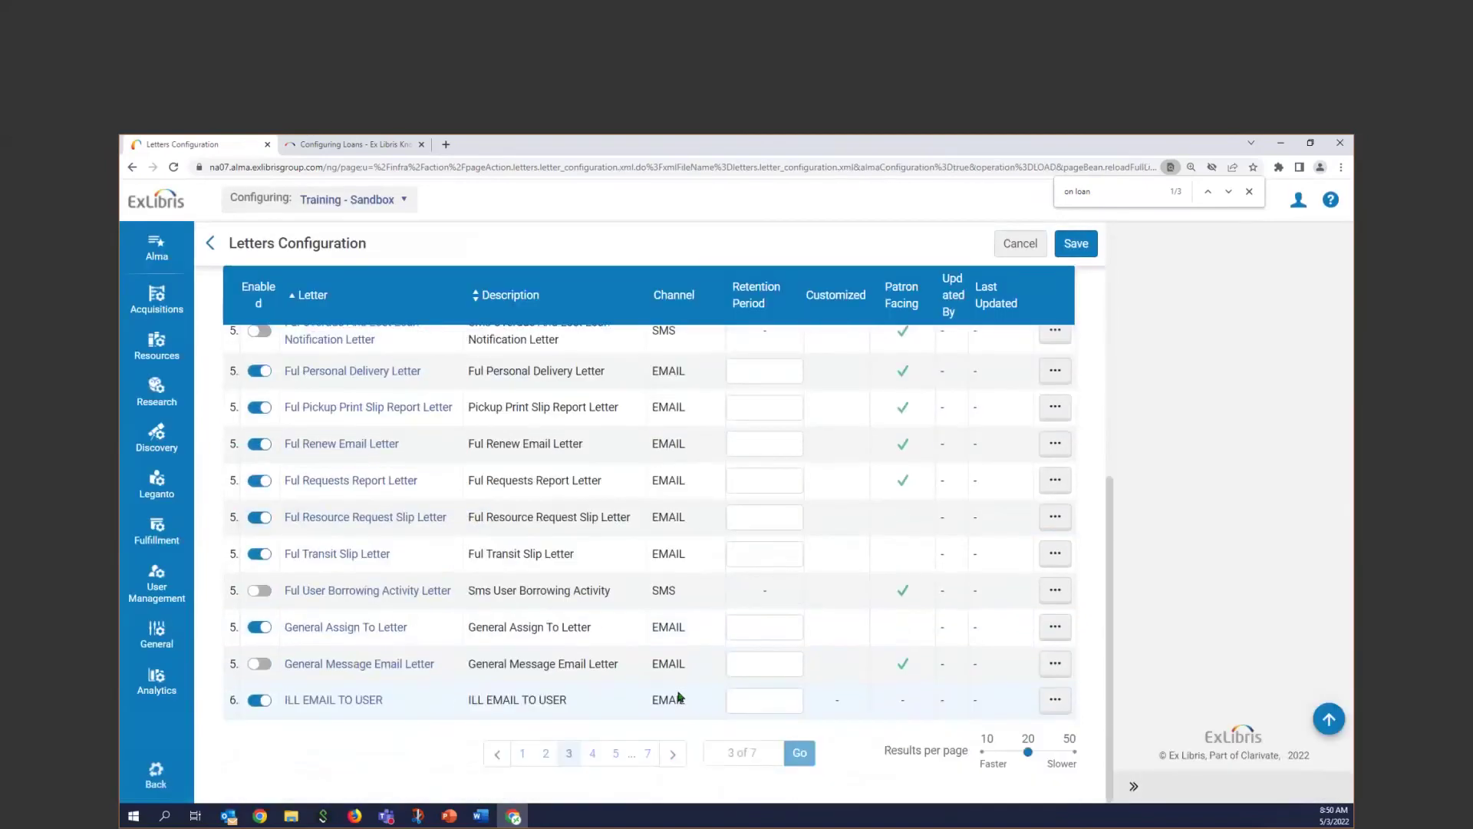
pyautogui.scroll(5, 680, 697)
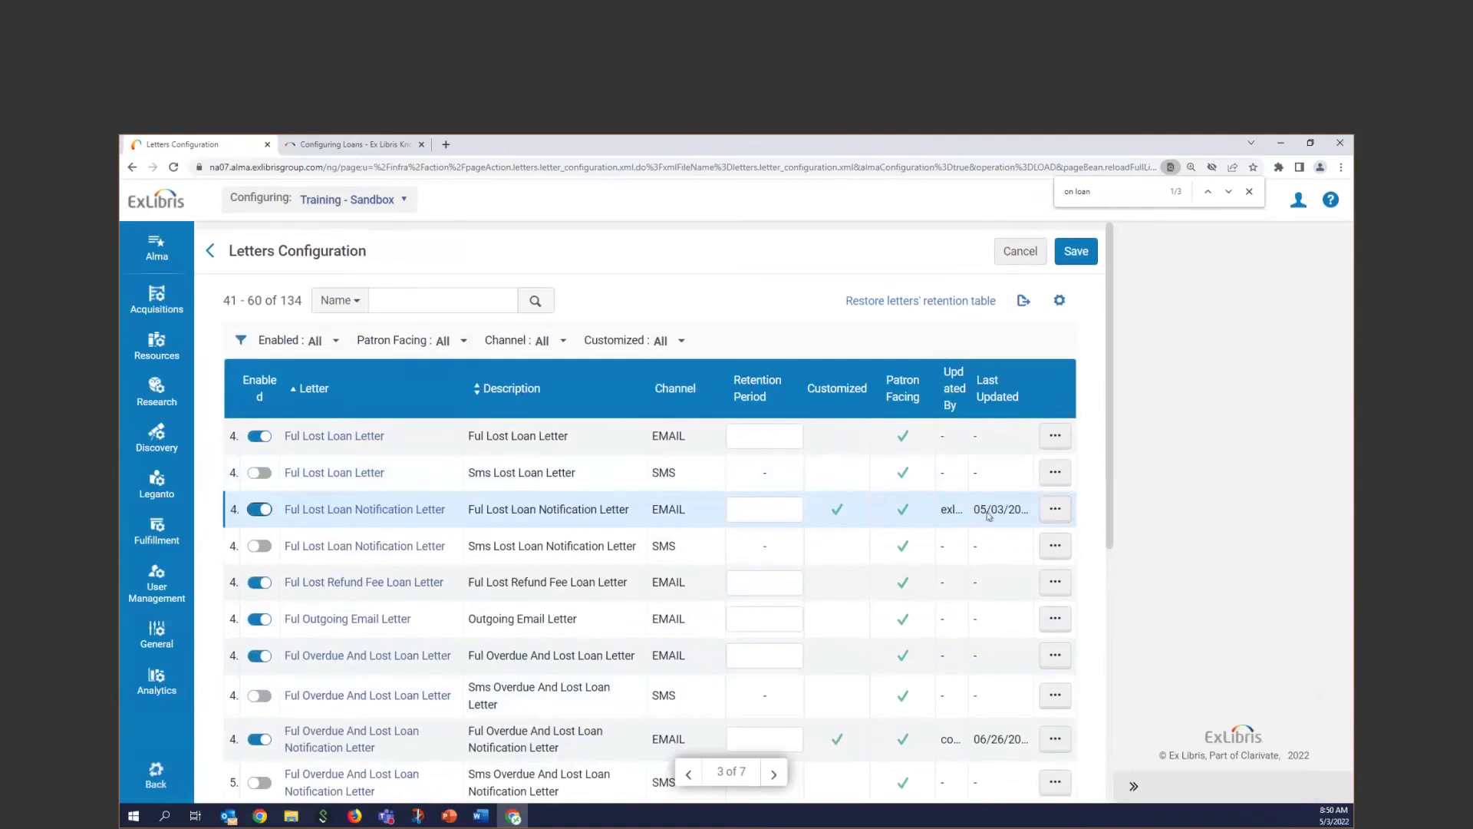
pyautogui.click(1056, 511)
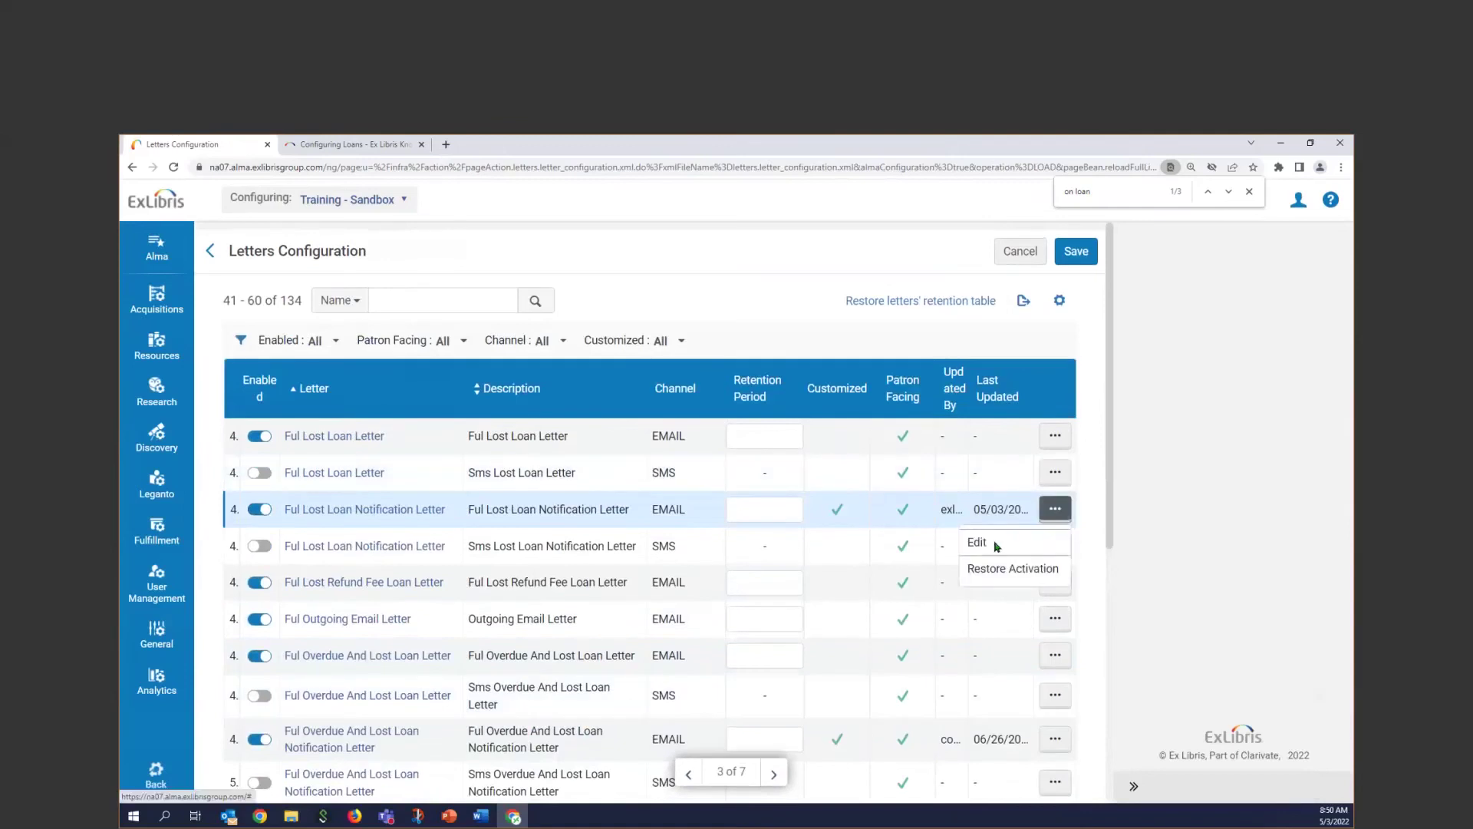
pyautogui.click(997, 546)
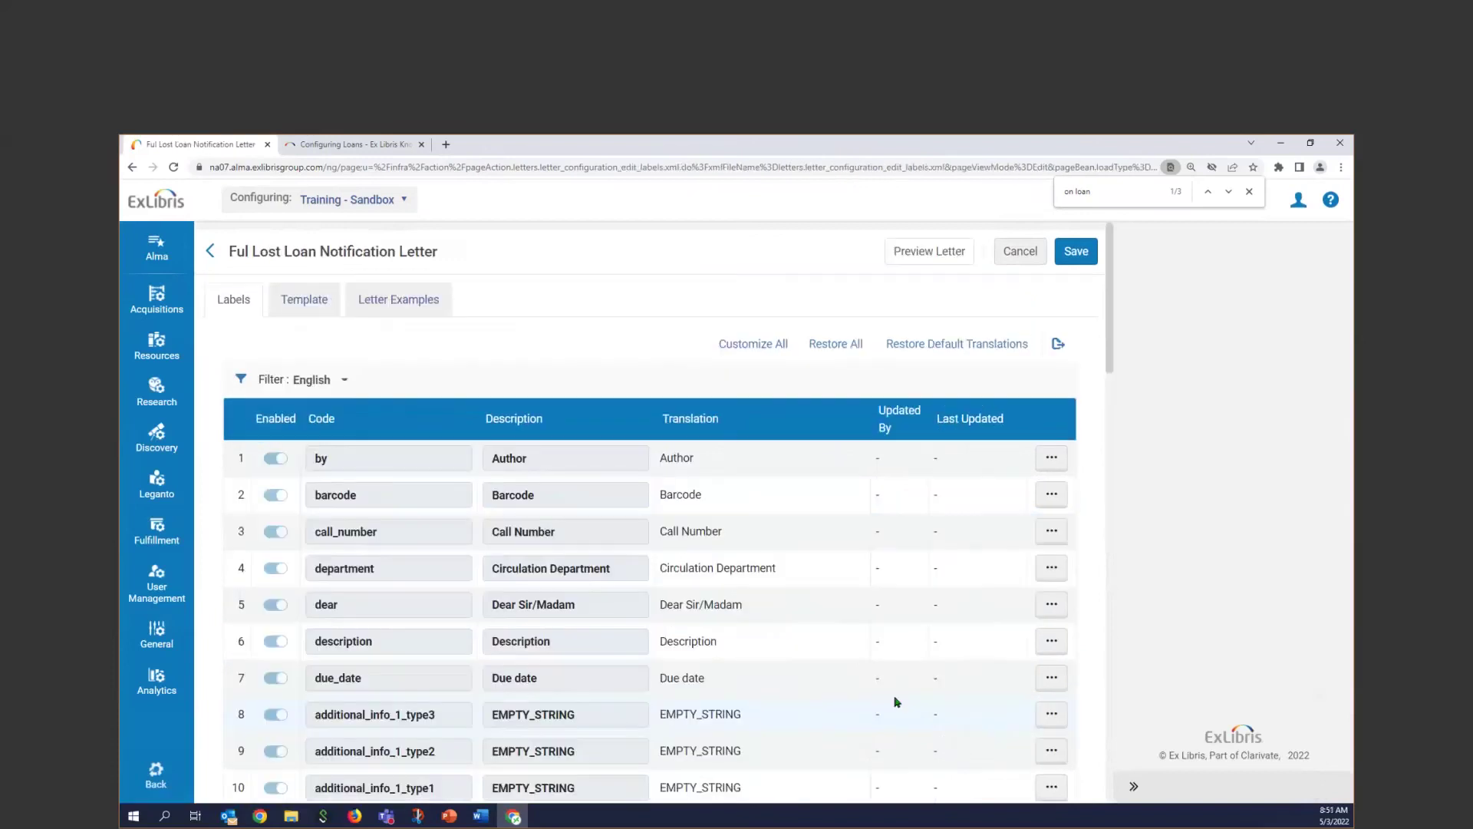
pyautogui.scroll(-5, 892, 698)
pyautogui.scroll(-7, 888, 703)
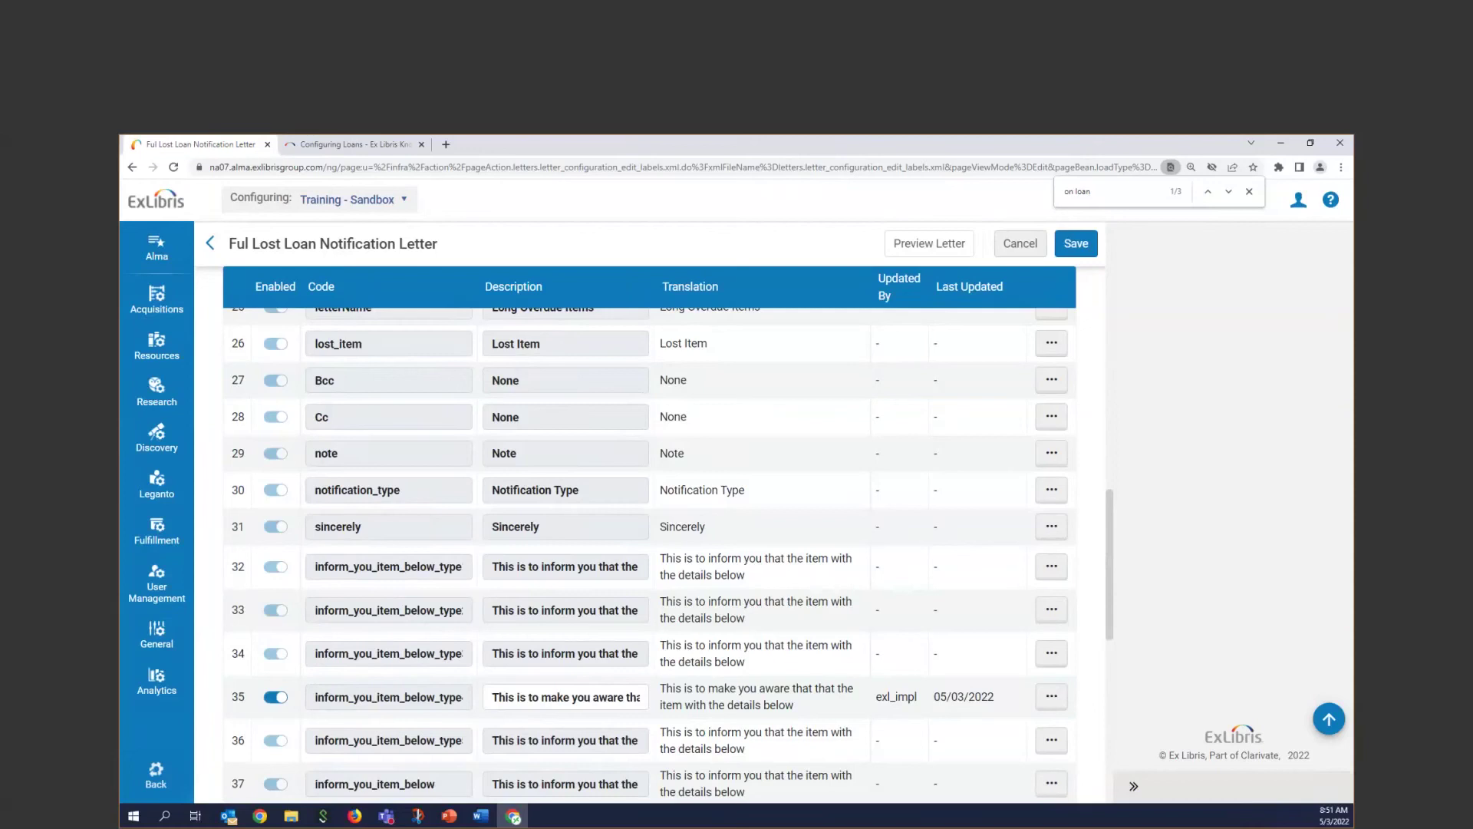
pyautogui.scroll(-1, 645, 538)
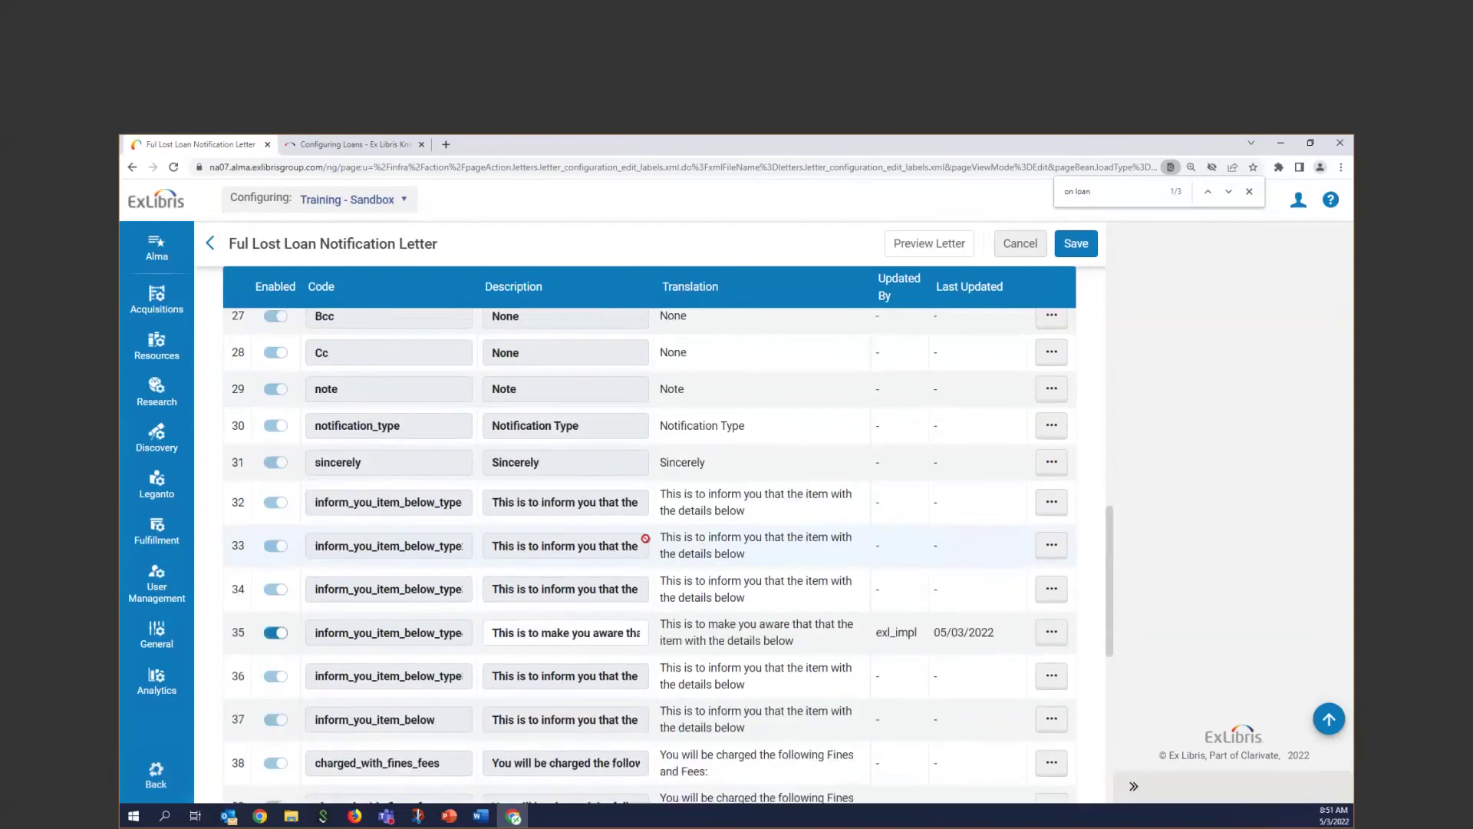
# Go through the remaining labels of the Ful Lost Loan Notification Letter and view its XSL template.
pyautogui.scroll(-5, 646, 538)
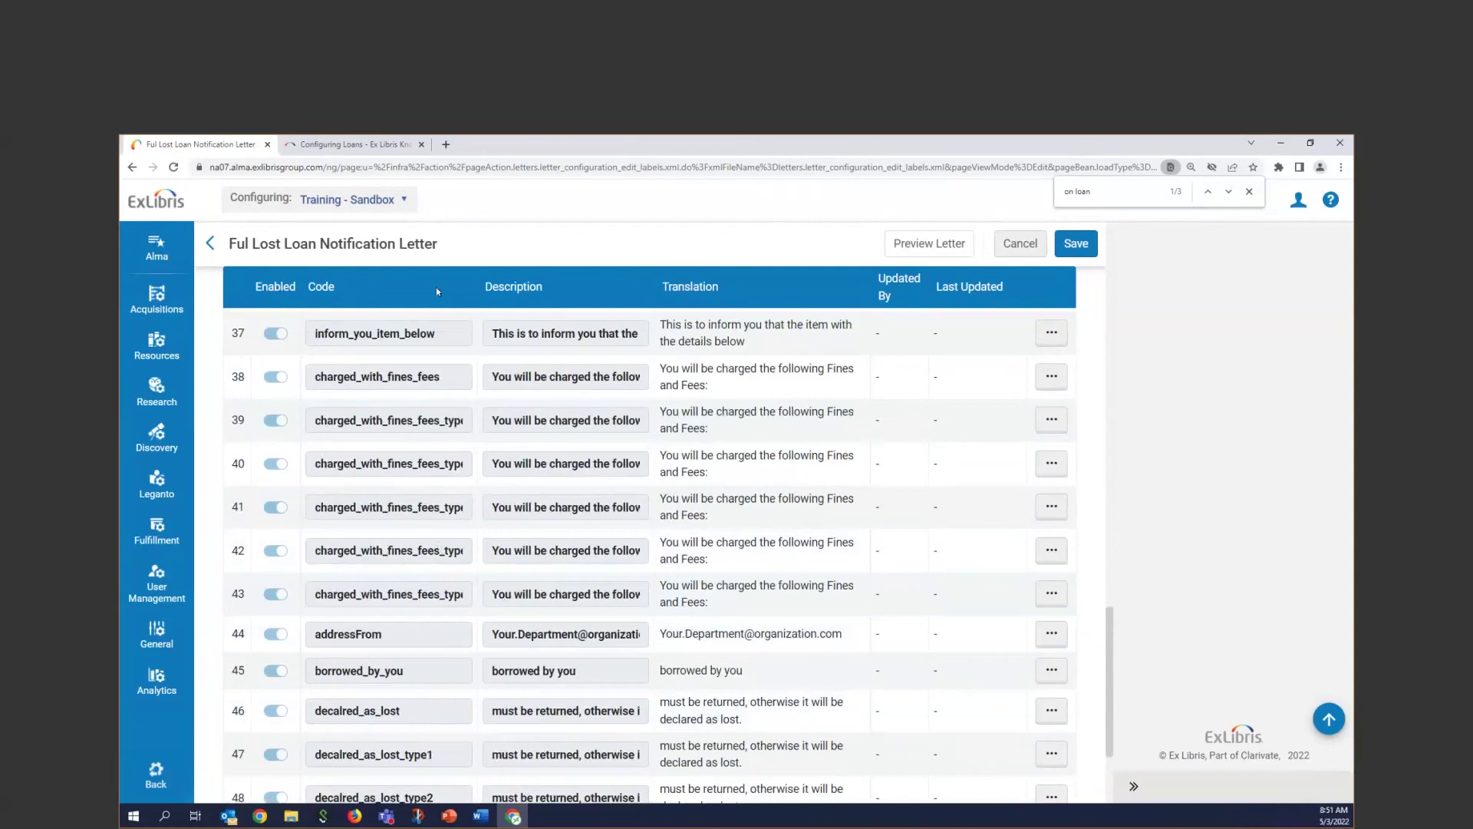
pyautogui.scroll(9, 425, 475)
pyautogui.scroll(8, 424, 475)
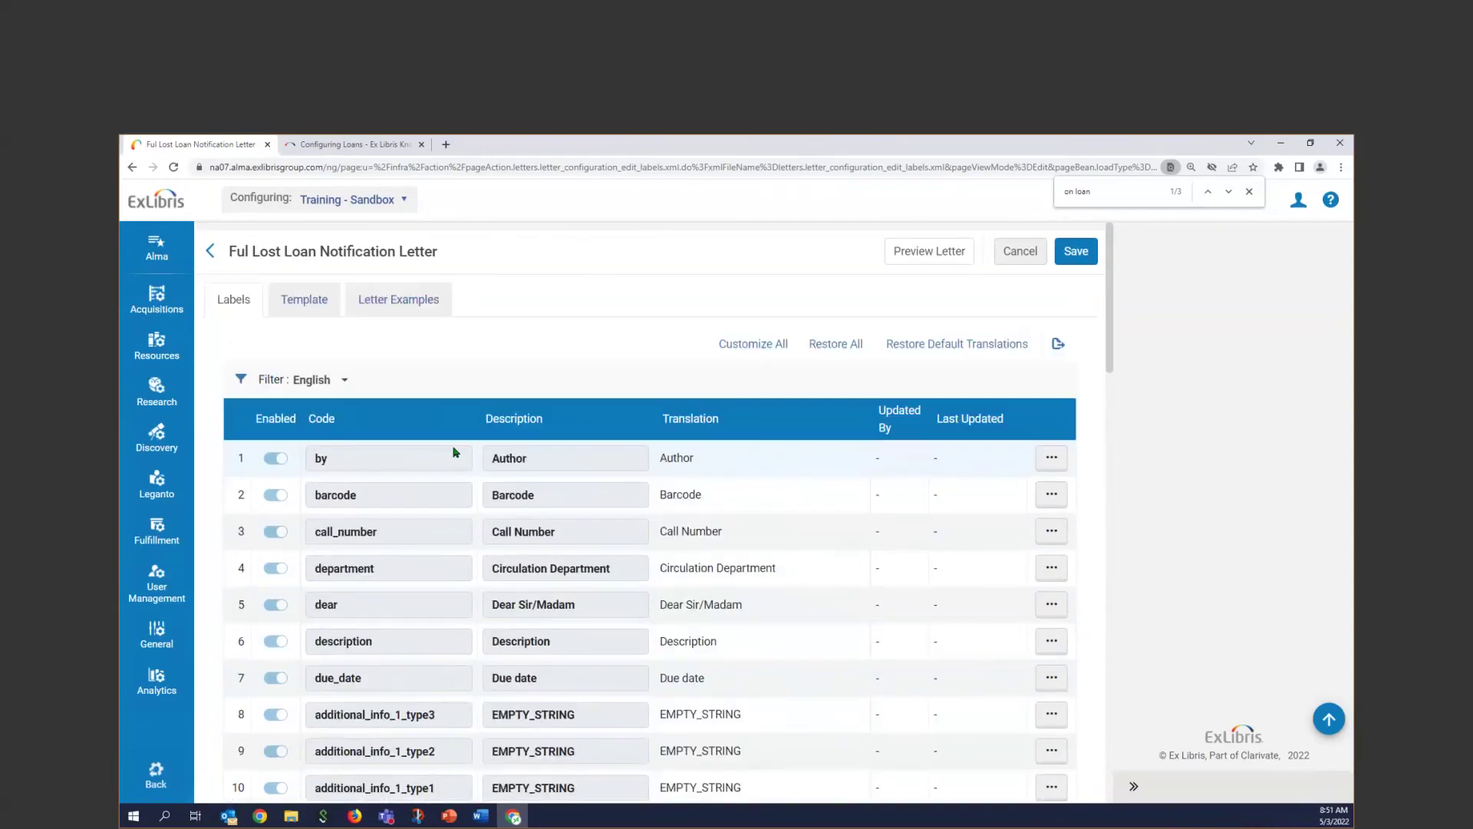
pyautogui.click(307, 302)
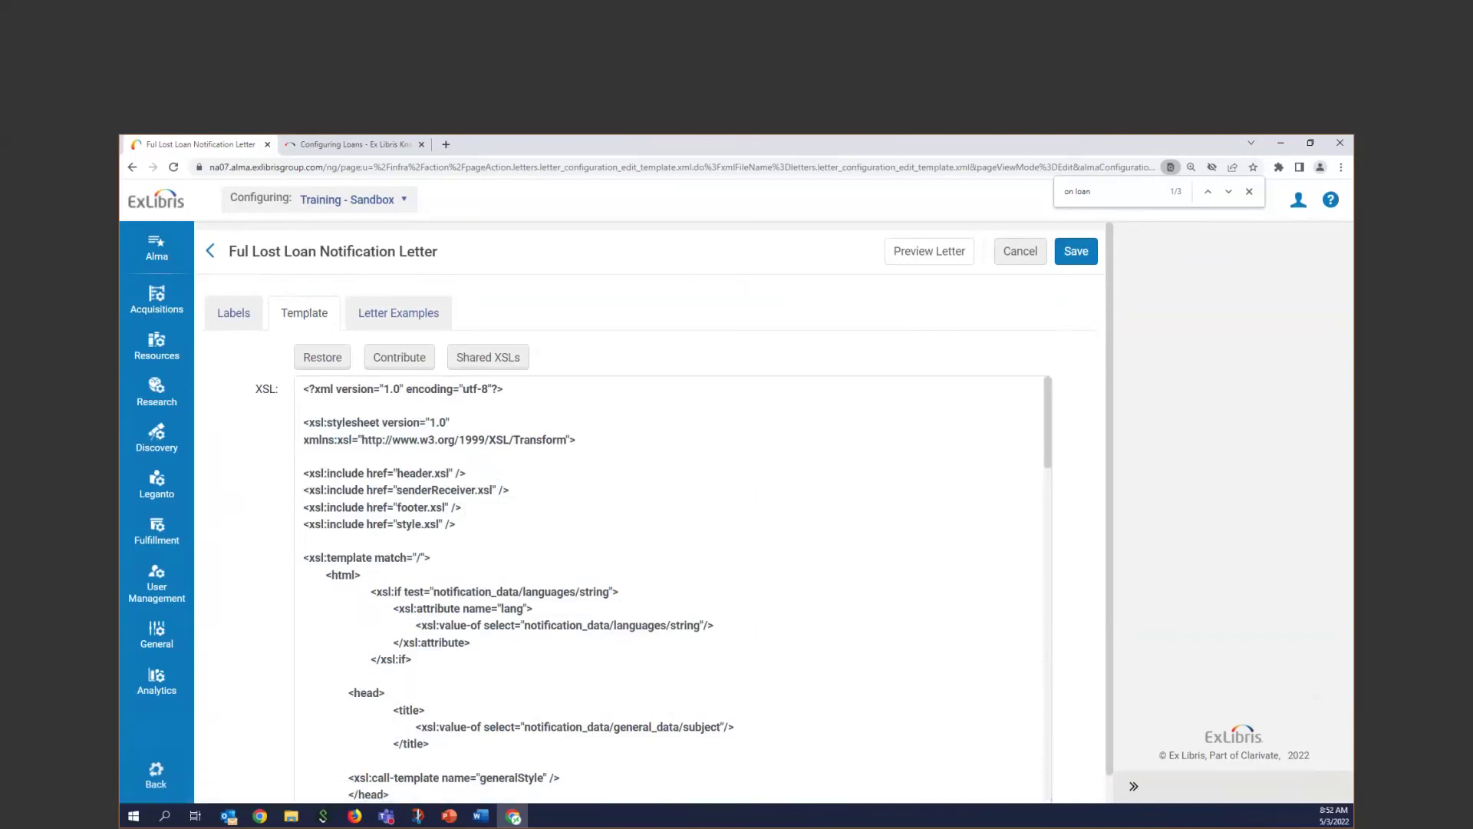
# Open the XML of the DefaultLetter.xml letter example for editing, look through it, and close it without saving.
pyautogui.click(409, 315)
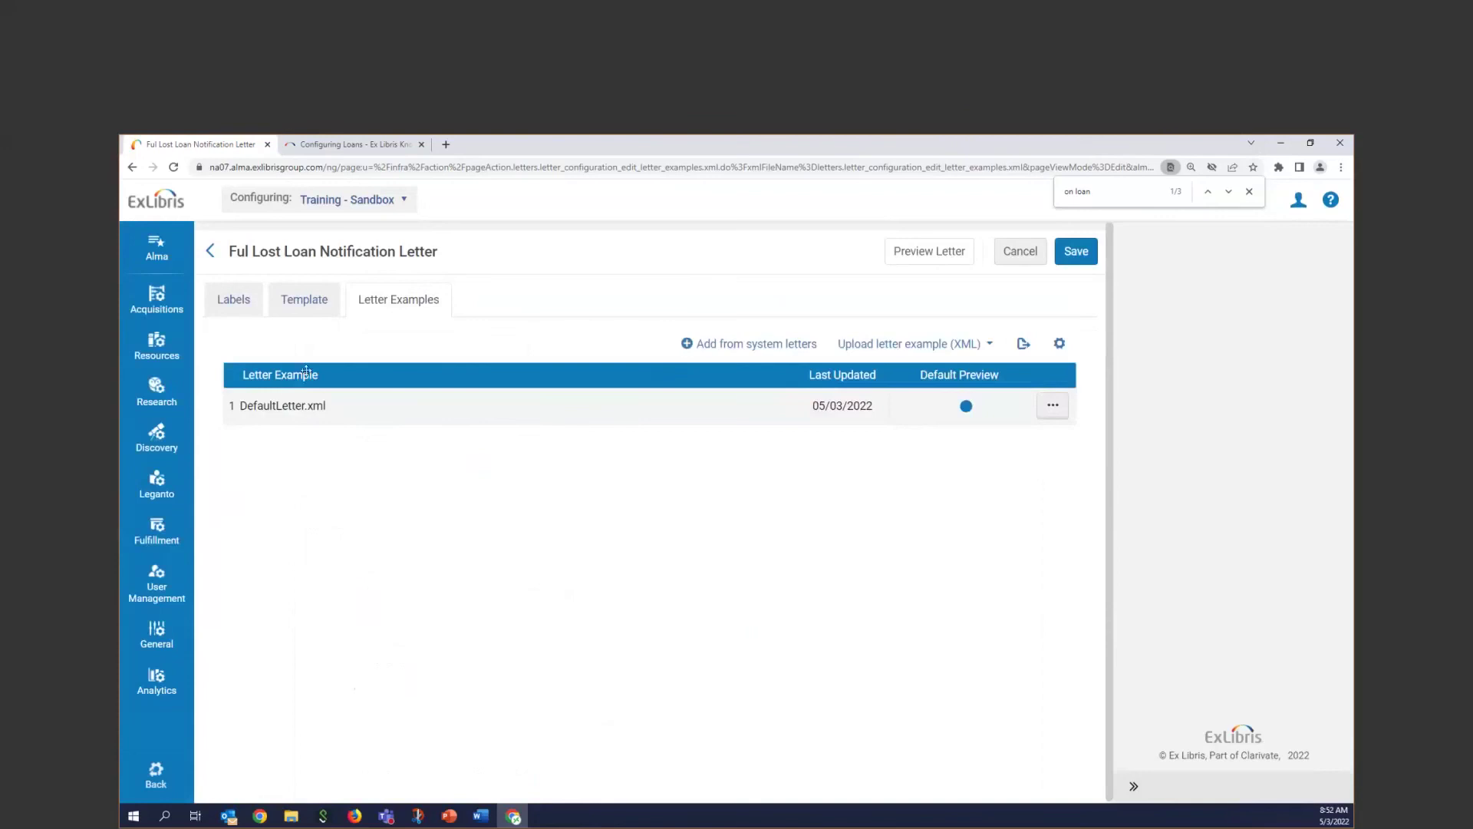
pyautogui.click(1050, 412)
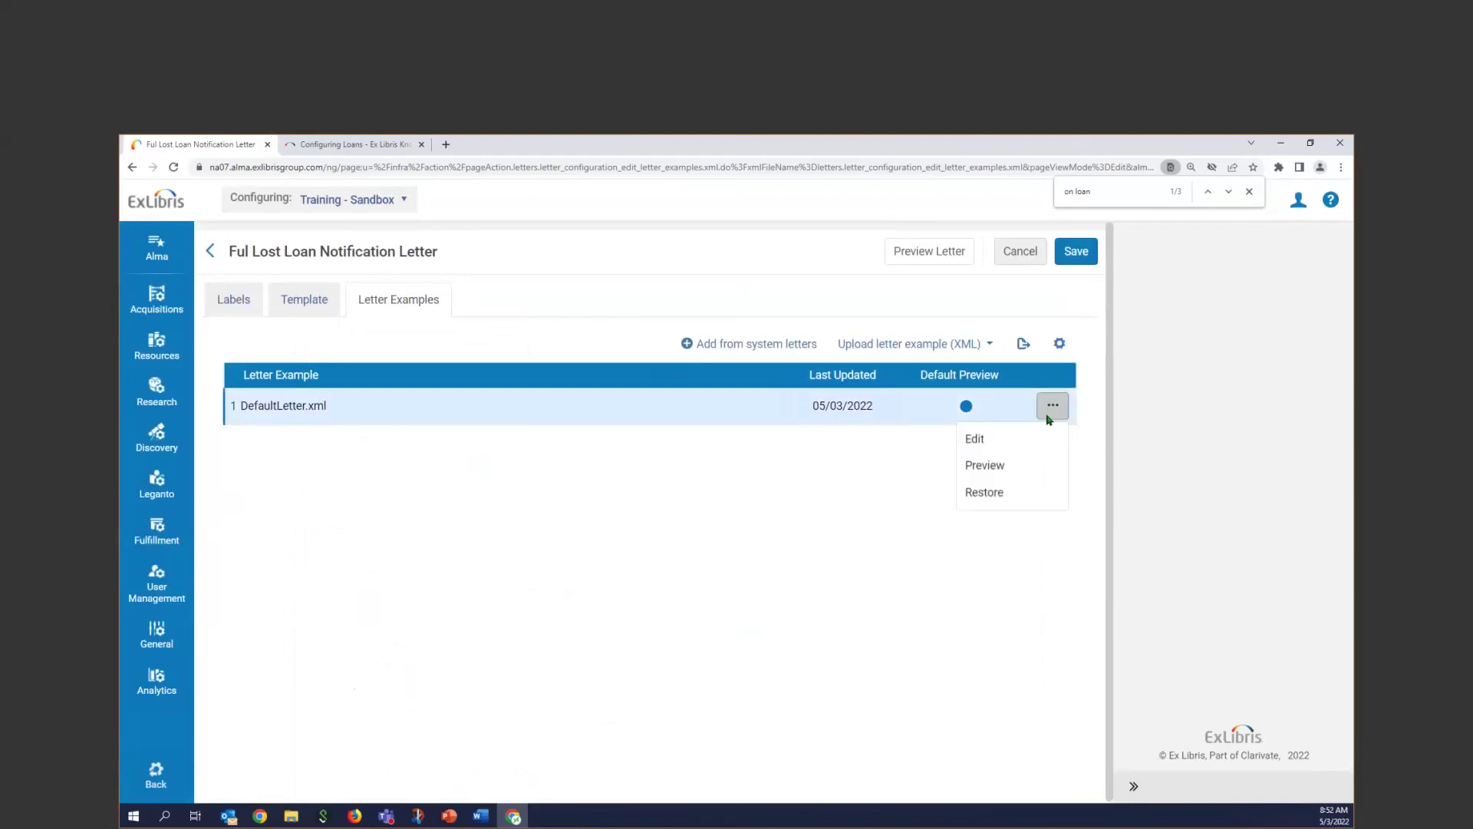
pyautogui.click(1001, 440)
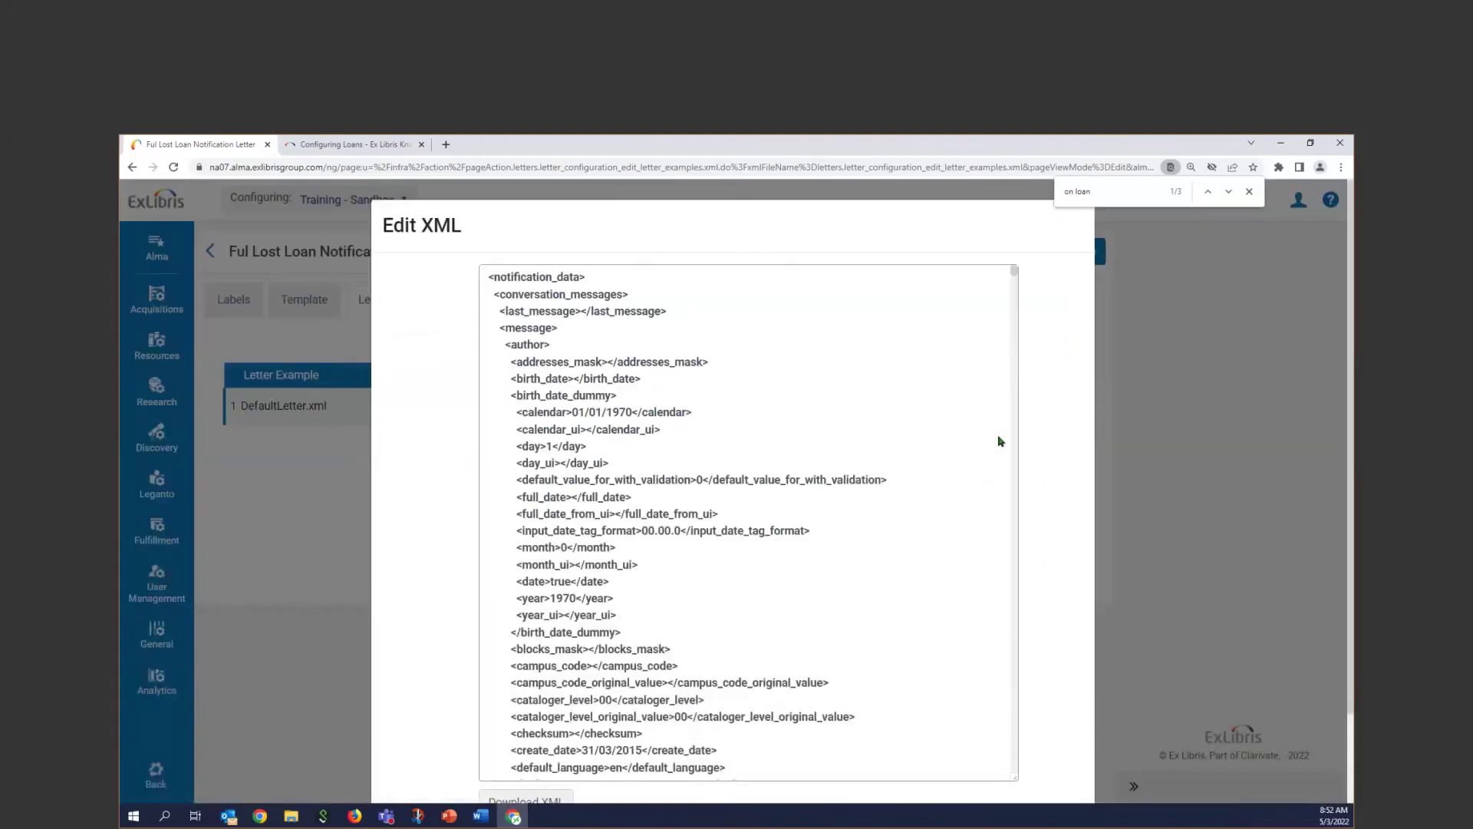
pyautogui.scroll(-2, 999, 437)
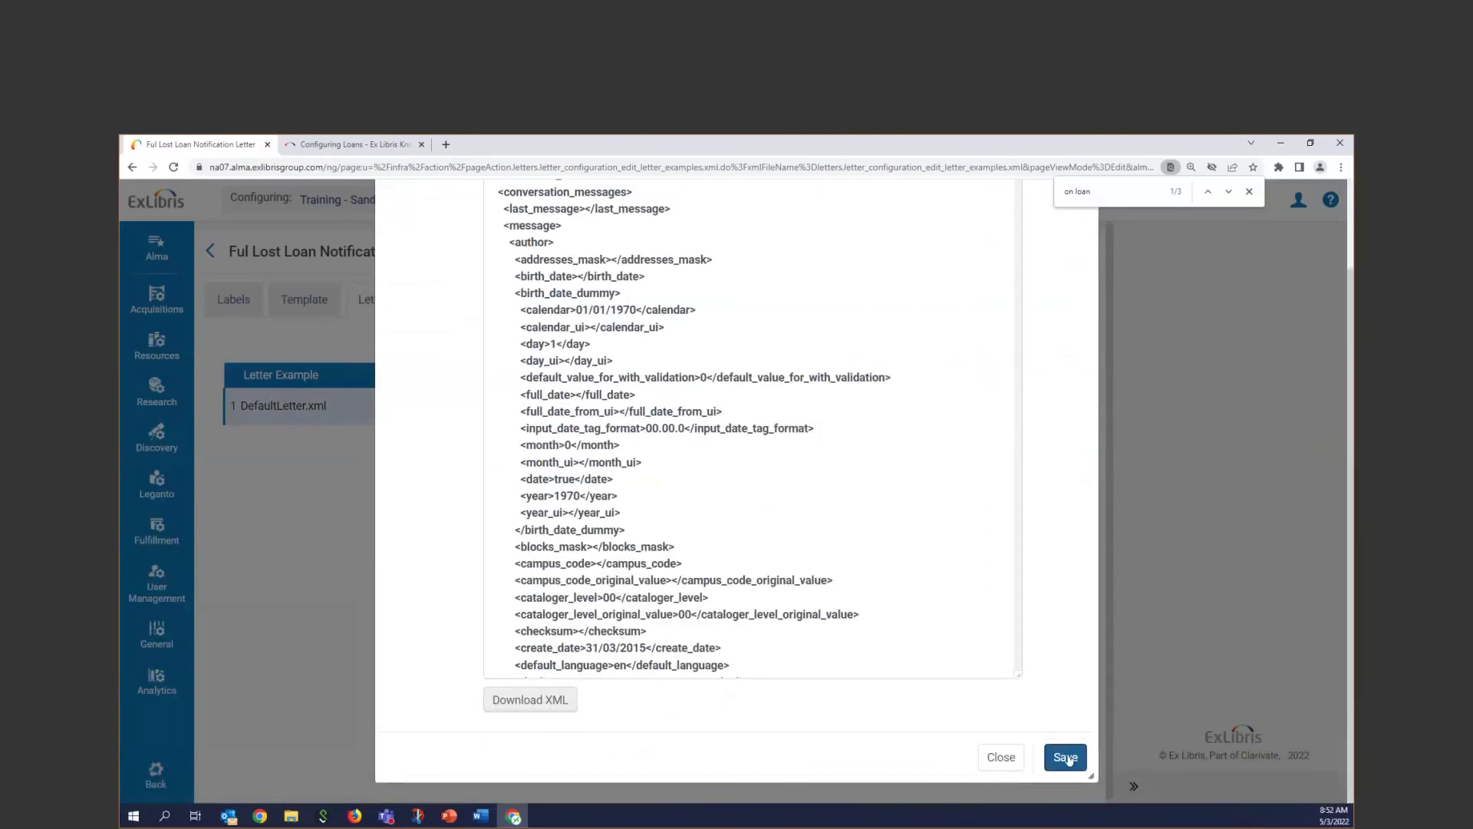
pyautogui.click(1003, 759)
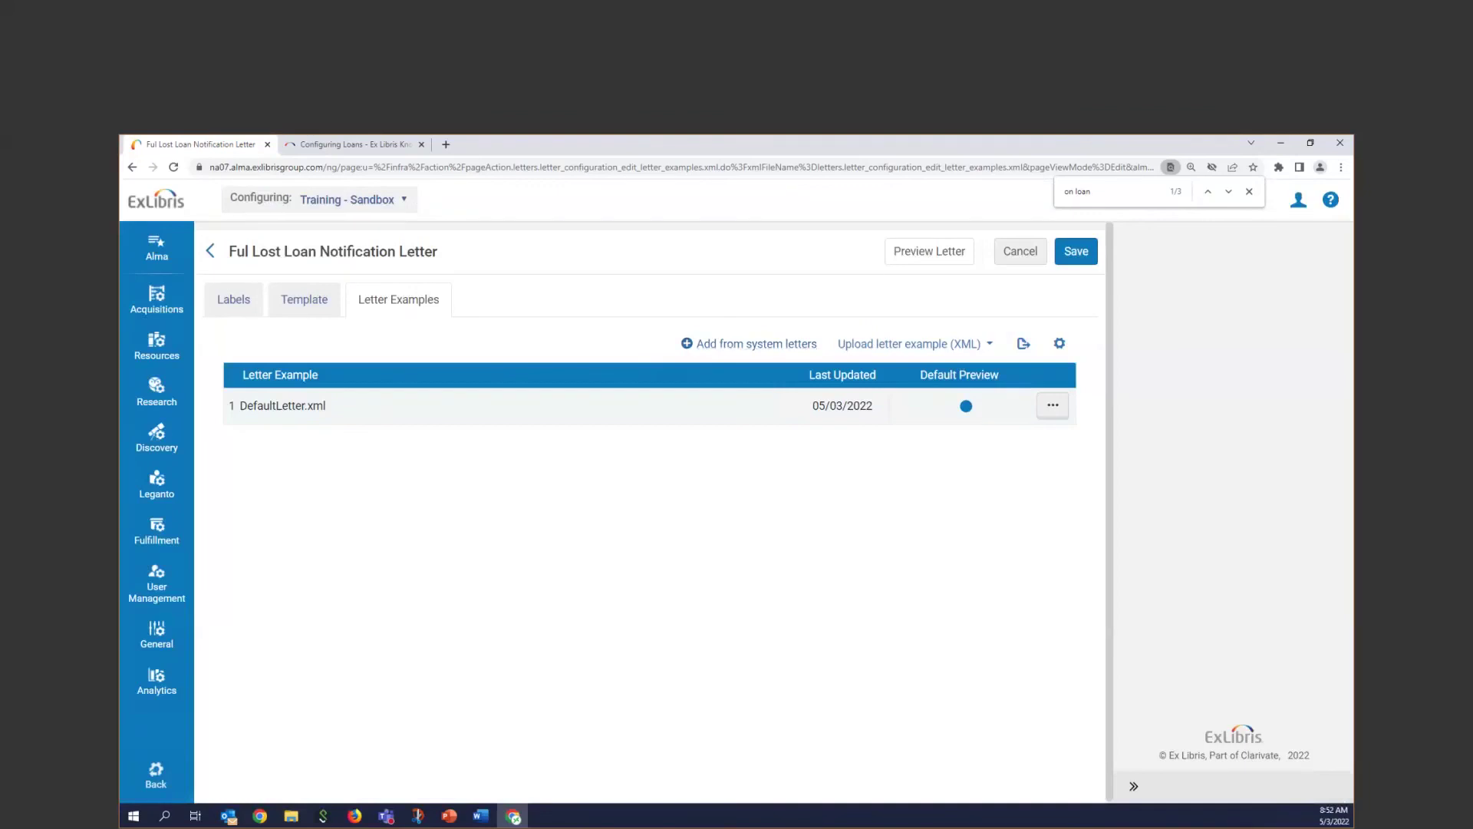
# Preview the DefaultLetter.xml example, and check the sent system letters available to add as letter examples.
pyautogui.click(1052, 407)
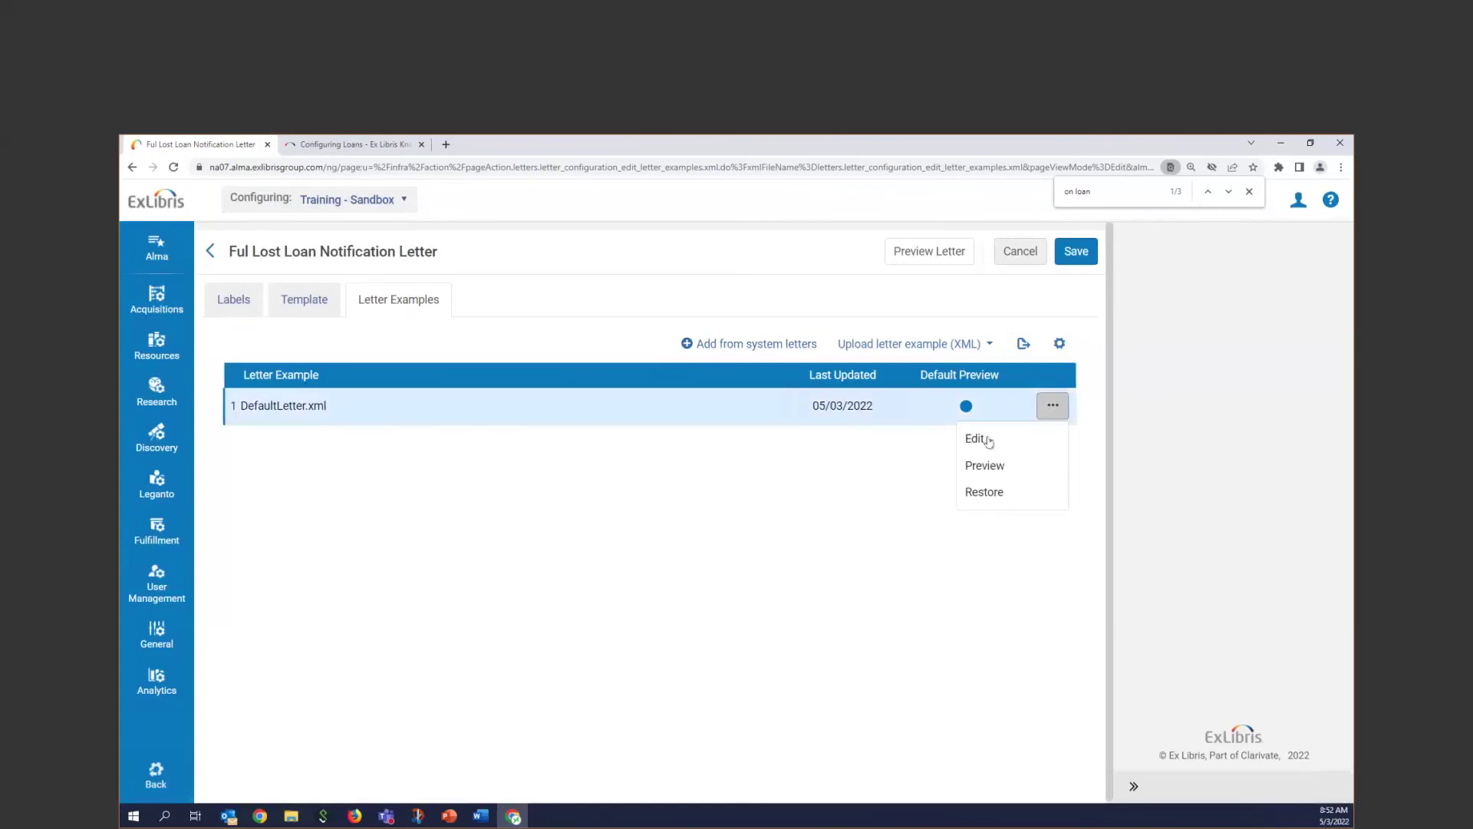
pyautogui.click(984, 465)
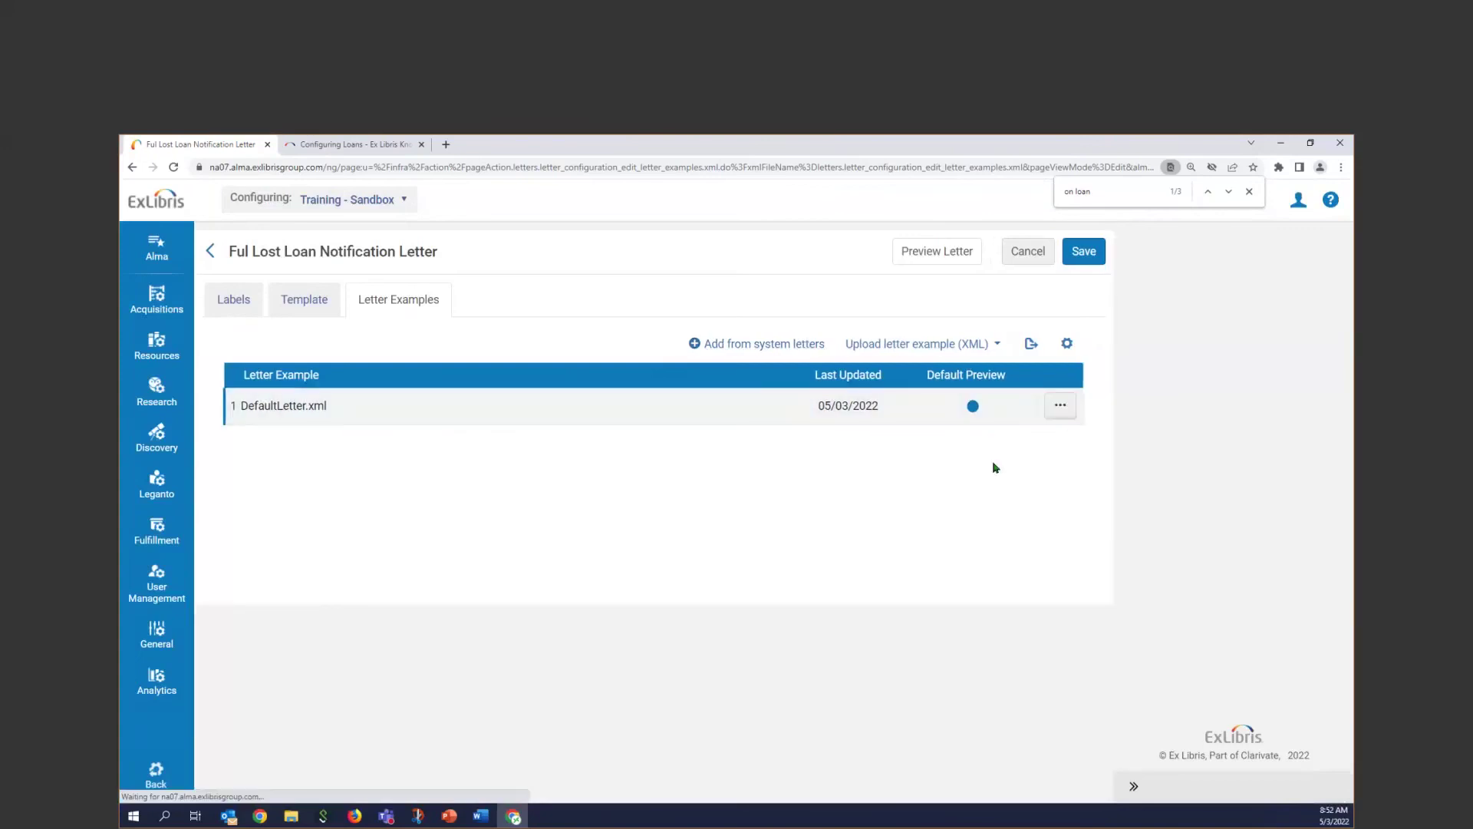
pyautogui.scroll(-1, 505, 434)
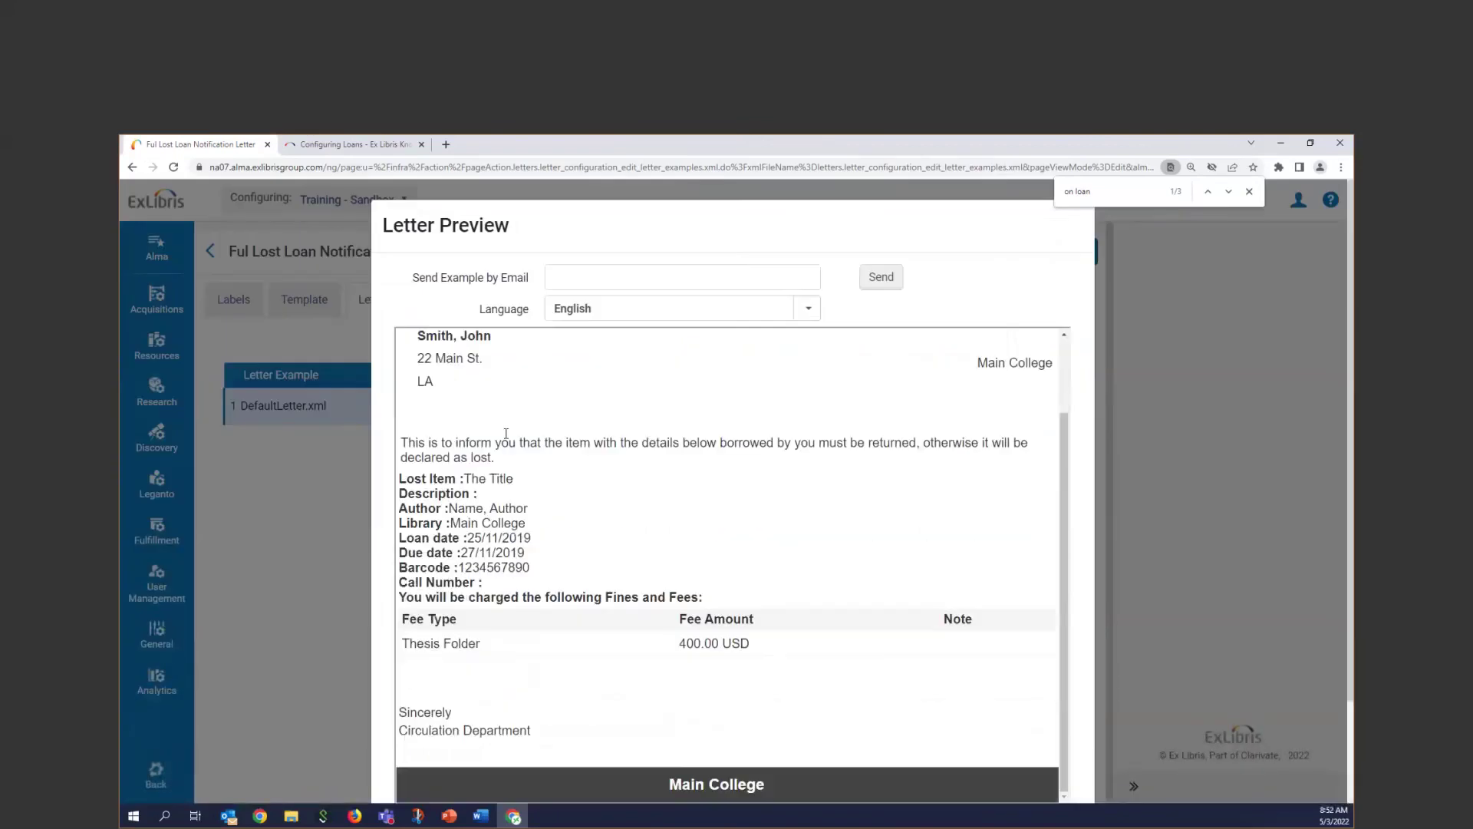
pyautogui.scroll(-1, 540, 476)
pyautogui.scroll(-1, 540, 476)
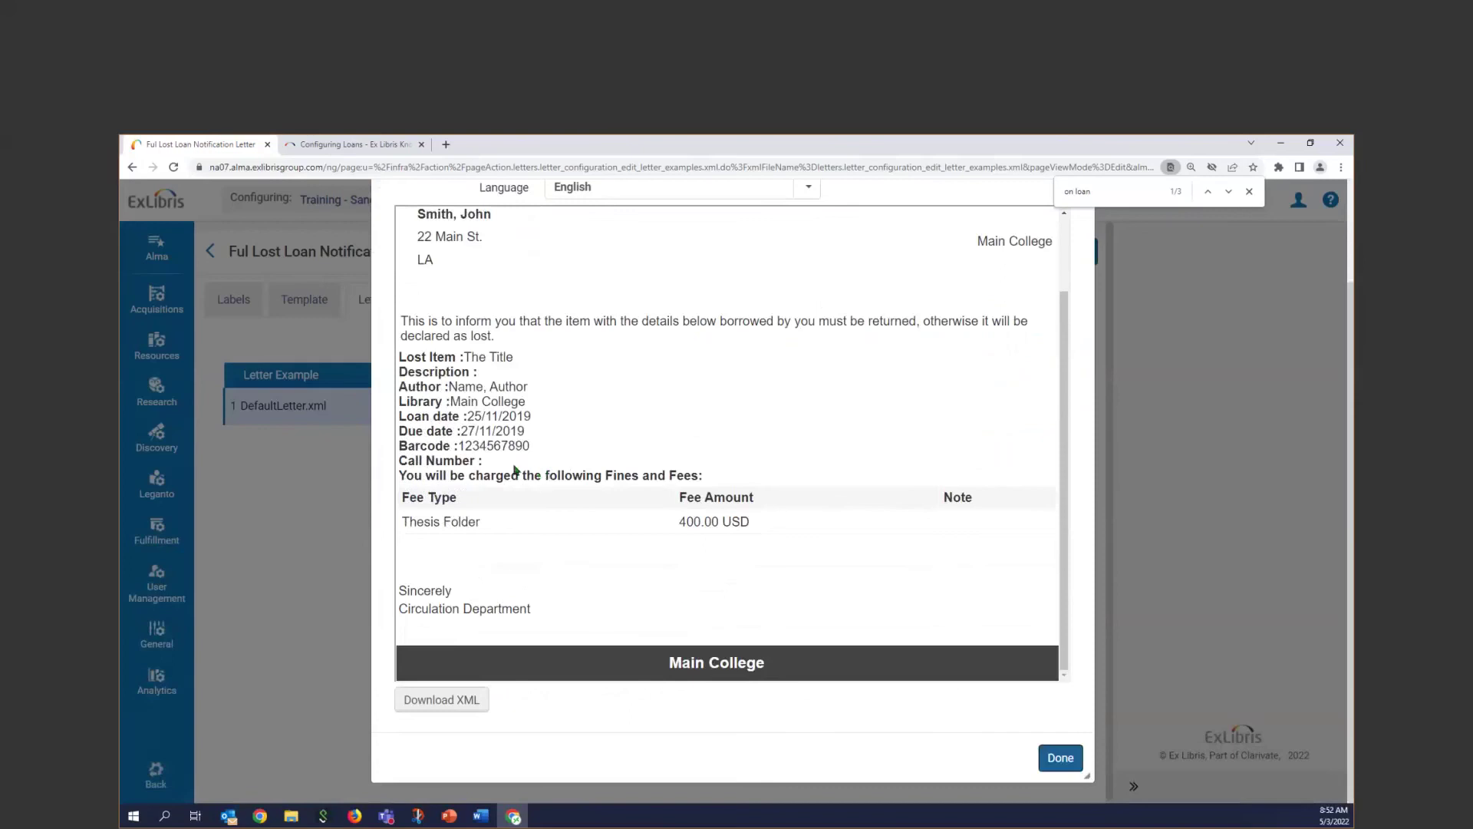
pyautogui.click(1062, 768)
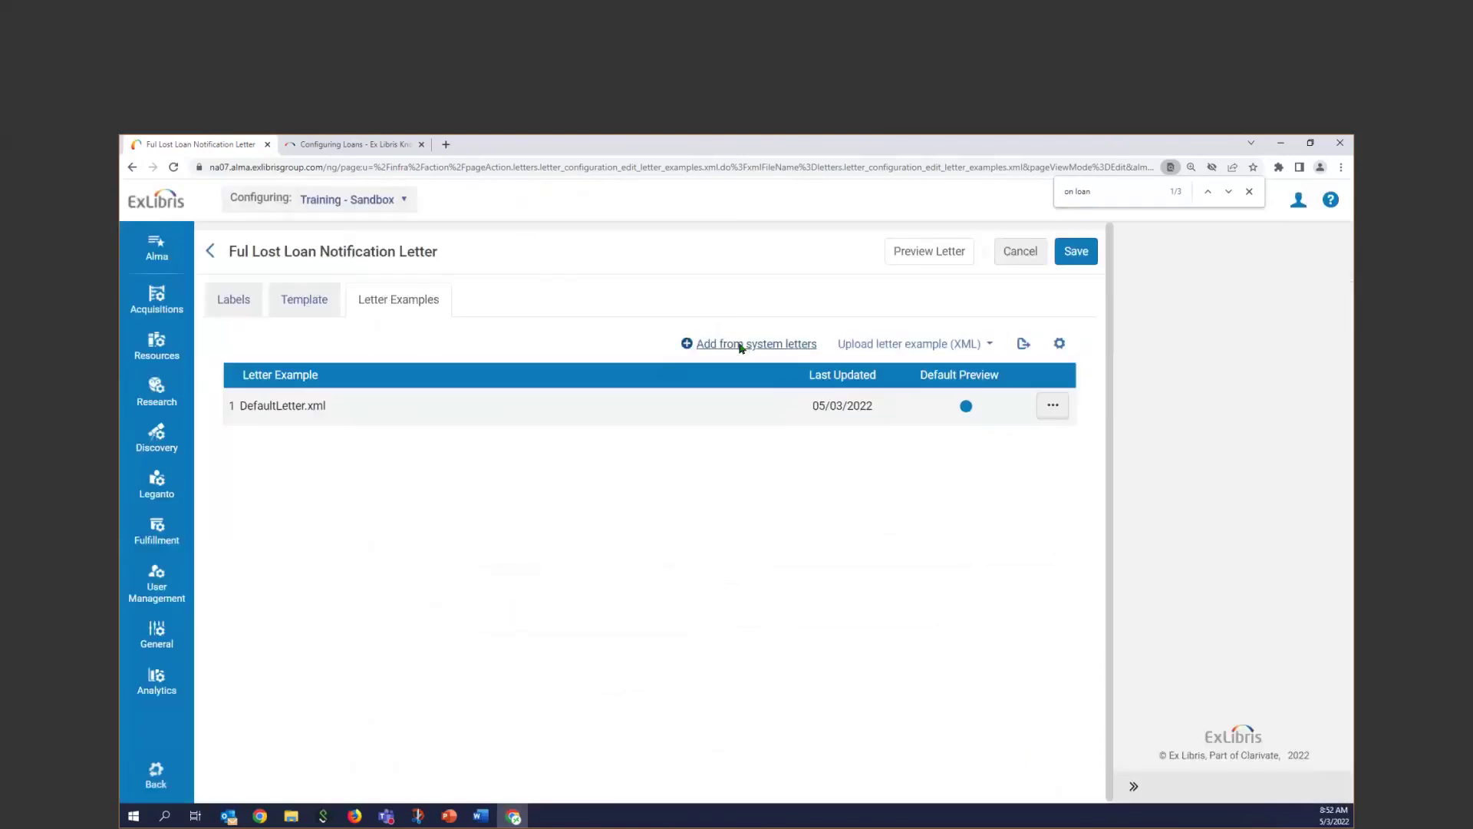
pyautogui.click(742, 345)
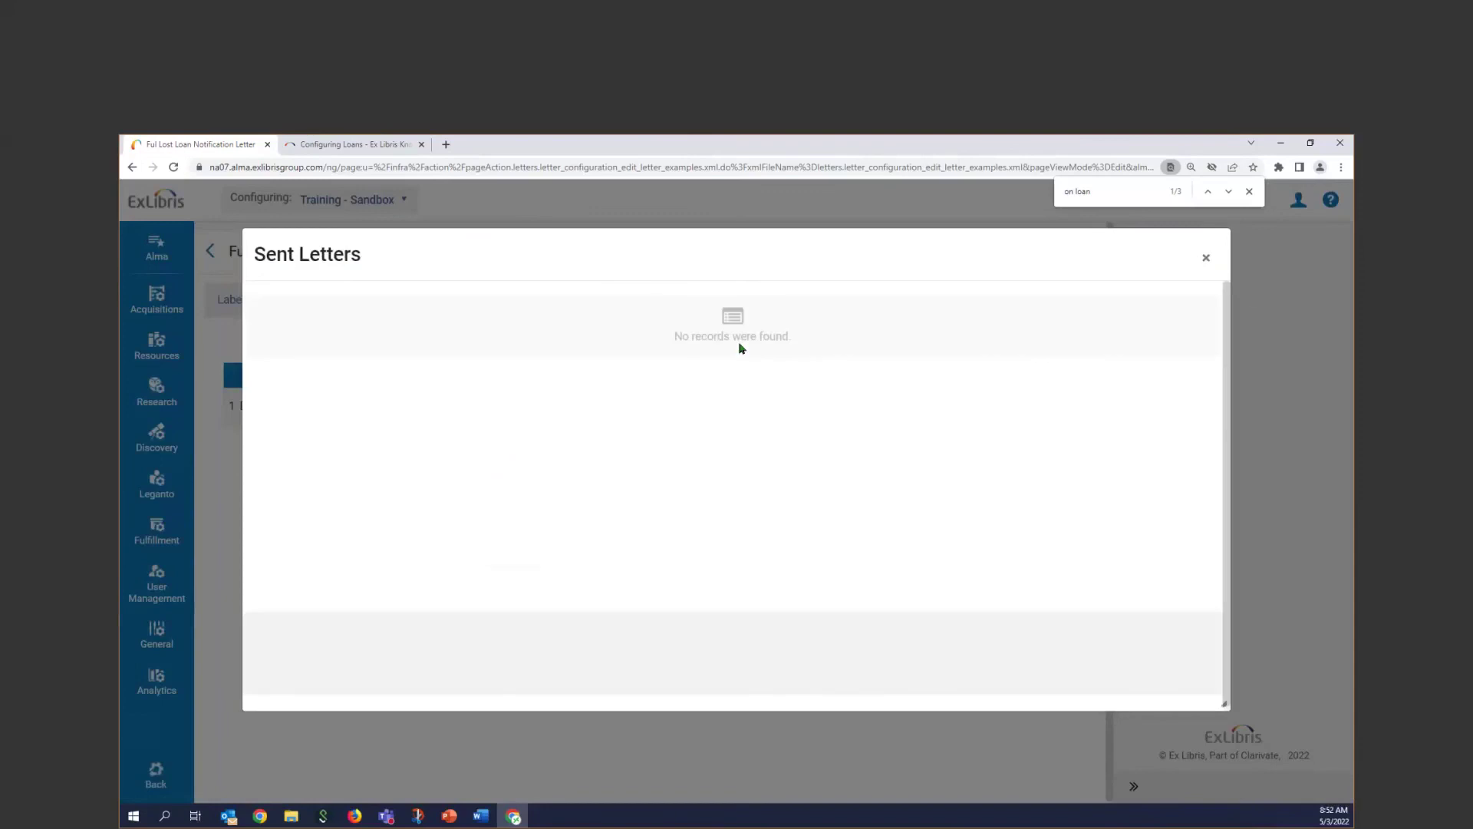
pyautogui.click(1206, 259)
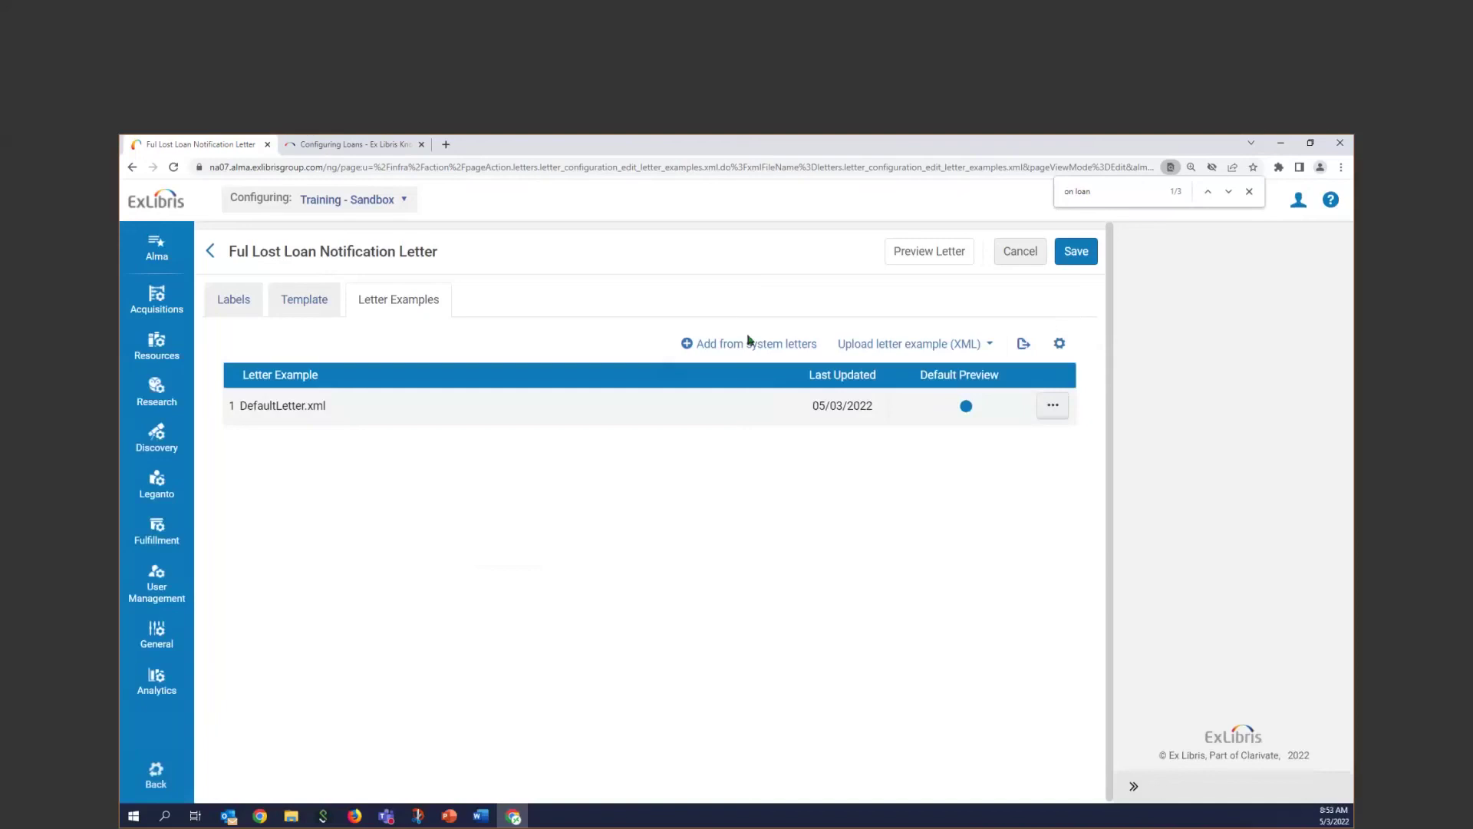
# Preview DefaultLetter.xml once more, review the letter from its header to its footer, and close the preview.
pyautogui.click(1053, 405)
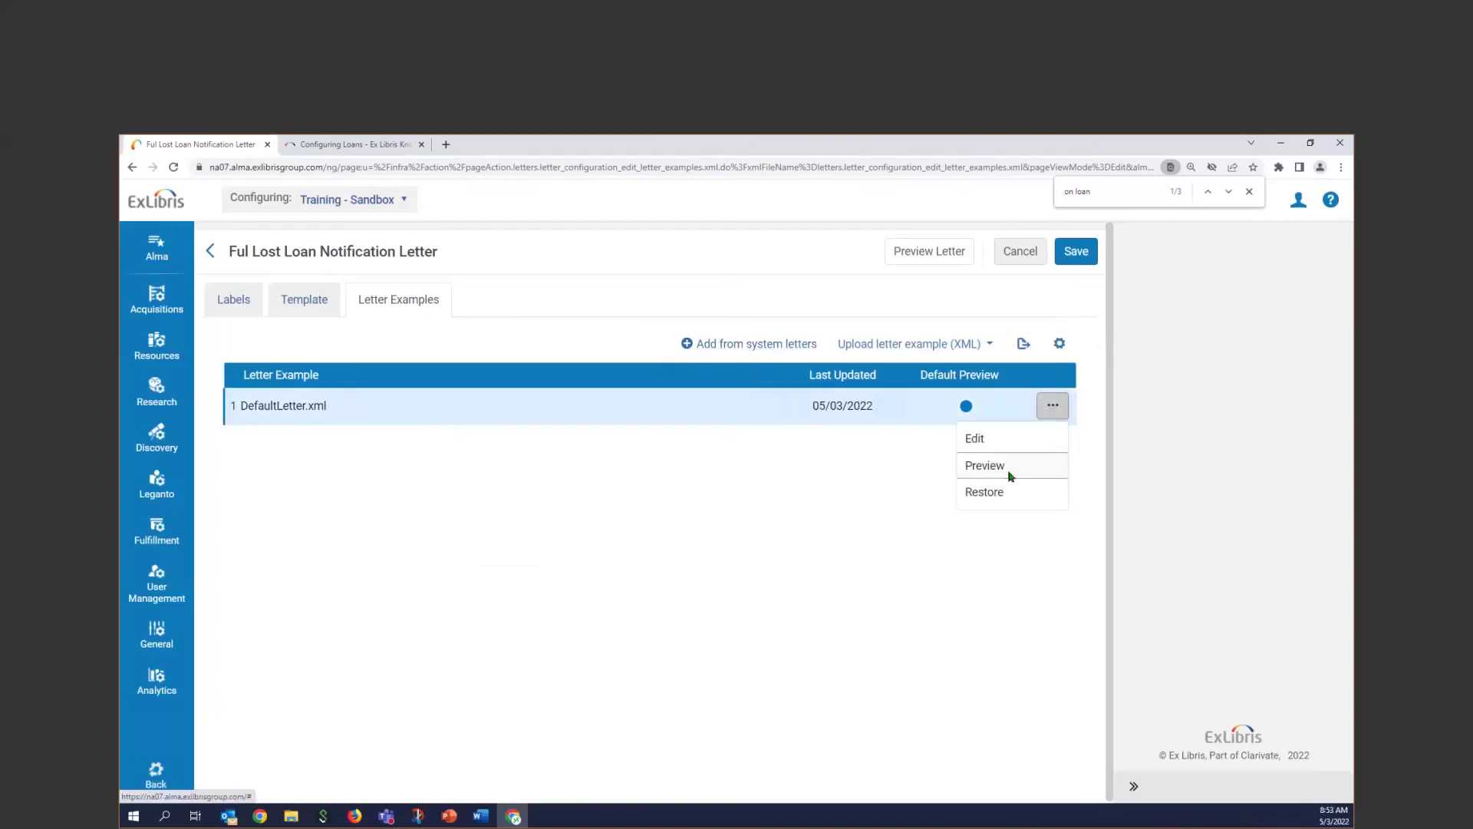
pyautogui.click(1006, 474)
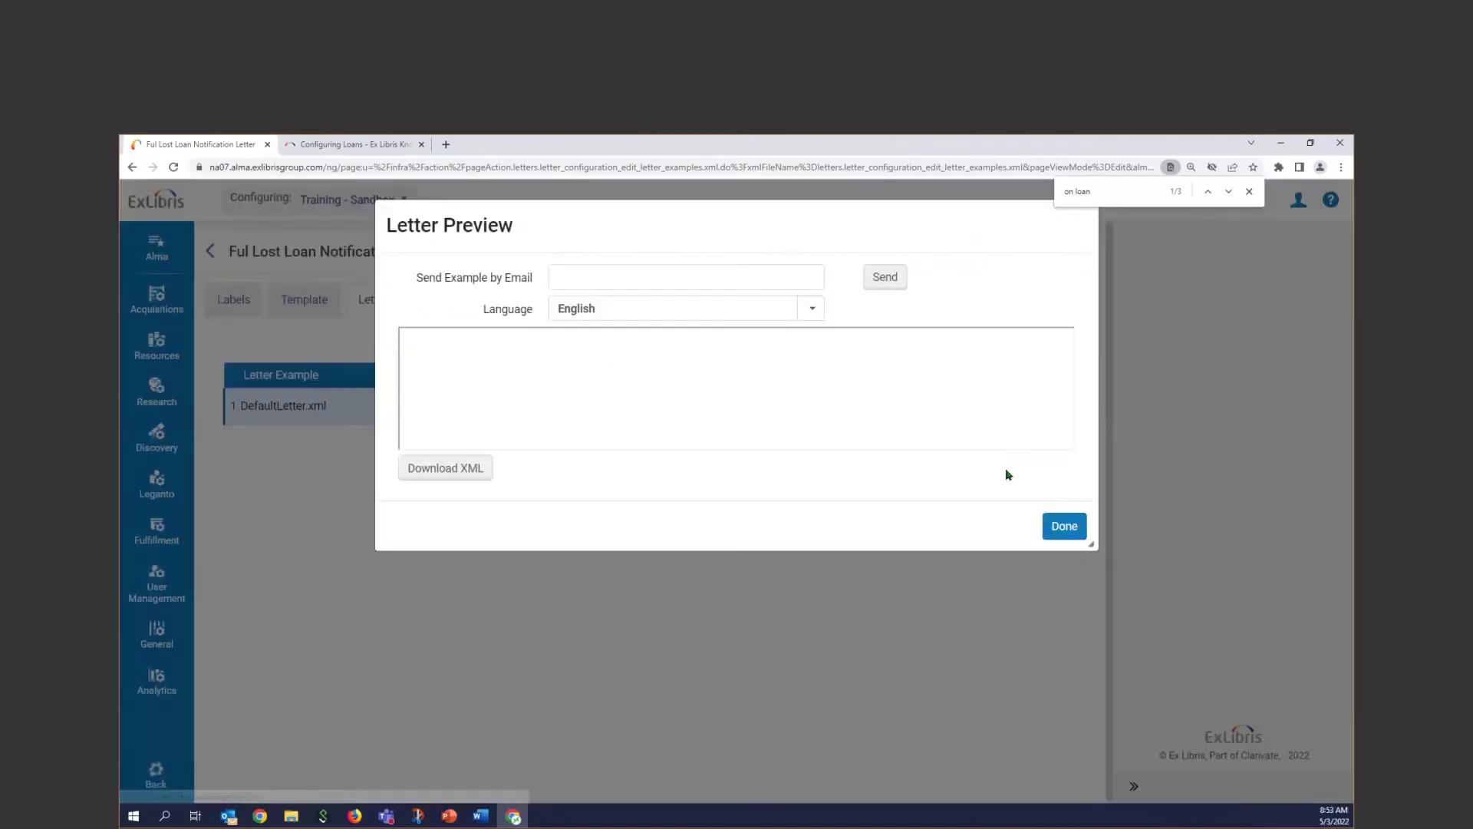
pyautogui.scroll(-3, 487, 627)
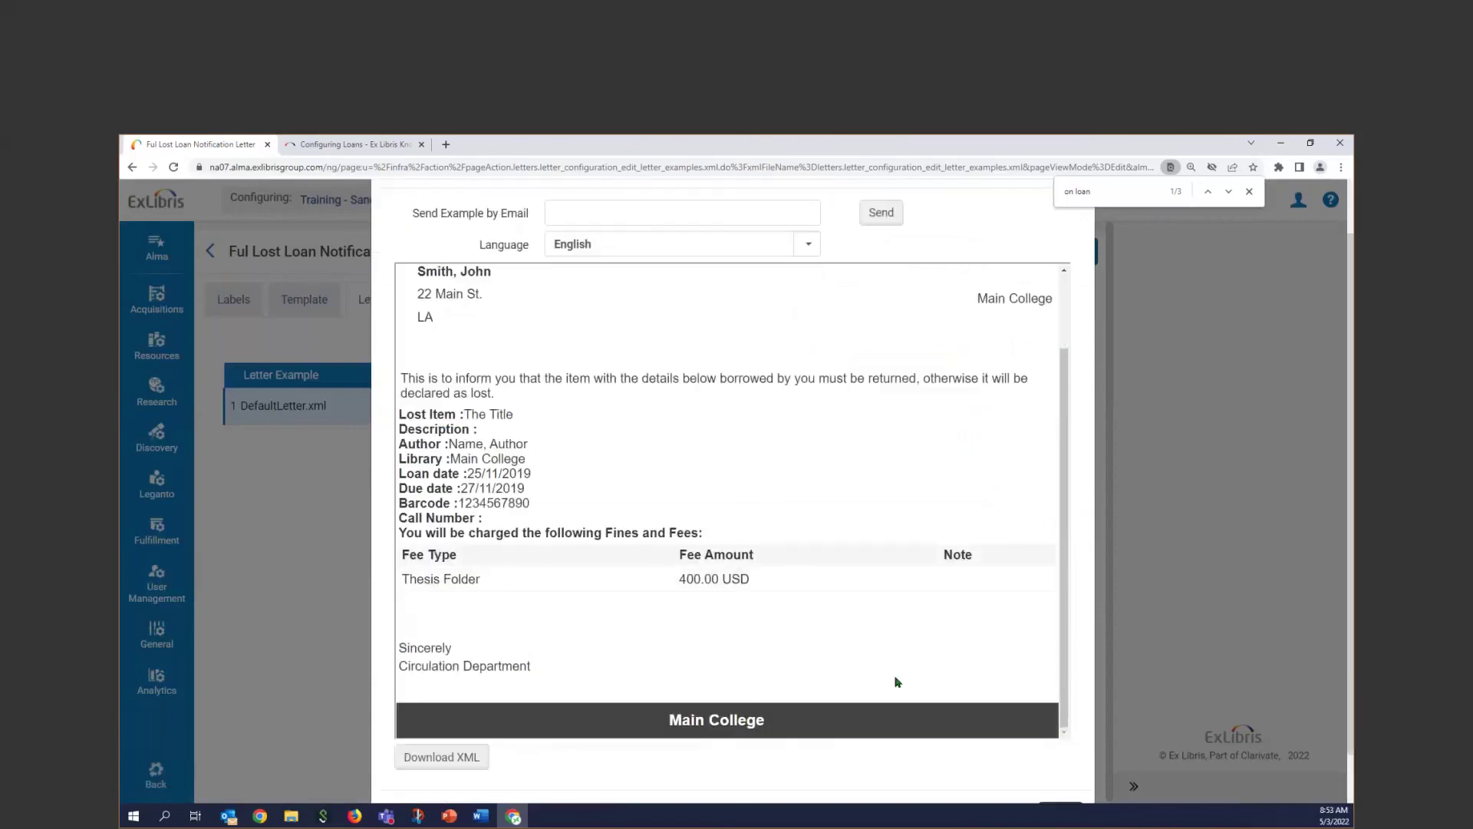
pyautogui.scroll(1, 896, 681)
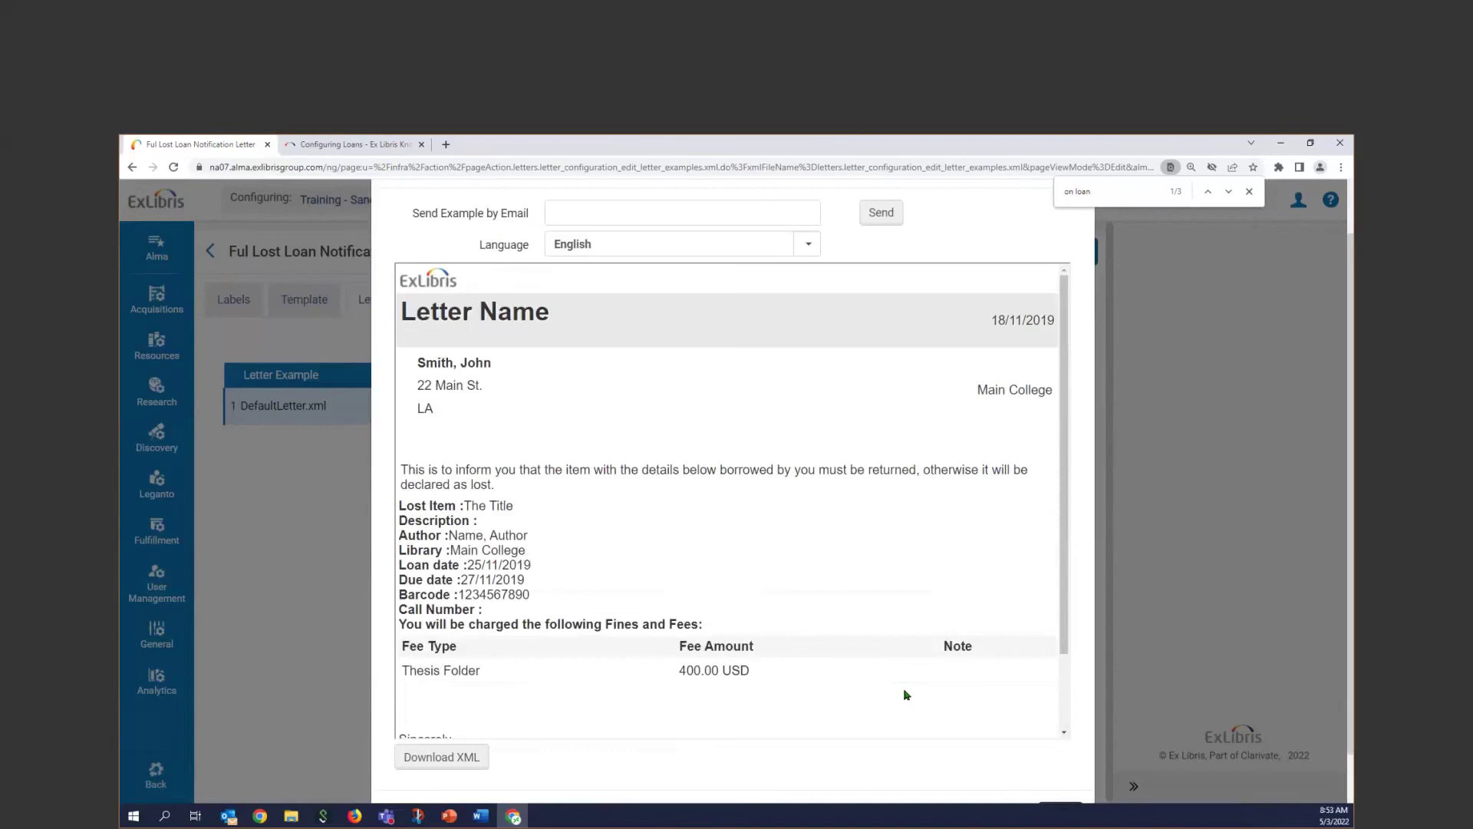
pyautogui.scroll(-1, 898, 652)
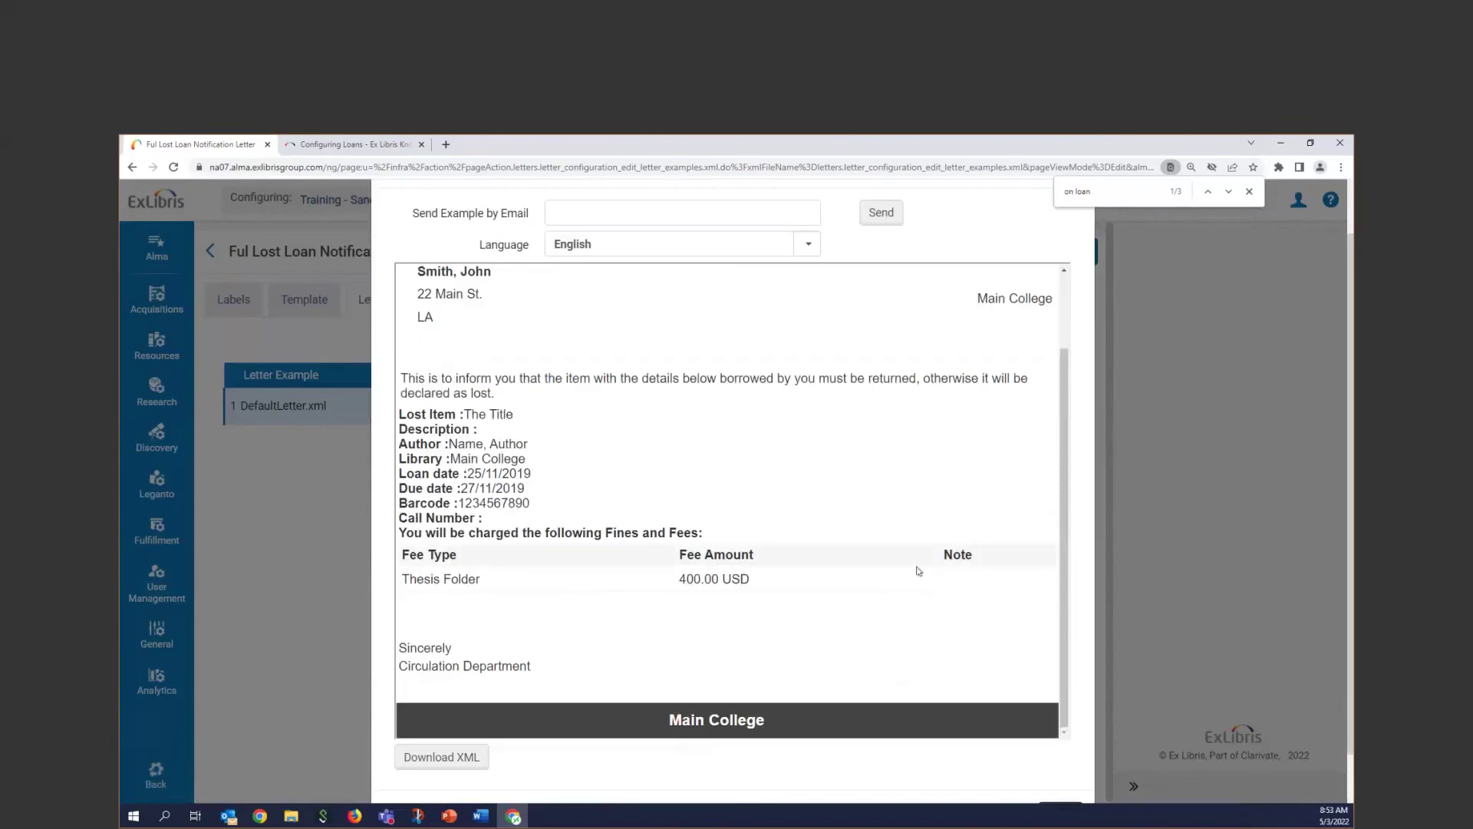
pyautogui.scroll(-1, 525, 723)
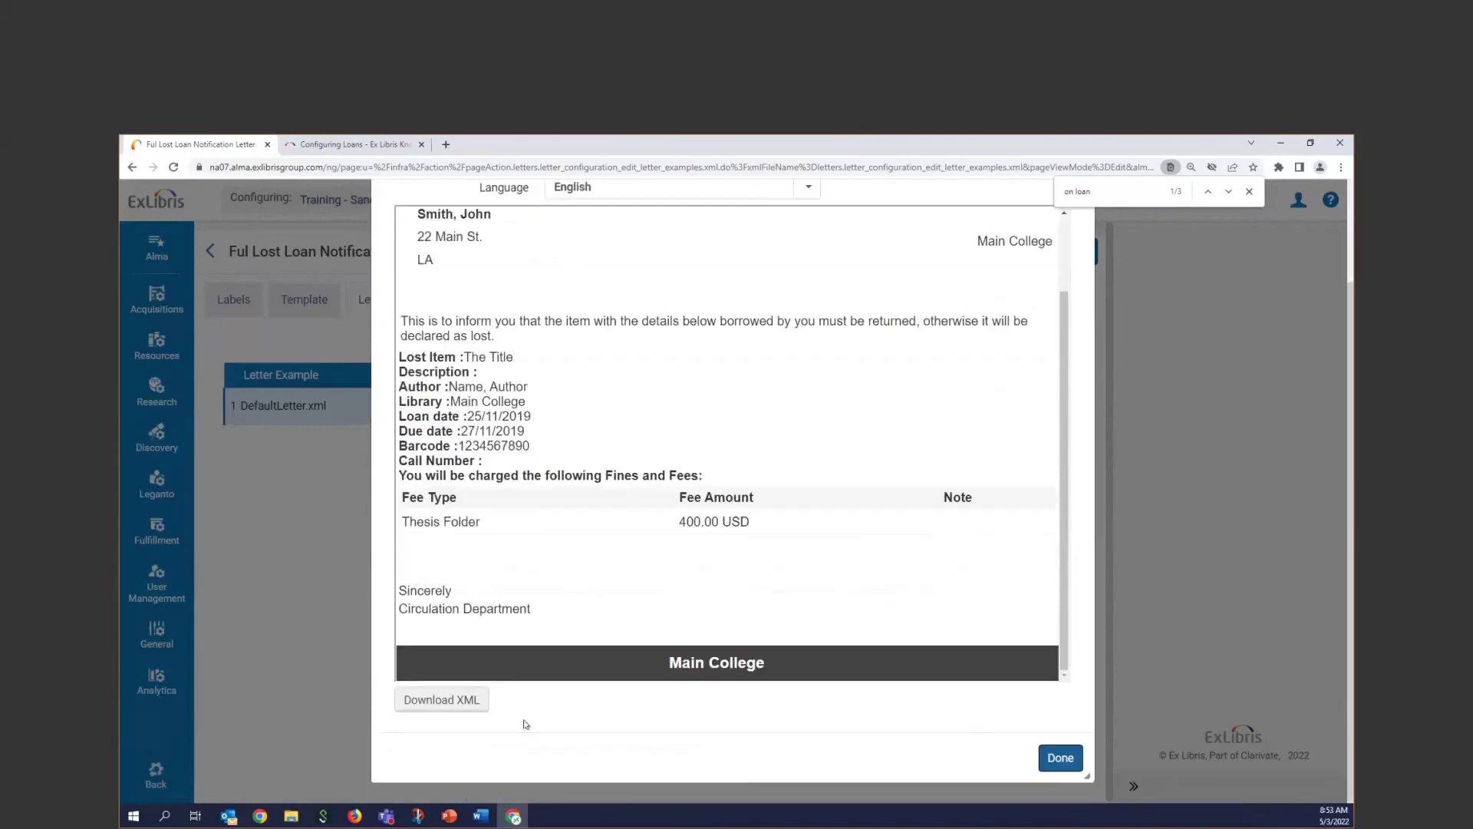
pyautogui.click(1064, 760)
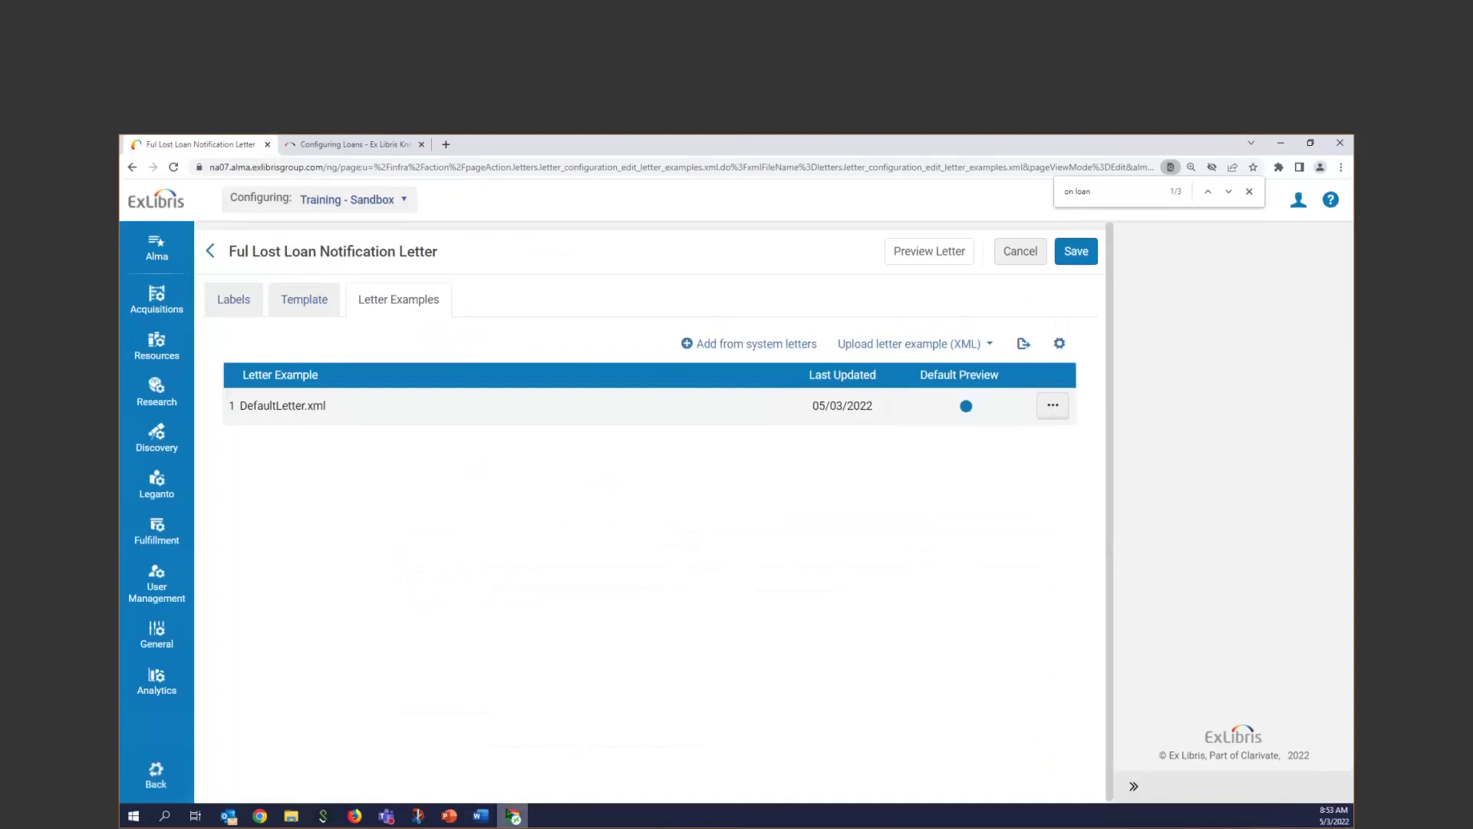
# Switch to the PowerPoint presentation, start the slide show from the current Agenda slide, and advance to the Library Level Patron Notifications slide.
pyautogui.moveTo(511, 815)
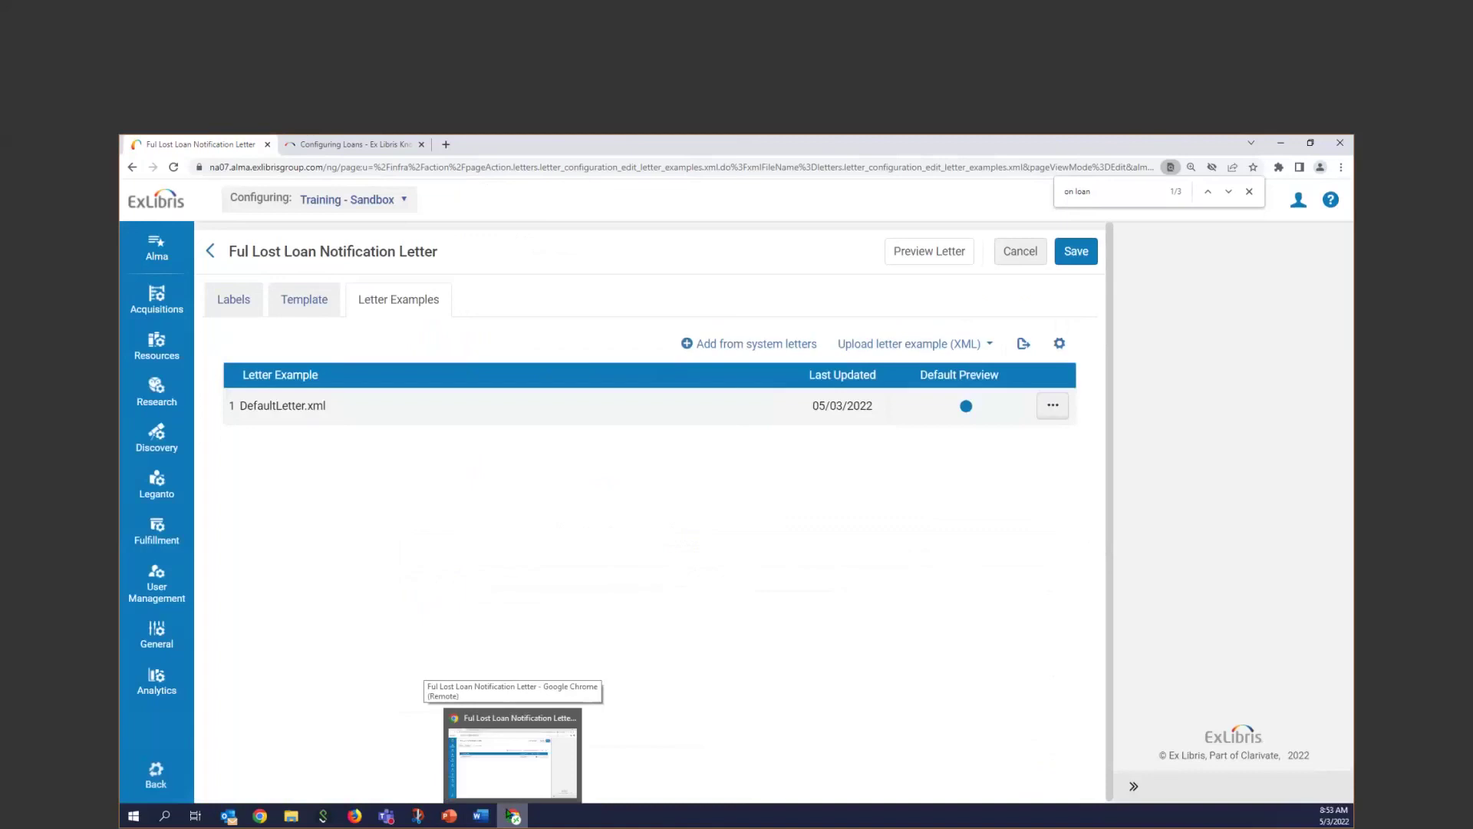
pyautogui.click(510, 771)
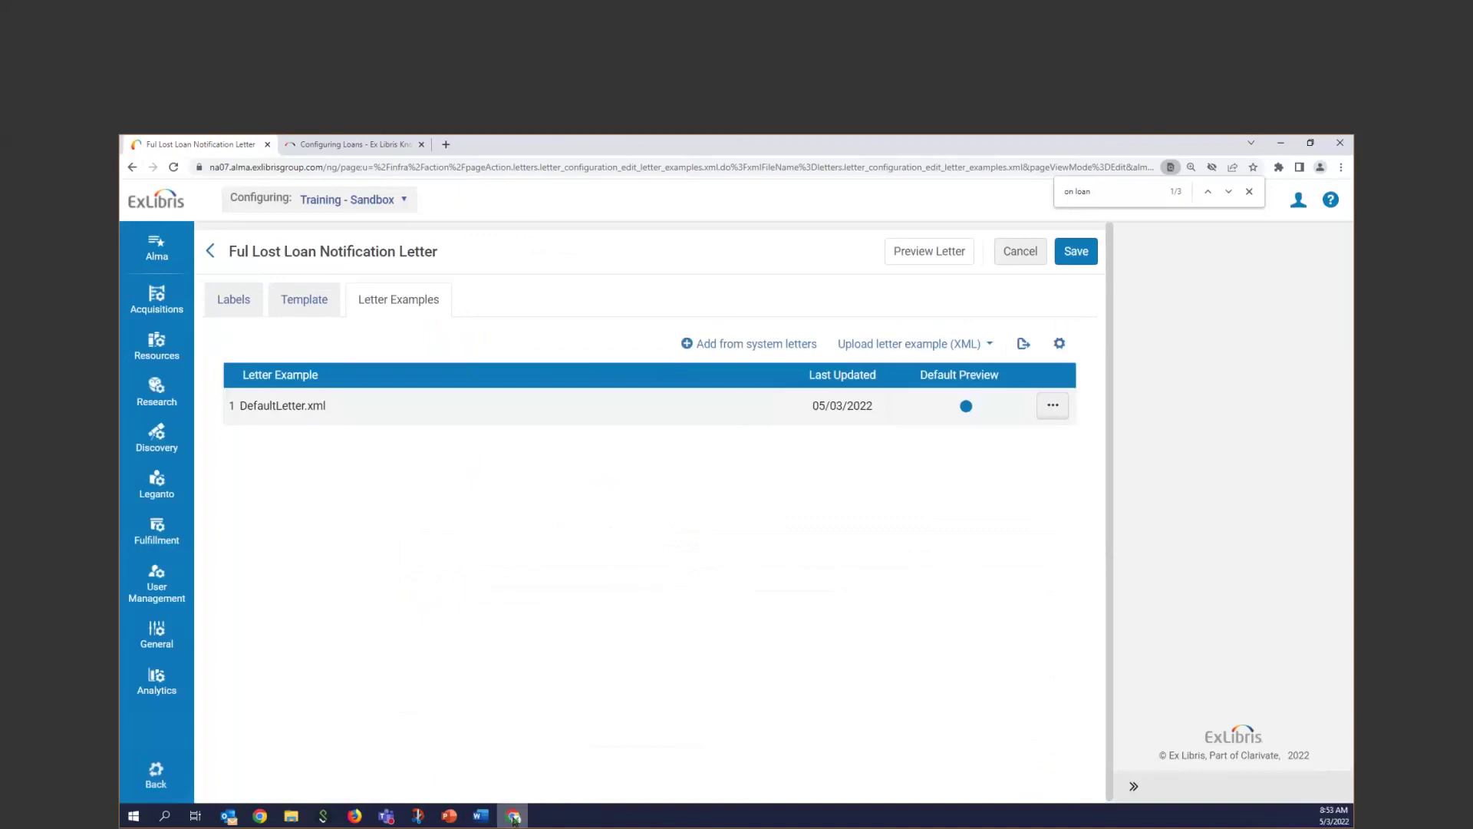
pyautogui.moveTo(513, 818)
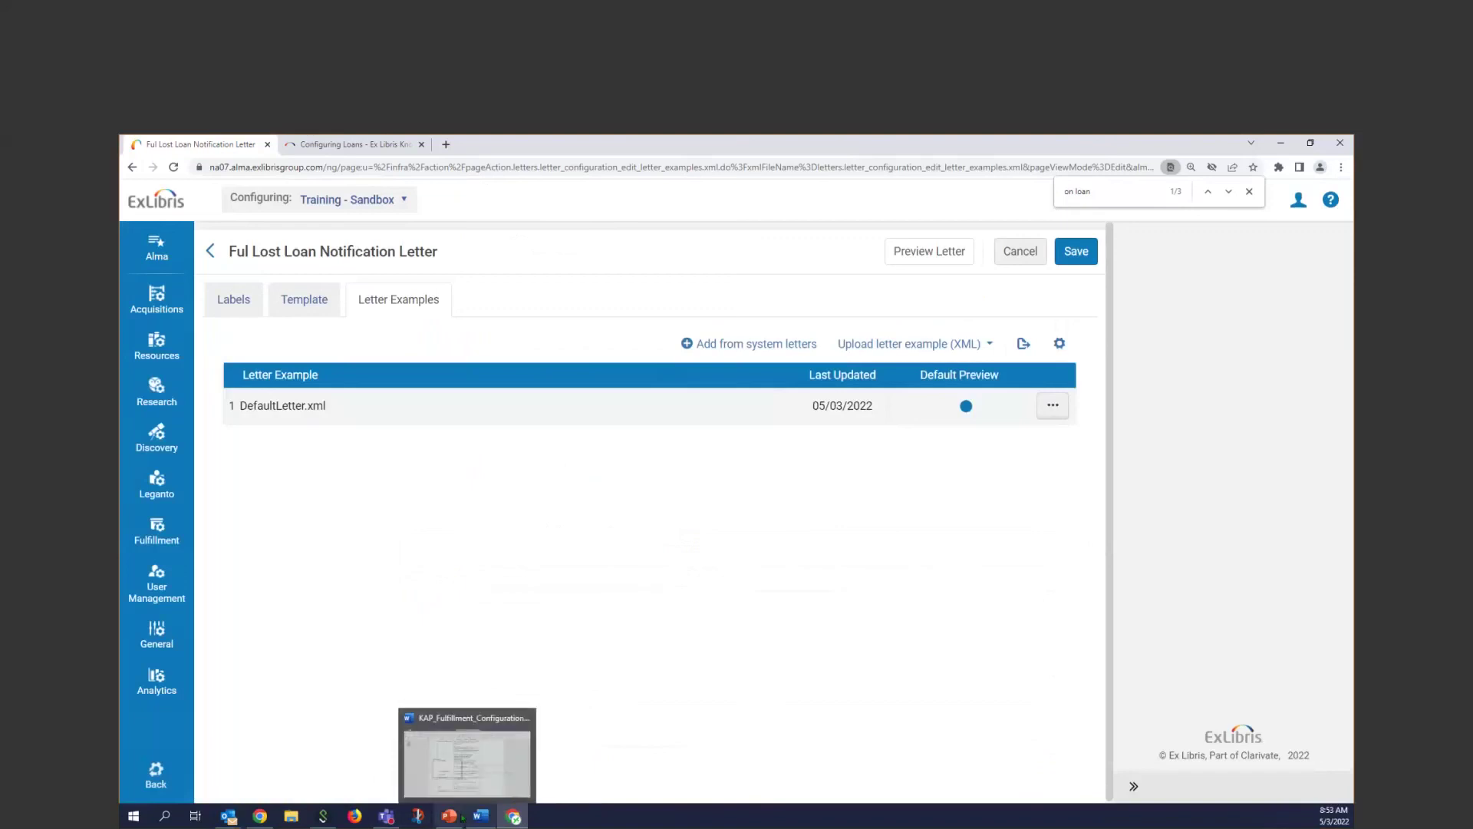
pyautogui.click(450, 816)
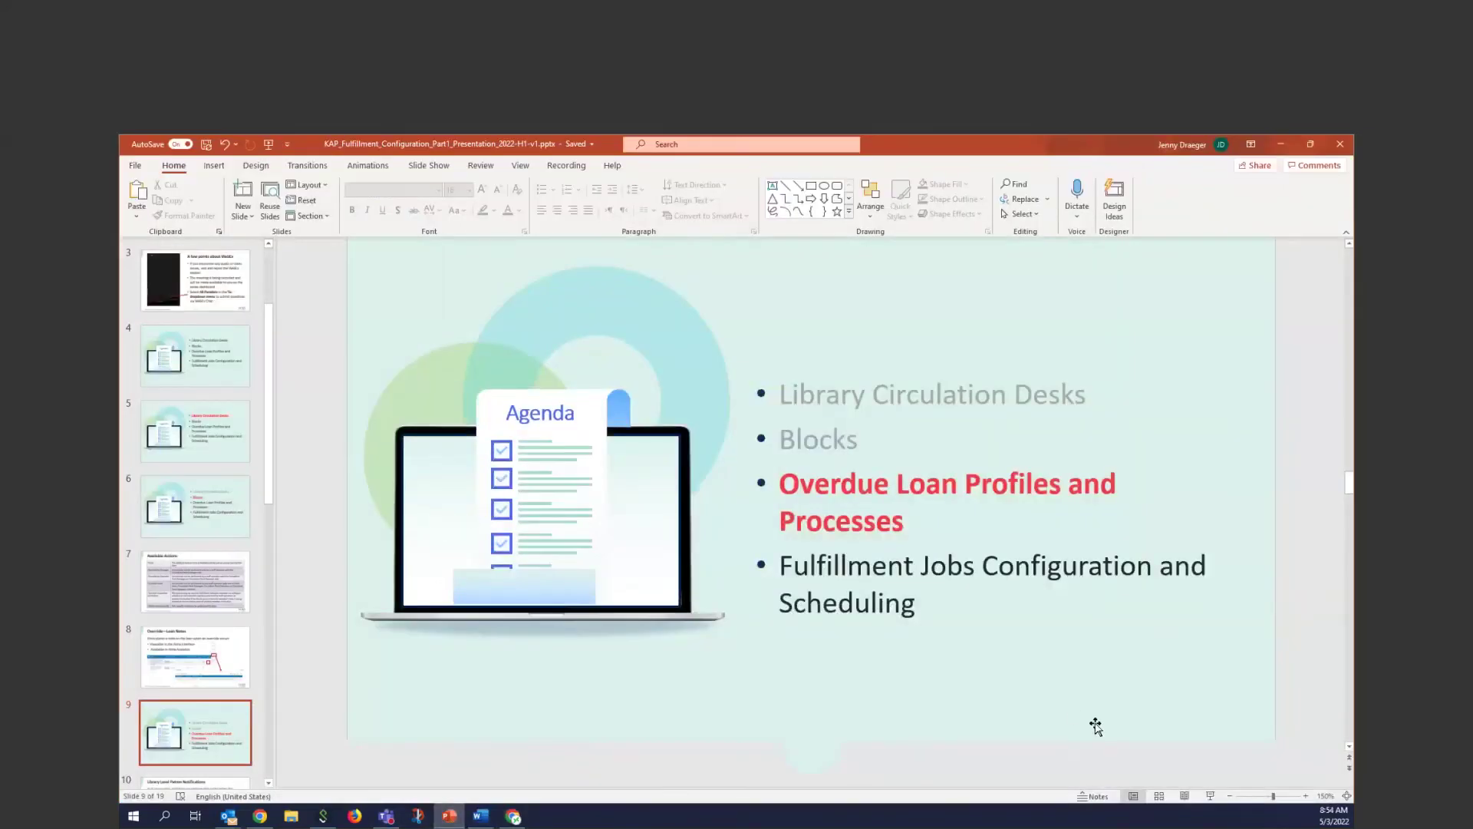
pyautogui.click(1210, 798)
pyautogui.press('Right')
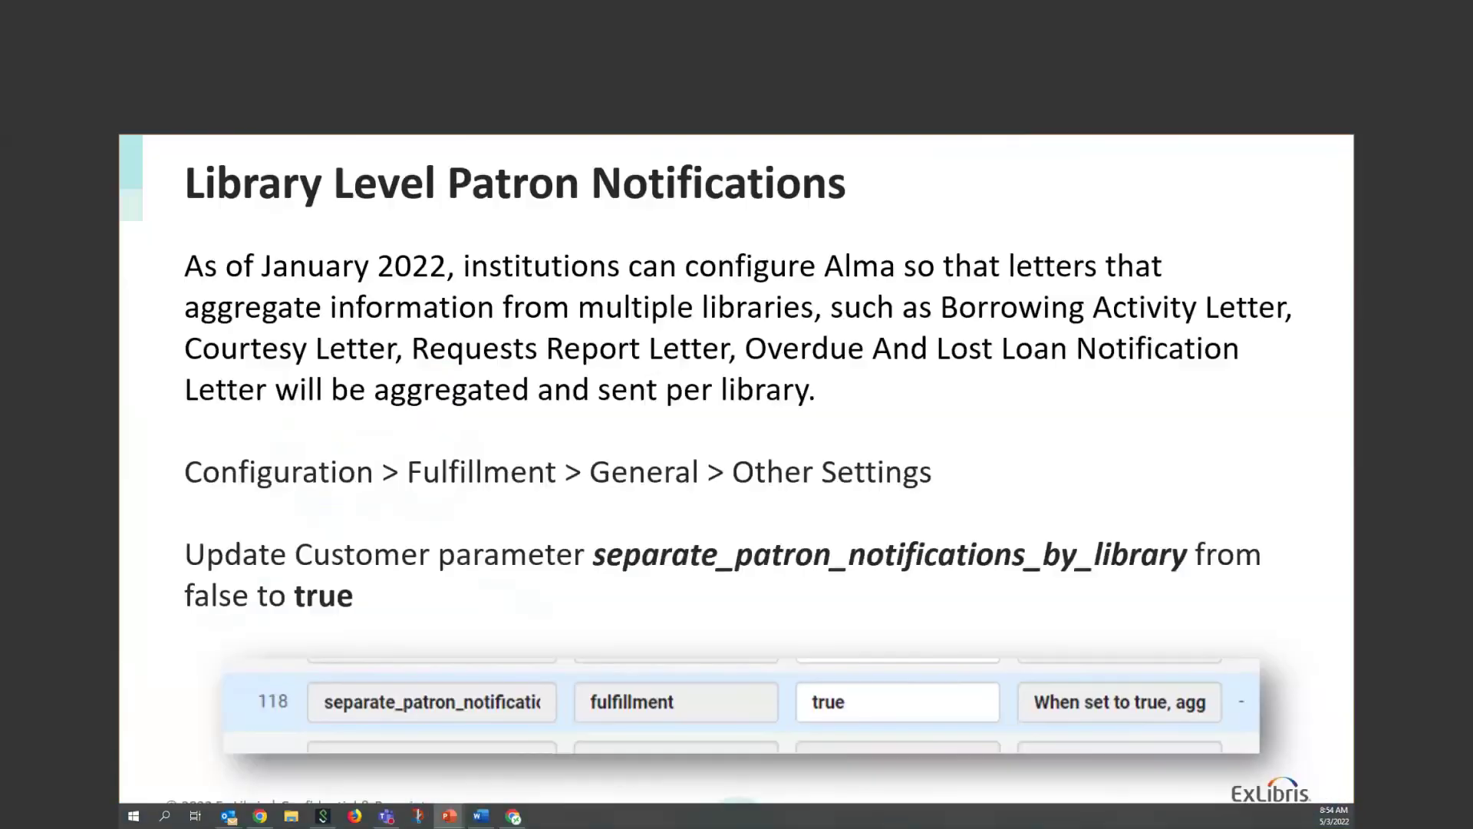
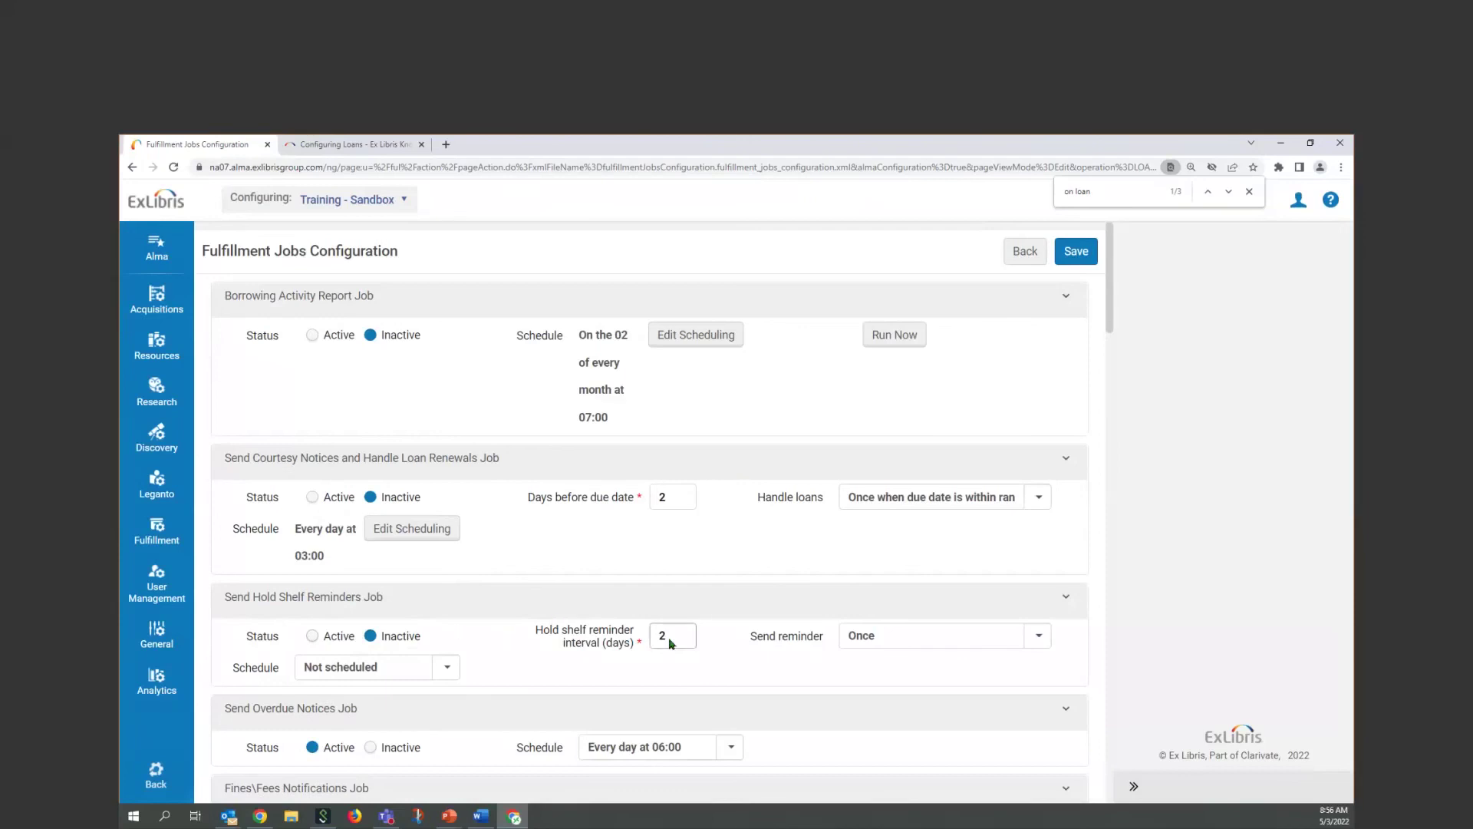
# Select Anonymize item loans for the Anonymization Job, then view the Loan Anonymization Rules list and return to the Fulfillment Jobs Configuration.
pyautogui.scroll(-3, 654, 625)
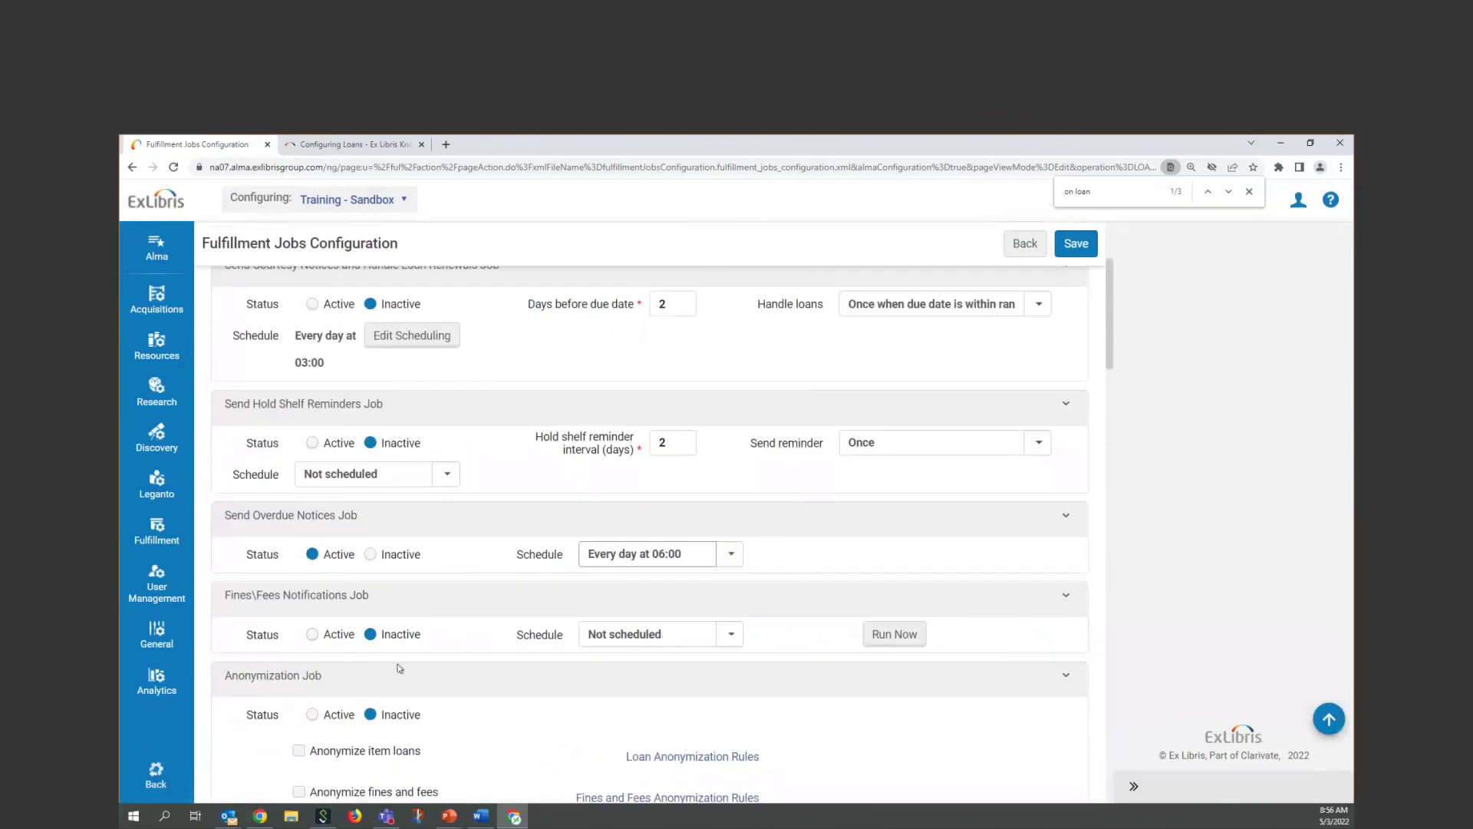
pyautogui.scroll(-1, 338, 665)
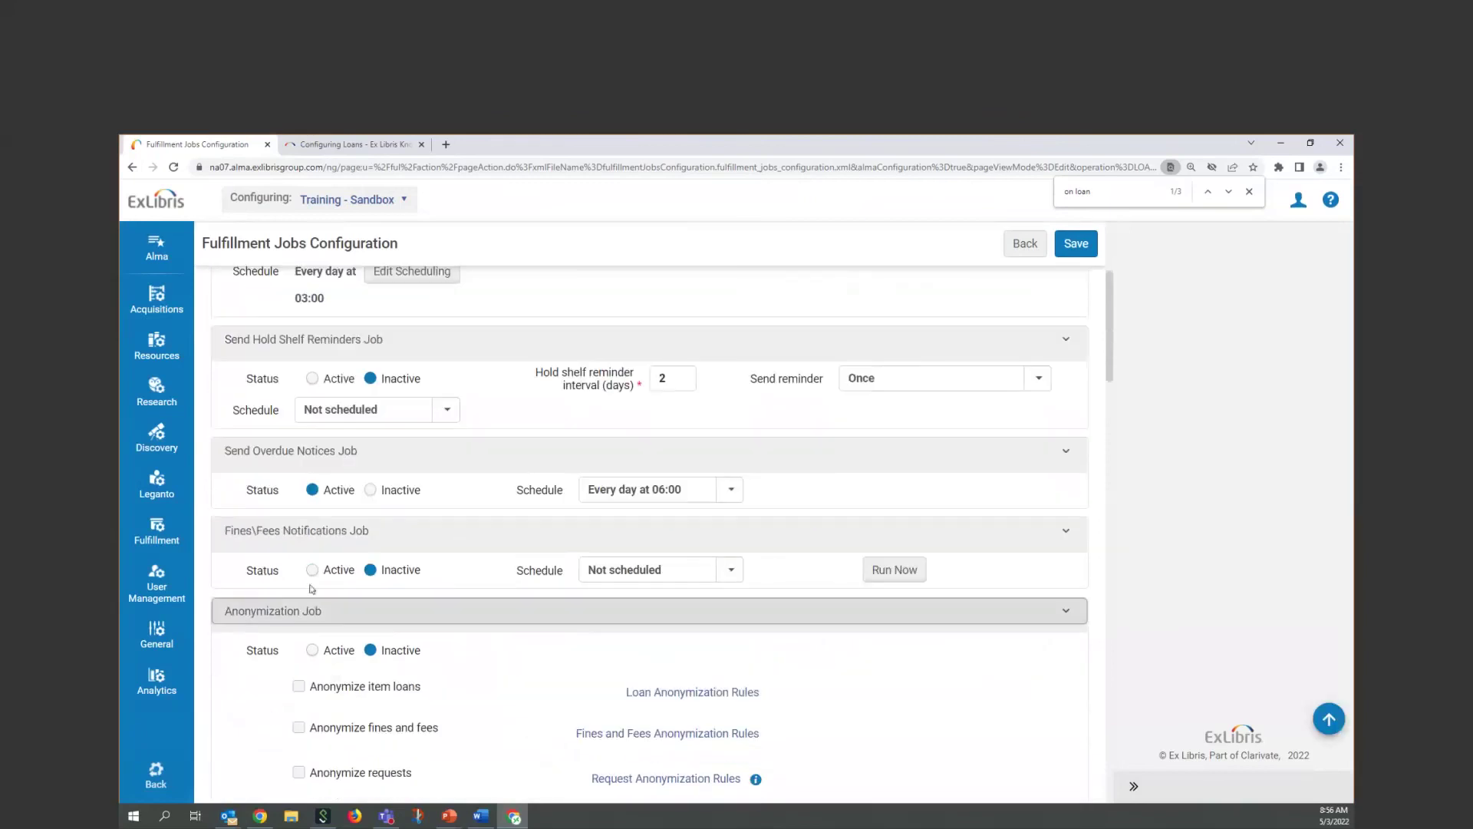
pyautogui.scroll(-1, 372, 561)
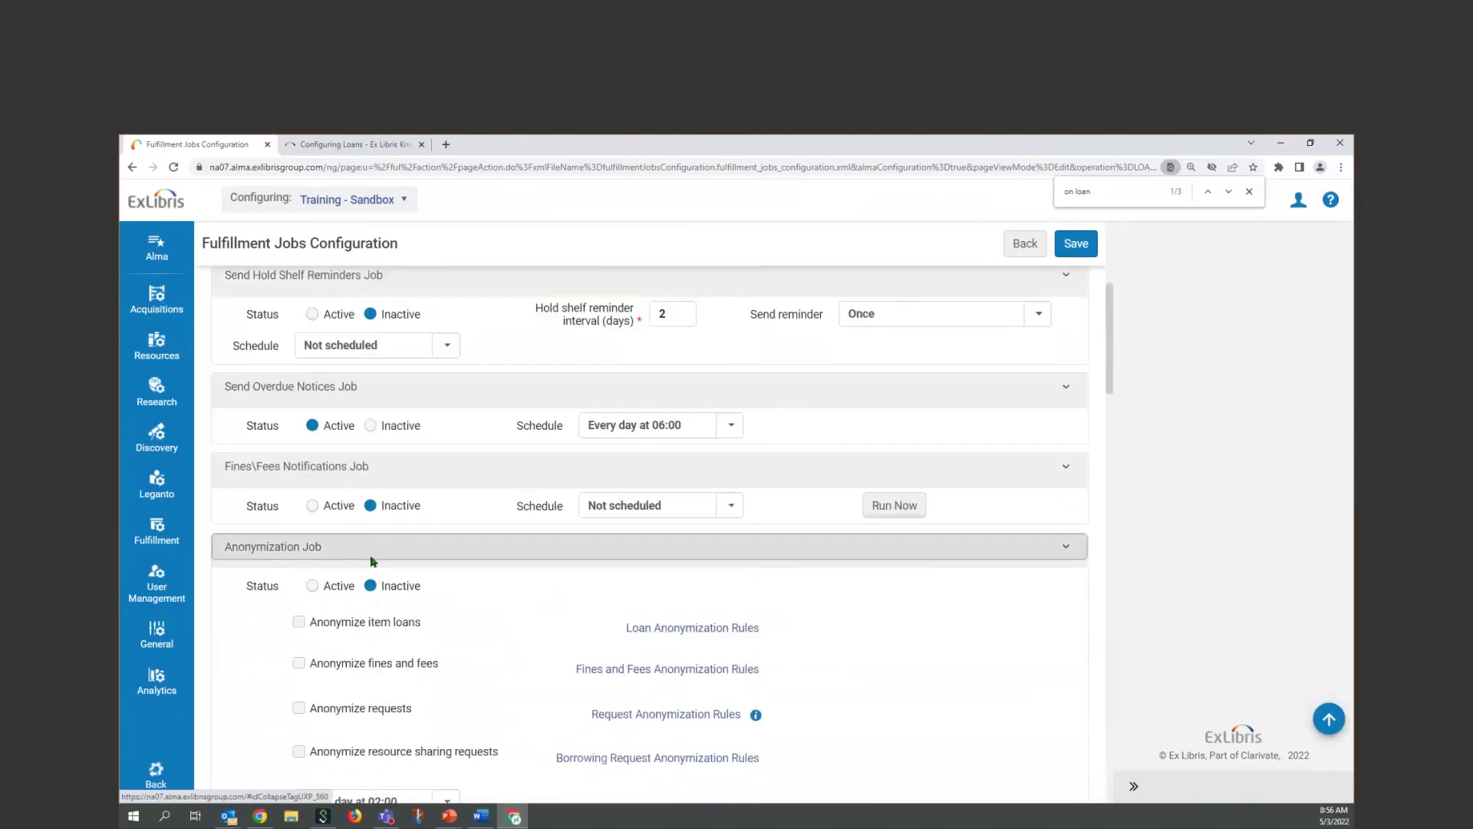
pyautogui.scroll(-2, 372, 561)
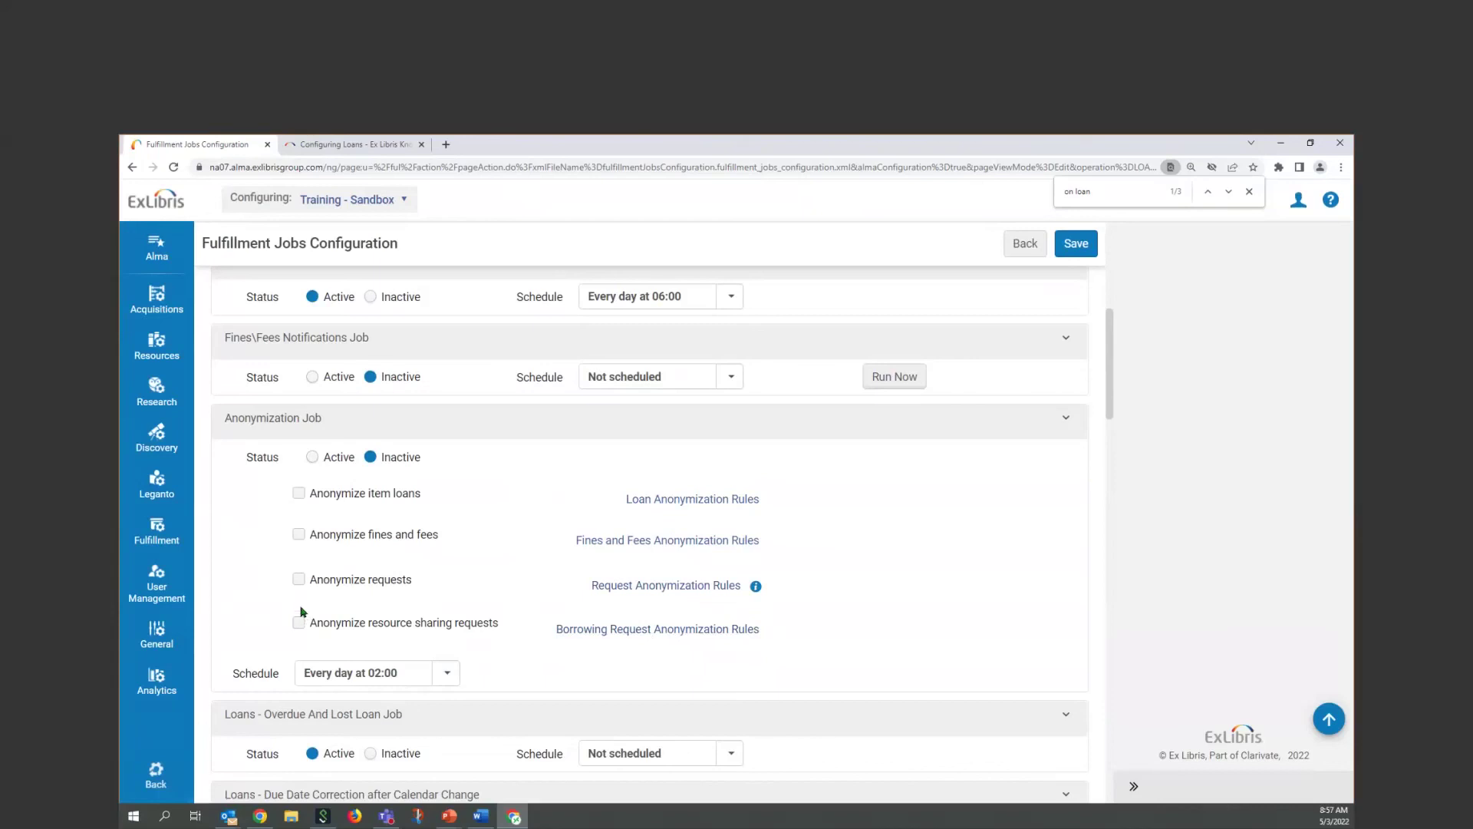
pyautogui.click(299, 494)
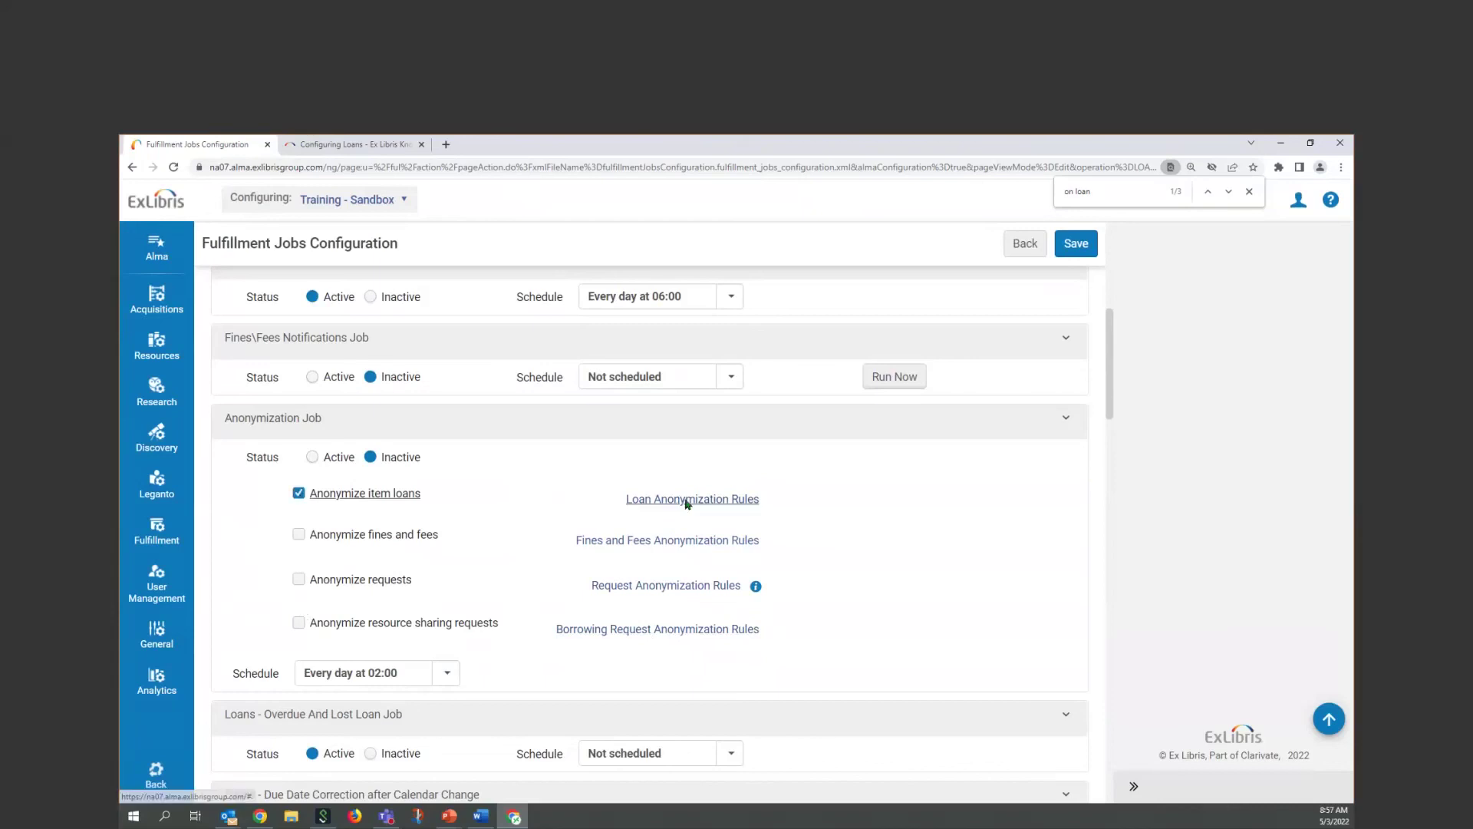
pyautogui.click(691, 500)
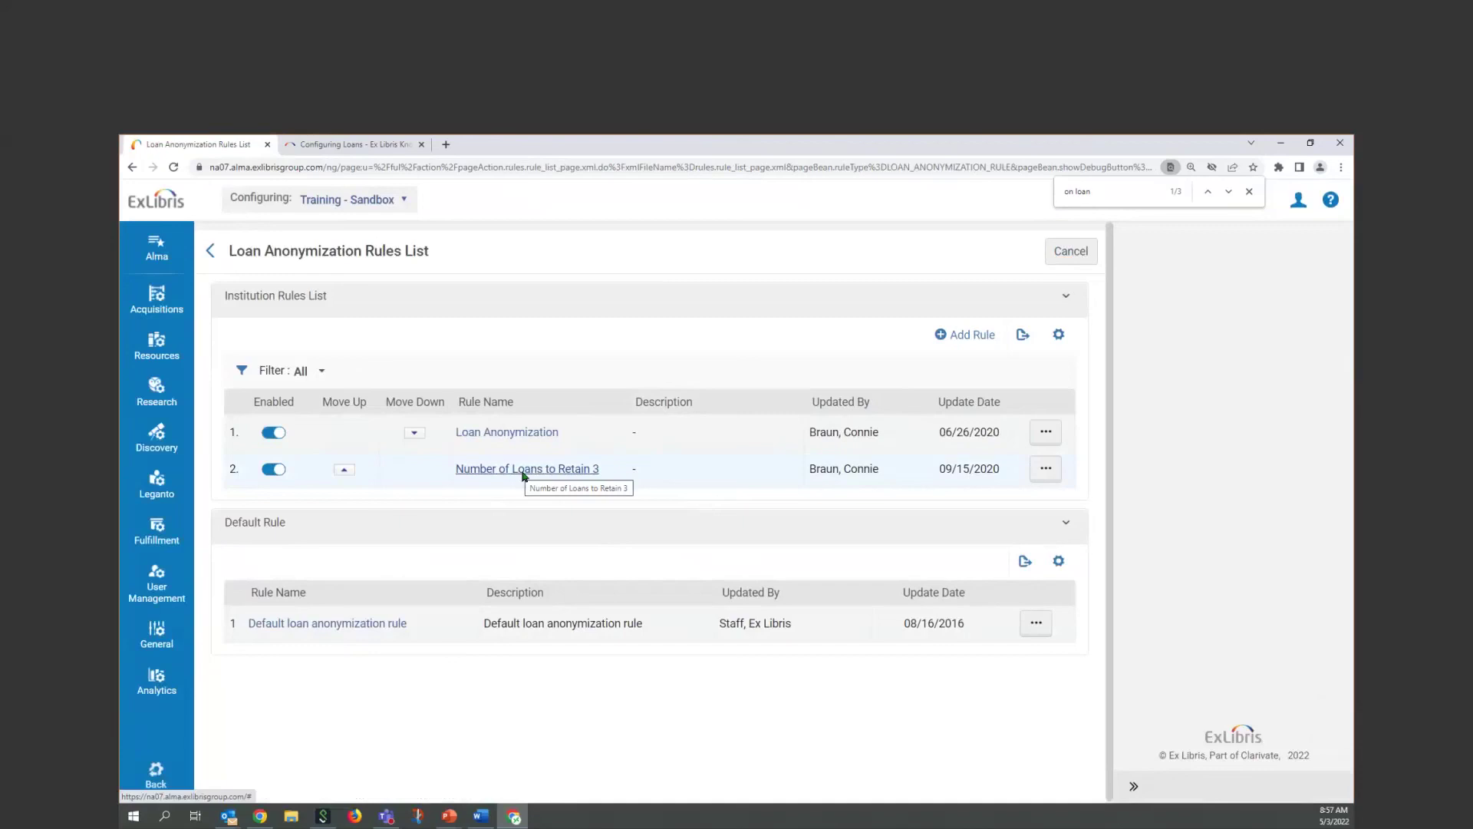
pyautogui.click(209, 252)
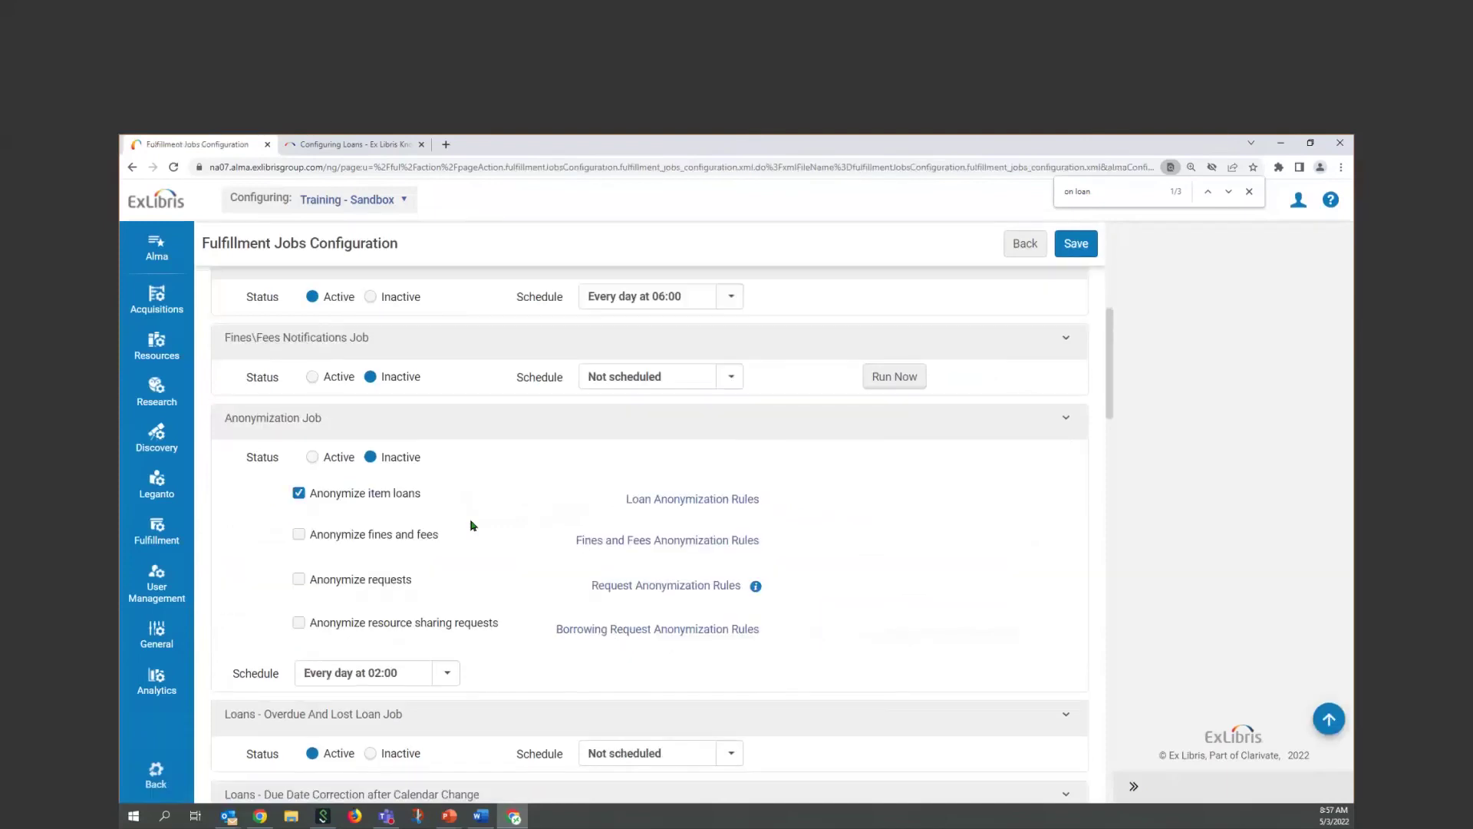
# Review the status and schedule of the remaining fulfillment jobs, from Overdue And Lost Loan down to the Clean Logical Deleted Lists Job.
pyautogui.scroll(-4, 472, 525)
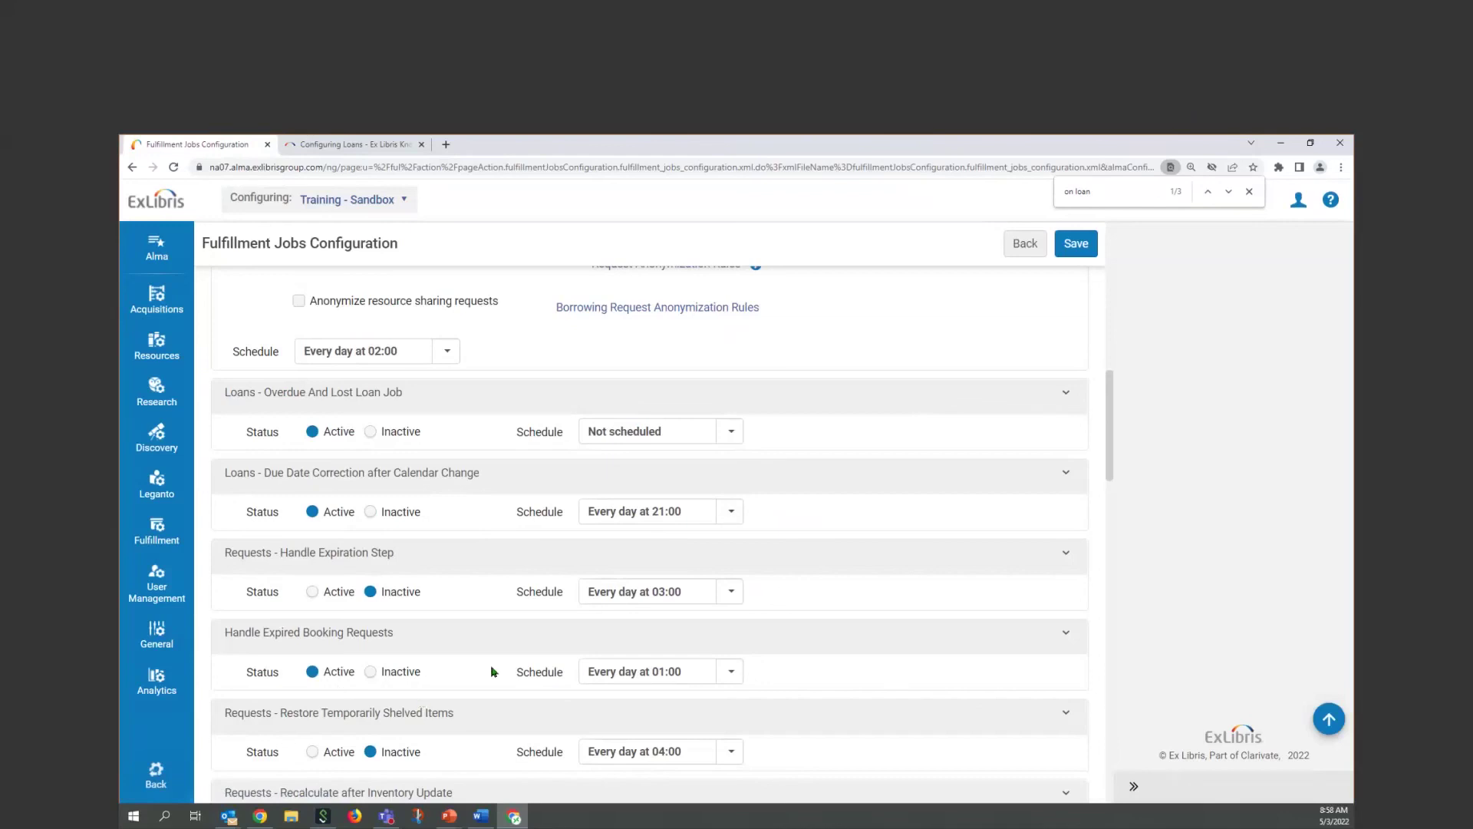
pyautogui.scroll(-3, 493, 671)
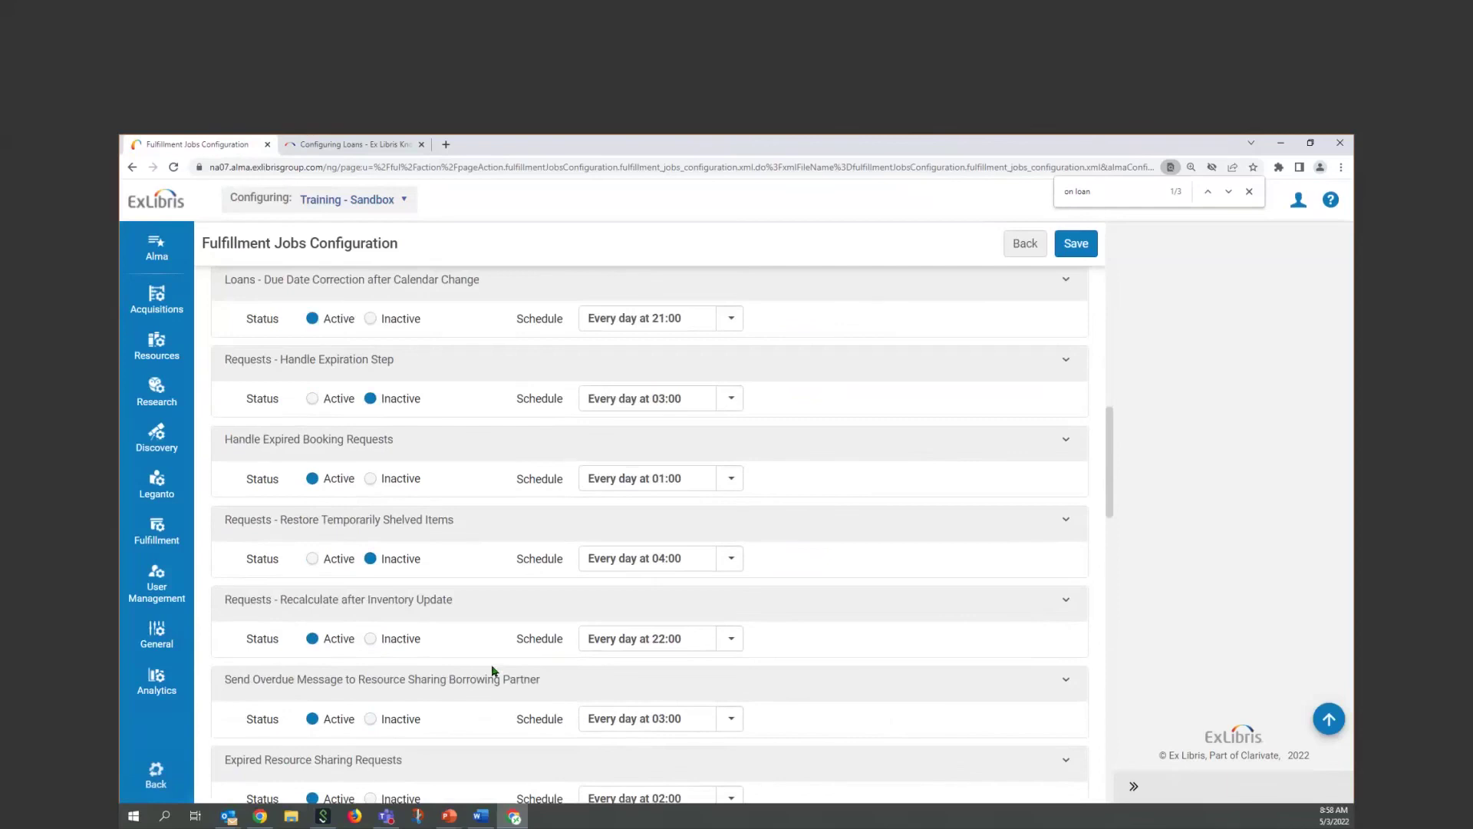
pyautogui.scroll(-5, 493, 671)
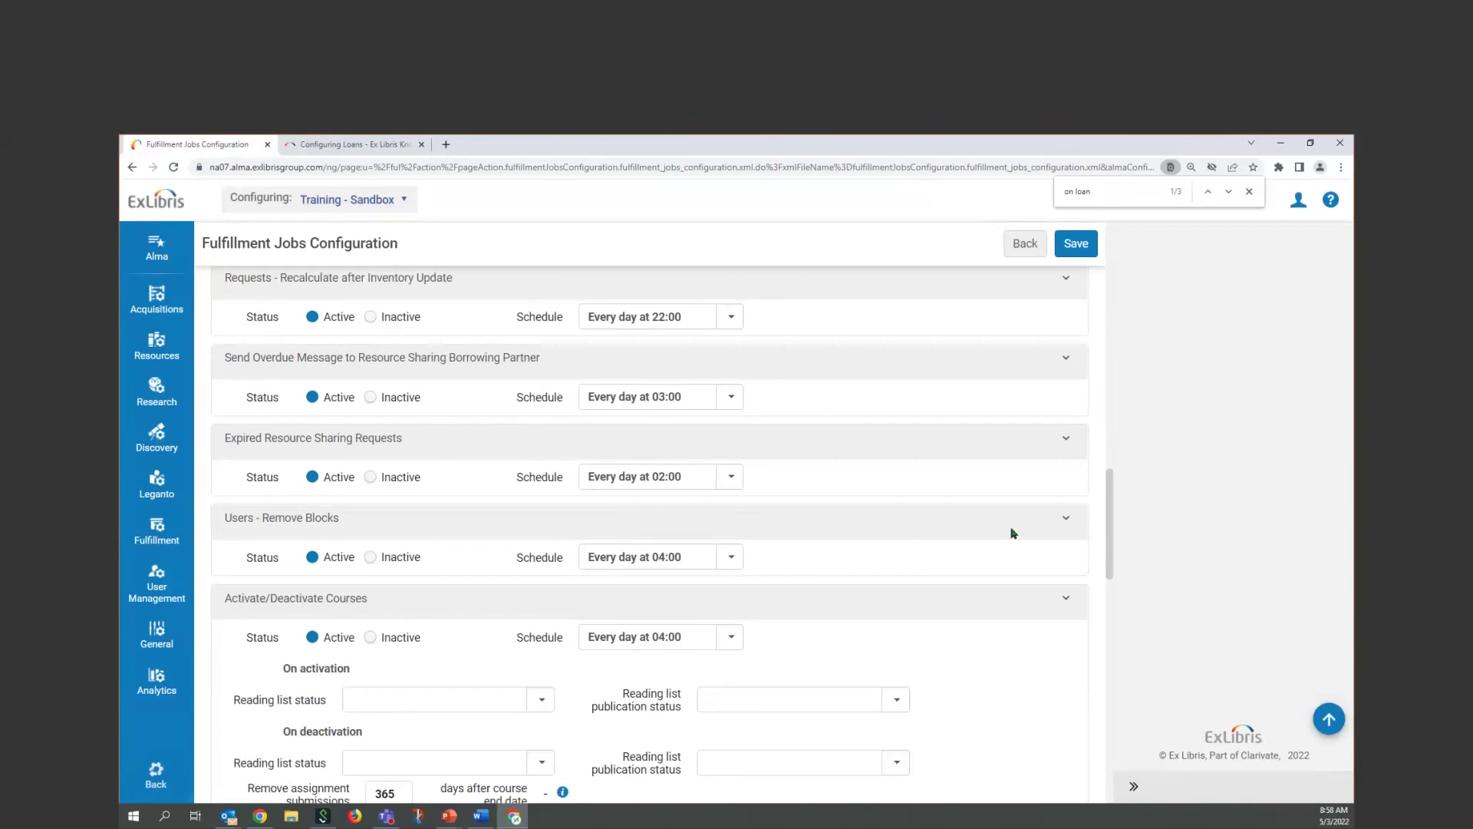
pyautogui.scroll(-3, 399, 618)
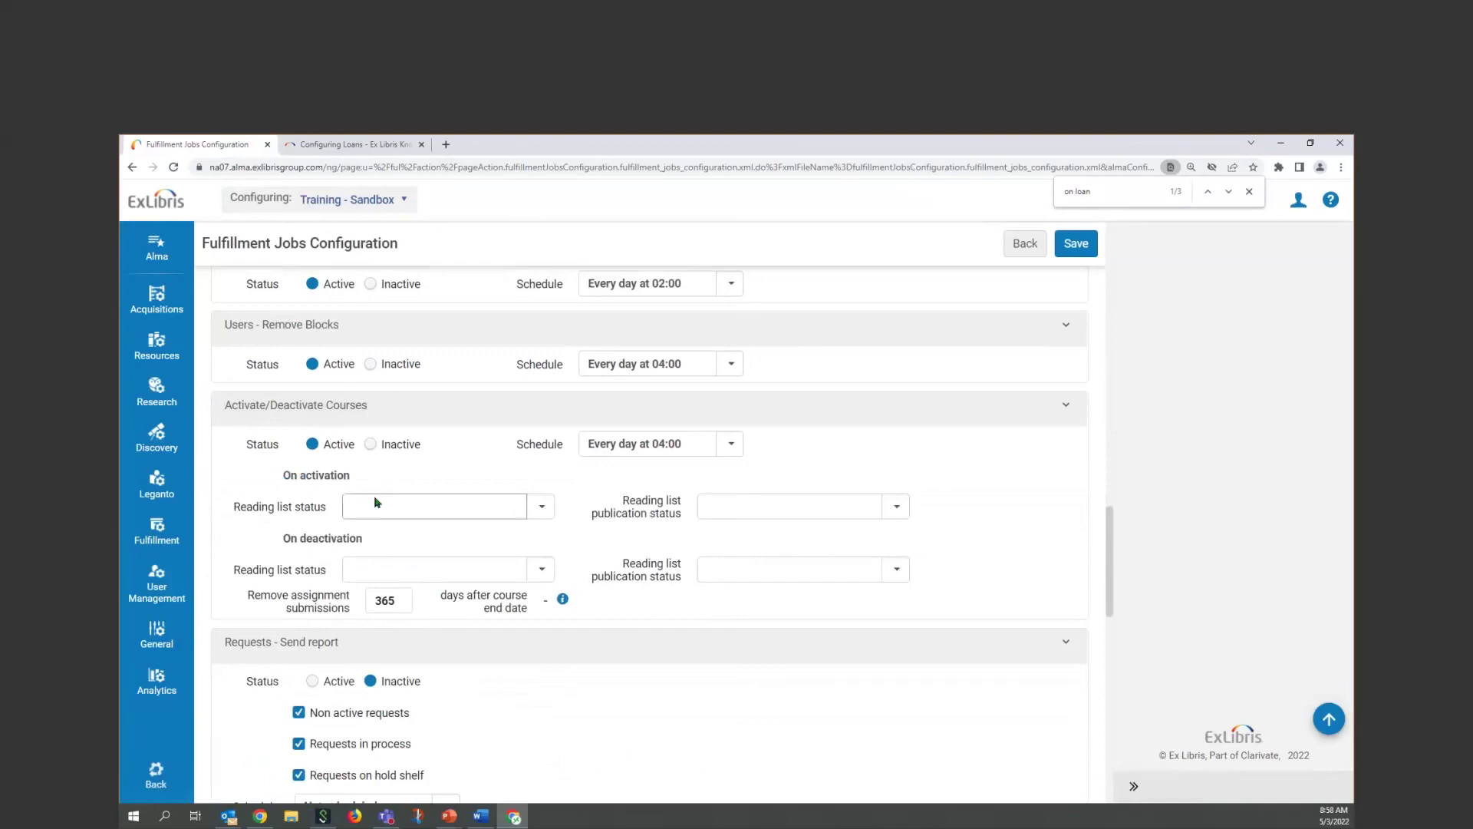
pyautogui.scroll(-2, 376, 503)
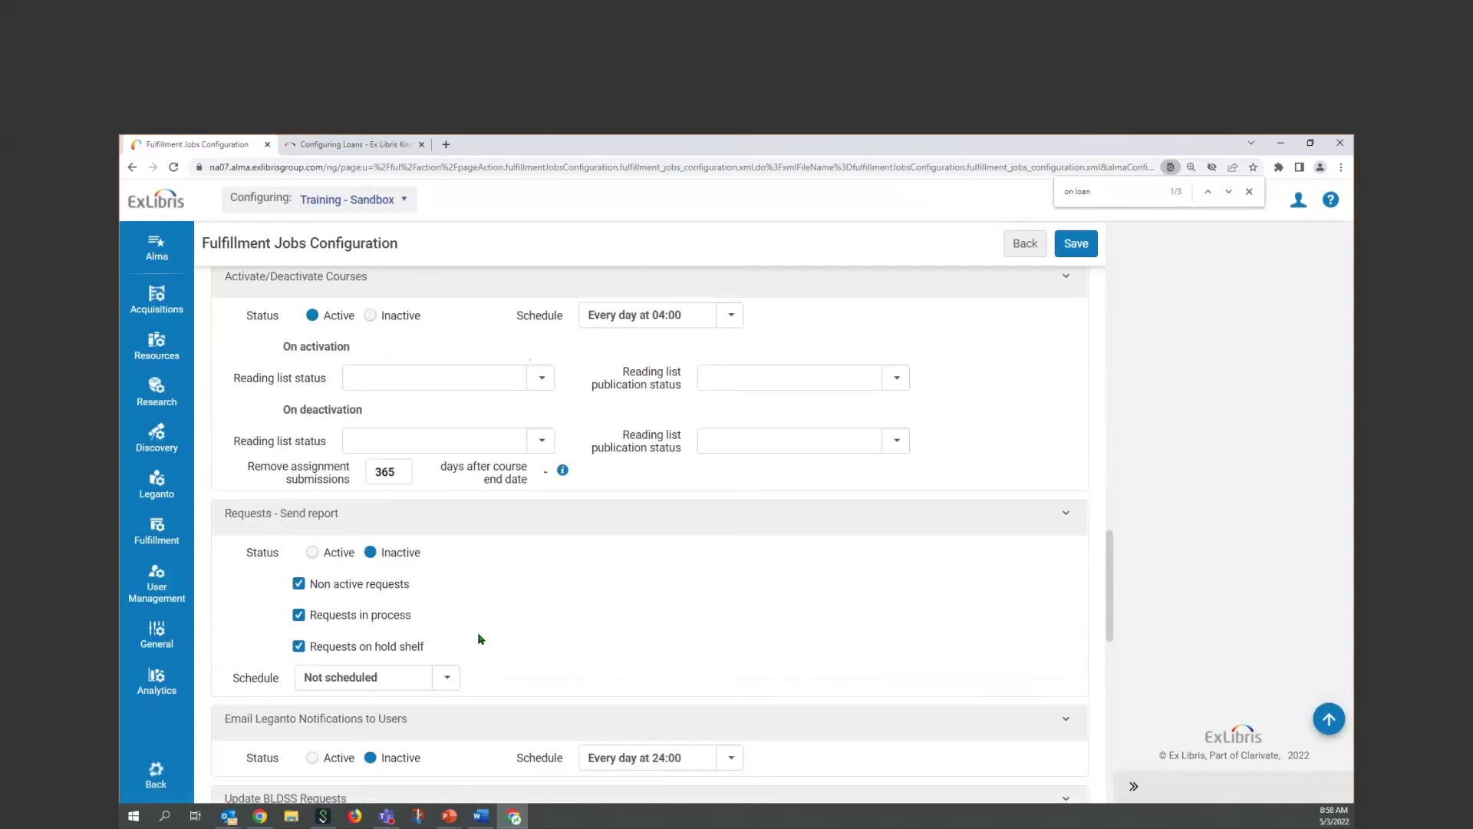
pyautogui.scroll(-4, 480, 638)
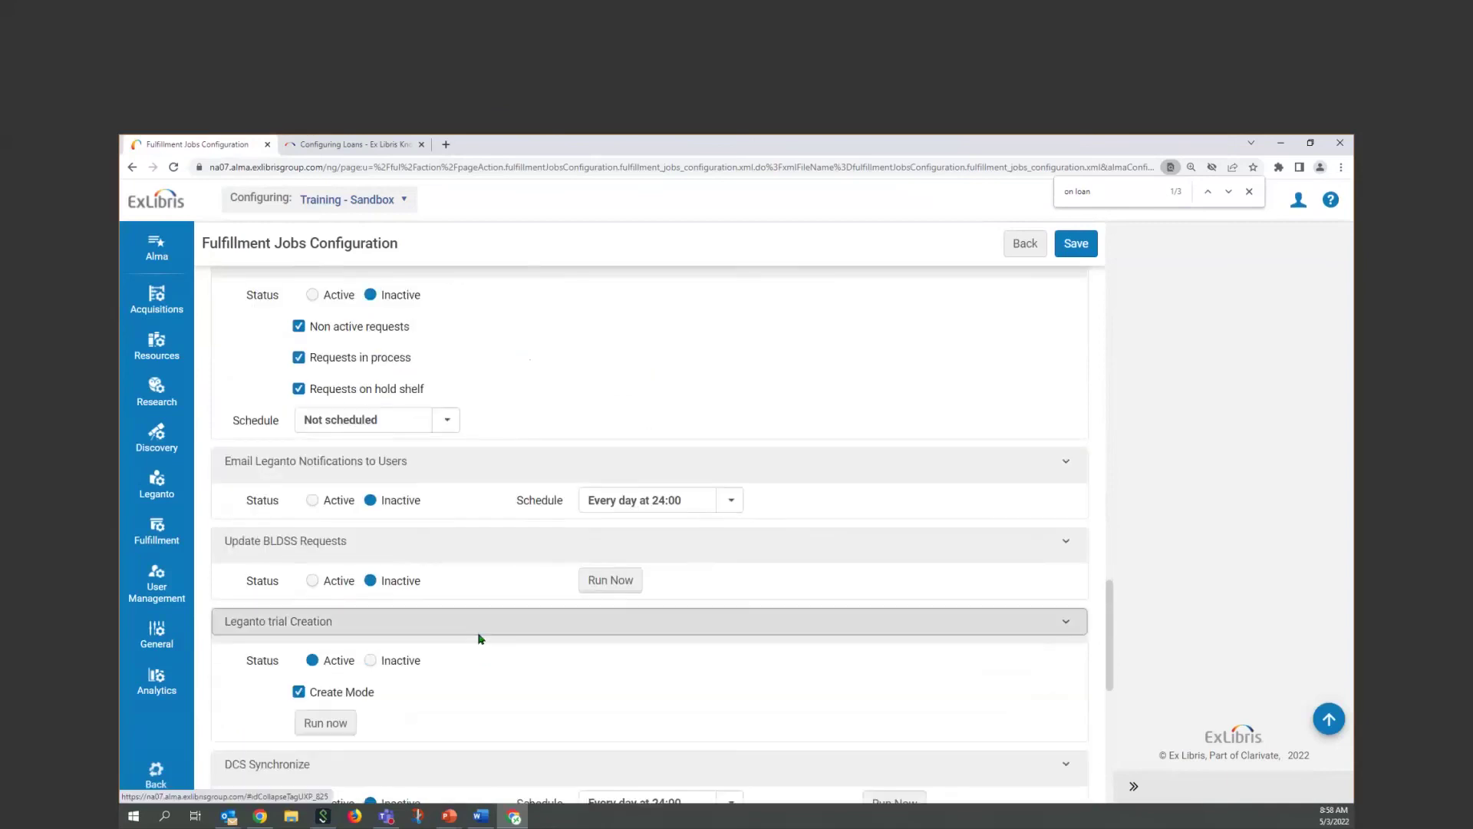
pyautogui.scroll(-4, 480, 639)
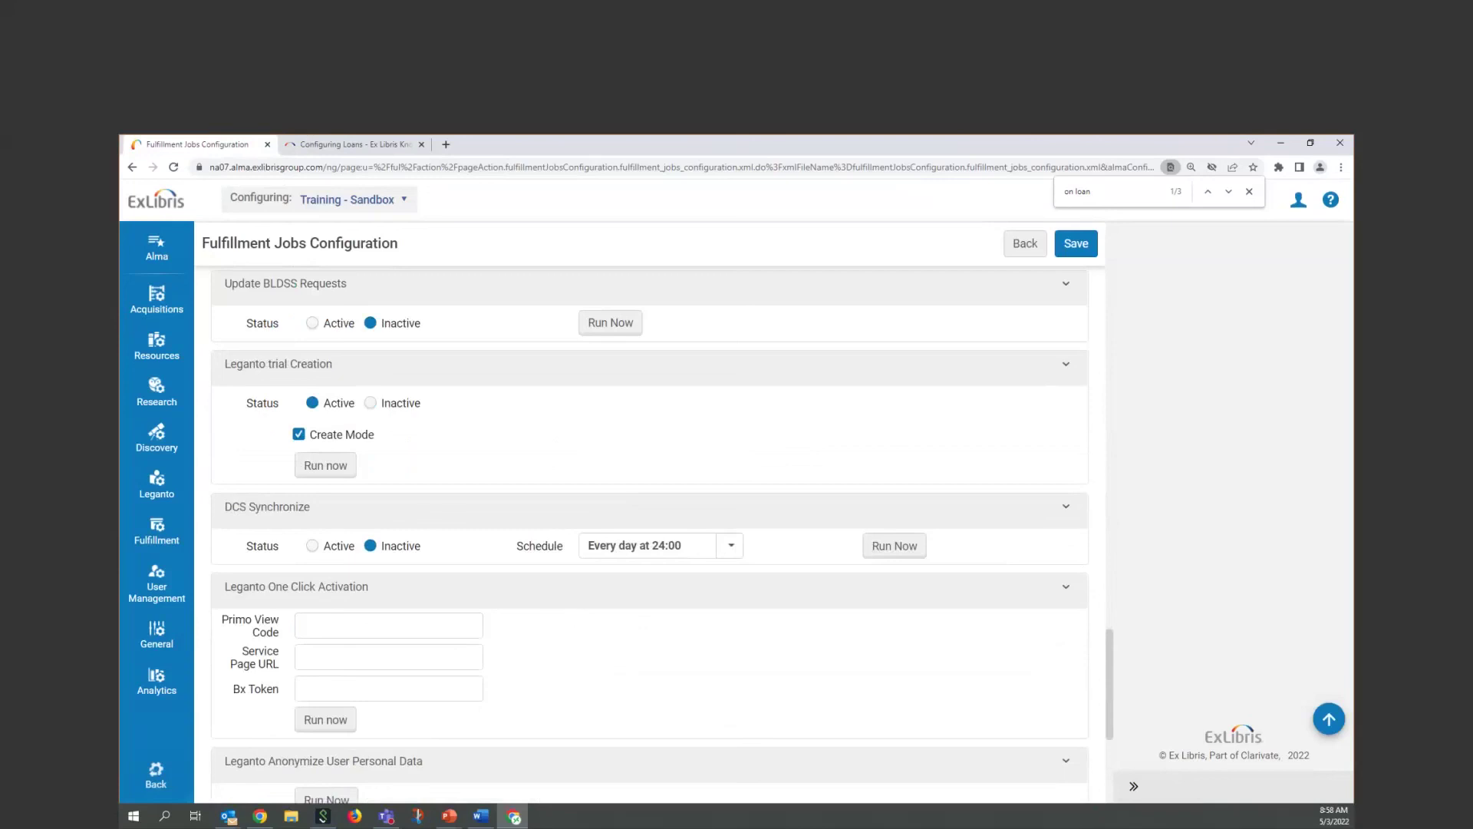
pyautogui.scroll(-4, 575, 614)
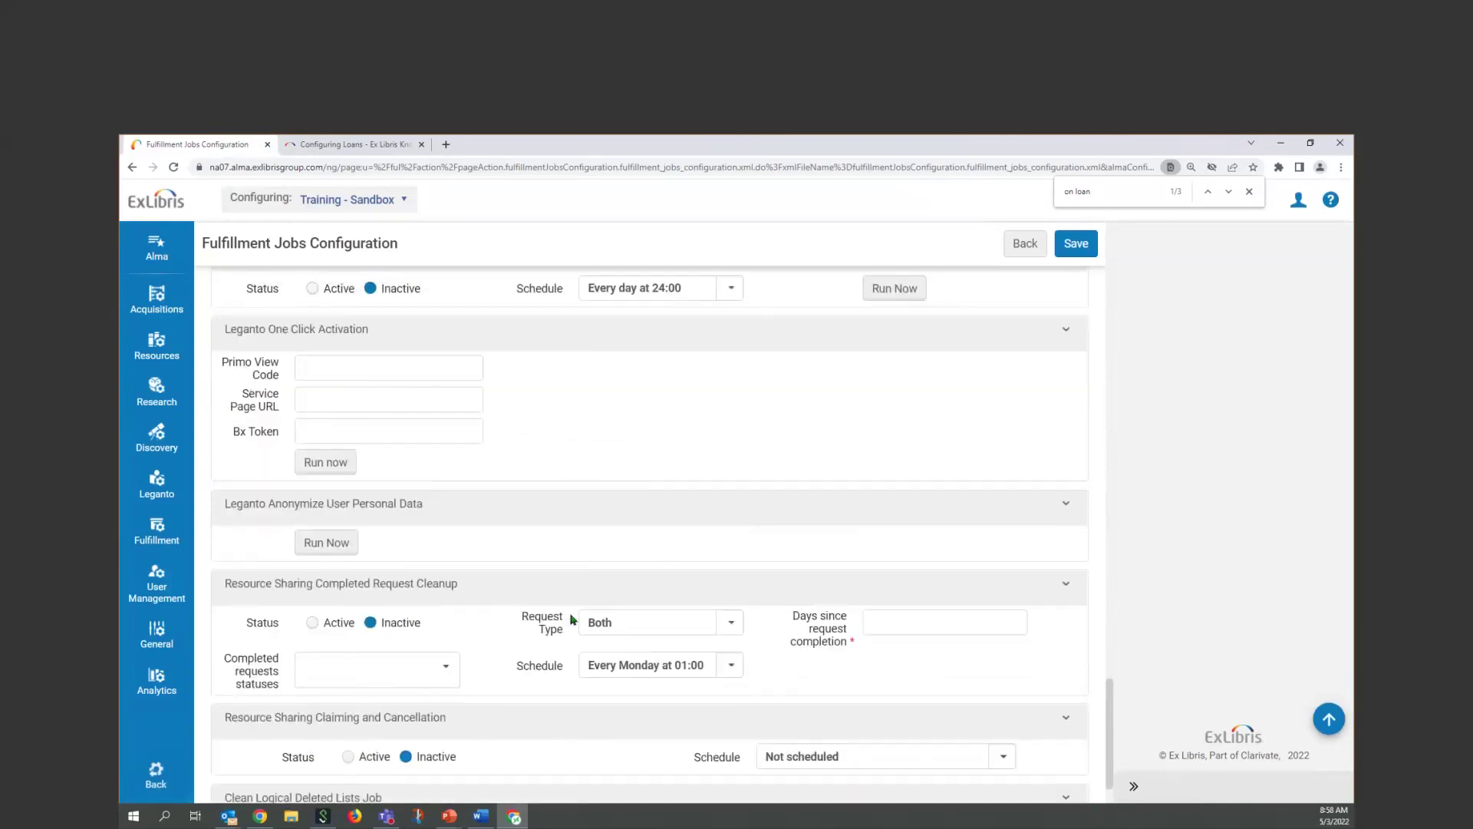
pyautogui.scroll(-1, 570, 618)
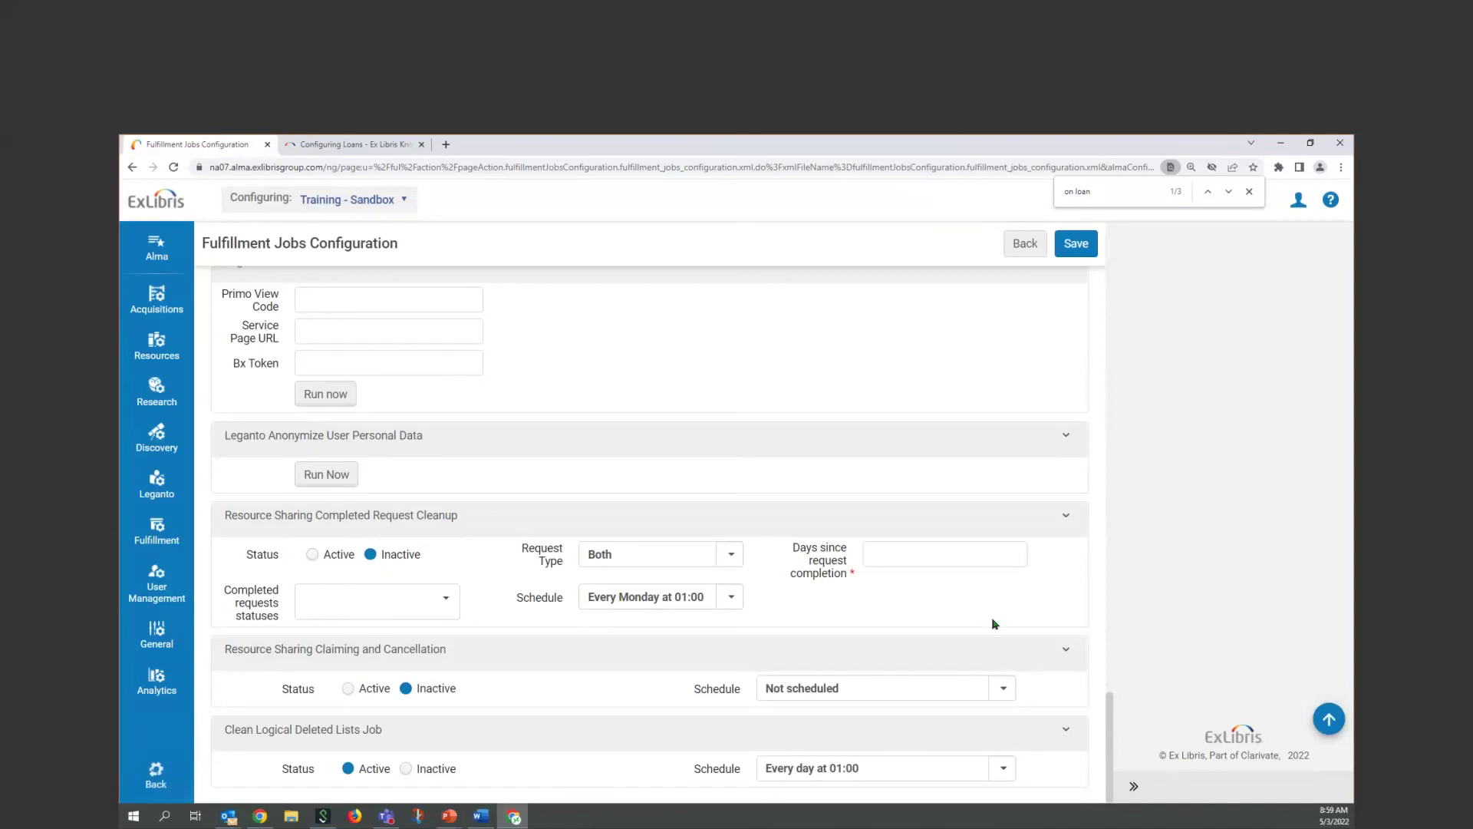
# Switch to the running PowerPoint slide show and advance through the Resources, Hands-On Exercises, GuideMe and Documentation slides to the Premium Services slide.
pyautogui.moveTo(453, 818)
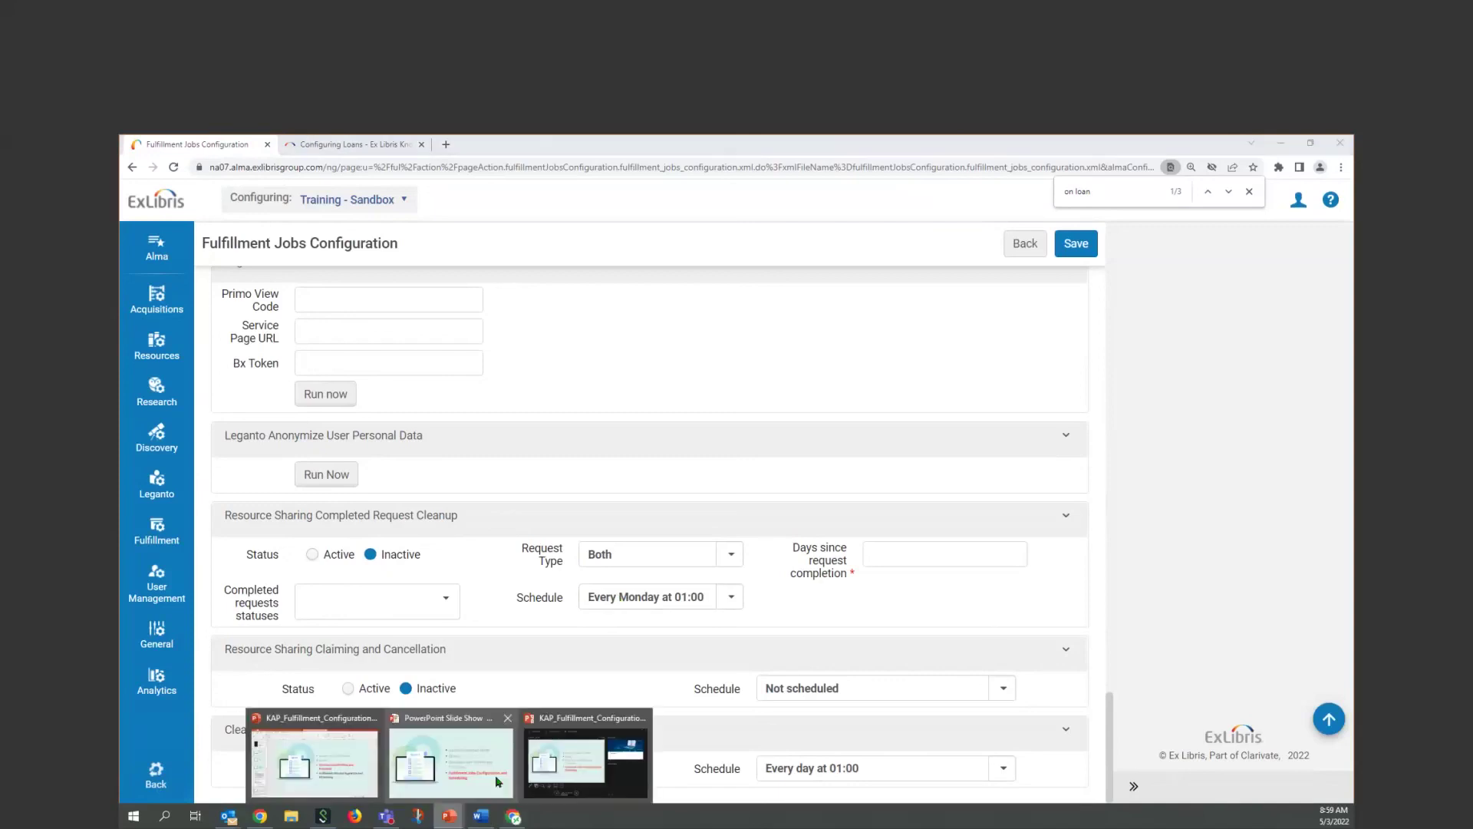
pyautogui.click(499, 781)
pyautogui.click(997, 577)
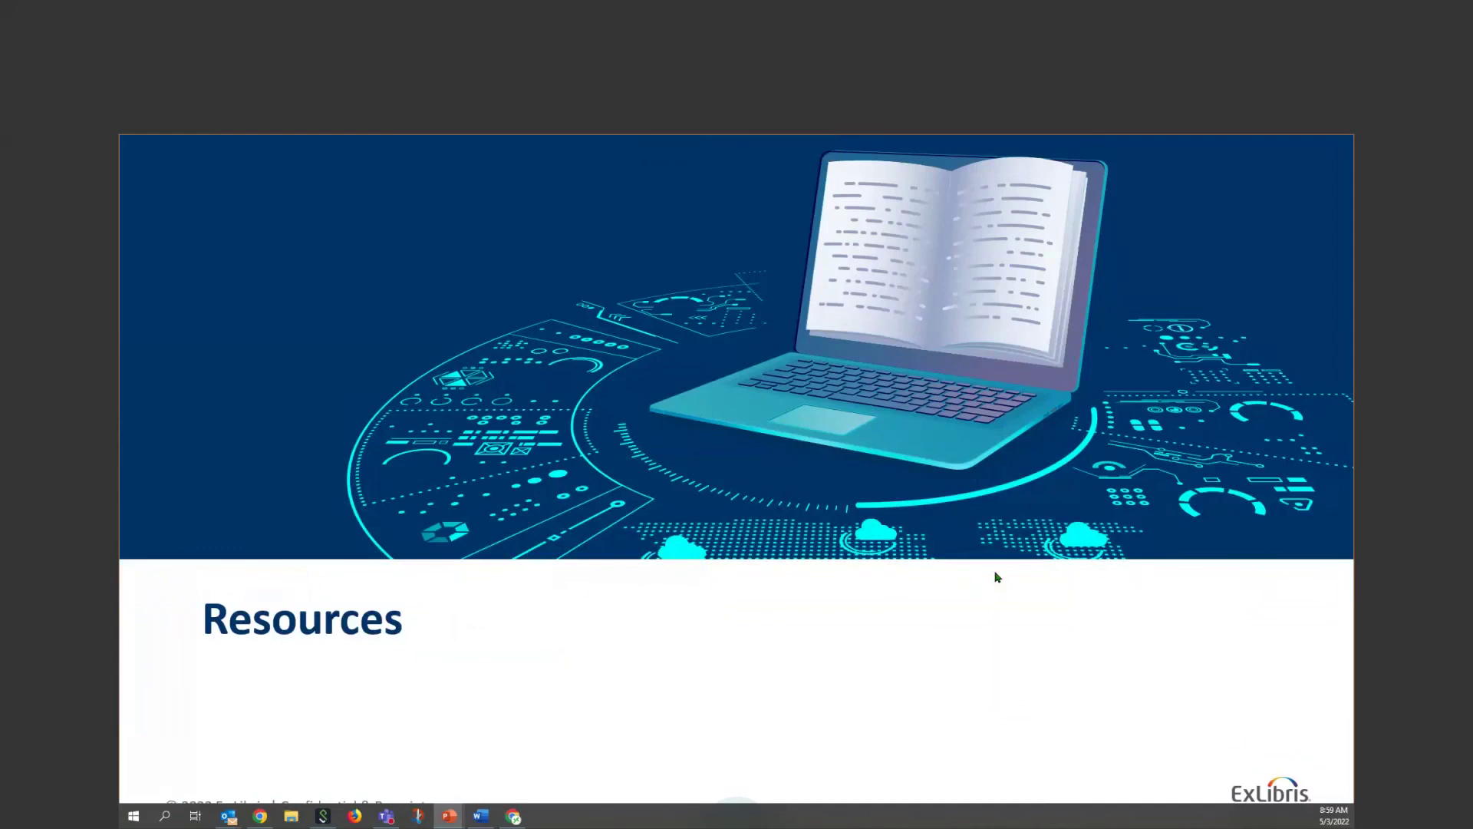
pyautogui.click(997, 577)
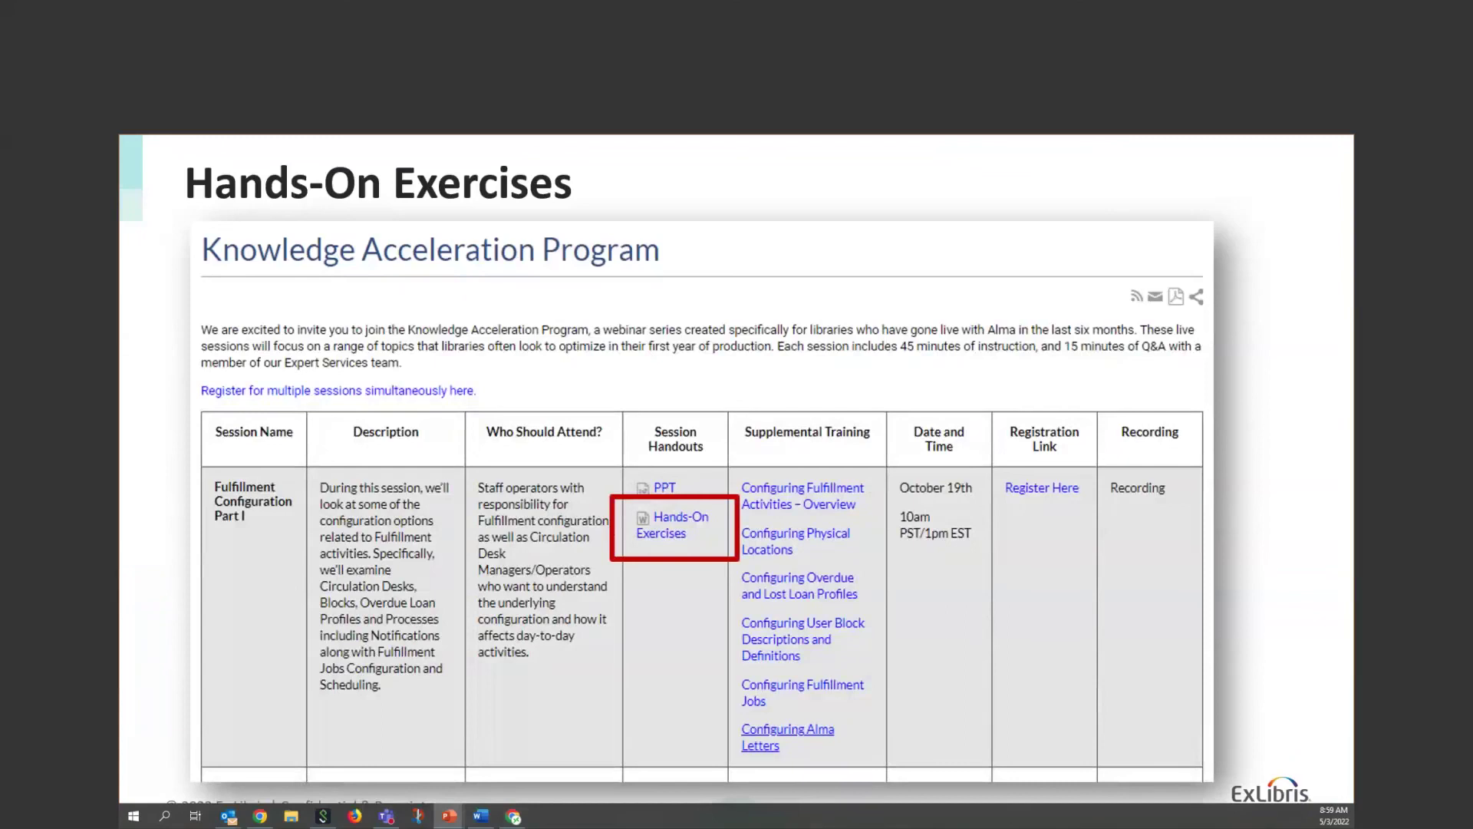
pyautogui.press('Right')
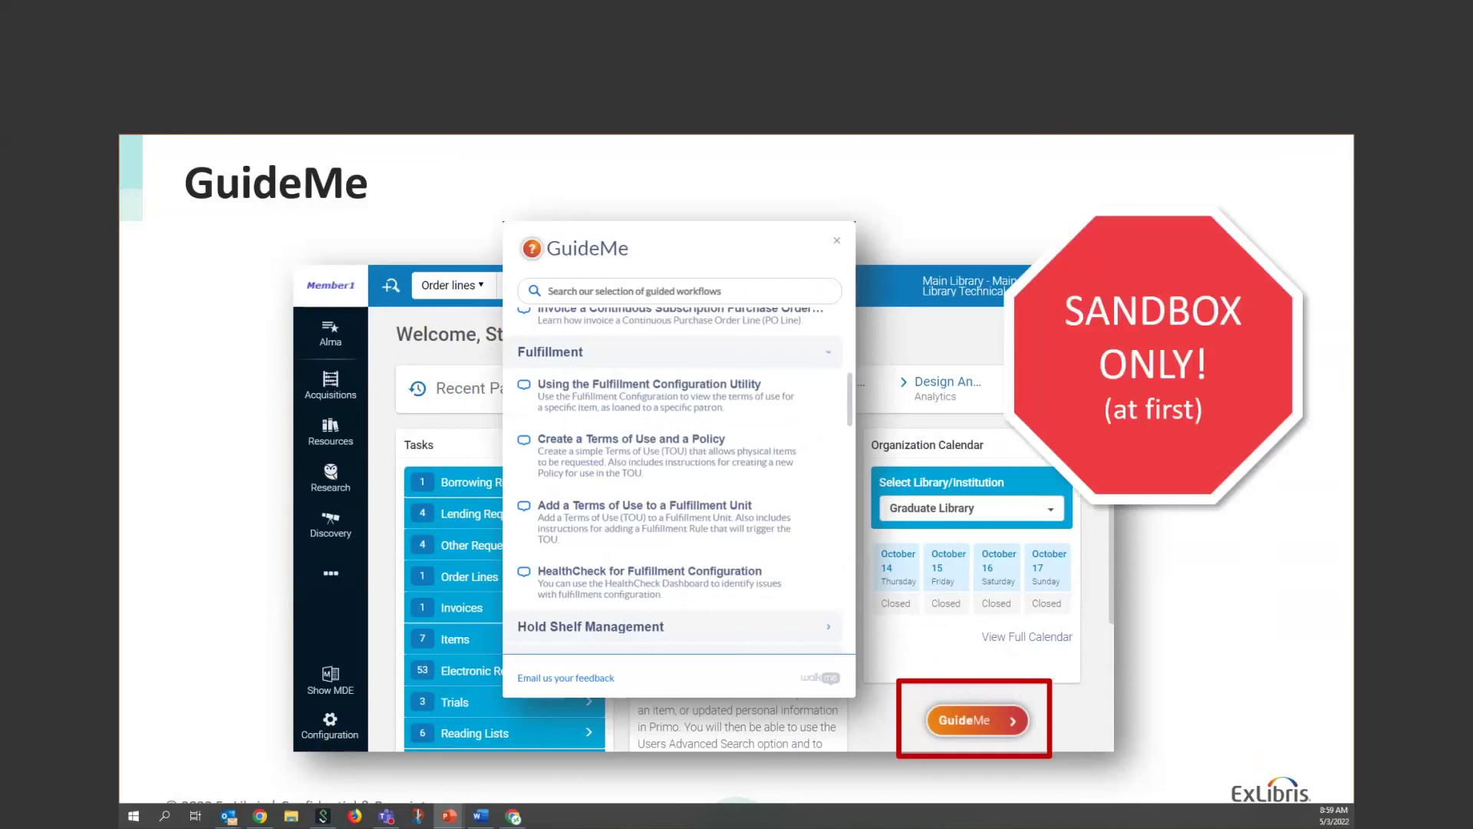
pyautogui.press('Right')
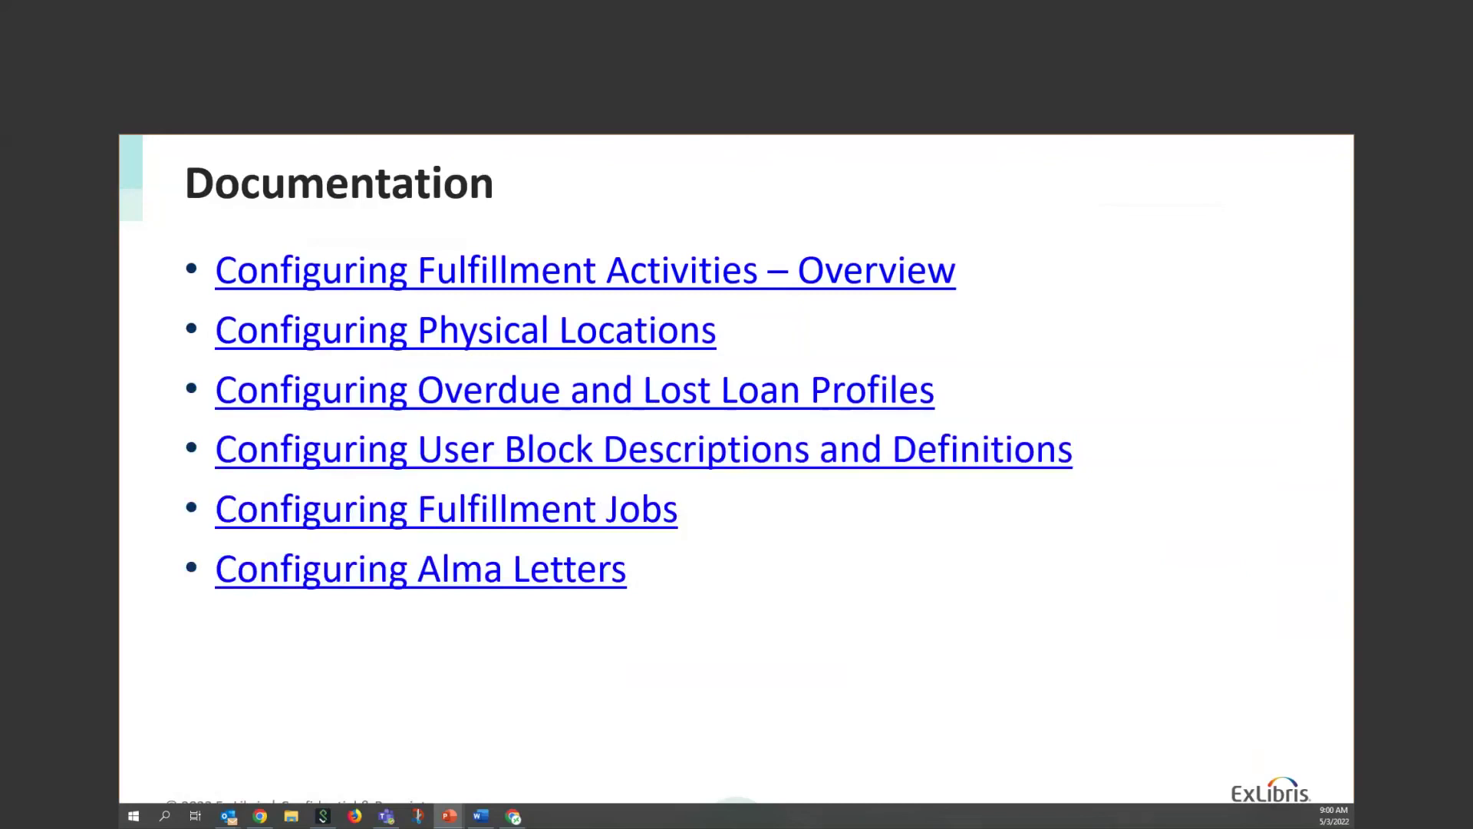
pyautogui.press('Right')
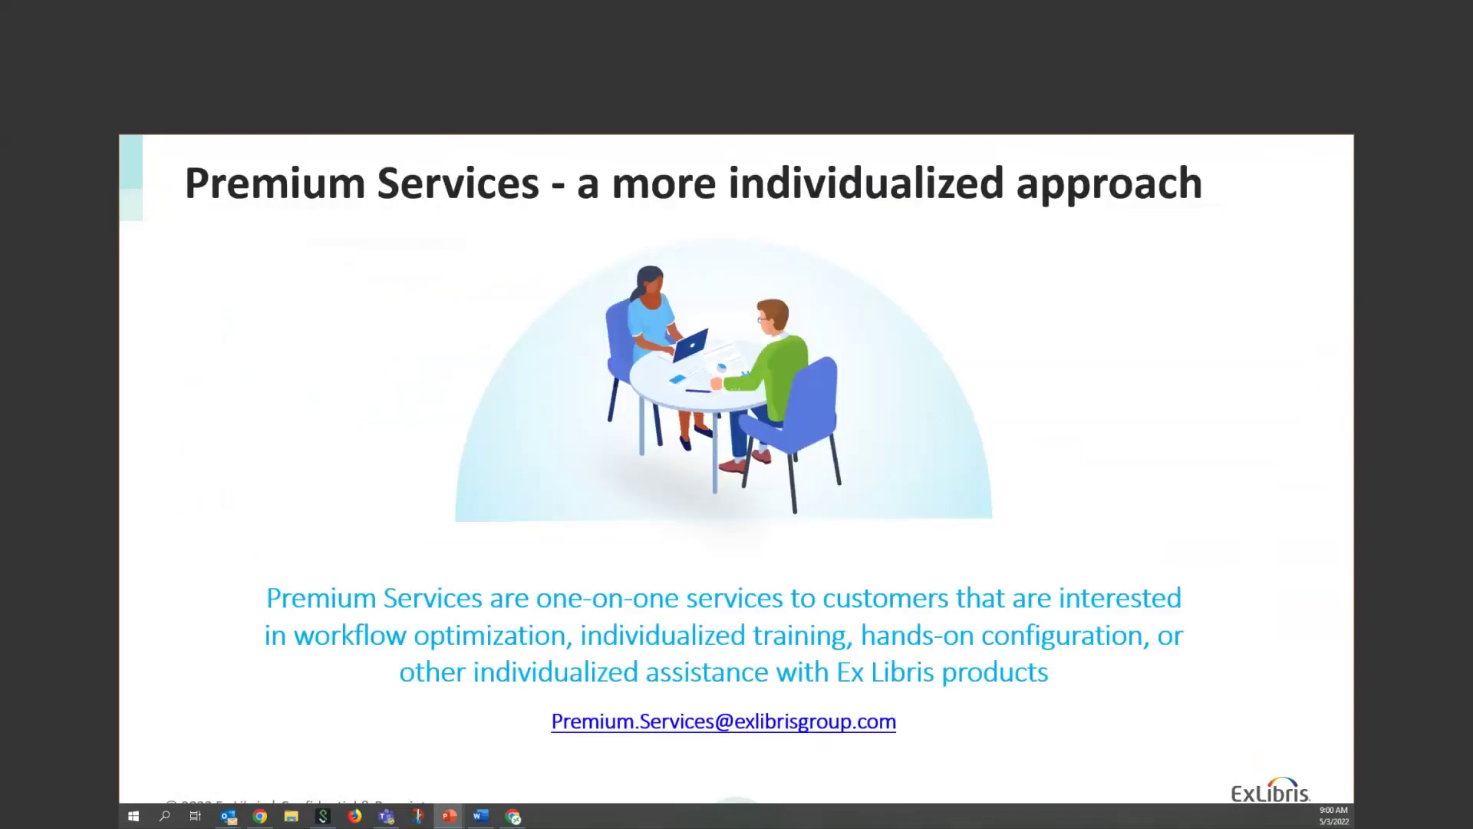